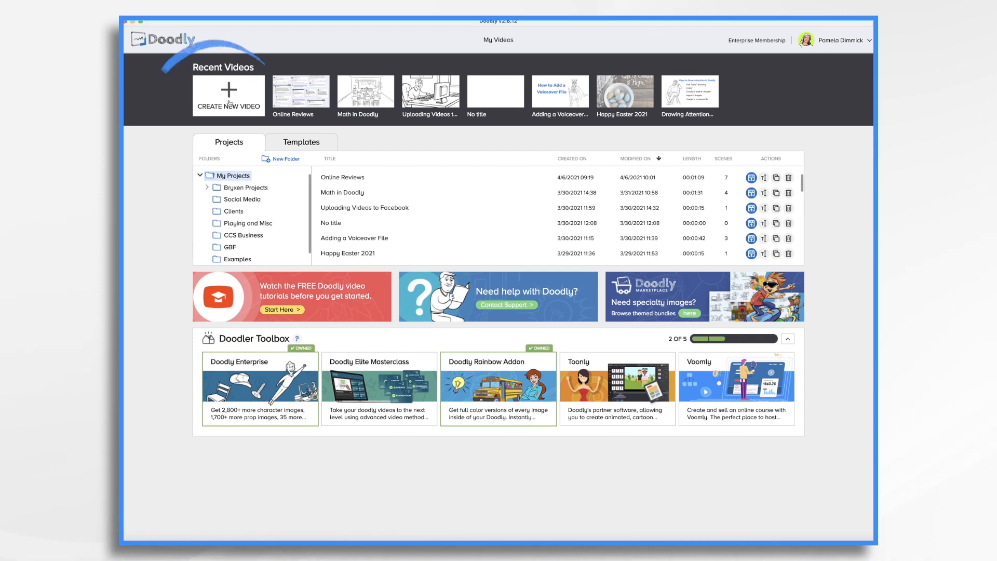
Create a new Whiteboard video titled "Real Estate Walk-through Tips for Sellers" at 1080p (1920x1080) resolution.
click(229, 99)
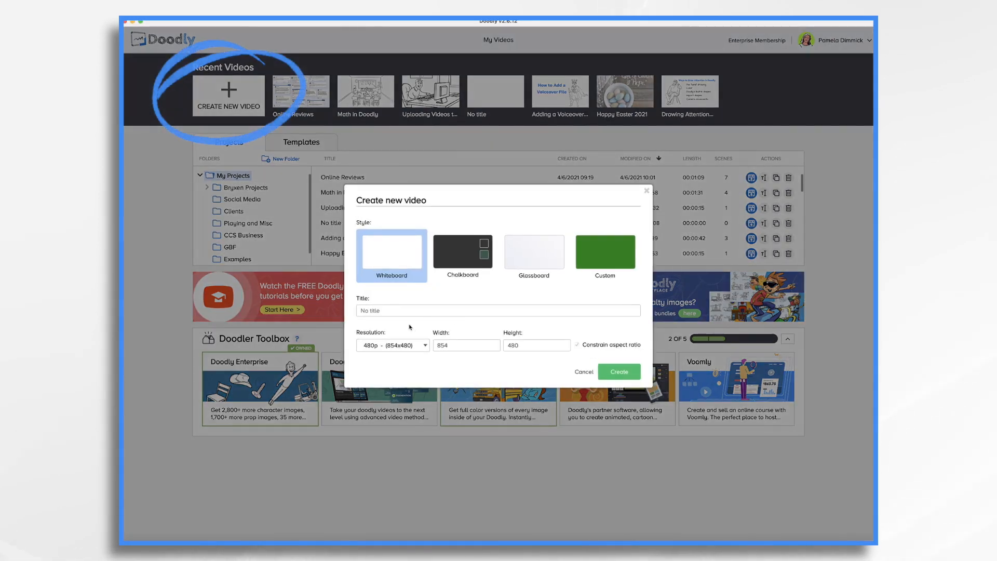
text(Real Estate Walk-through Tips for Sellers)
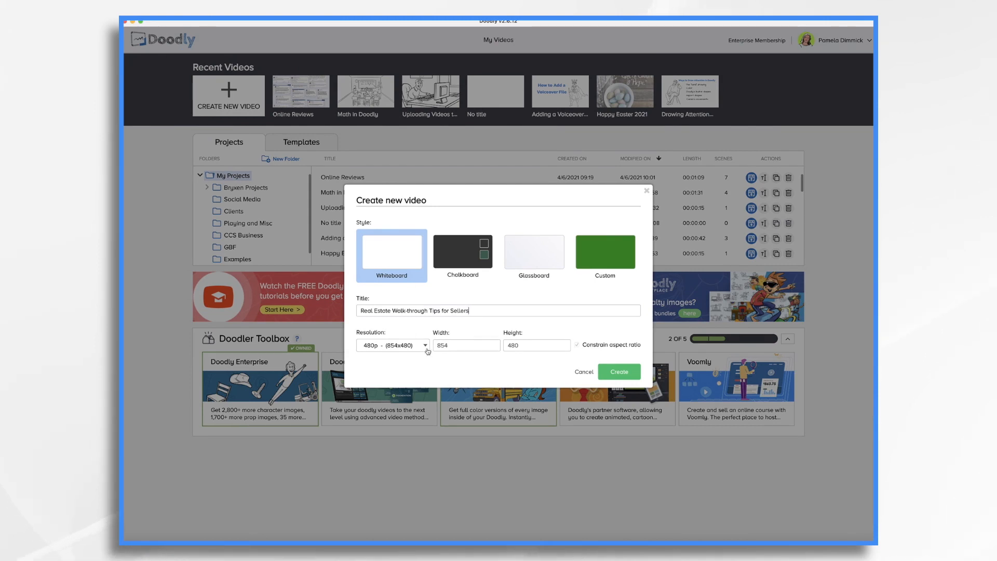
click(422, 345)
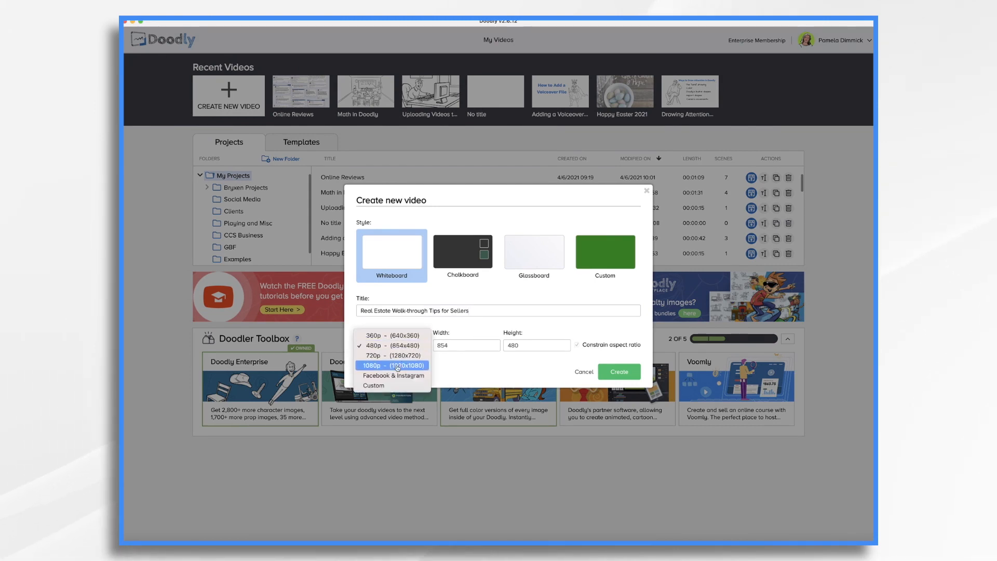
click(402, 364)
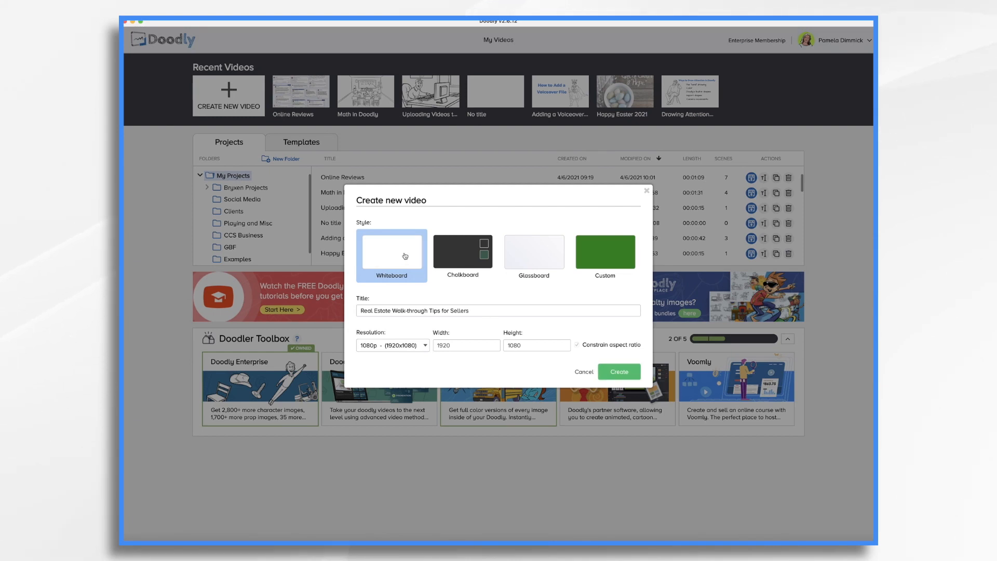
key(Return)
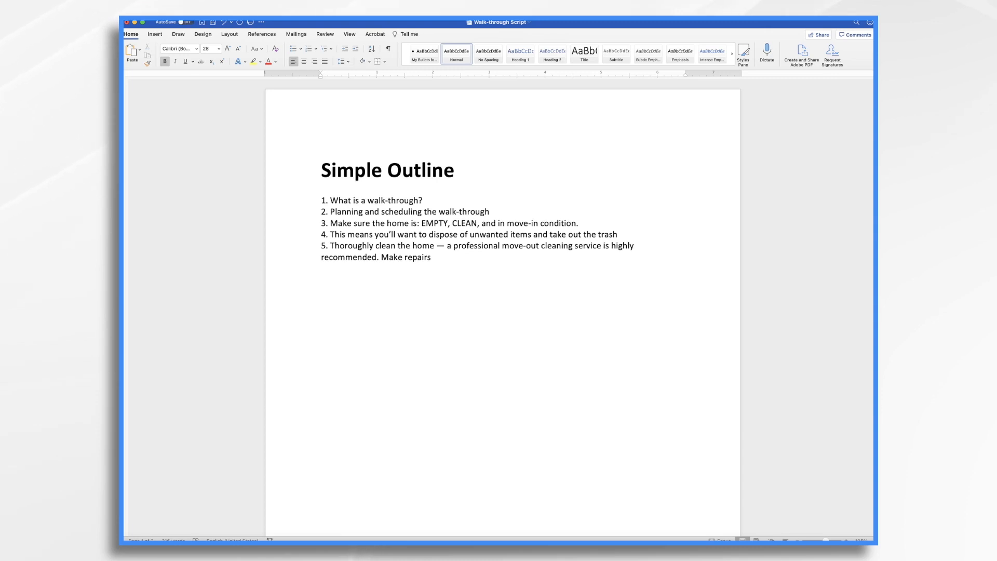
Copy the first Audio entry from the Walk-through Script Word document and apply it as the first scene's subtitle in Doodly.
scroll(588, 337, down, 10)
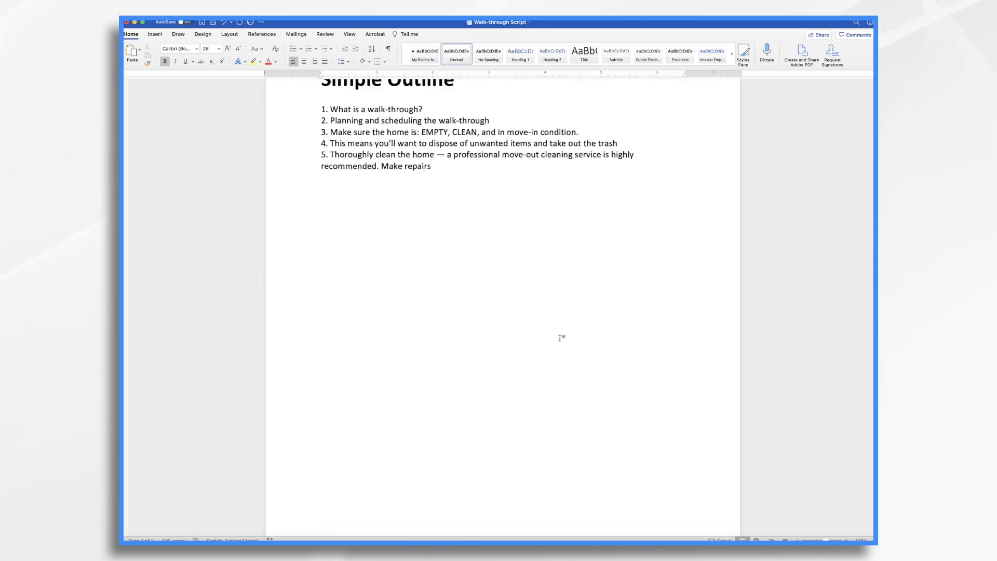
scroll(560, 338, down, 5)
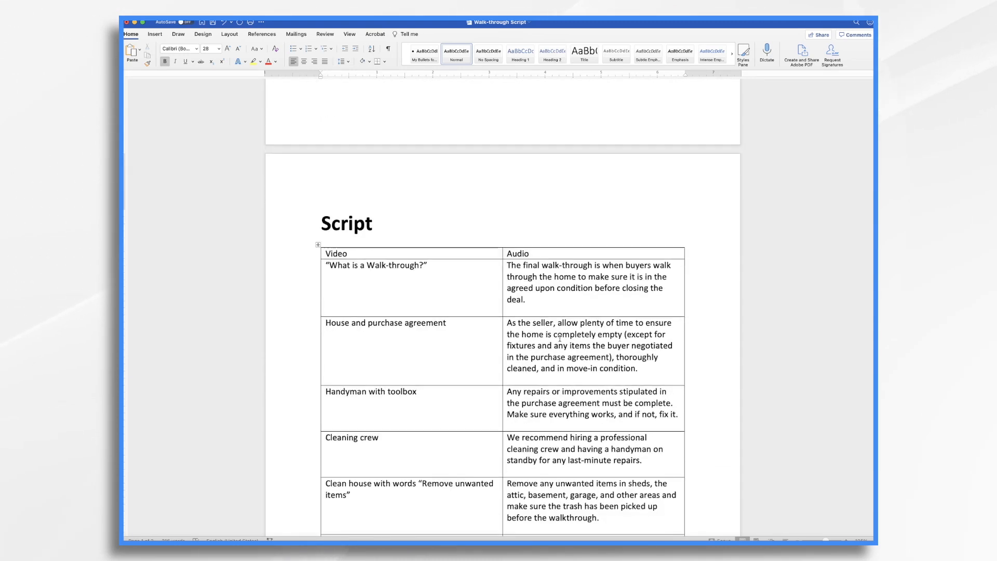
scroll(559, 338, down, 3)
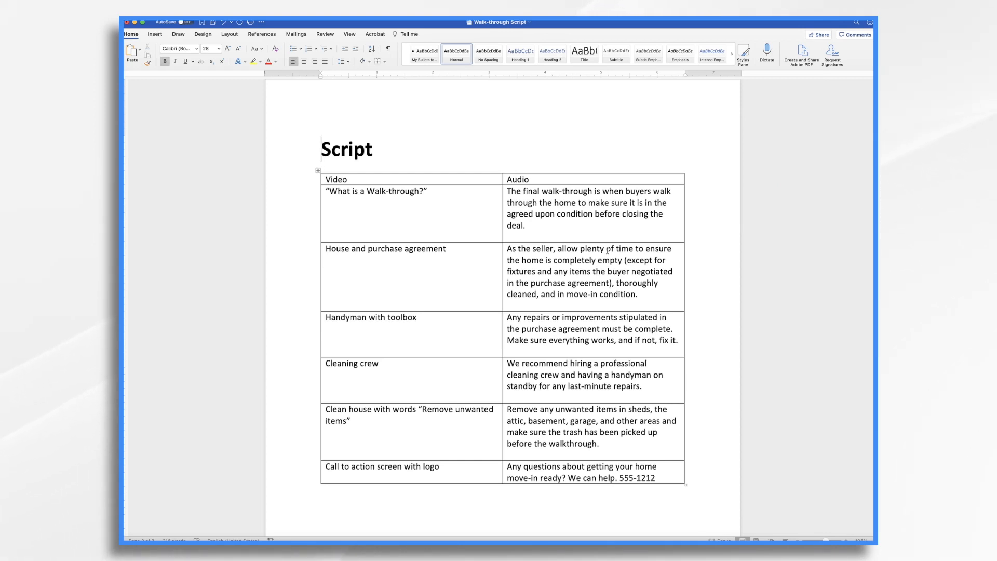
triple_click(562, 225)
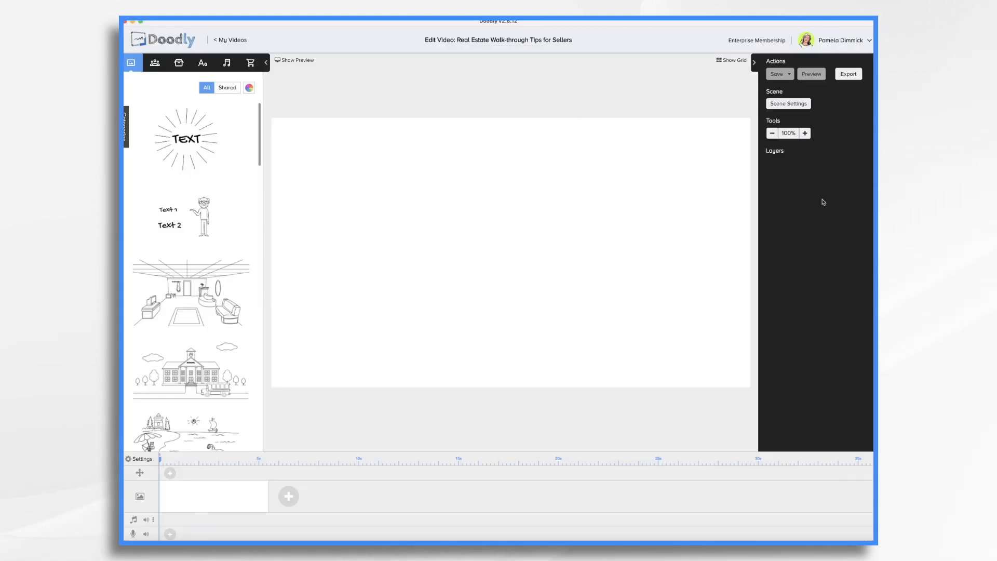
click(797, 102)
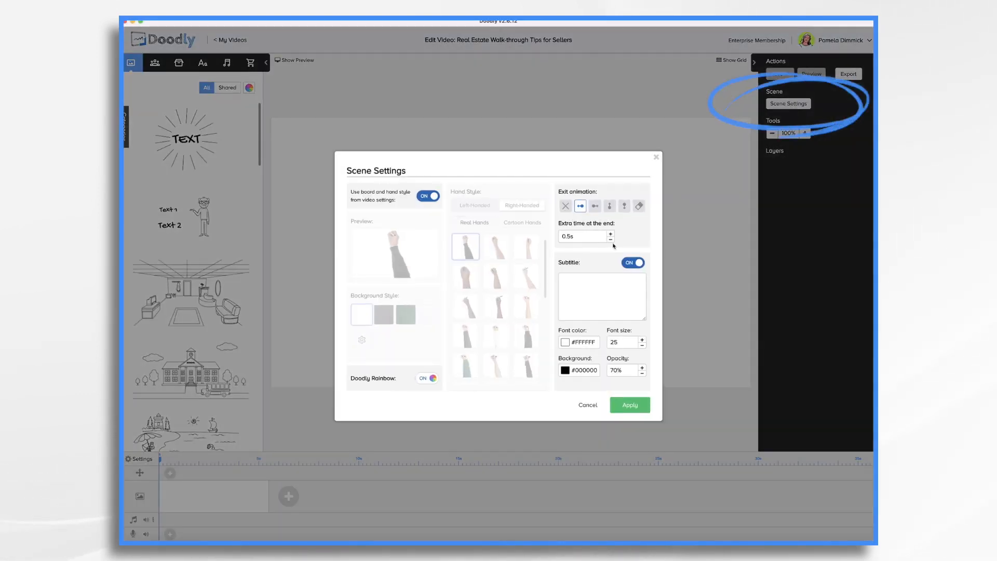
text(The final walk-through is when buyers walk through the home to make sure it is in the agreed upon condition before closing the deal.)
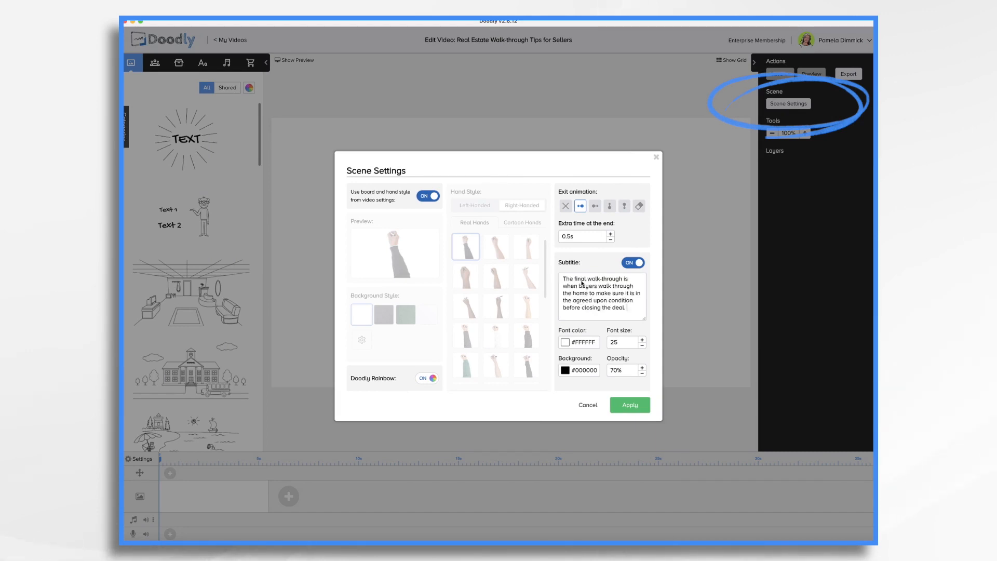
click(629, 405)
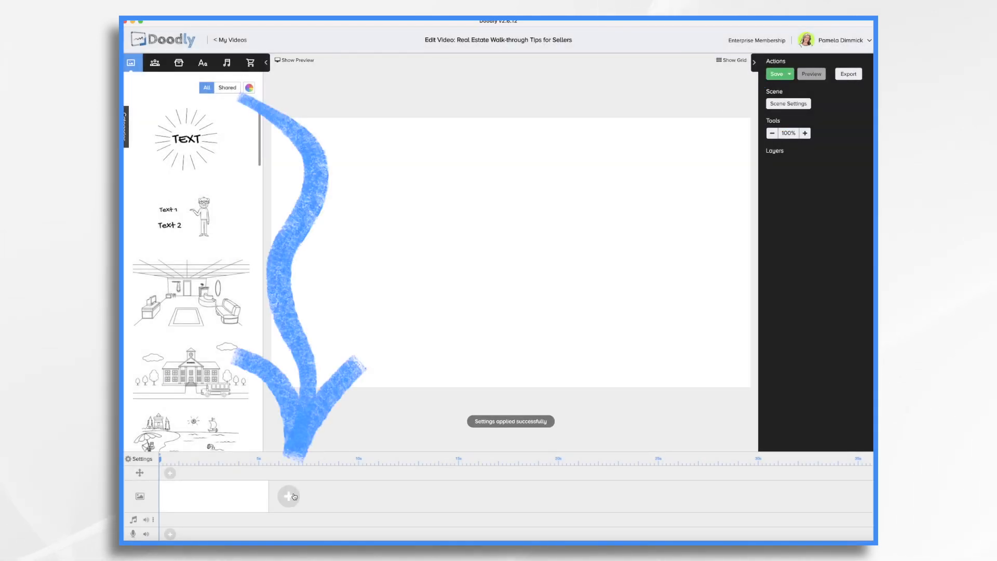
Add a second scene and apply the script's "As the seller, allow plenty of time" audio text from Word as its subtitle.
click(295, 497)
key(super+Tab)
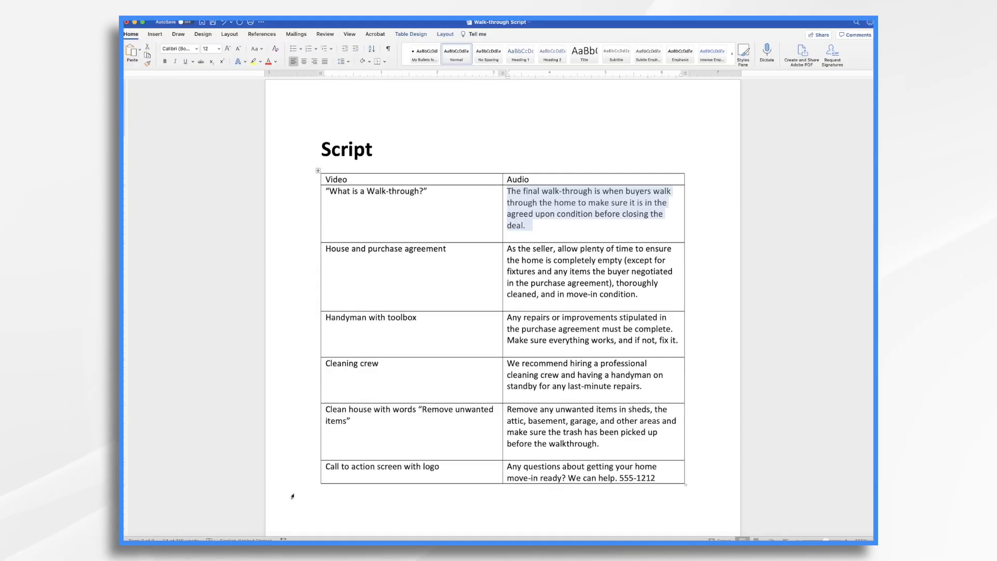
click(507, 250)
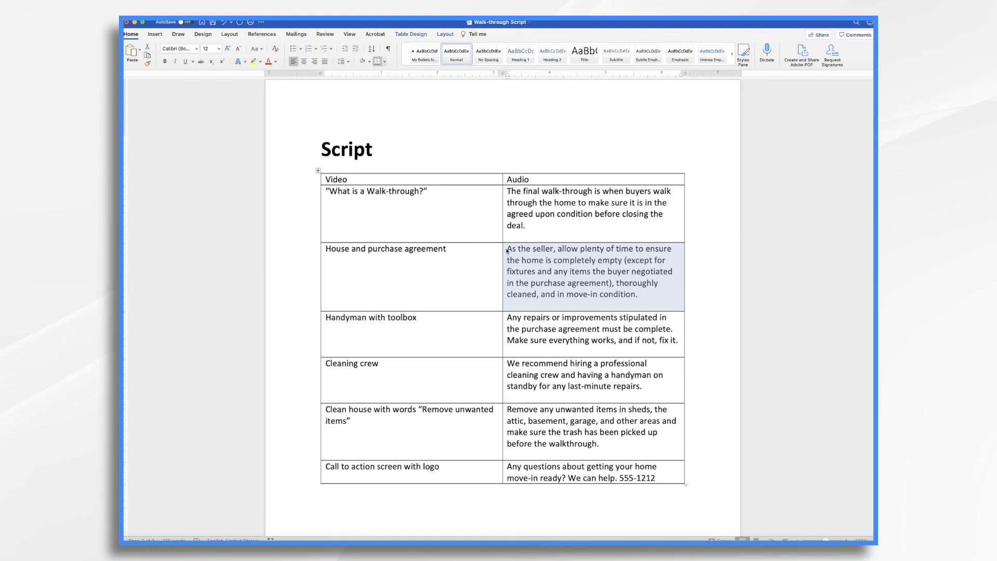
key(super+Tab)
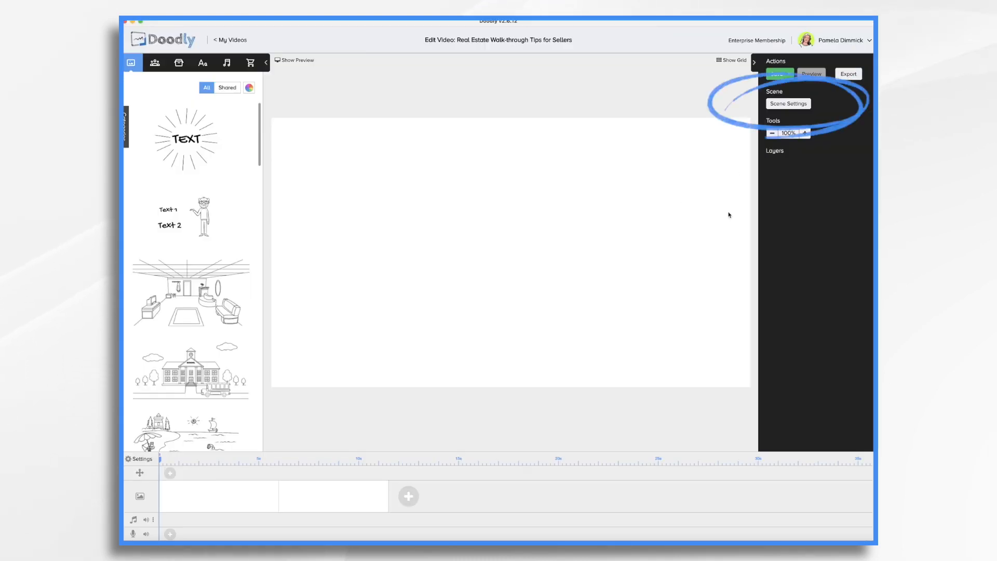
click(788, 103)
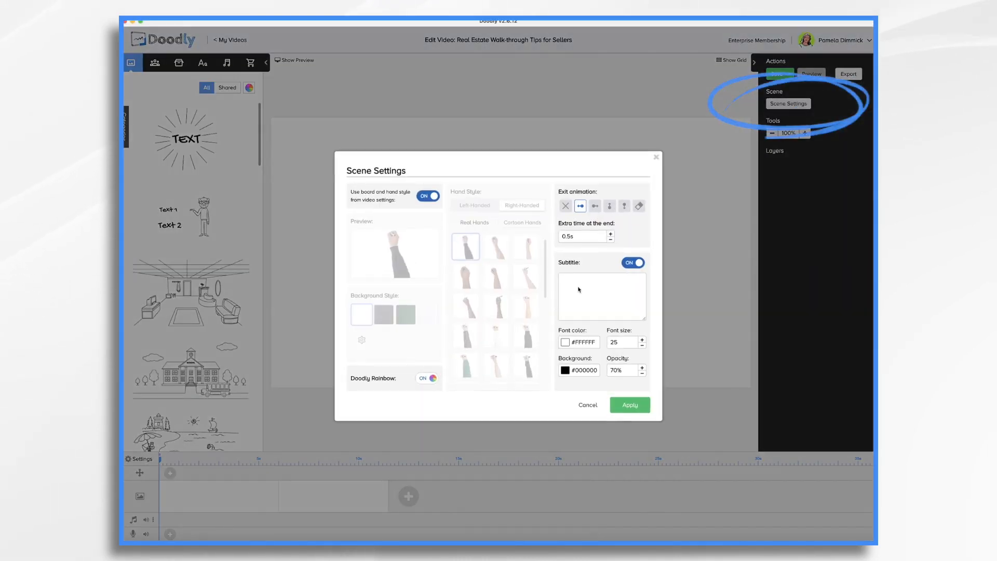
key(super+v)
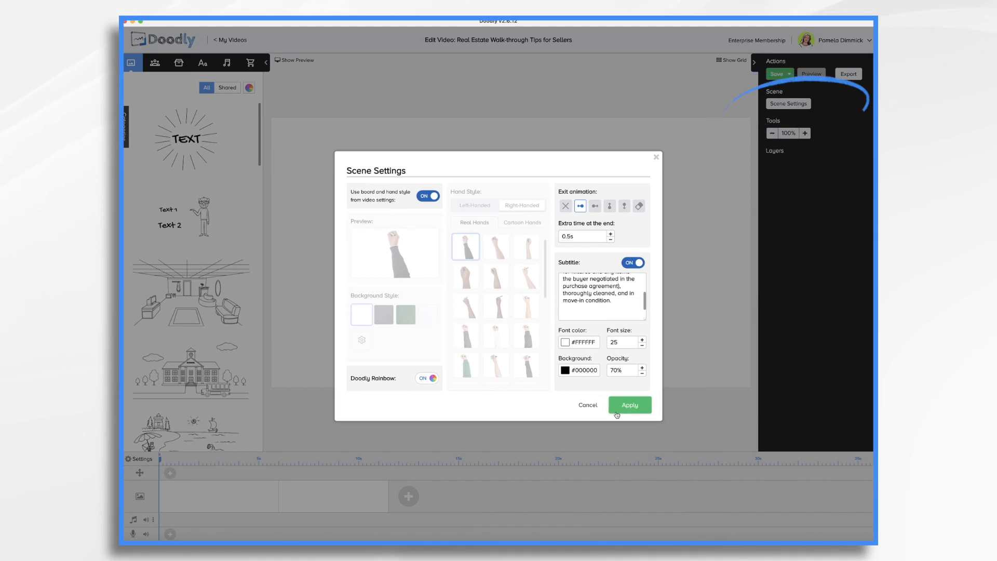
key(BackSpace)
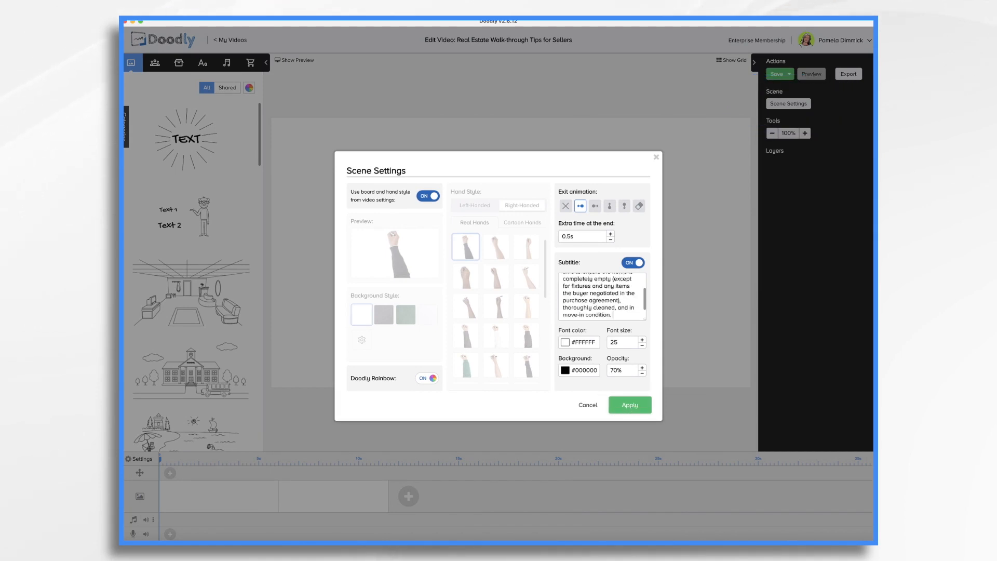
click(629, 407)
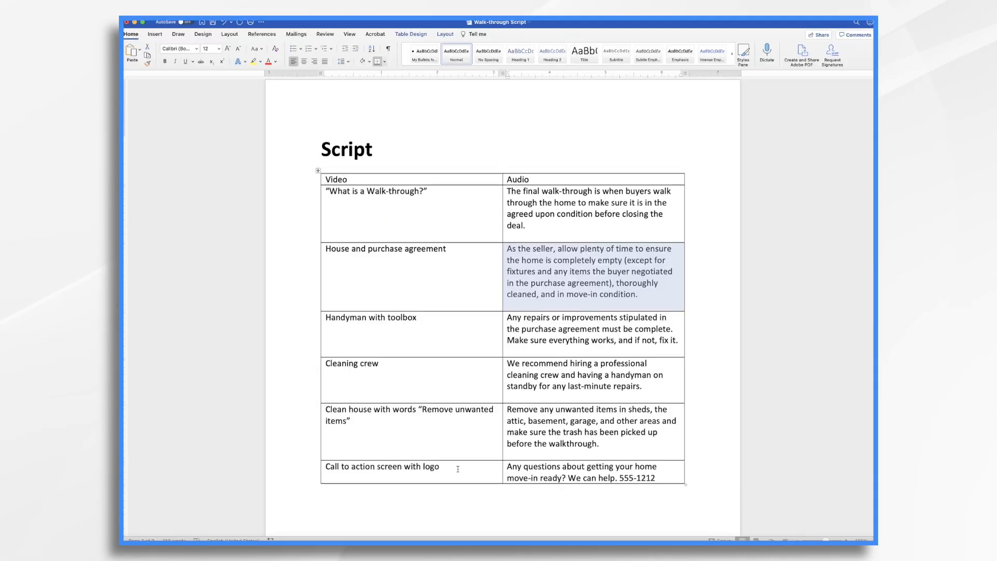
Copy the "Any repairs or improvements" audio text from the Word script and apply it as the third scene's subtitle.
click(507, 319)
key(super+c)
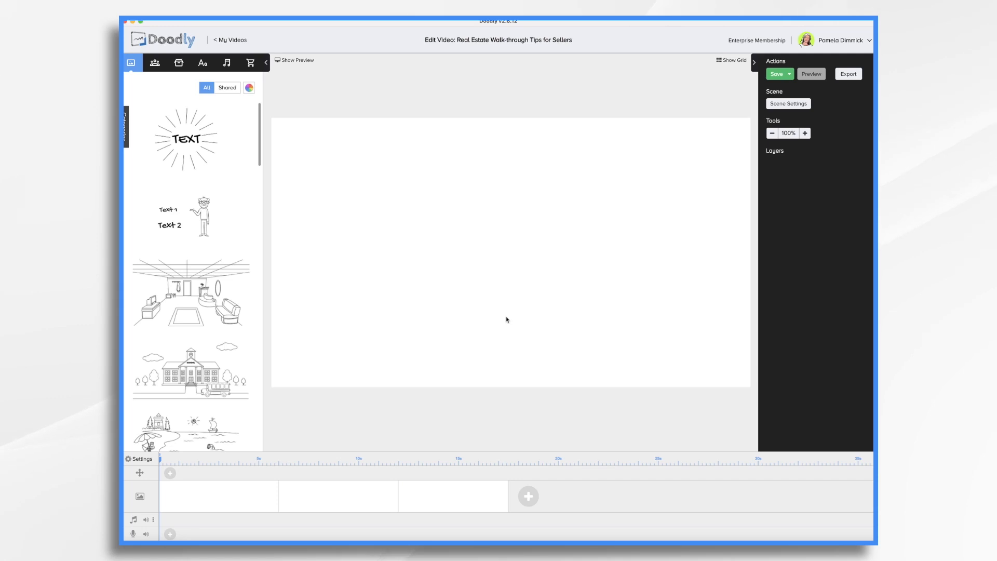
click(804, 104)
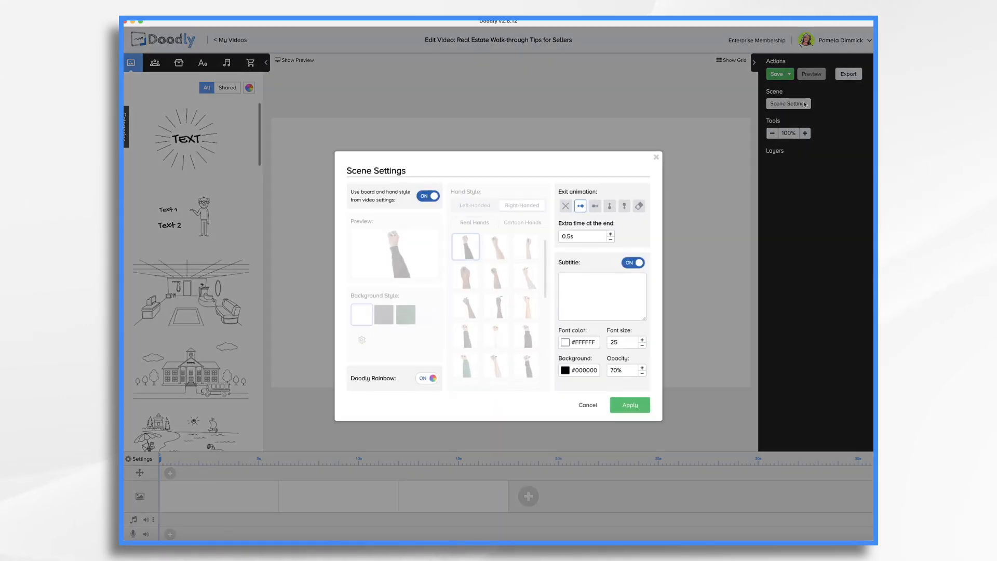
click(602, 305)
key(super+v)
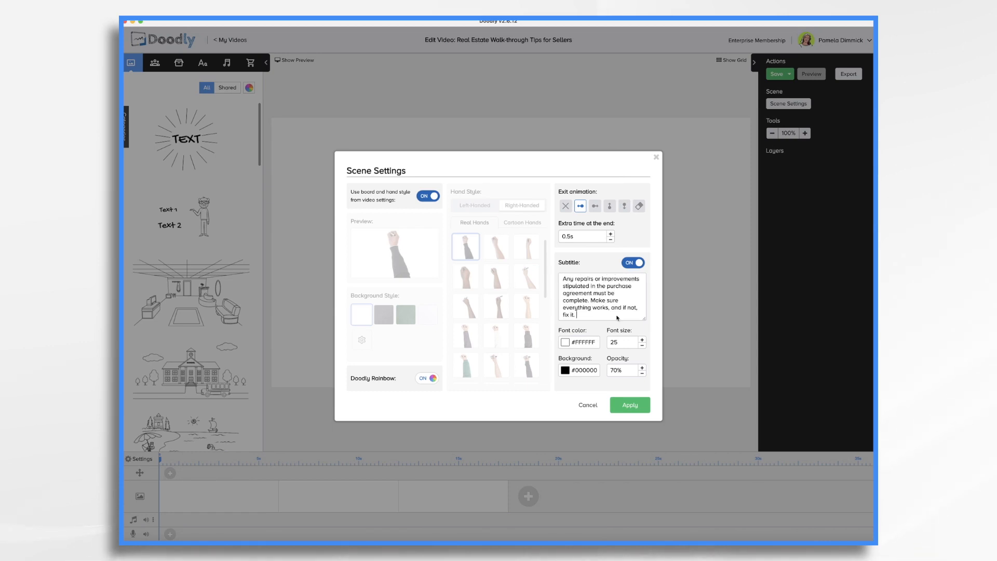
click(630, 407)
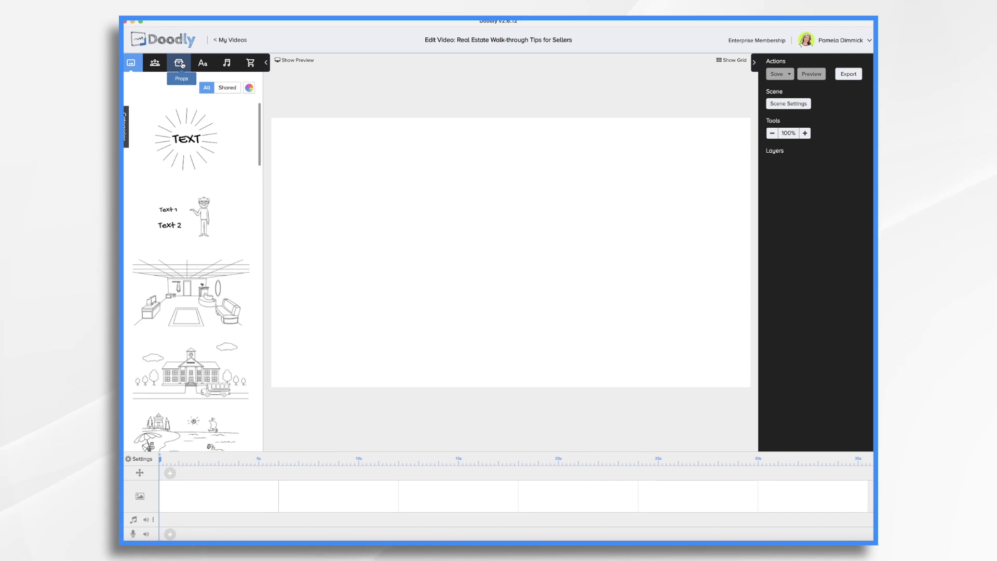
Following the script's Video column, add the text "What is a Walk-through?" in Caveat-Bold to the upper part of the first scene.
key(super+Tab)
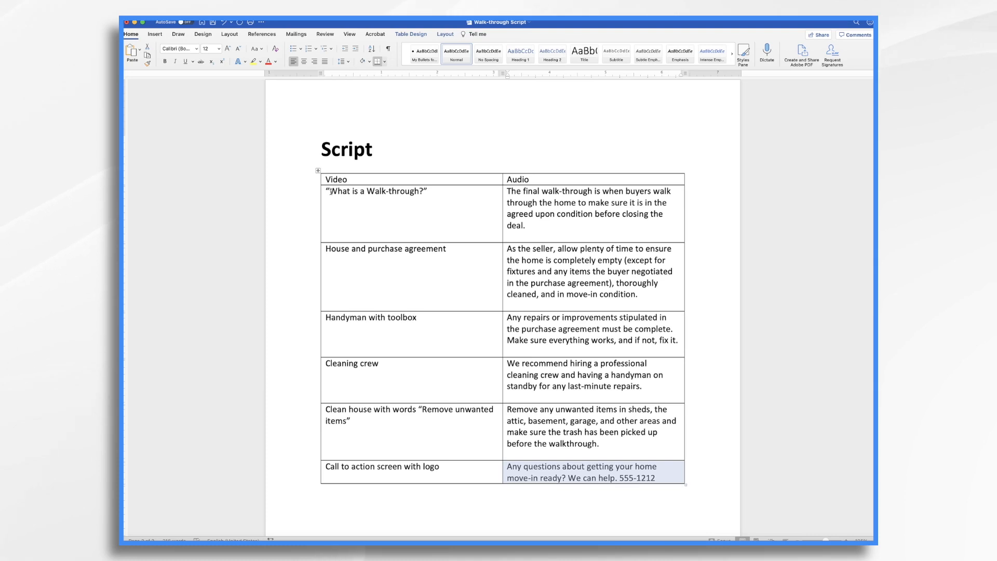
key(super+Tab)
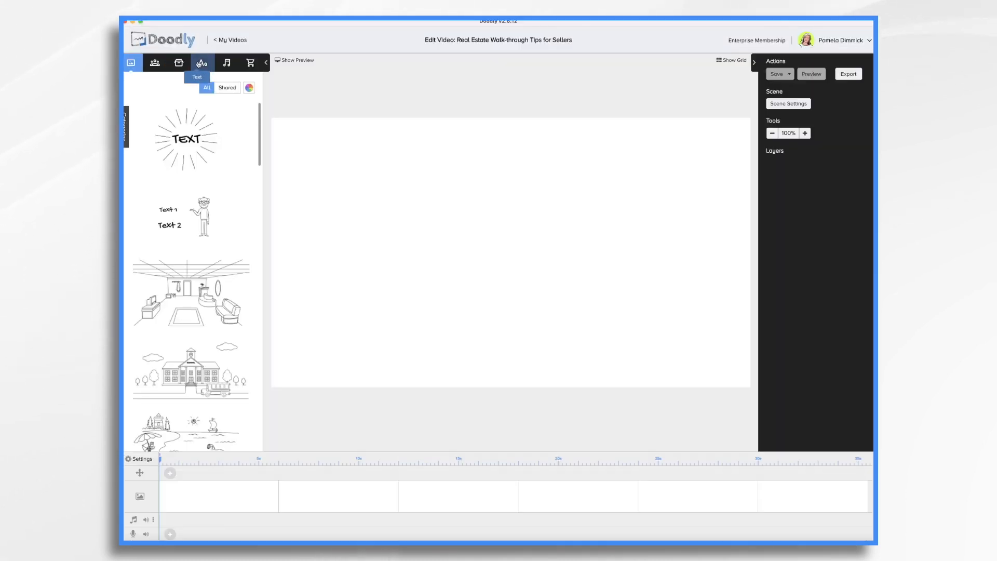
click(199, 64)
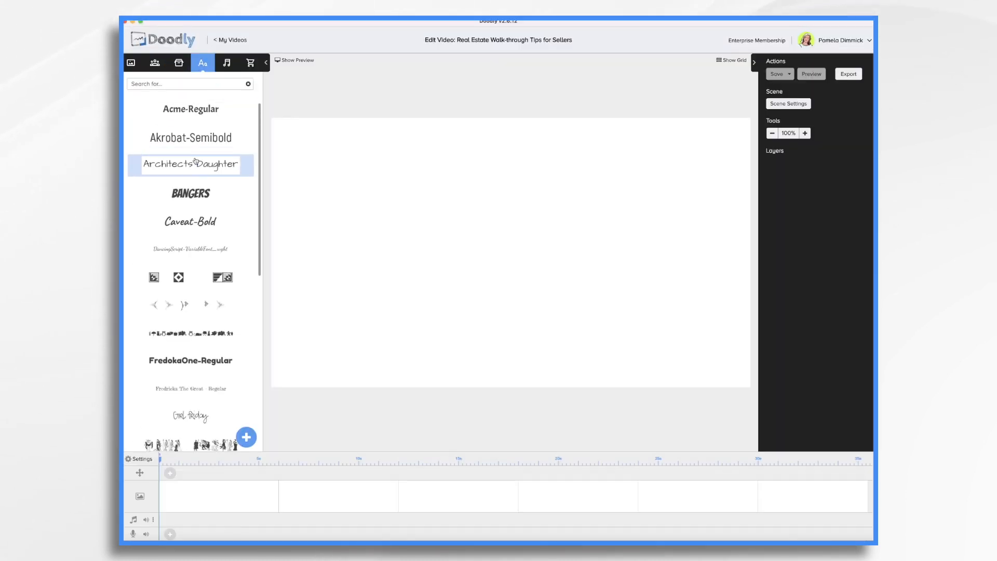
drag(199, 224, 492, 208)
double_click(492, 208)
text(What is a Walk-through?)
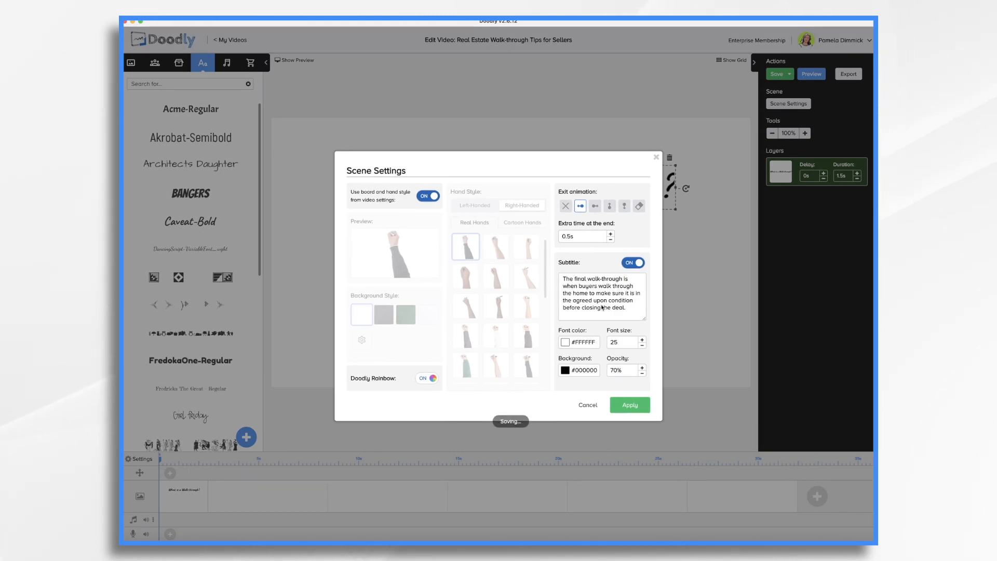
Check the first scene's subtitle length and extend that scene to about 5 seconds on the timeline.
click(657, 158)
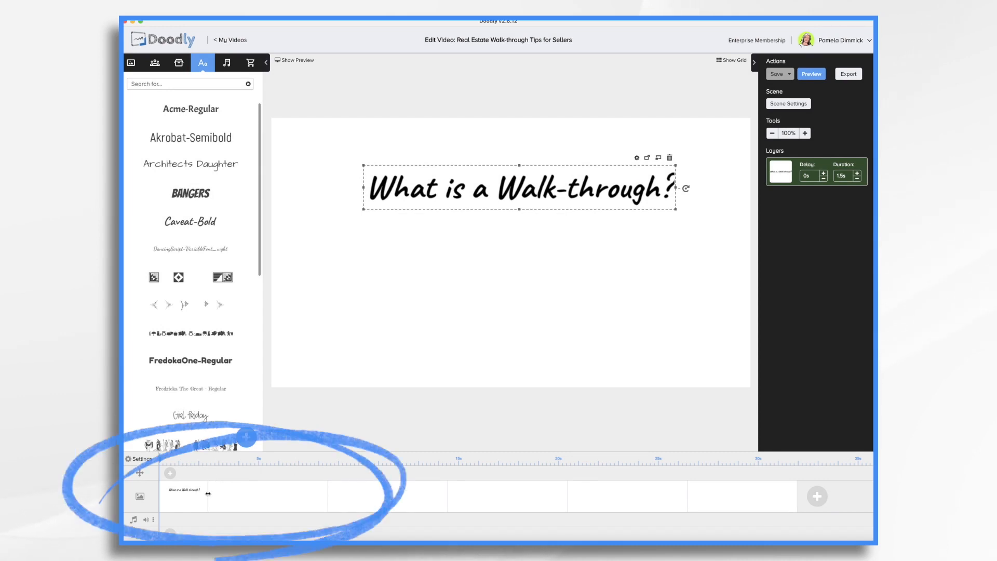
mouse_move(217, 497)
mouse_down()
mouse_move(271, 493)
mouse_move(260, 490)
mouse_up()
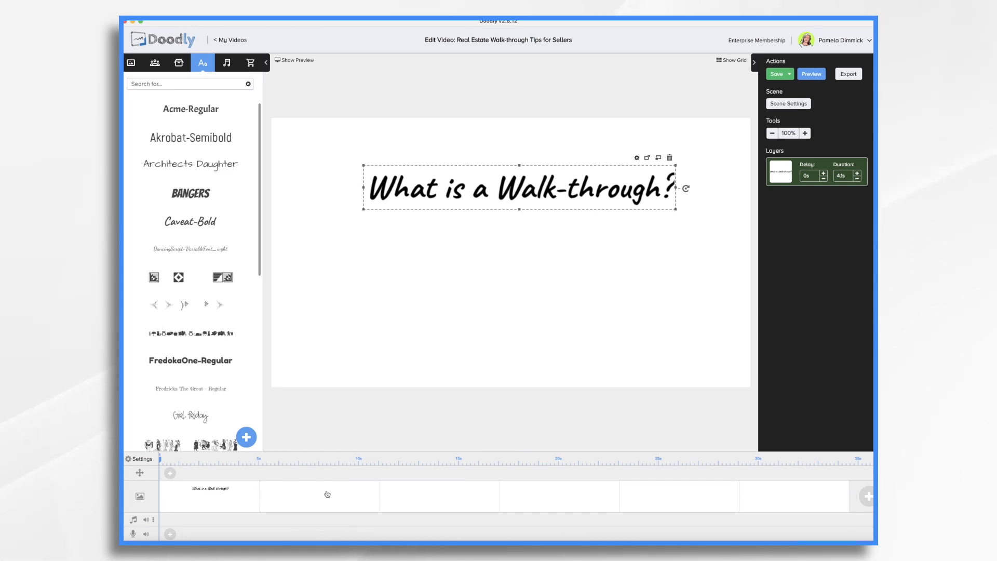
Check the second scene's subtitle, add the text "Time" in Caveat-Bold to that scene, and enlarge it near the canvas centre.
key(Delete)
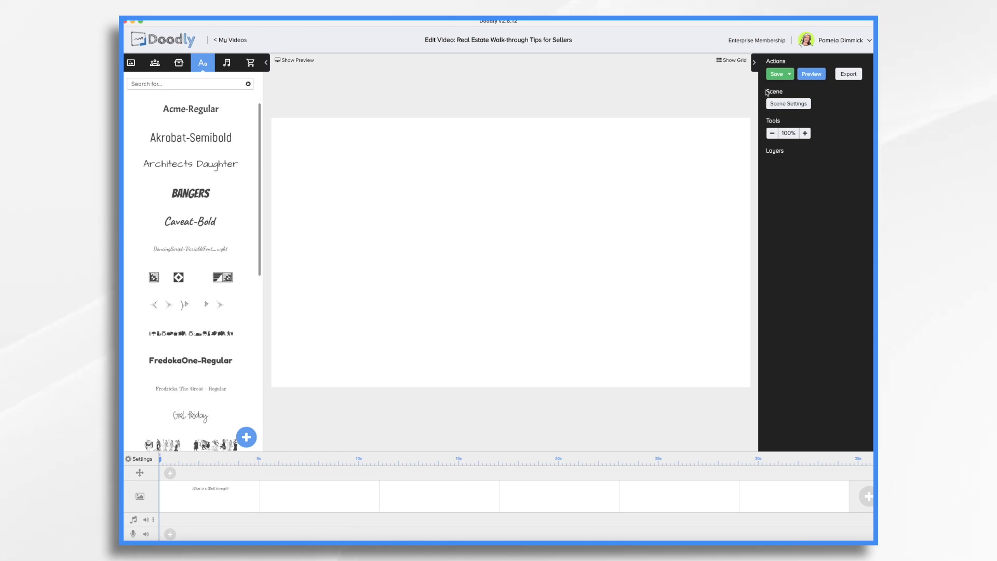
click(784, 103)
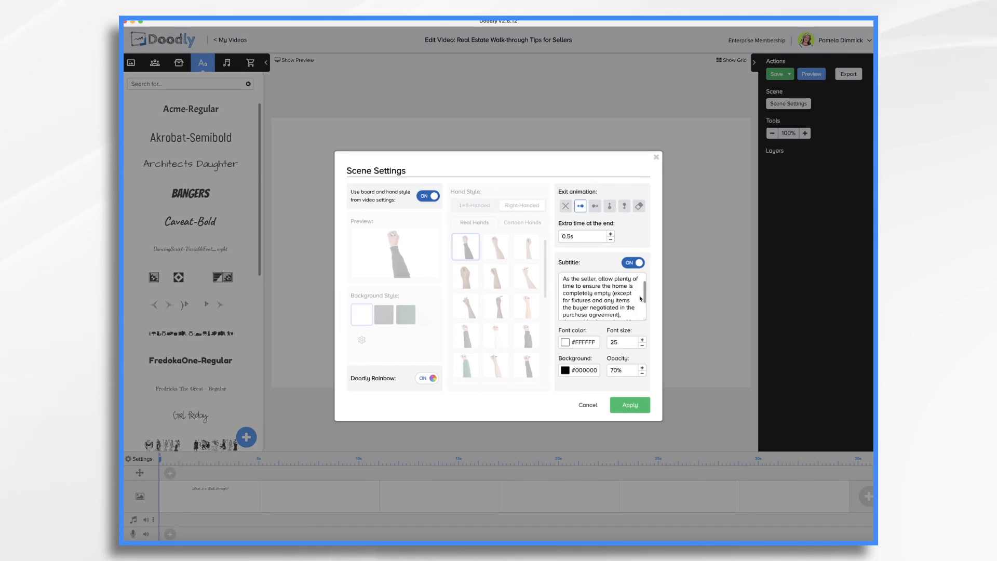
click(656, 157)
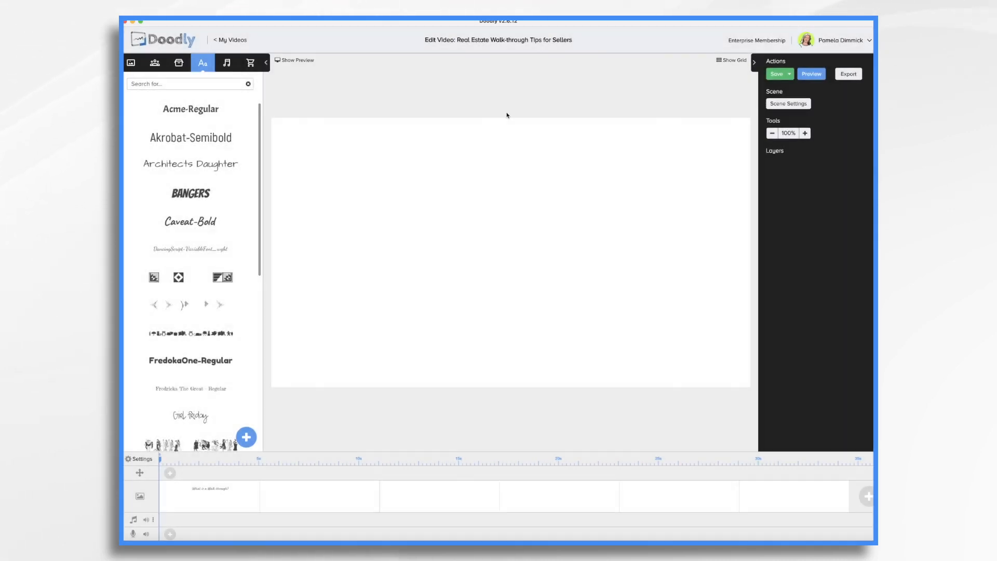
drag(197, 222, 559, 209)
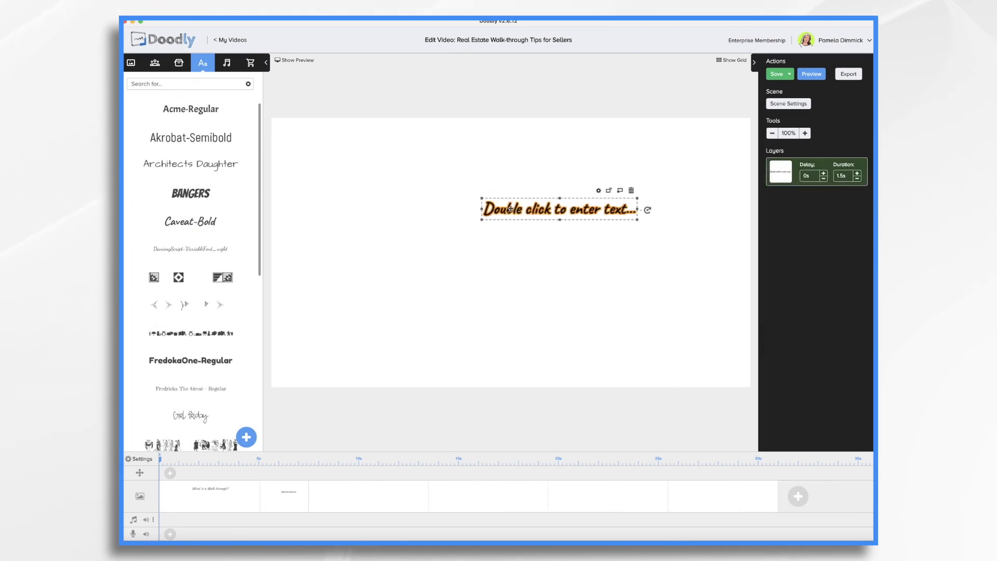
double_click(551, 209)
key(super+a)
key(BackSpace)
text(Time)
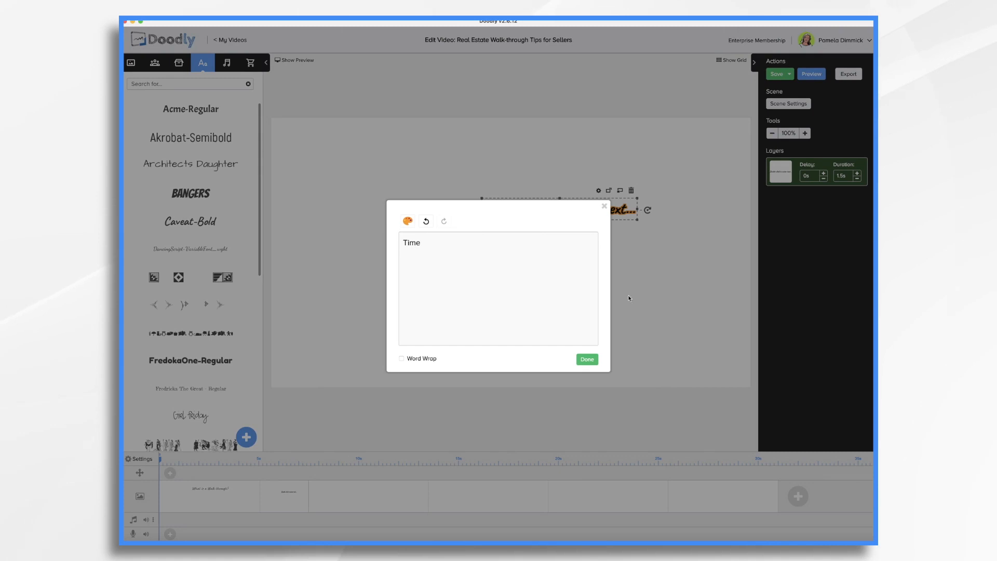
click(587, 359)
drag(544, 219, 436, 362)
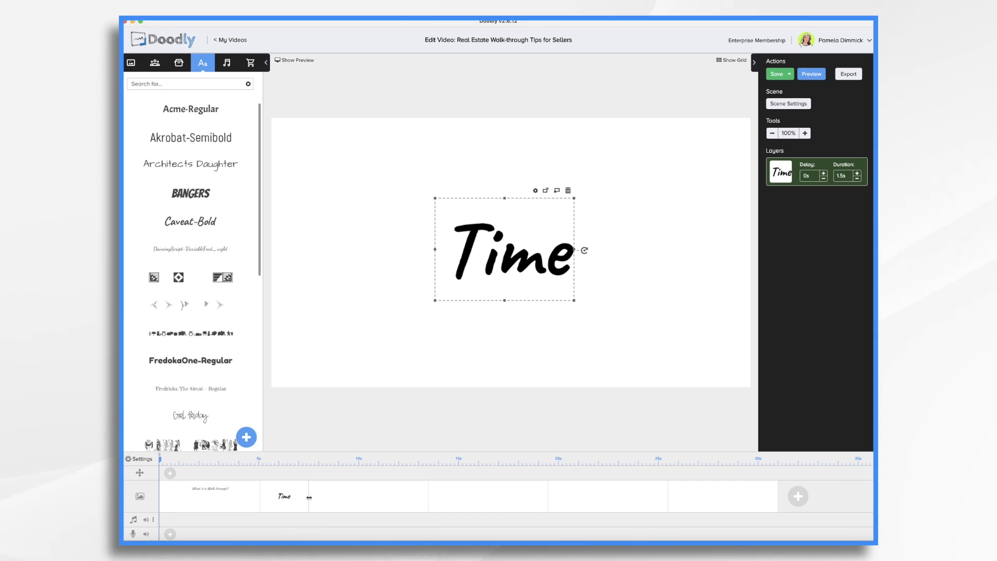
Extend the second scene, "Time", to about 5 seconds on the timeline.
drag(309, 497, 362, 499)
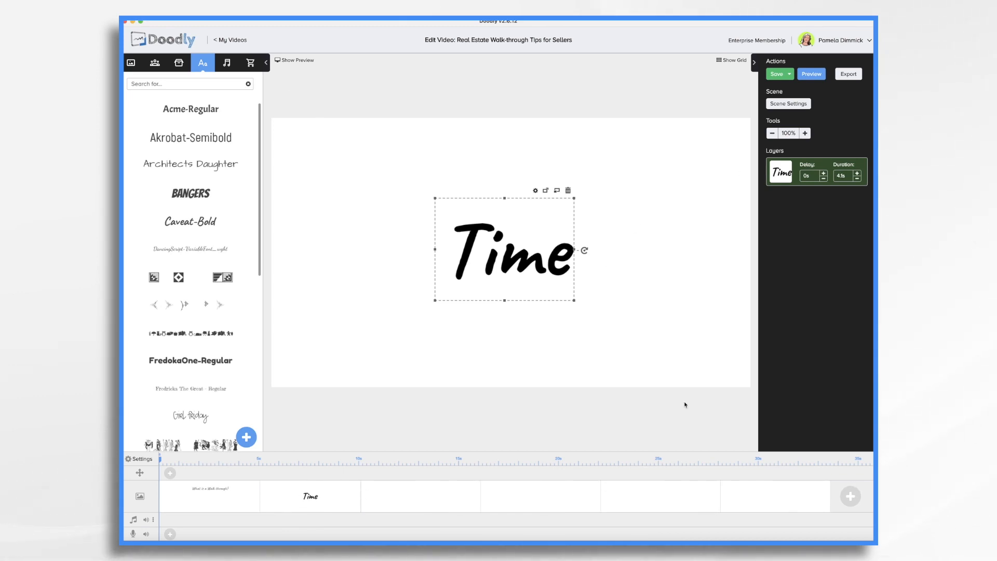
click(452, 492)
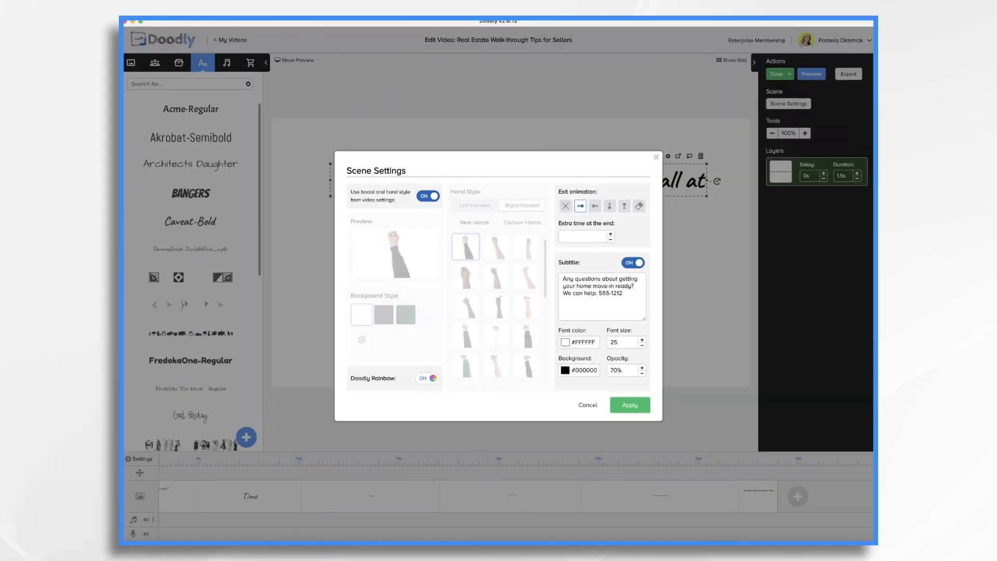
Apply the closing scene's subtitle settings for the move-in ready question and extend that scene to about 10 seconds.
click(631, 406)
scroll(843, 506, right, 2)
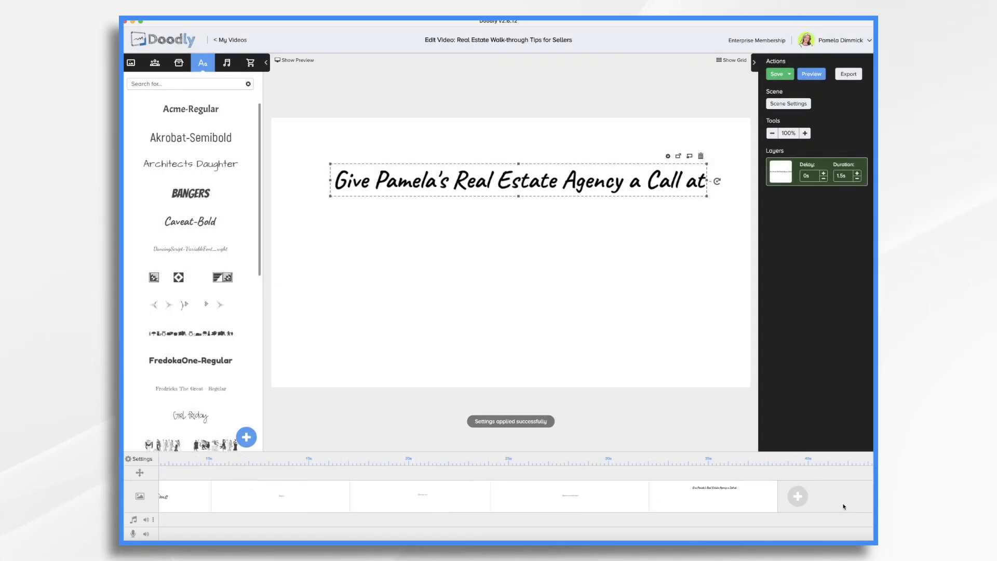
drag(776, 500, 852, 497)
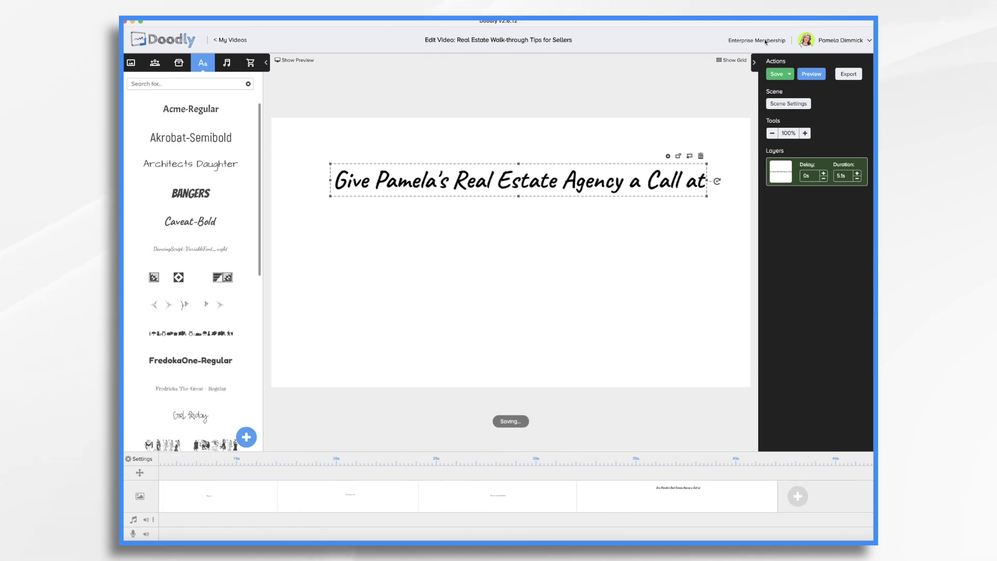
Preview the whole video to check the scene timing, and return to the first scene.
click(812, 76)
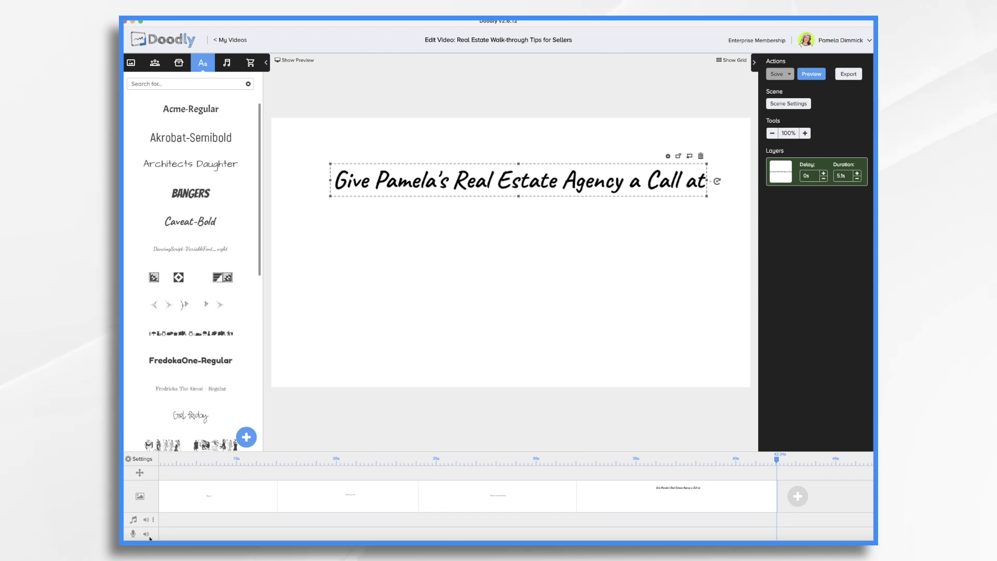
click(227, 508)
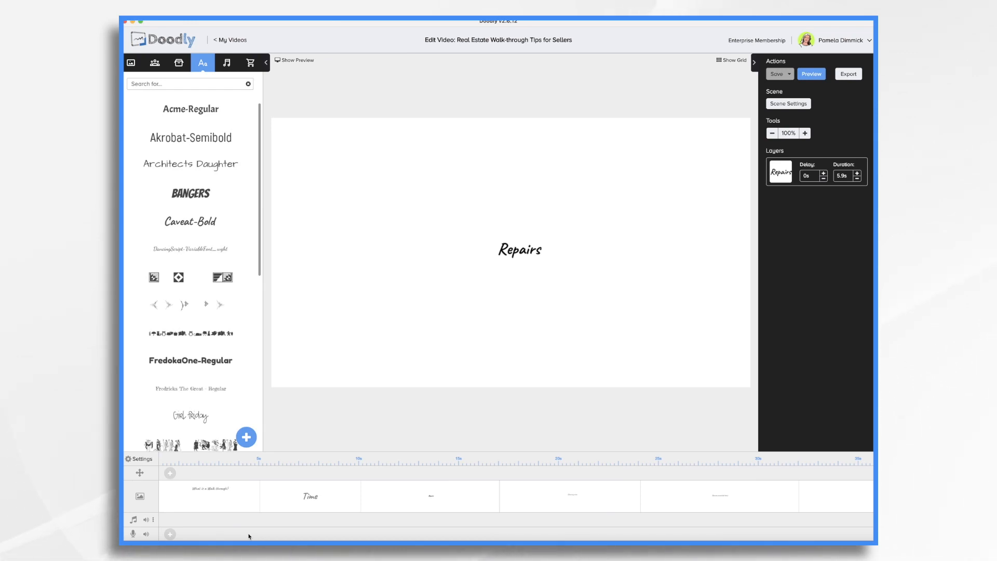
click(195, 503)
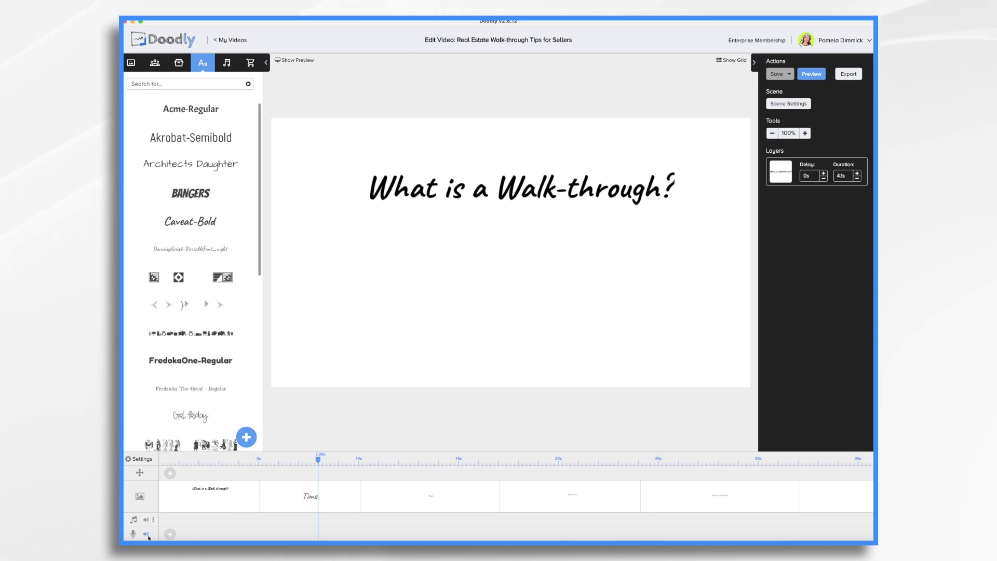
Record a voice-over take from the start of the timeline.
click(170, 535)
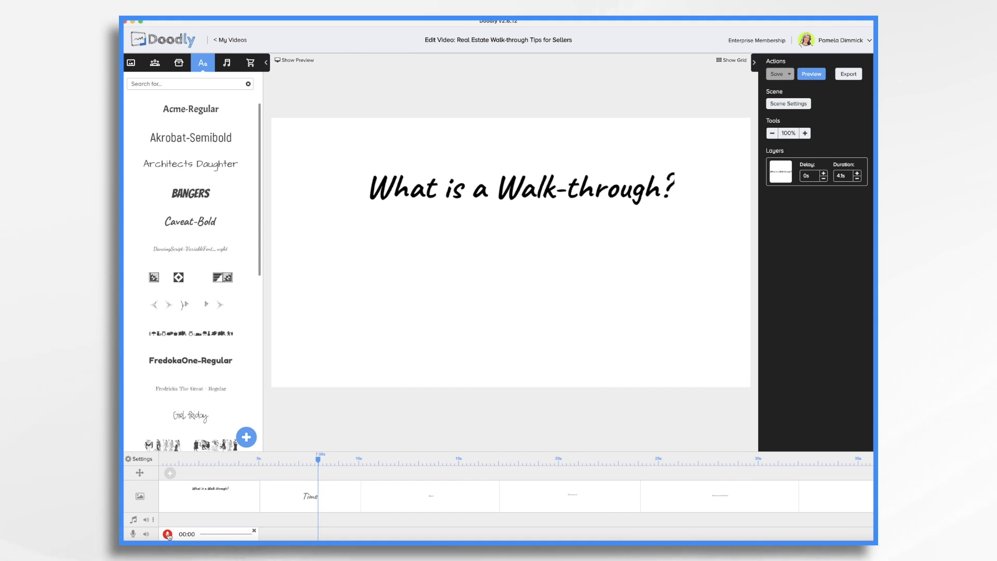
click(167, 535)
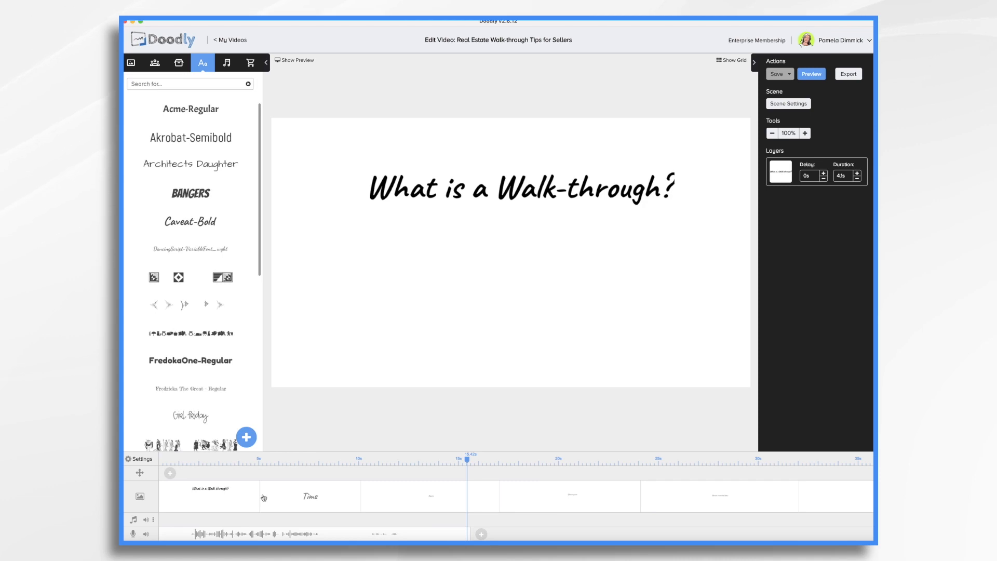
Extend the first scene to about 14 seconds and the "Time" scene to about 13 seconds on the timeline.
drag(260, 493, 439, 499)
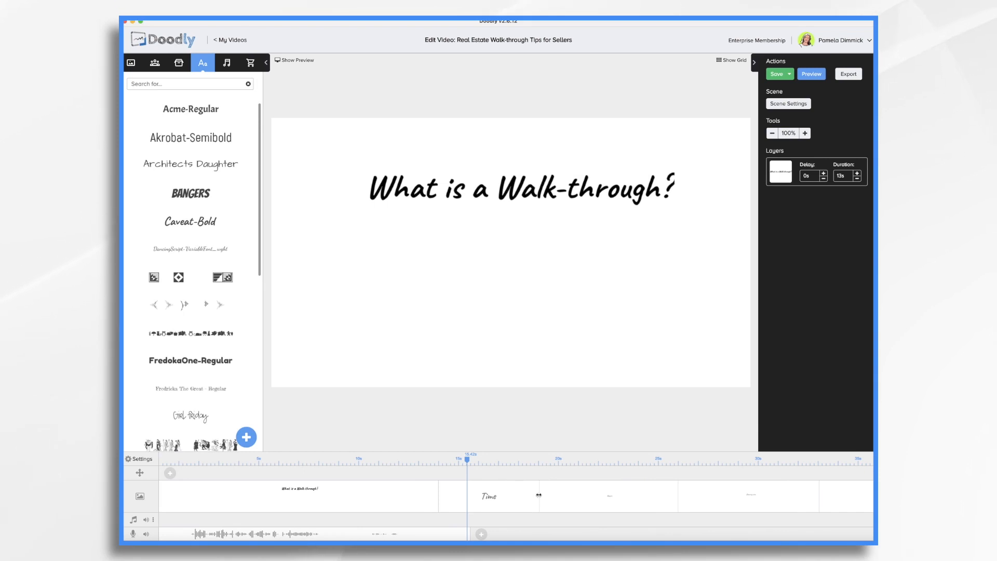
drag(539, 495, 692, 497)
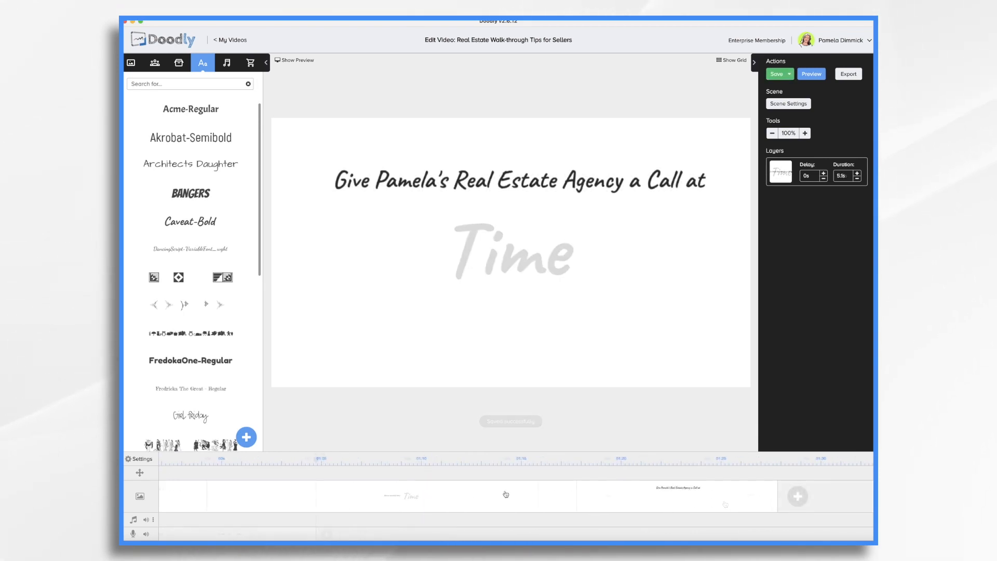
scroll(506, 494, left, 8)
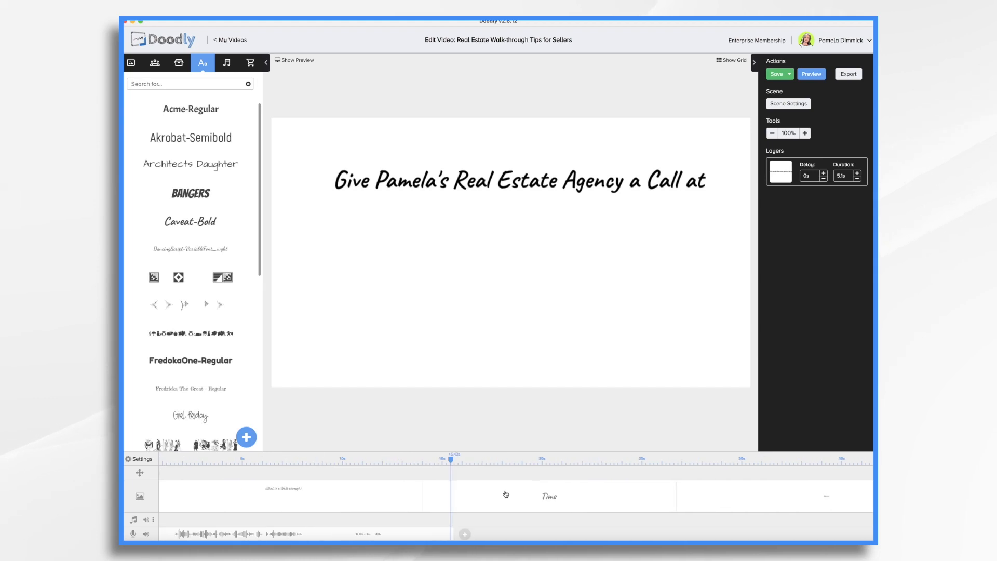
scroll(505, 494, left, 1)
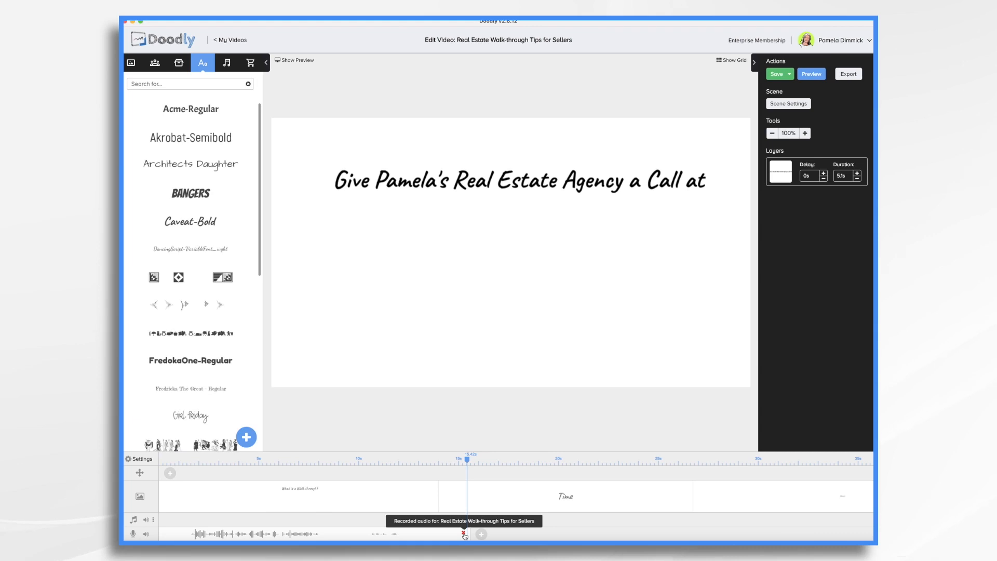
Remove the recorded voice-over from the timeline and record a new take of the first scene's narration.
click(464, 533)
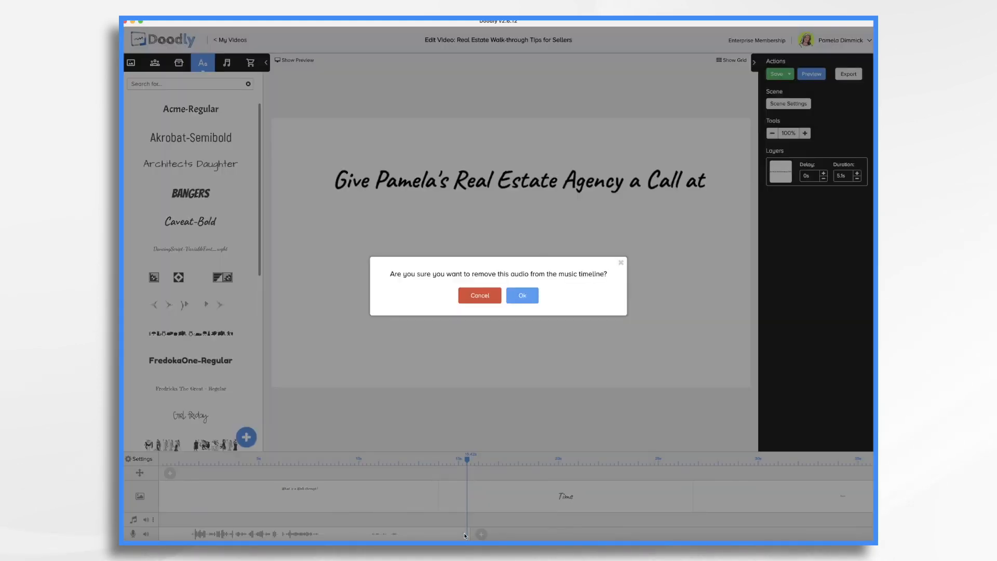
click(530, 293)
click(167, 534)
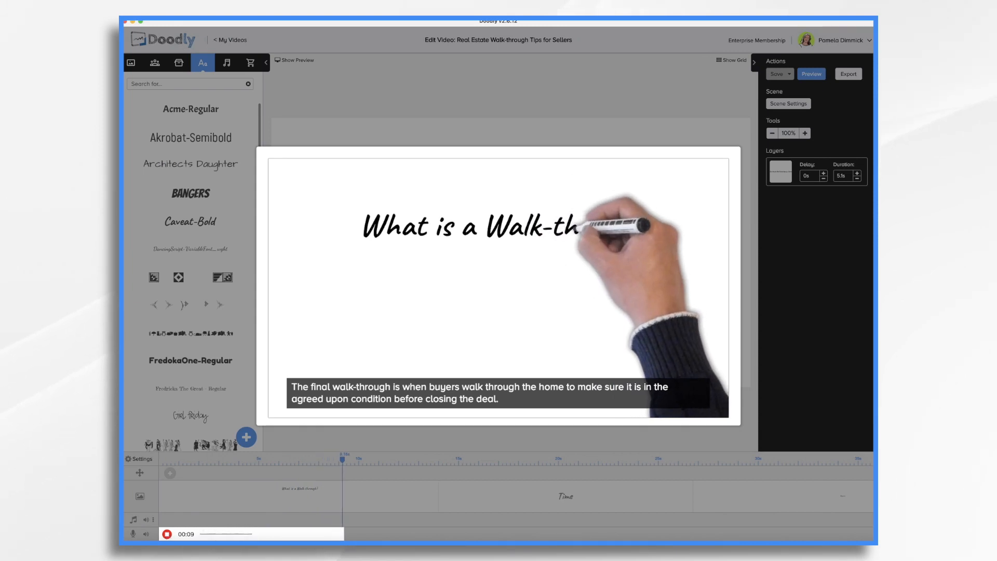
click(167, 534)
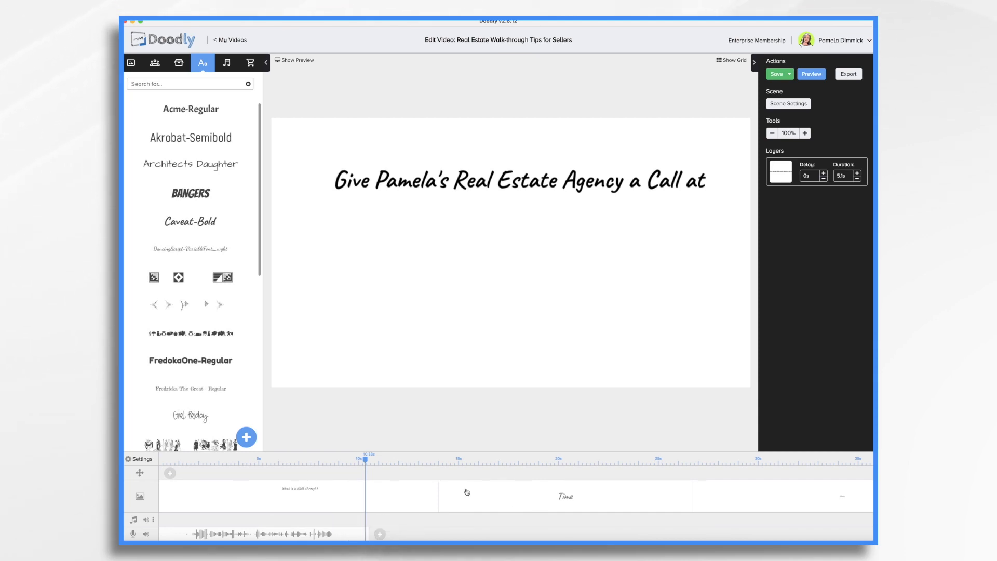
Shorten the first scene to about 9 seconds and trim the silence from both ends of its voice-over clip.
drag(437, 491, 358, 493)
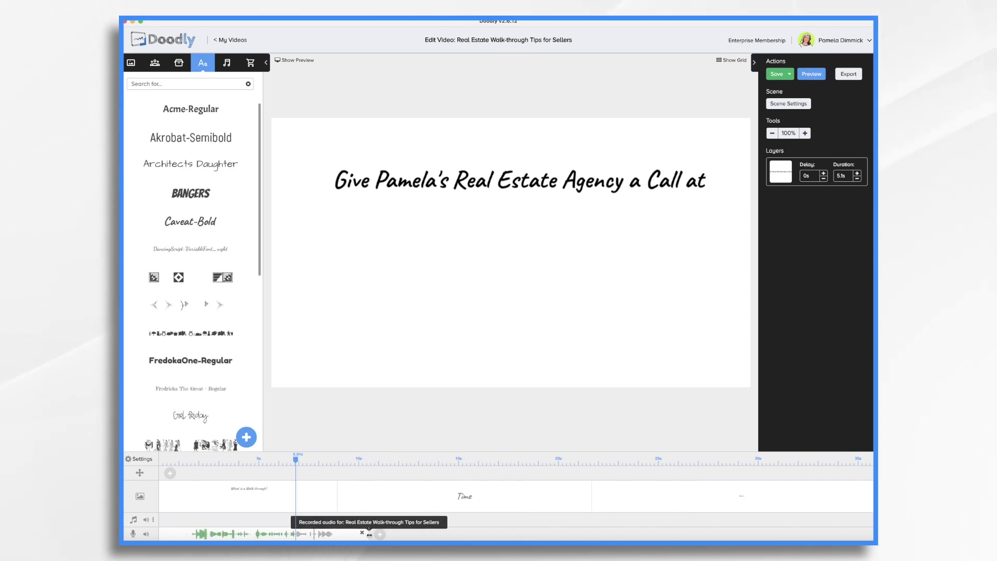
drag(369, 534, 337, 534)
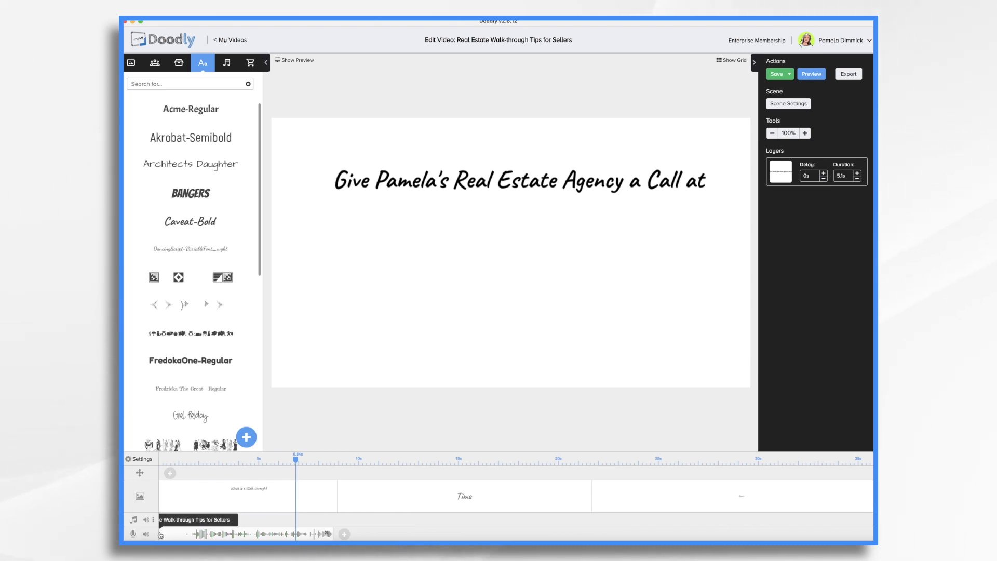
drag(159, 532, 190, 532)
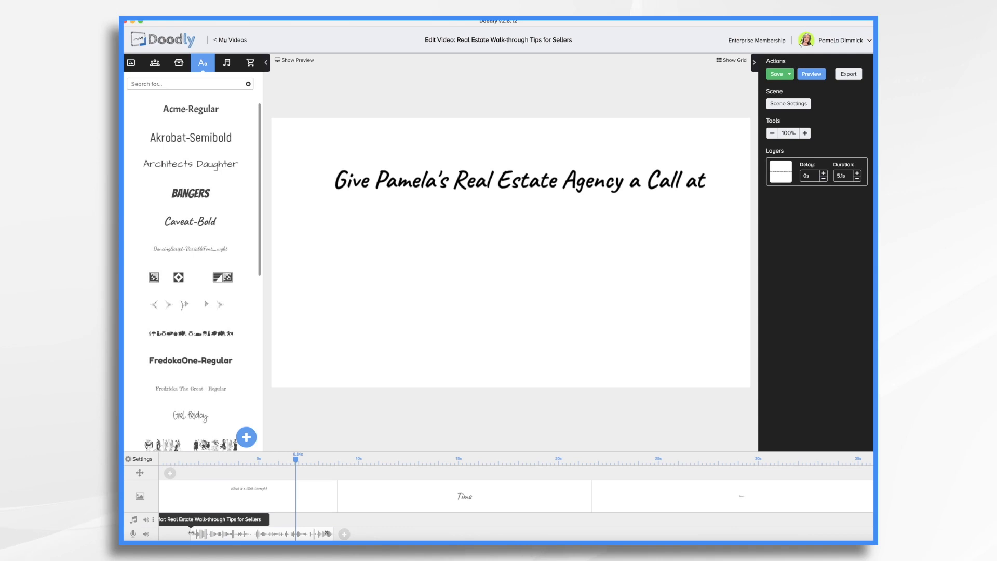
Move the trimmed voice-over clip close to the timeline start and shorten the first scene to about 8 seconds to match it.
drag(251, 535, 248, 534)
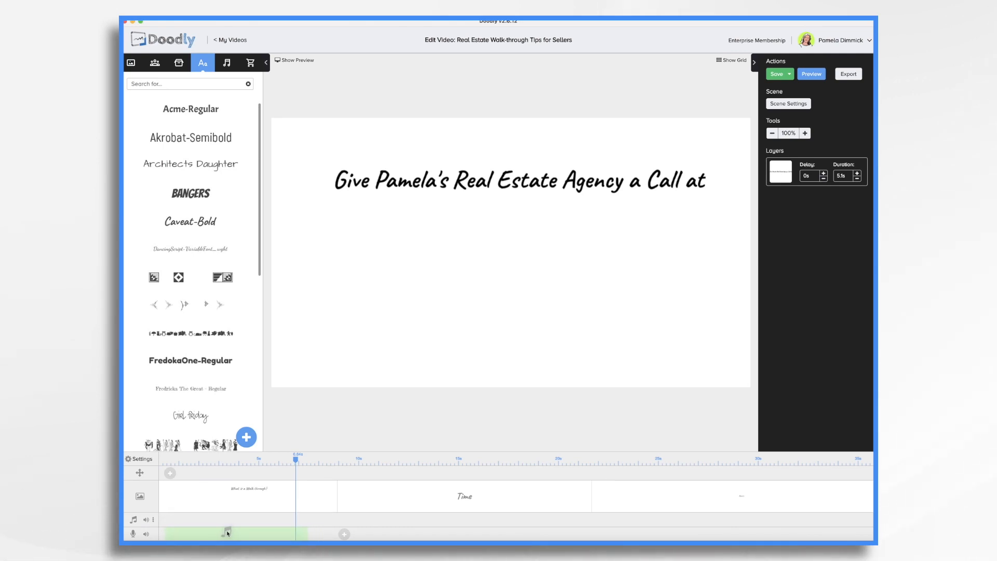
drag(226, 530, 227, 532)
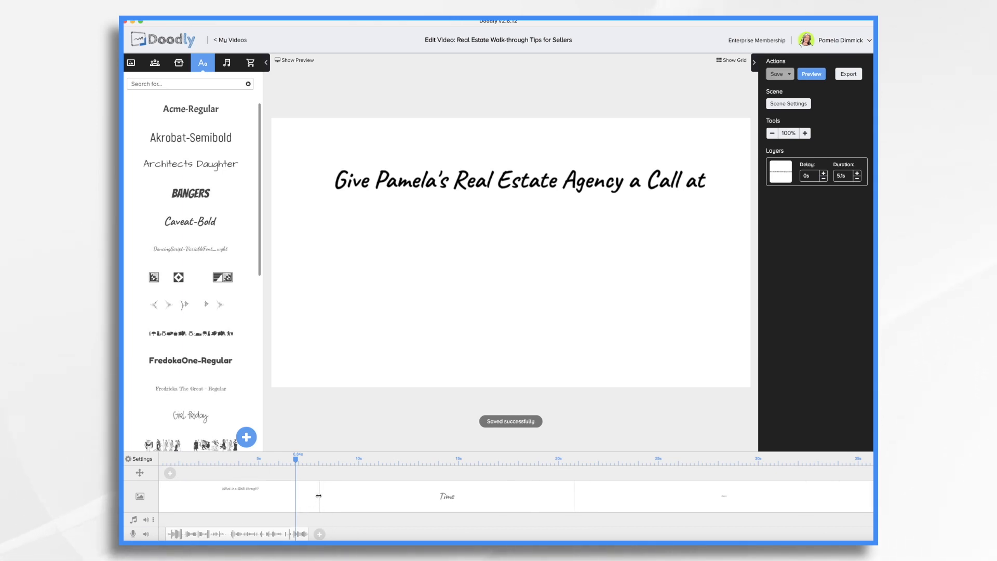
mouse_move(319, 496)
mouse_down()
mouse_move(303, 498)
mouse_move(340, 503)
mouse_move(314, 499)
mouse_up()
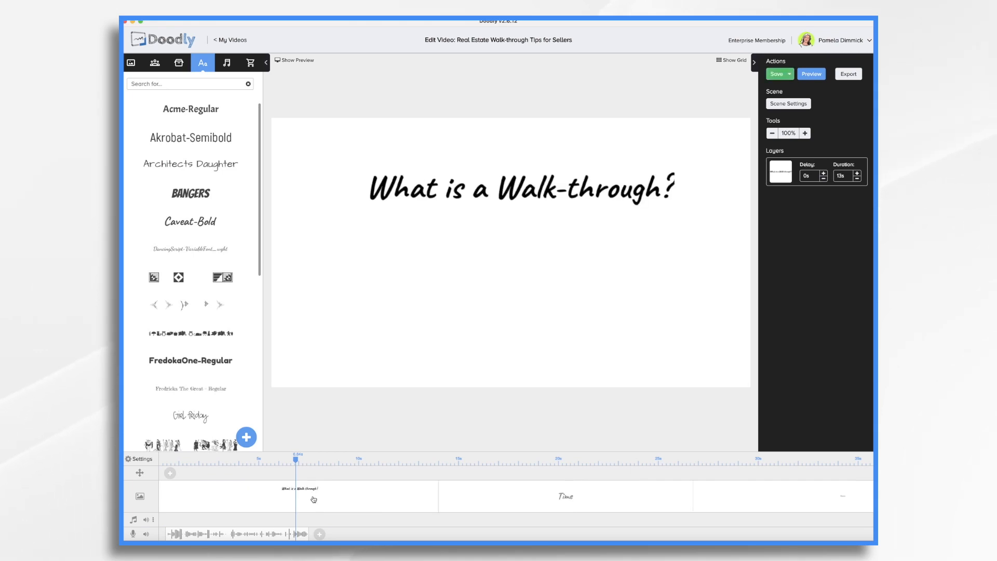
drag(439, 498, 319, 493)
click(319, 534)
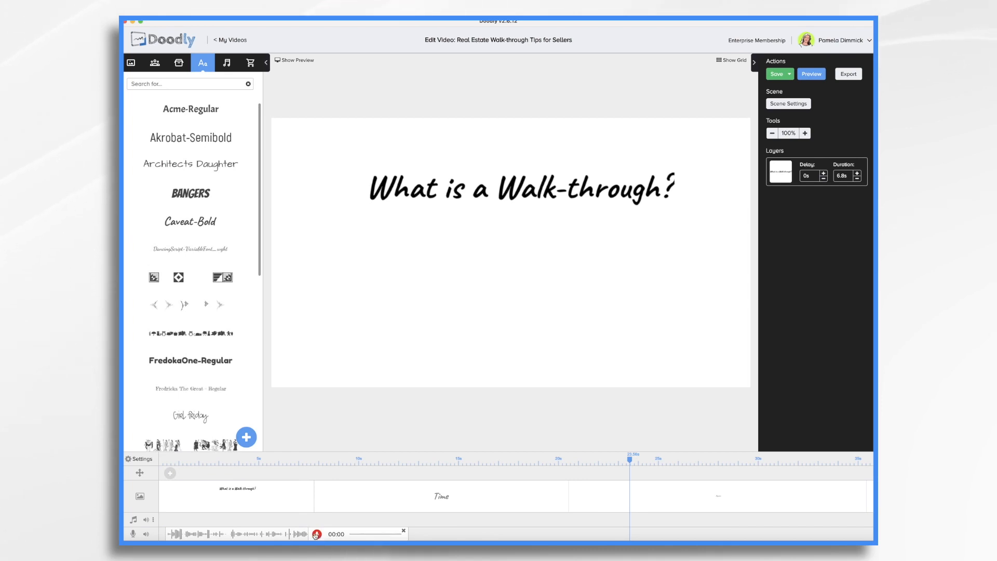
click(315, 534)
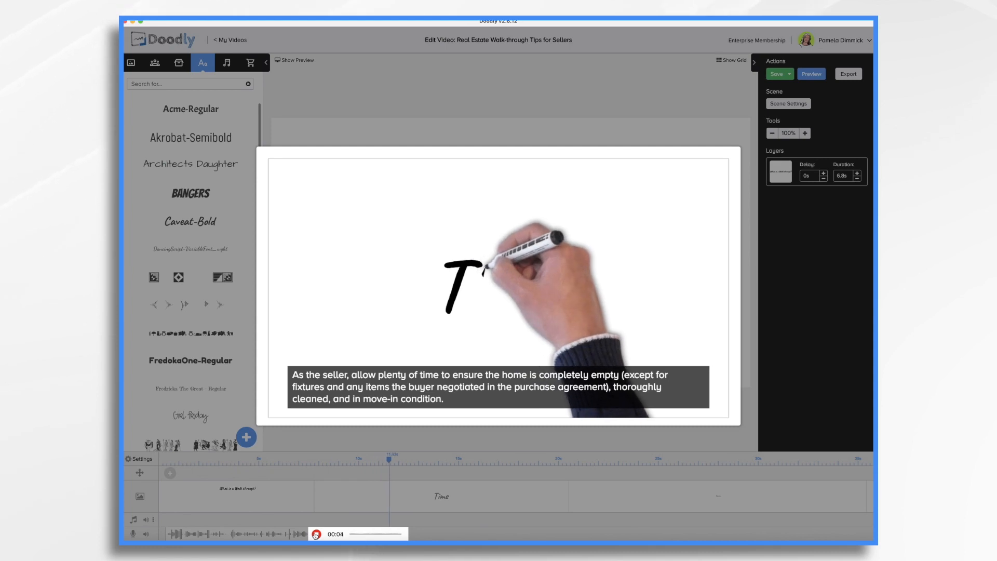
click(316, 534)
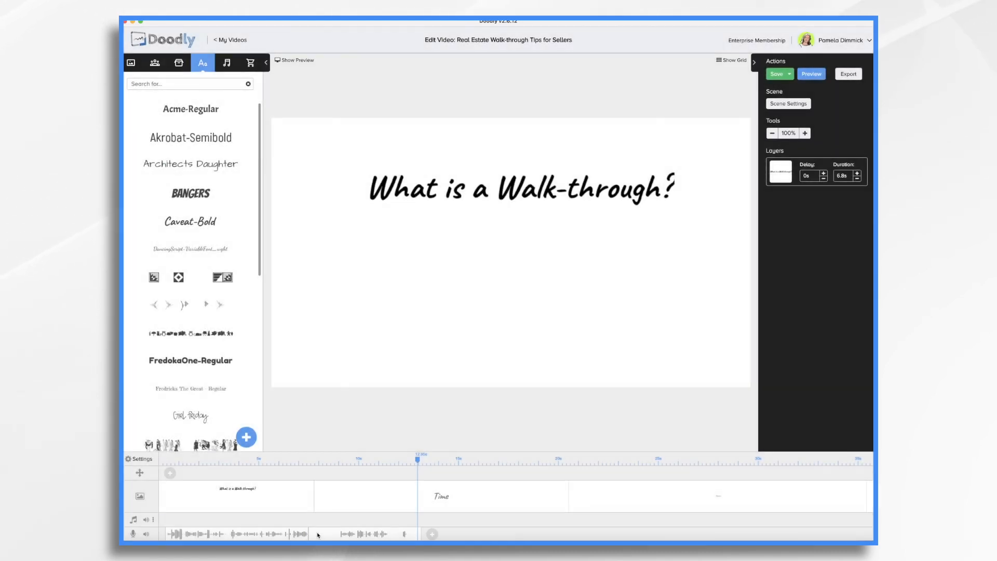
click(415, 534)
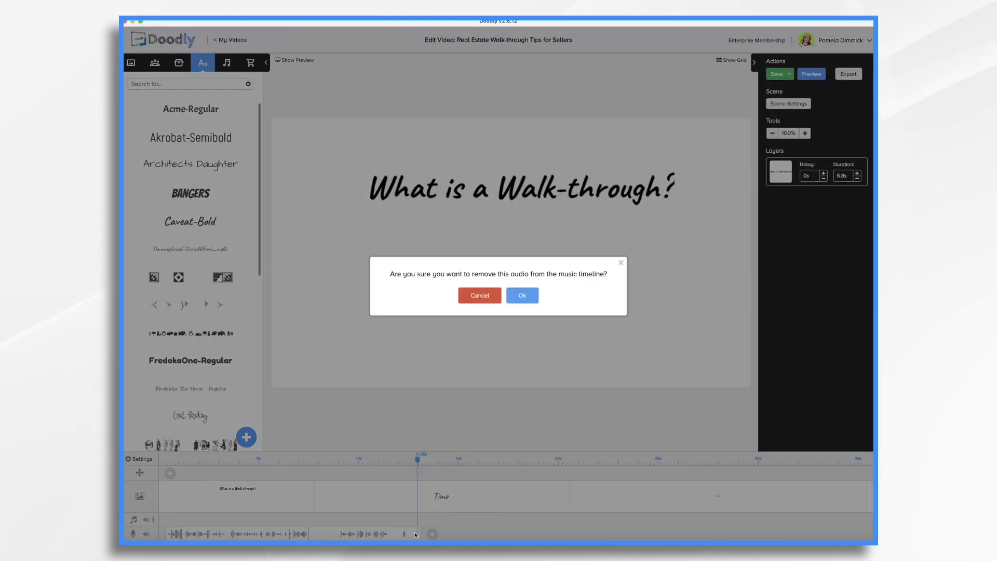
click(511, 294)
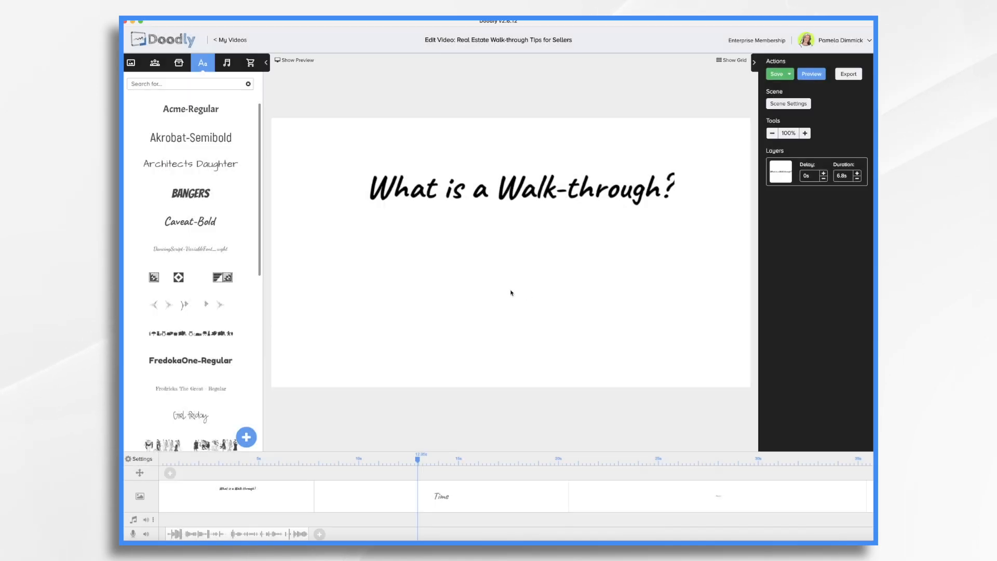
Record the "Time" scene's voice-over directly after the first clip and extend that scene to about 14 seconds.
click(319, 535)
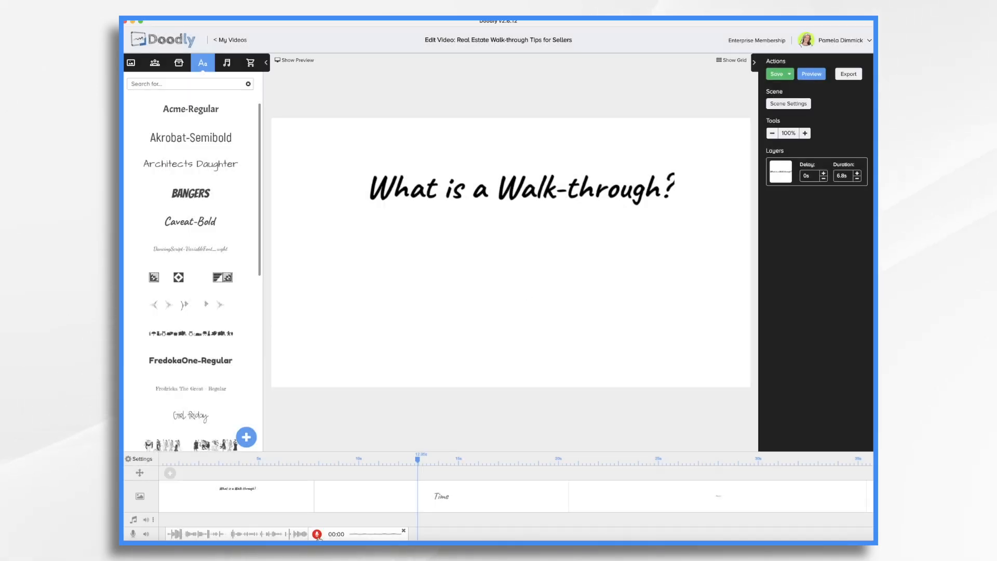
click(316, 534)
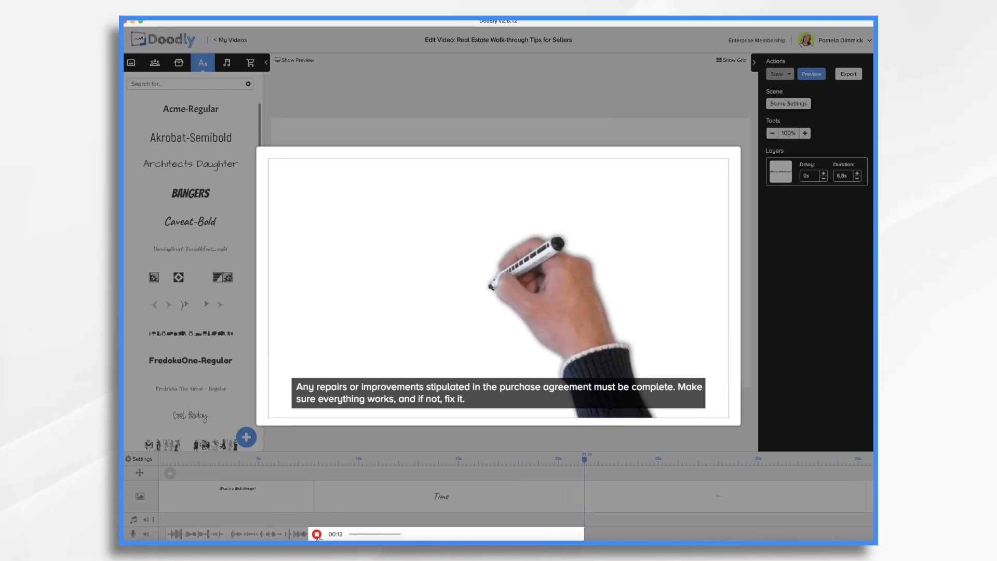
click(316, 534)
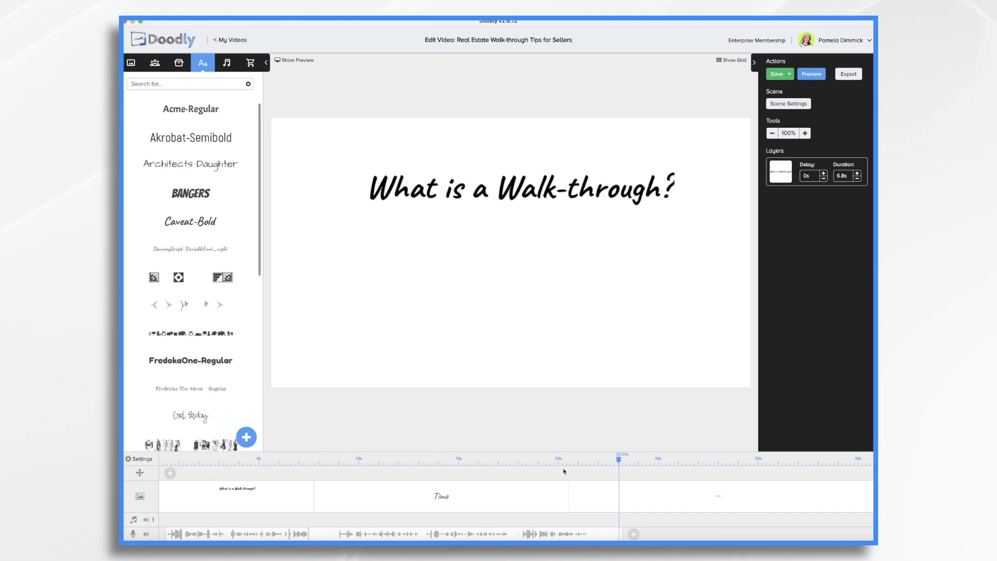
drag(569, 495, 607, 496)
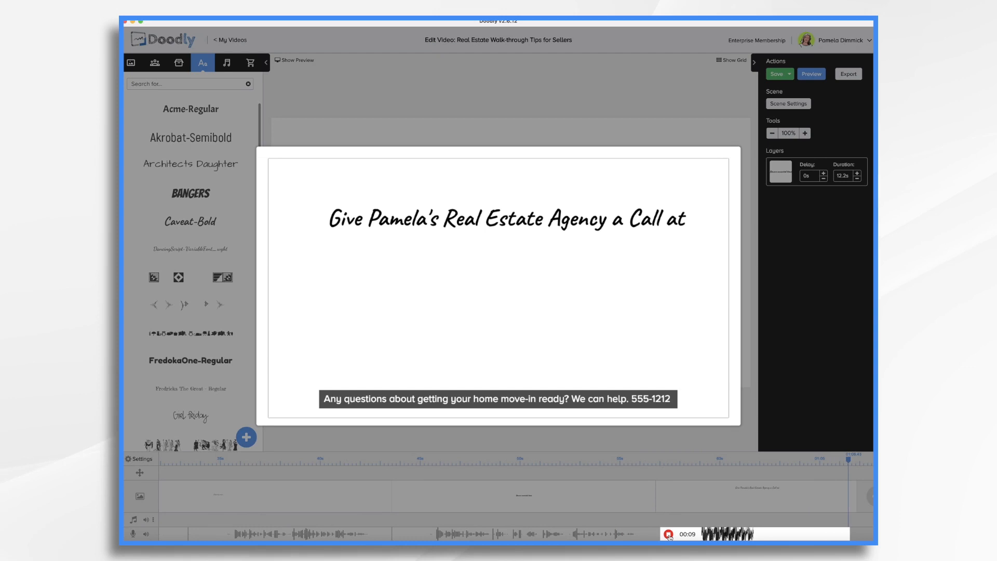
Finish the closing scene's voice-over recording and save the video.
click(668, 534)
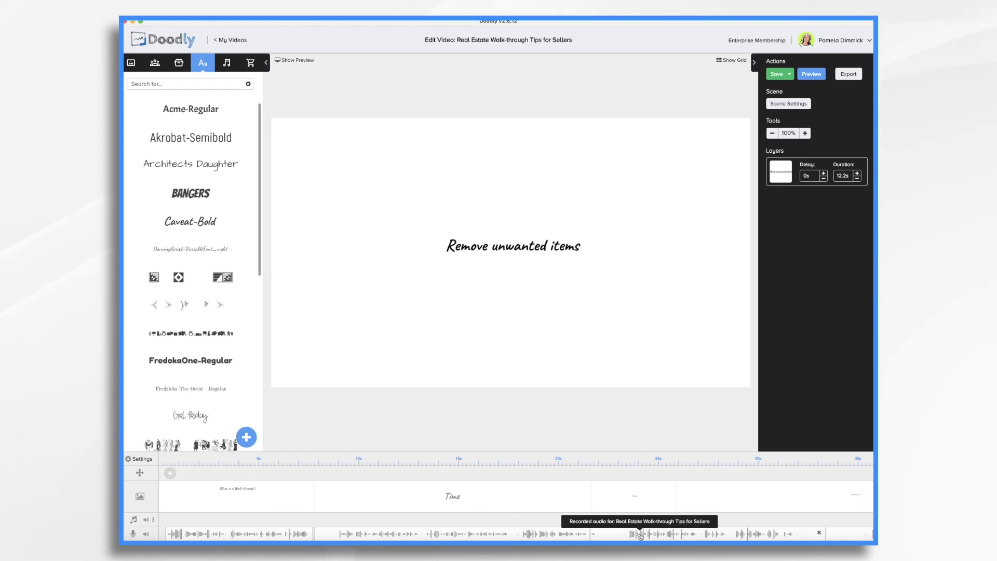
key(super+s)
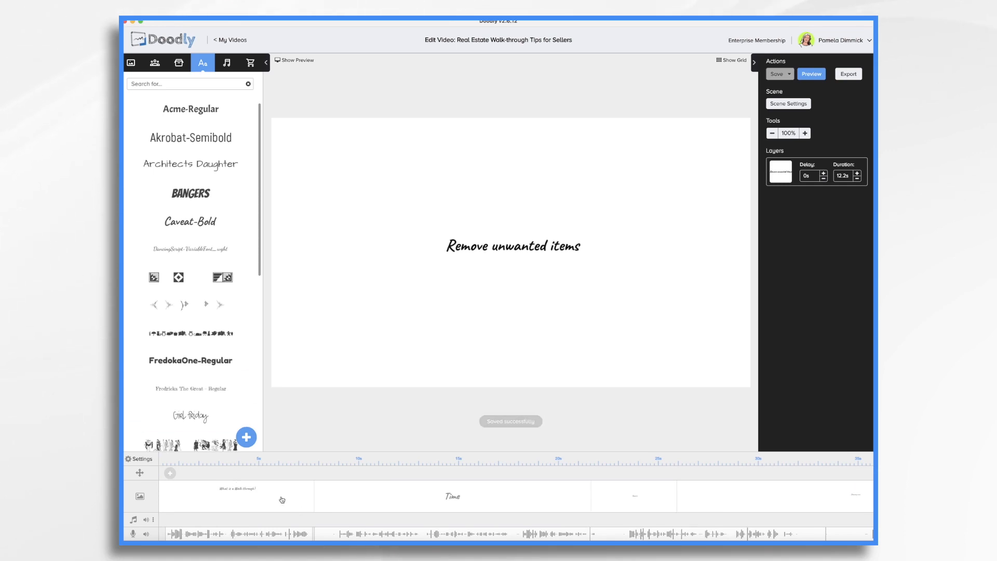
Add a trailing space to the first scene's "What is a Walk-through?" text.
click(250, 499)
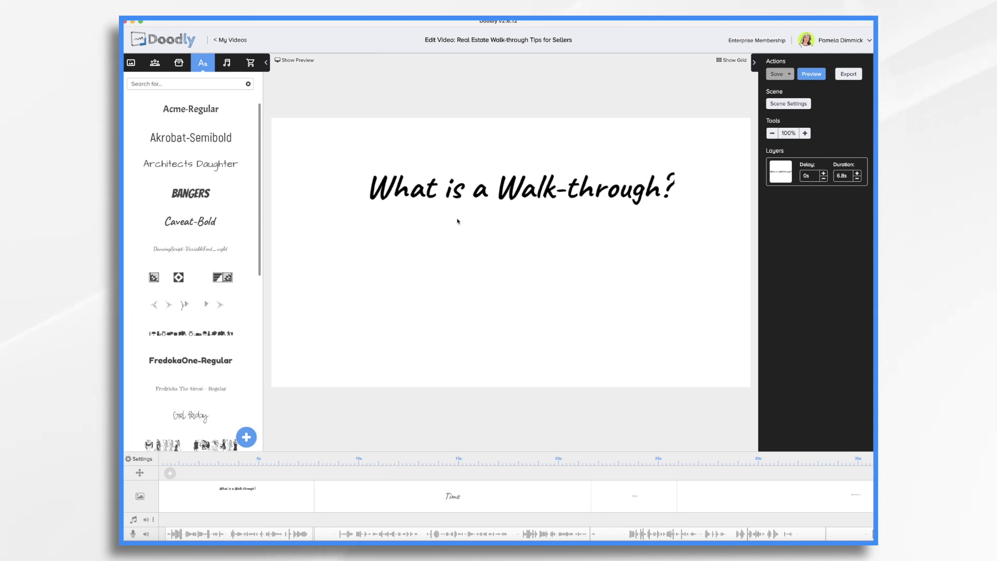
double_click(498, 184)
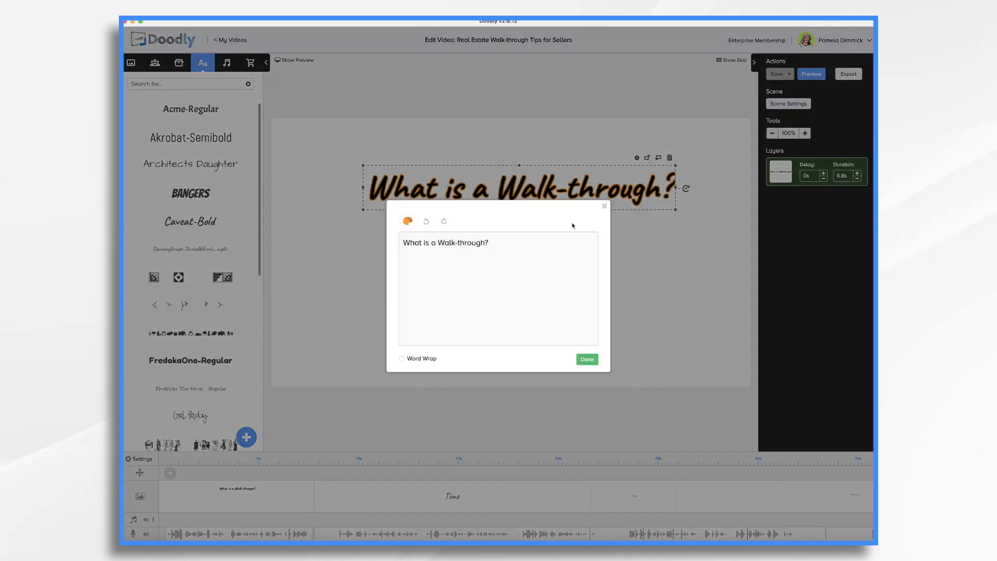
click(646, 265)
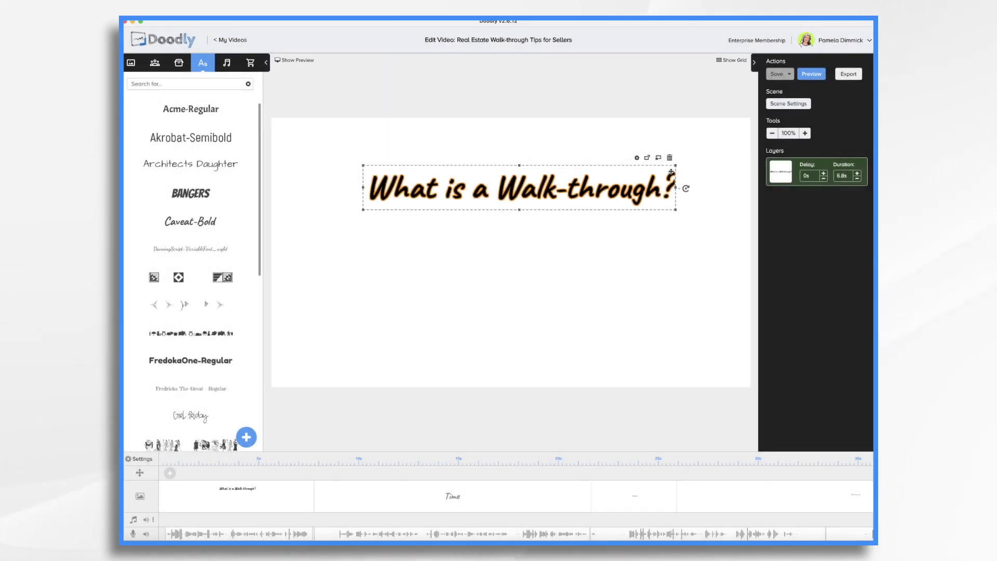
double_click(611, 196)
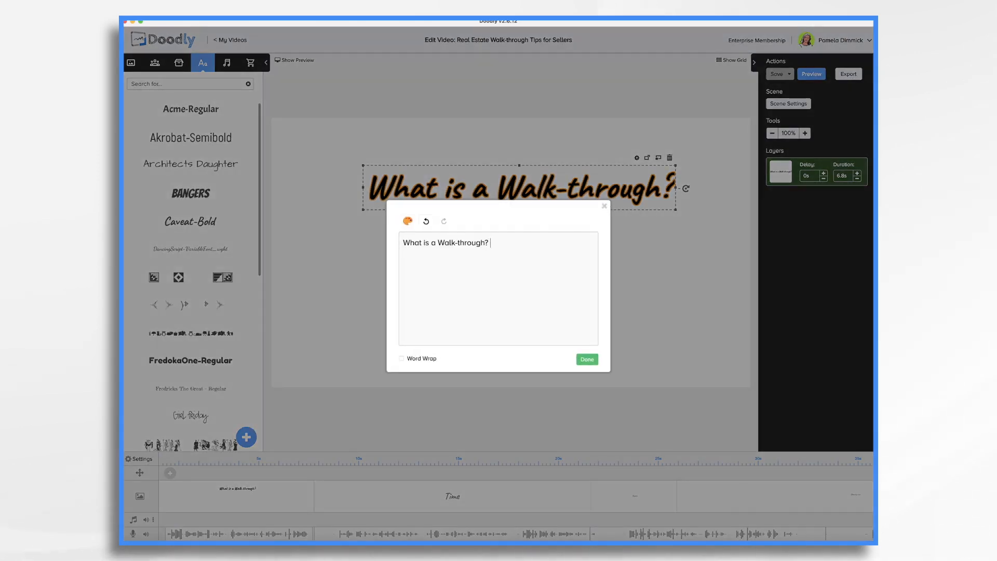
click(587, 360)
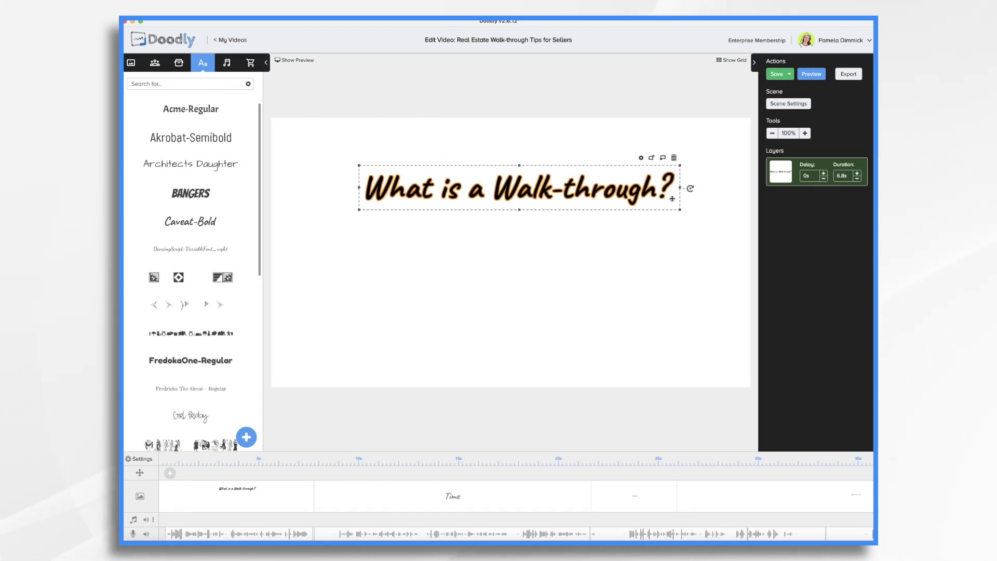
Enlarge the "What is a Walk-through?" heading to nearly the canvas width and move it up near the top edge.
drag(679, 210, 756, 219)
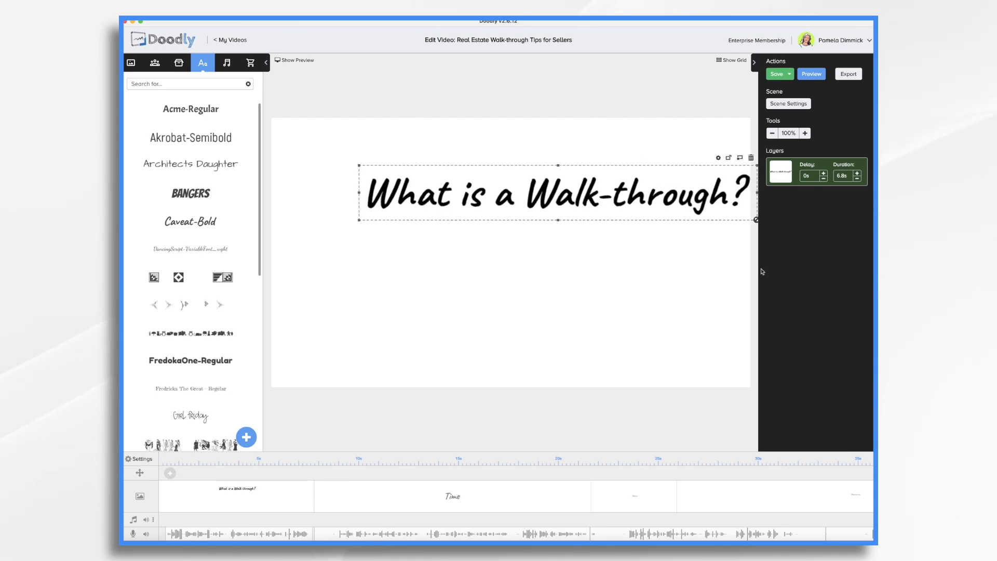
click(728, 274)
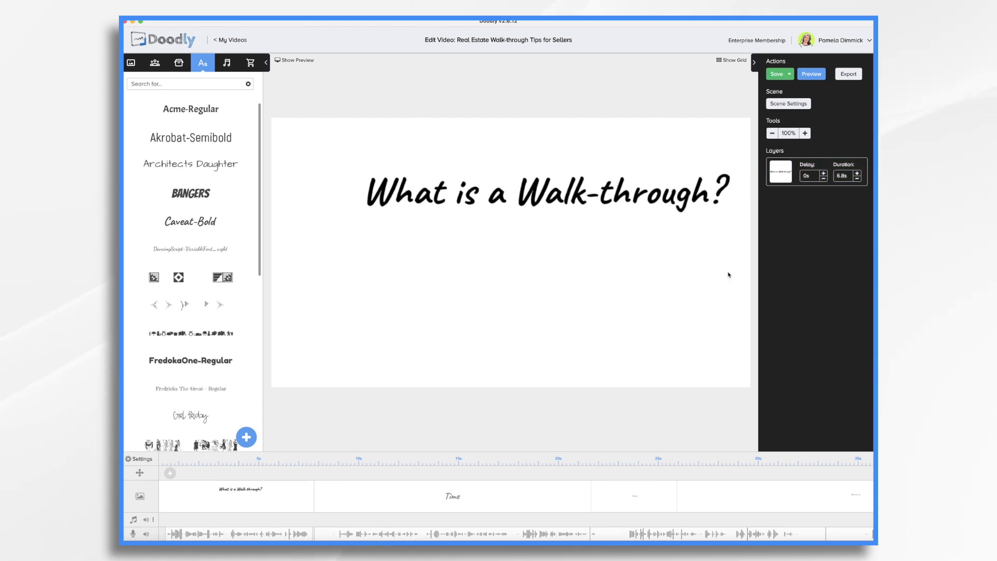
click(381, 202)
drag(359, 218, 270, 265)
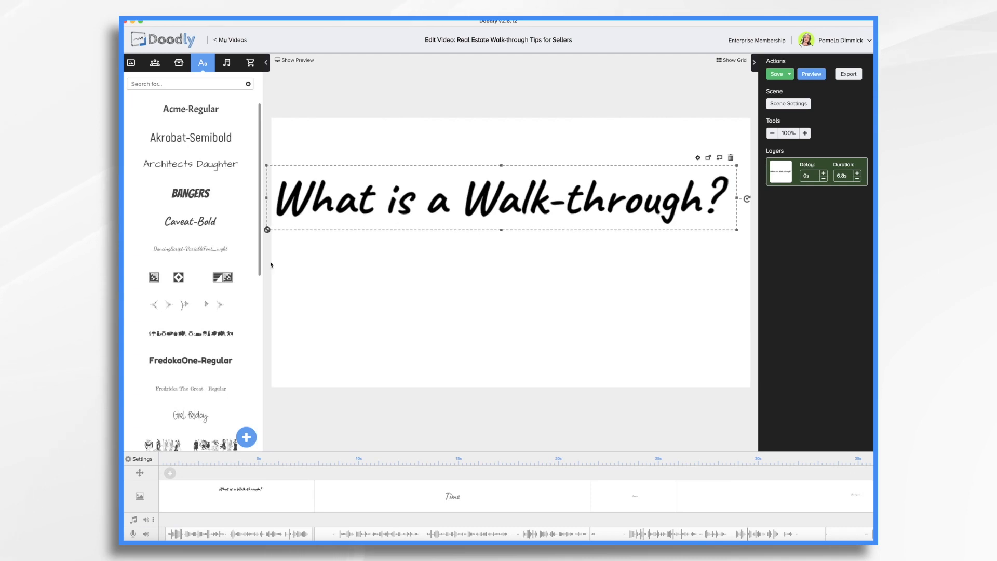
drag(509, 202, 512, 177)
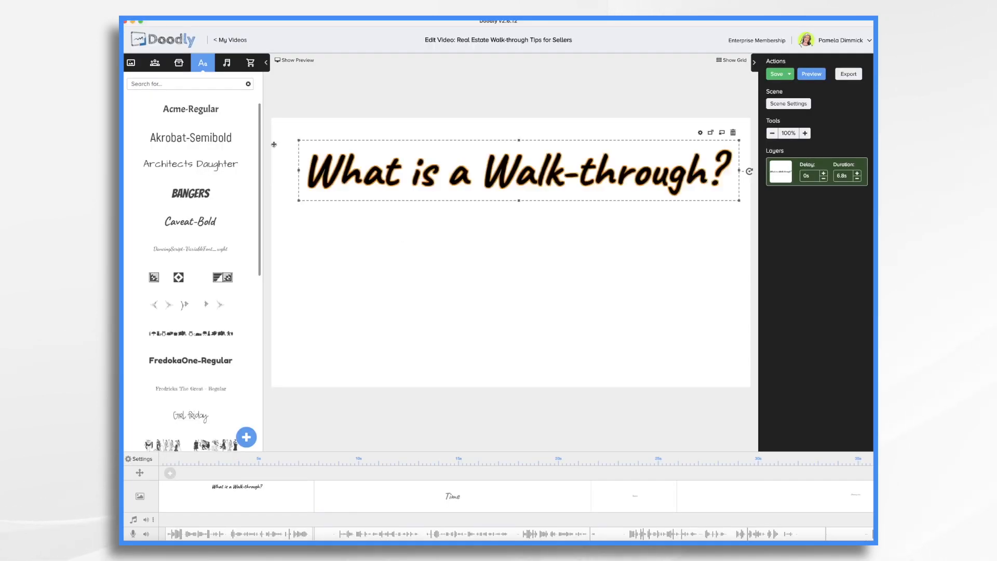
Search the props for "house" and place the House Price drawing below the heading, at the centre of the canvas.
click(178, 63)
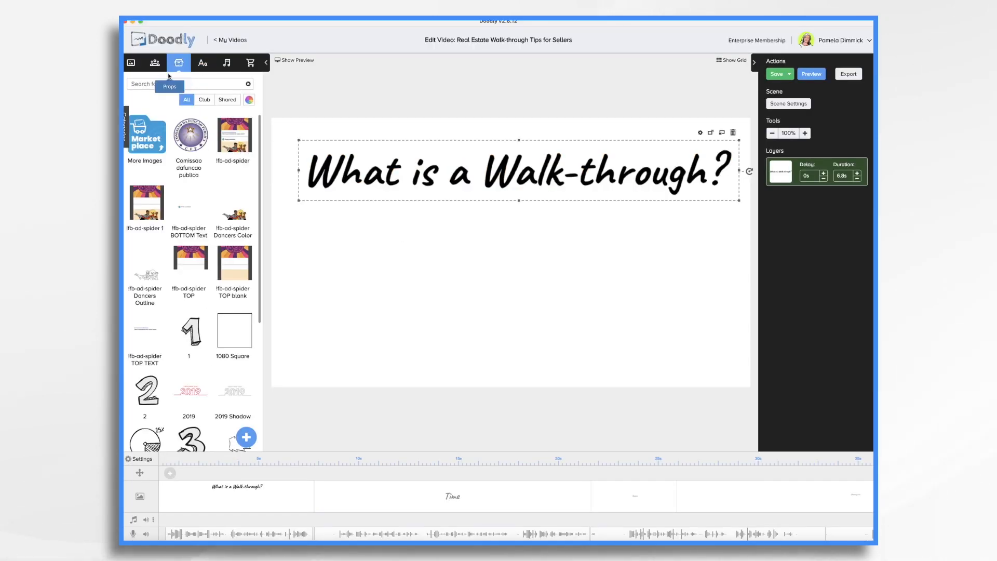
click(166, 85)
text(house)
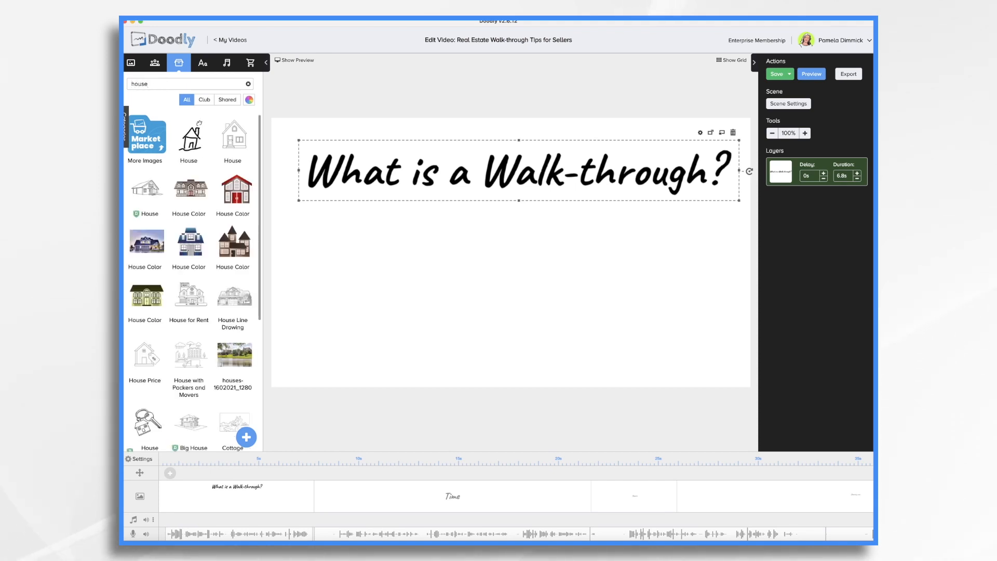
drag(145, 354, 489, 314)
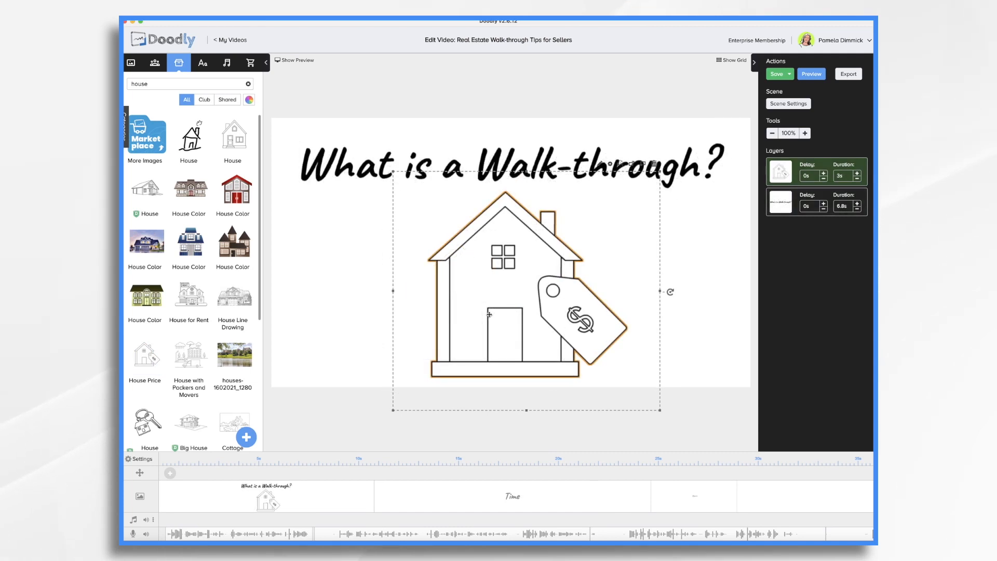
Search the Business characters for "agatha" and place the Agatha figure holding a laptop to the left of the house.
click(157, 62)
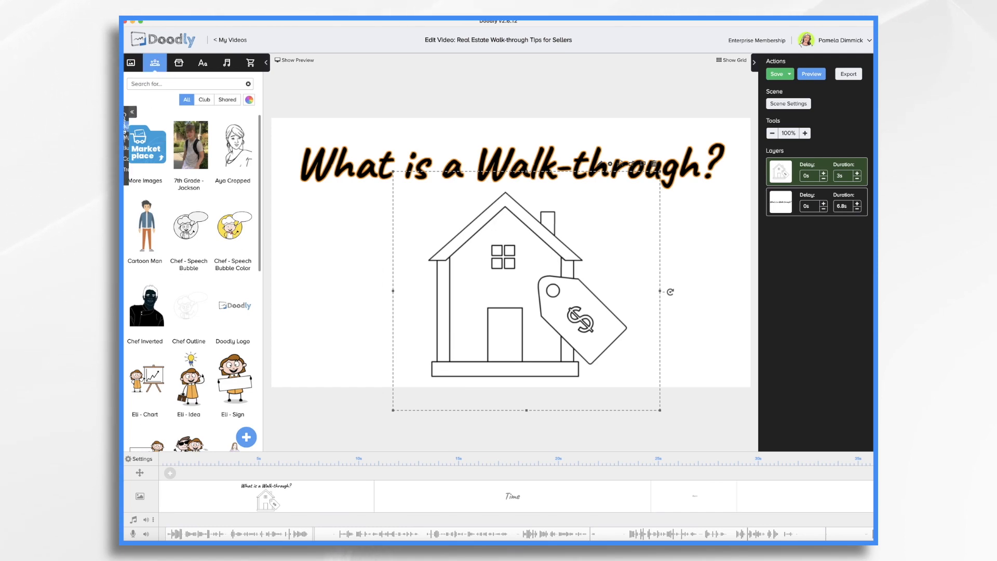
click(126, 127)
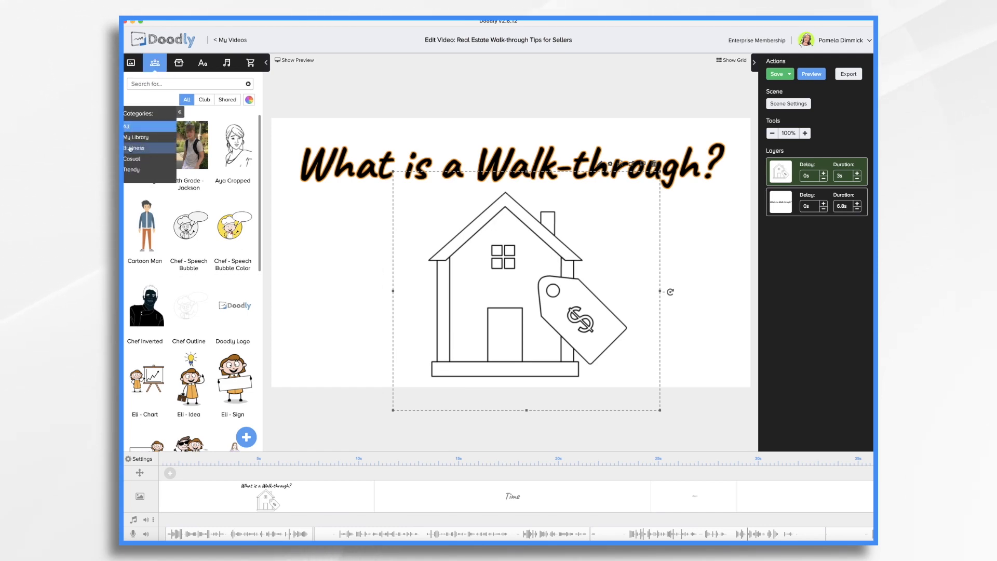
click(131, 147)
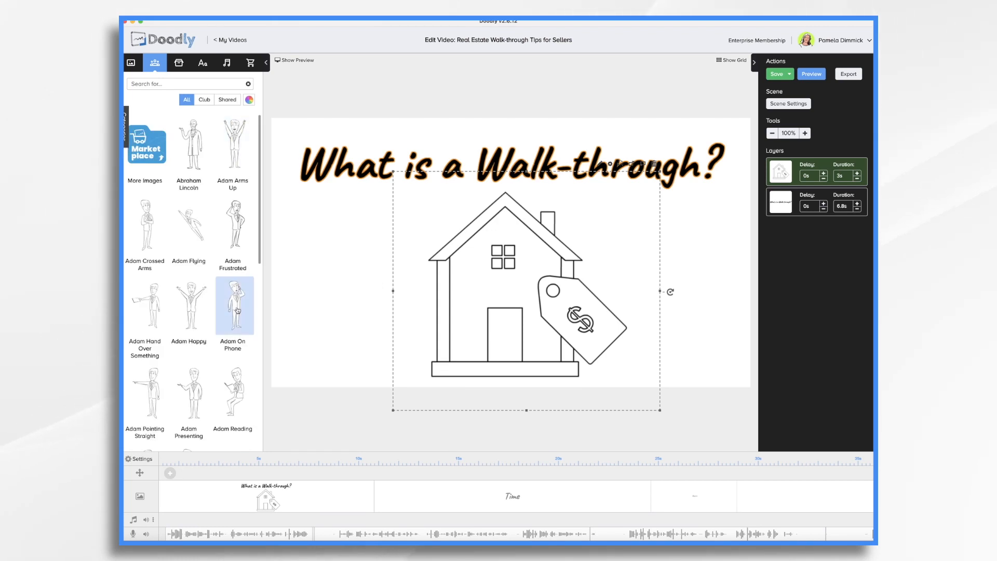
scroll(230, 323, down, 10)
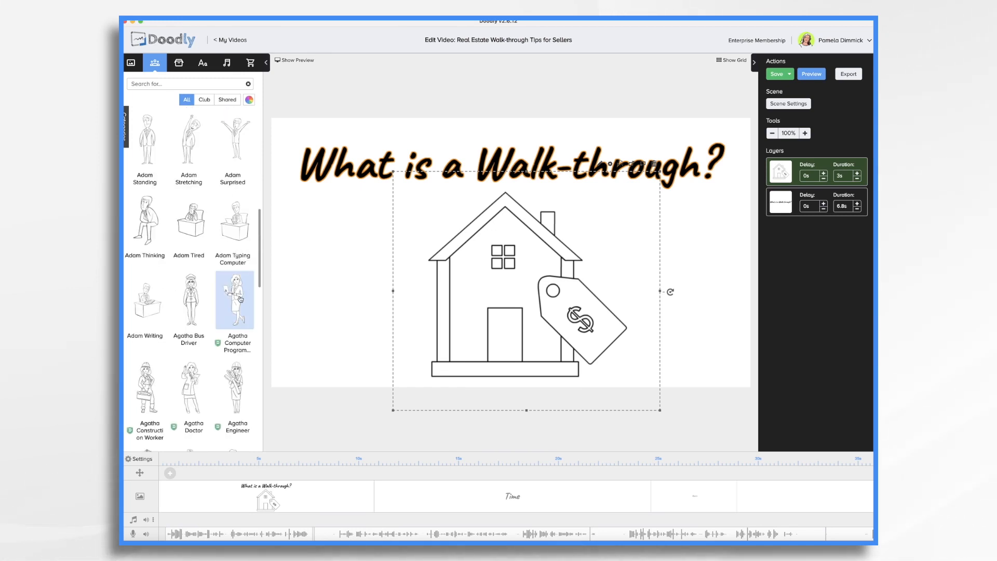
scroll(240, 299, down, 3)
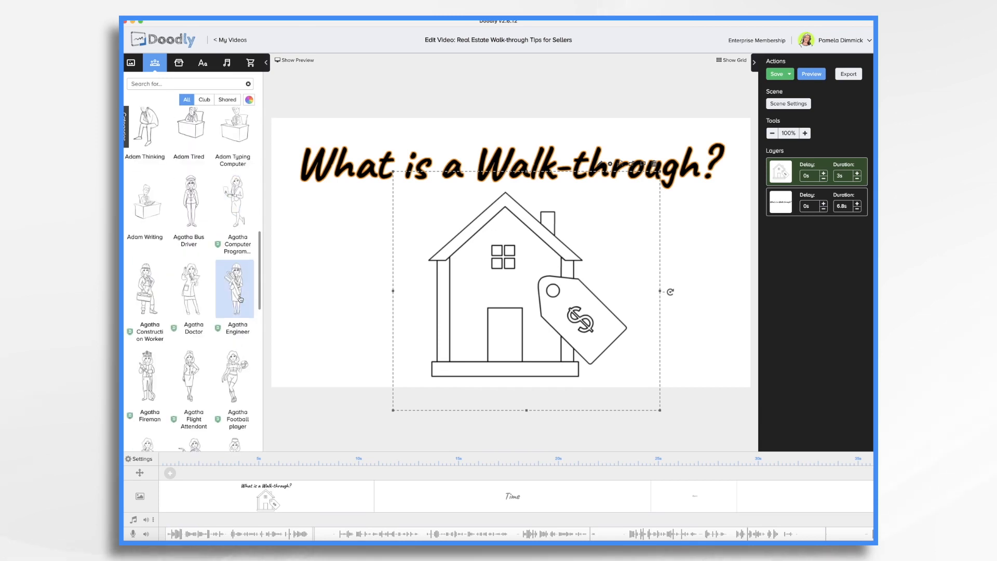
scroll(240, 299, down, 3)
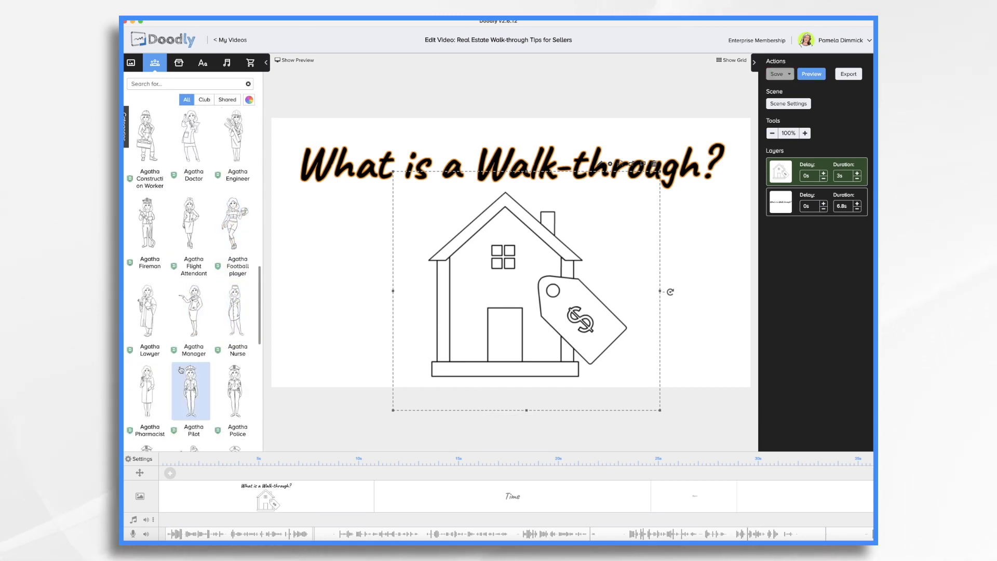
scroll(204, 308, down, 3)
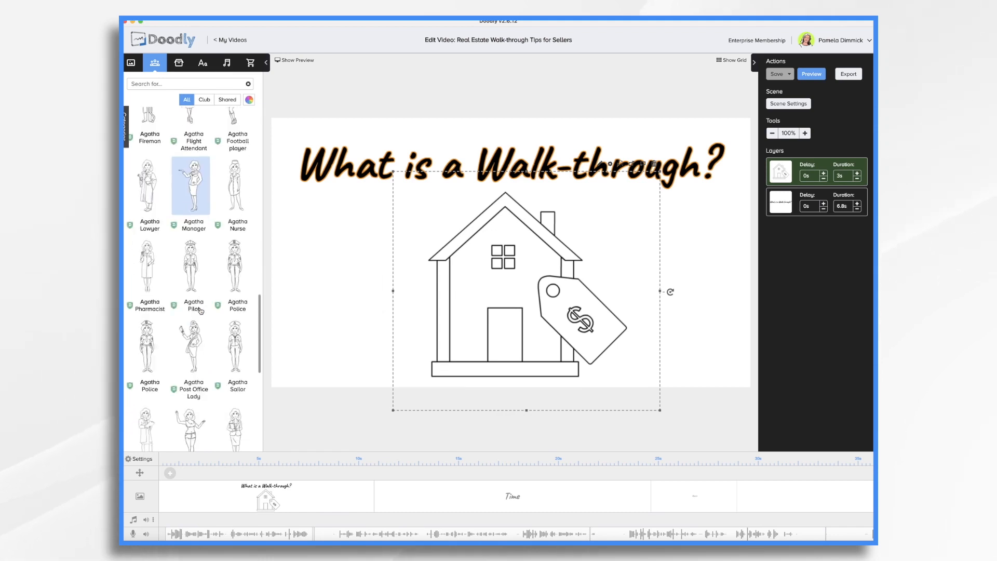
scroll(201, 310, down, 3)
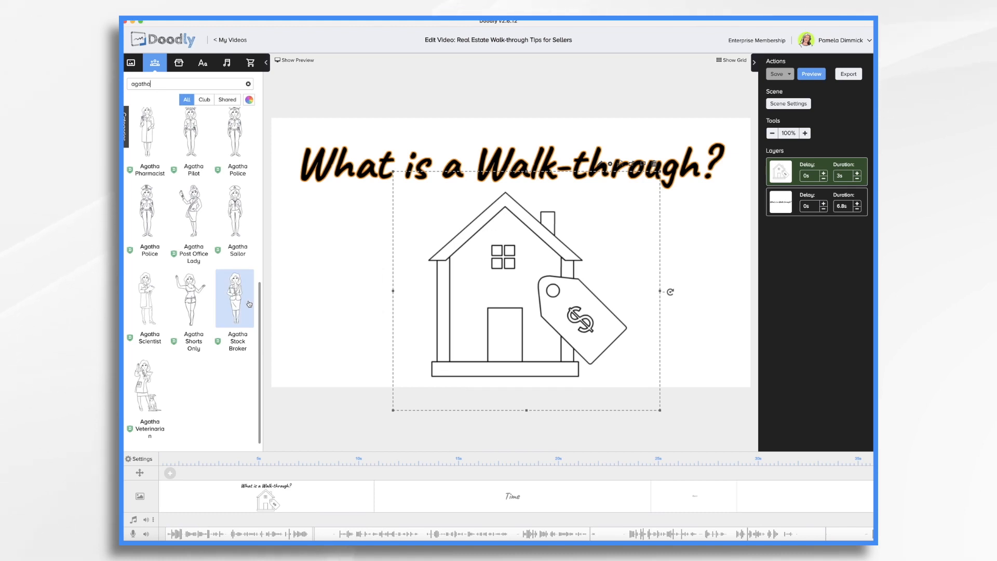
scroll(250, 304, up, 3)
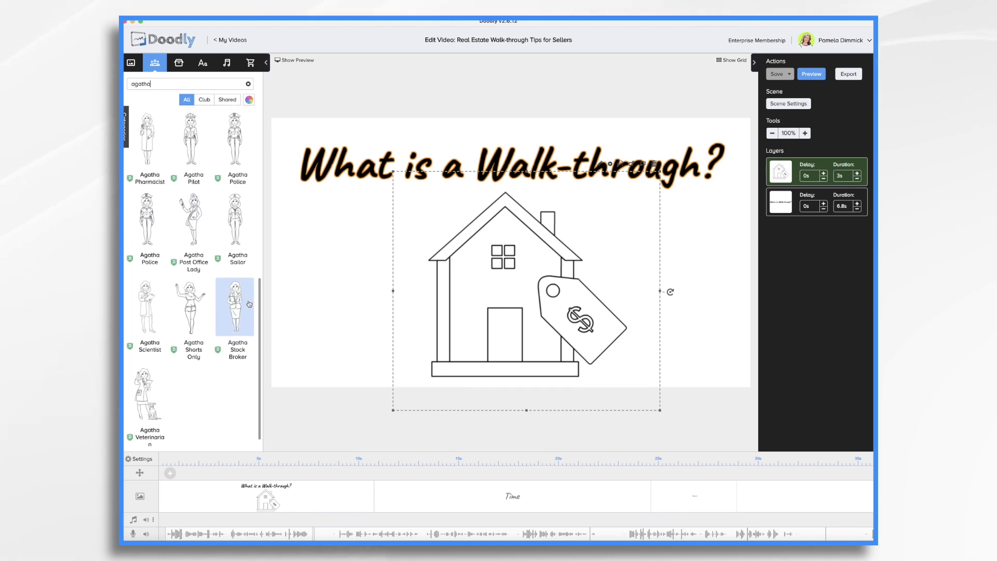
scroll(244, 301, up, 2)
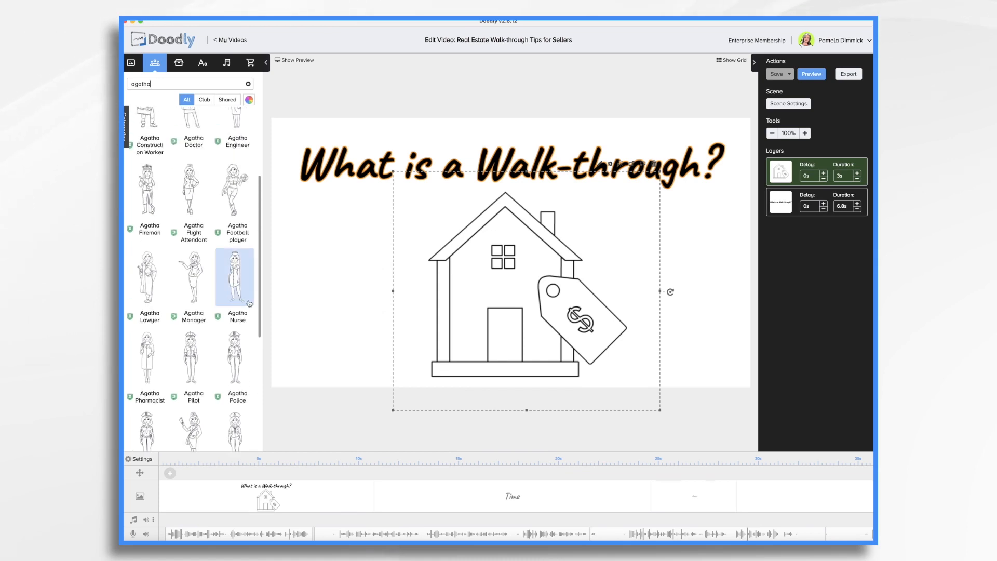
scroll(196, 288, up, 3)
click(237, 152)
drag(279, 189, 352, 306)
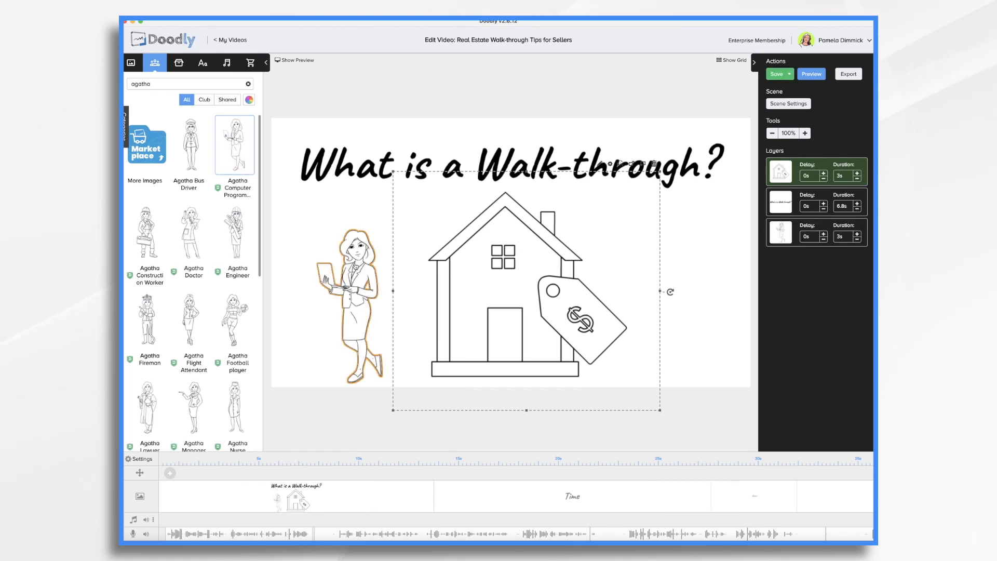
Enlarge the Agatha figure slightly and flip her horizontally so the laptop faces the house.
click(353, 310)
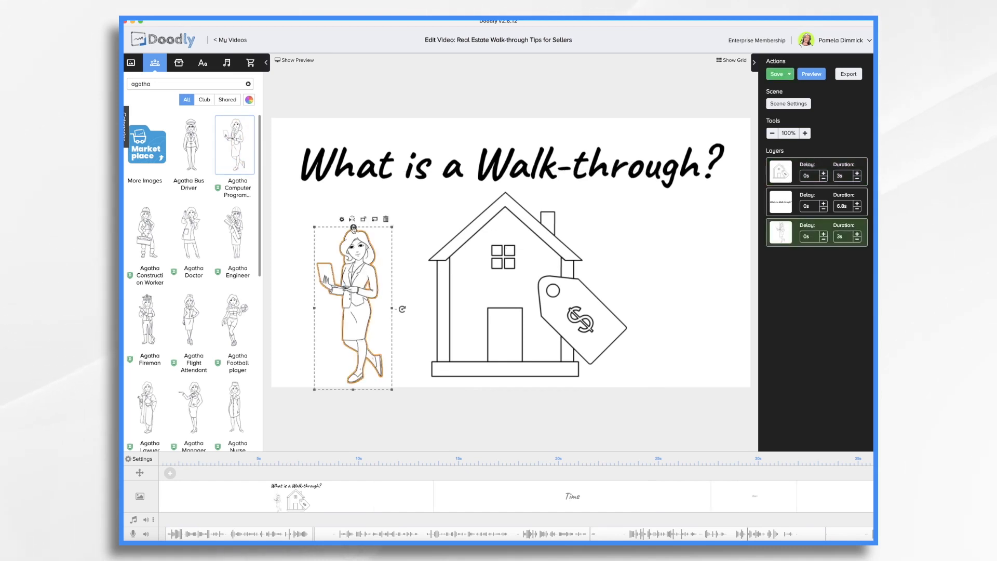
drag(353, 229, 354, 218)
click(354, 209)
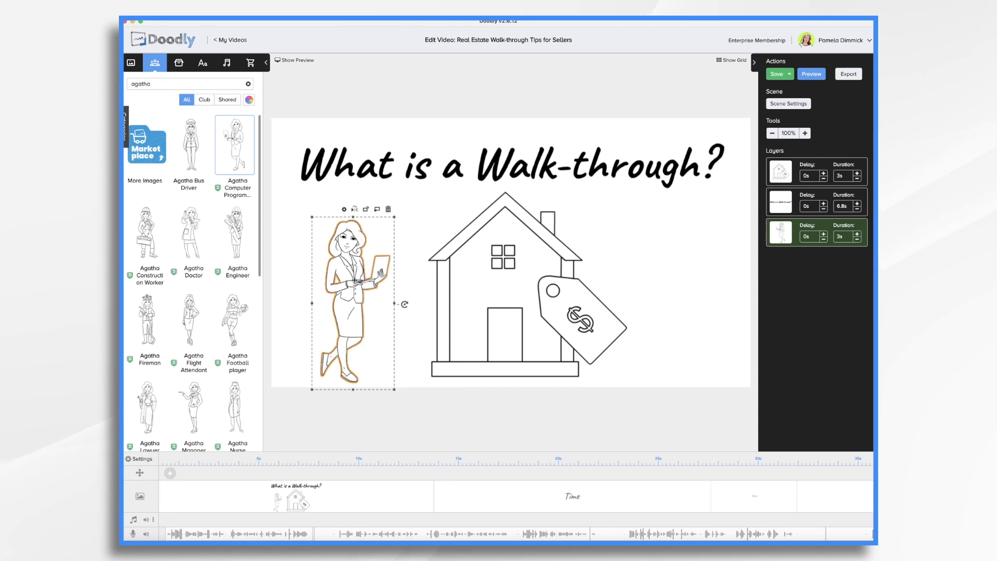
Enlarge the house drawing until its roof rises behind the heading, and shift it slightly down.
click(494, 268)
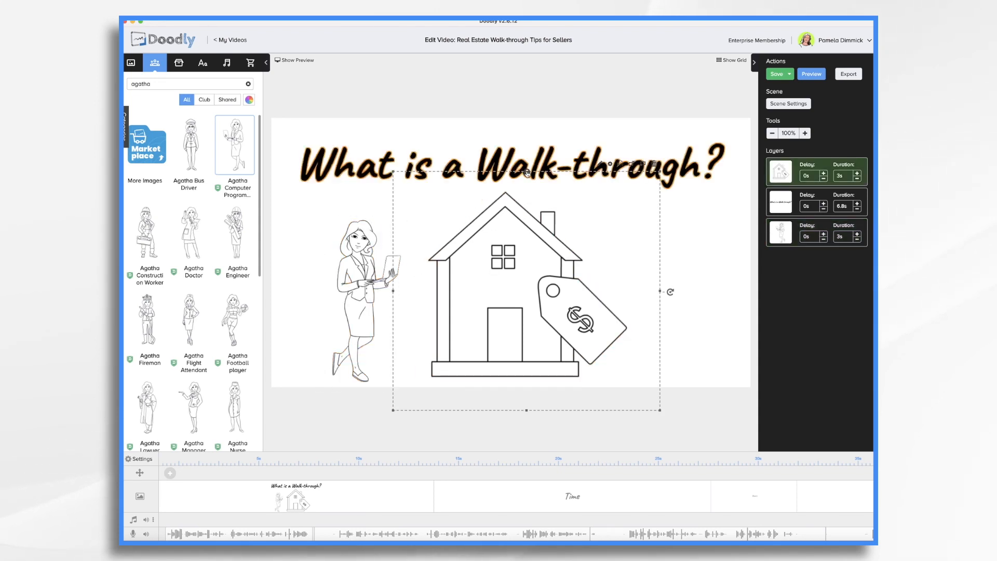
drag(527, 173, 521, 92)
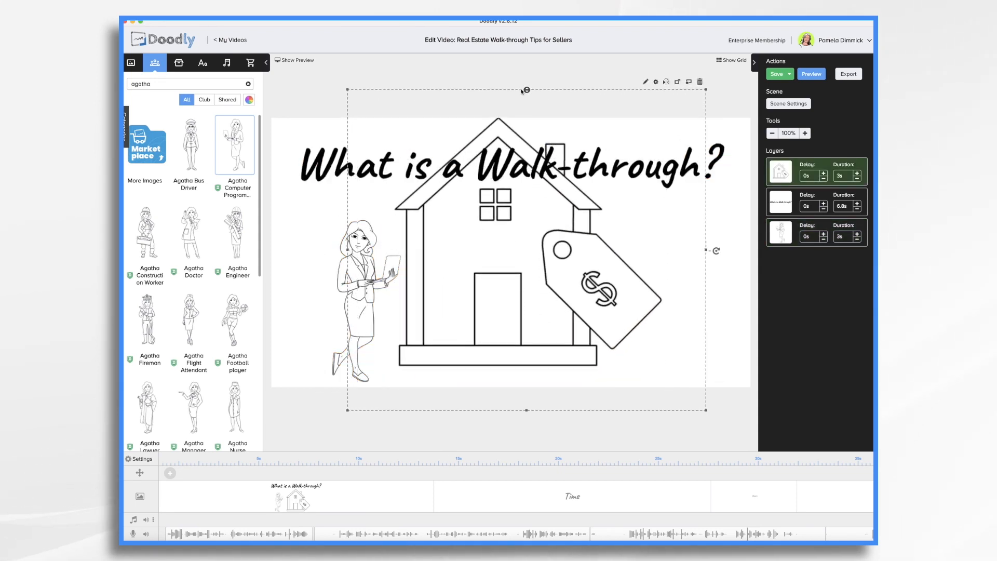
drag(512, 239, 516, 252)
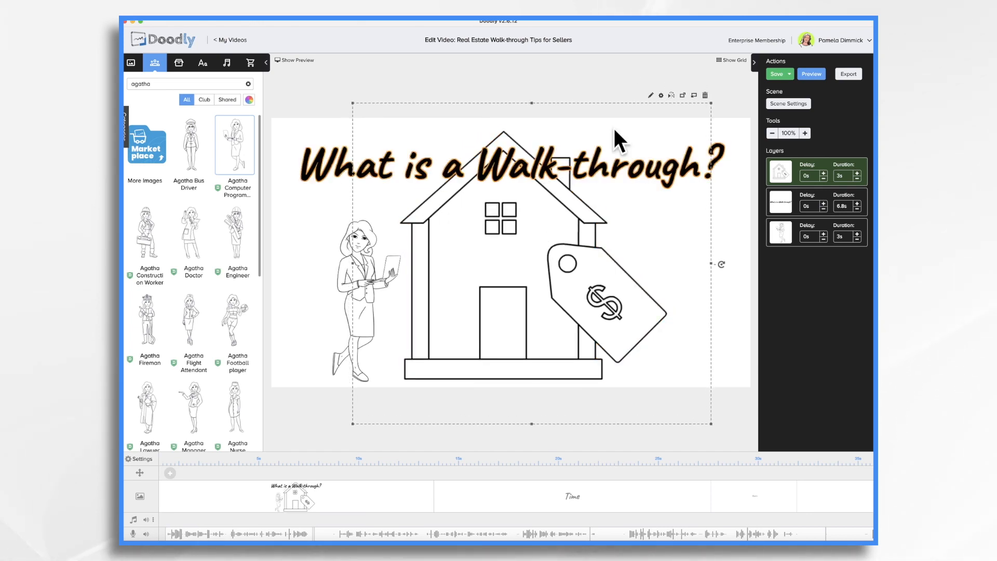
Reduce the opacity of the House Price drawing in its asset settings so that it fades behind the heading.
click(661, 96)
click(554, 265)
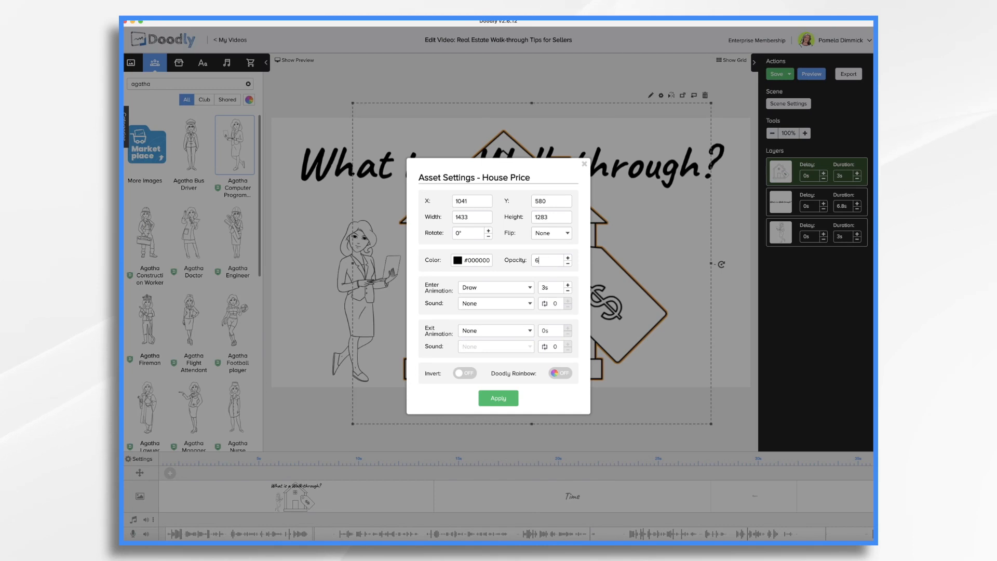
click(499, 399)
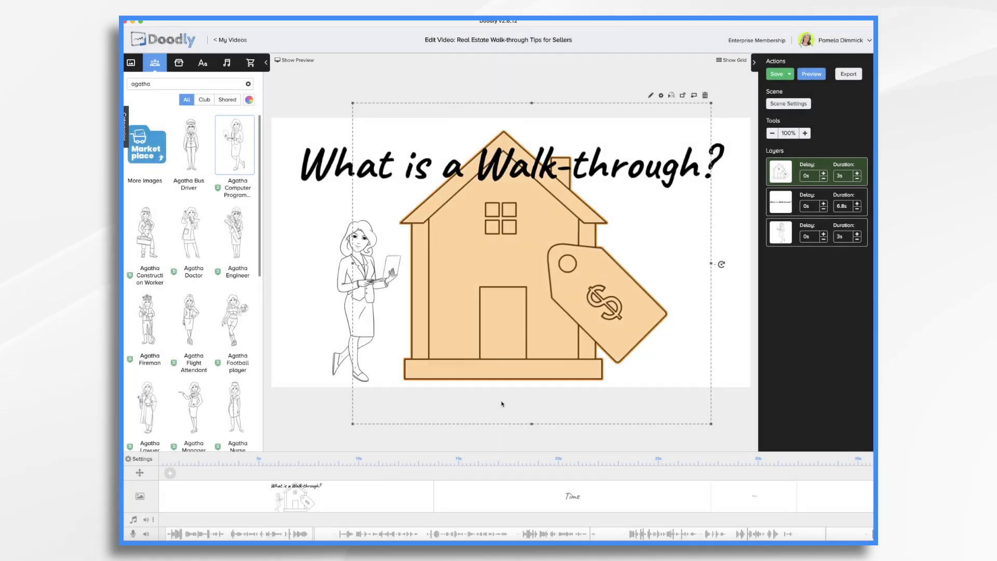
click(723, 152)
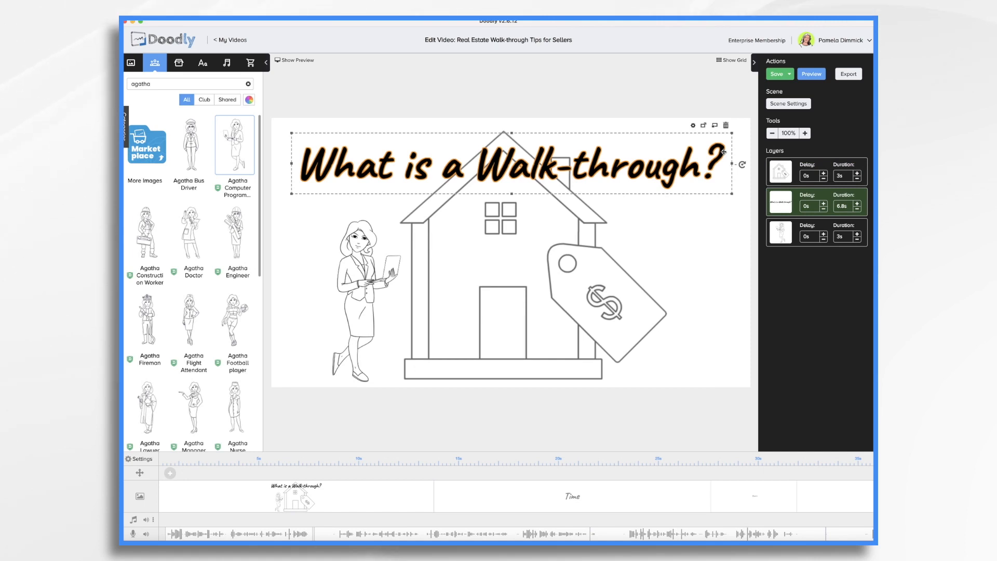
Enlarge the Agatha figure until her head sits just below the heading, and scale the house up slightly.
click(351, 287)
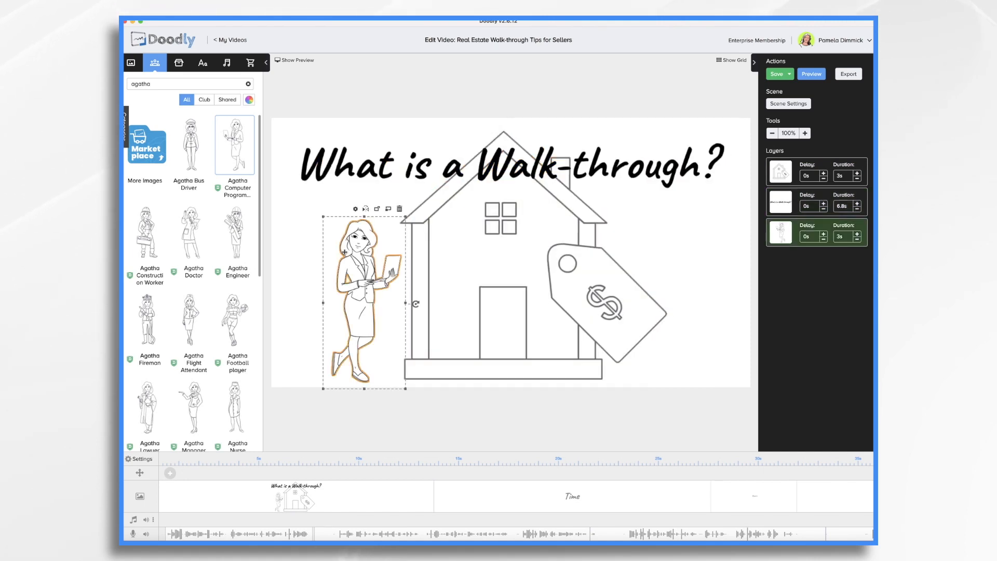
drag(367, 220, 370, 186)
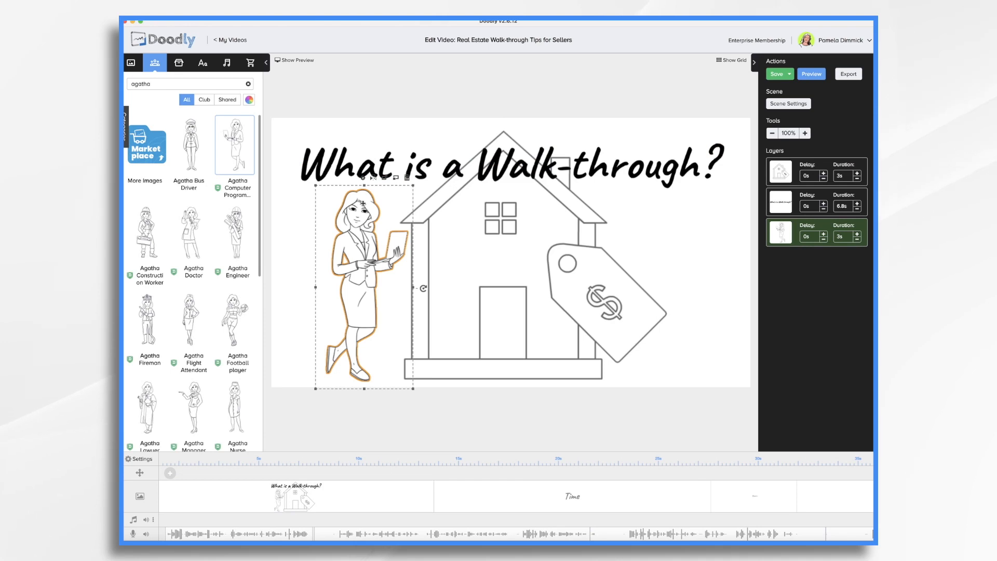
drag(364, 186, 364, 182)
click(673, 286)
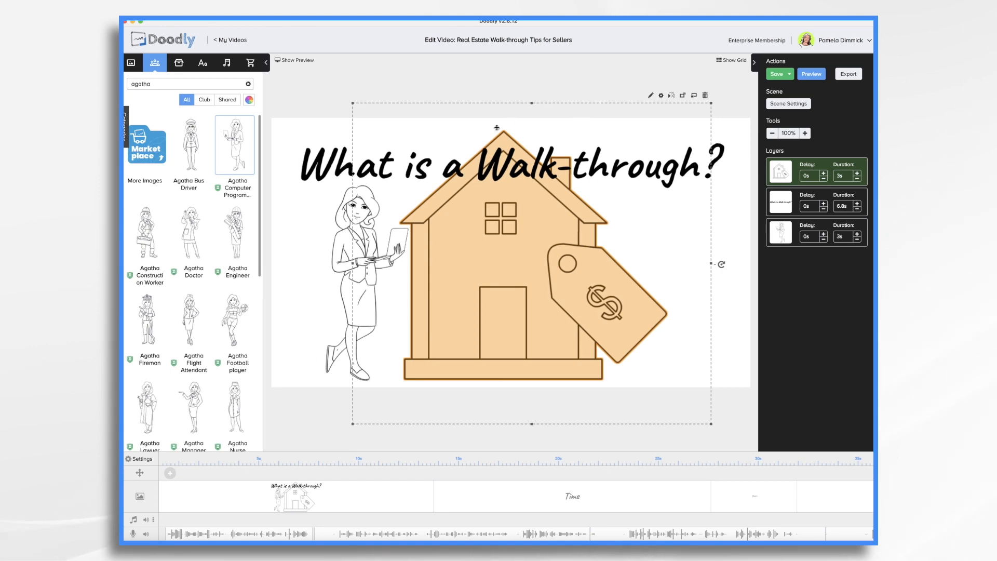
drag(531, 103, 531, 93)
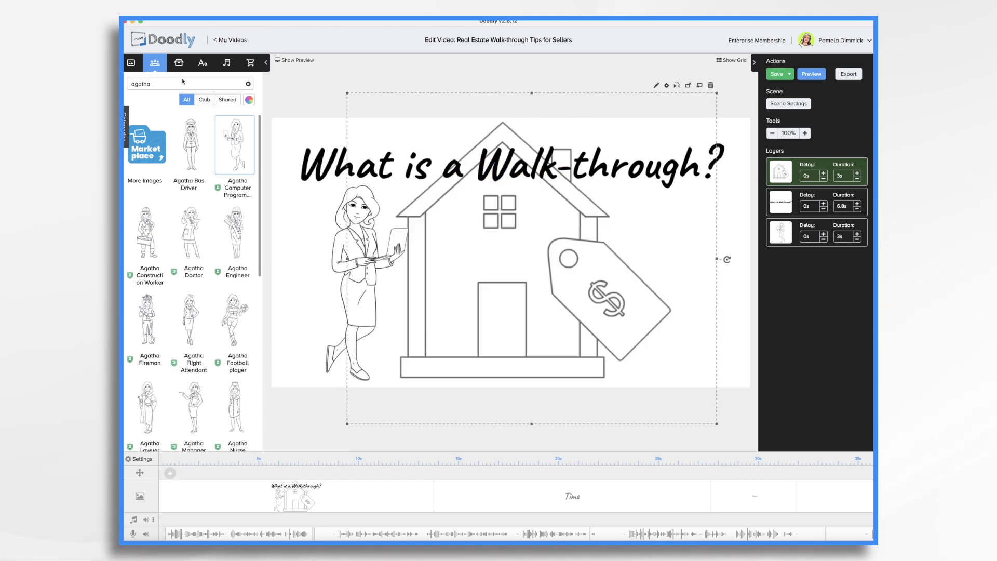
Replace the House Price drawing in the scene with the House Door Key prop.
click(178, 63)
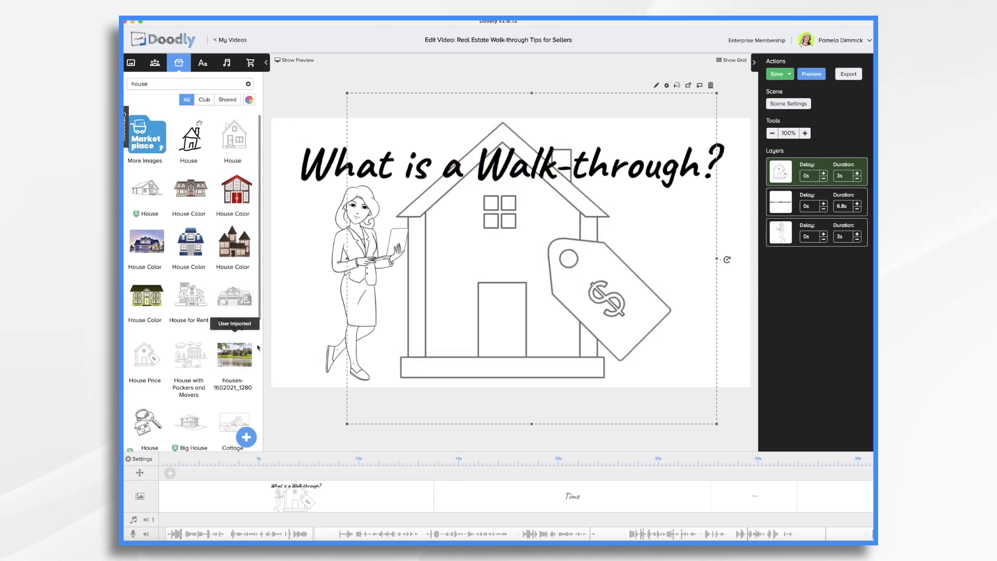
scroll(206, 320, down, 3)
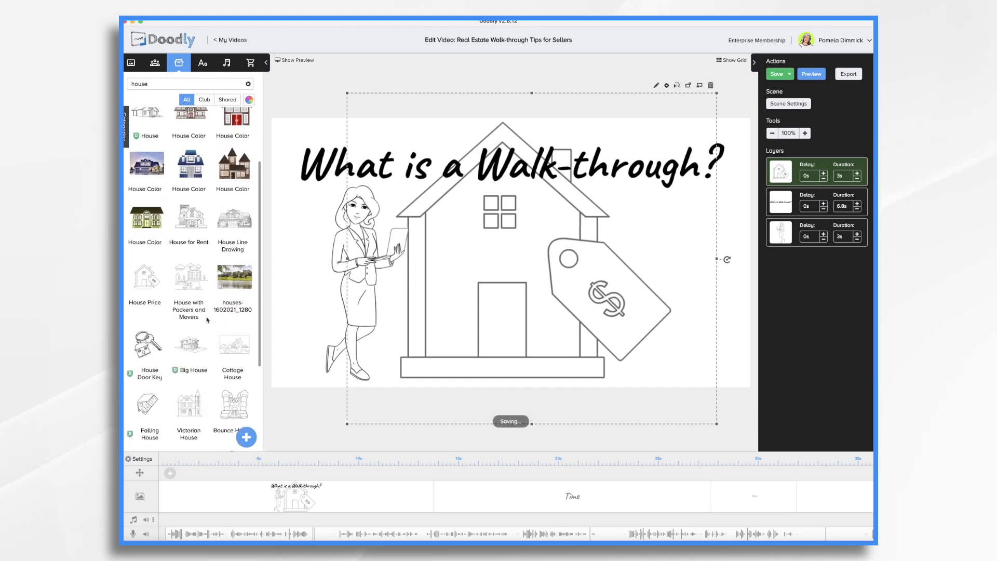
drag(147, 283, 550, 256)
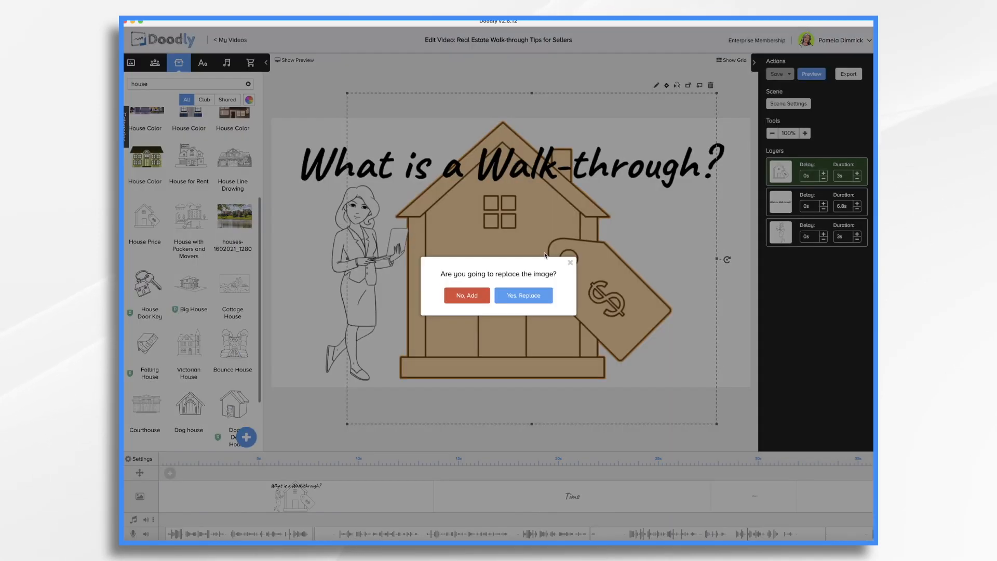
click(534, 296)
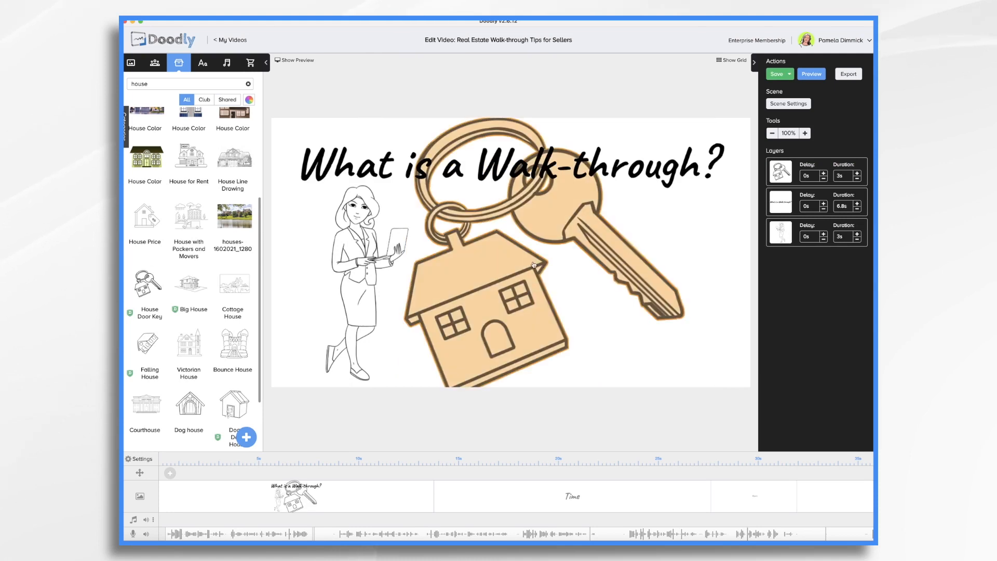
Scale the house key drawing down to fit below the heading beside Agatha, and move the heading slightly up.
click(485, 308)
mouse_move(484, 308)
mouse_down()
mouse_move(581, 303)
mouse_move(500, 309)
mouse_up()
drag(689, 166, 636, 213)
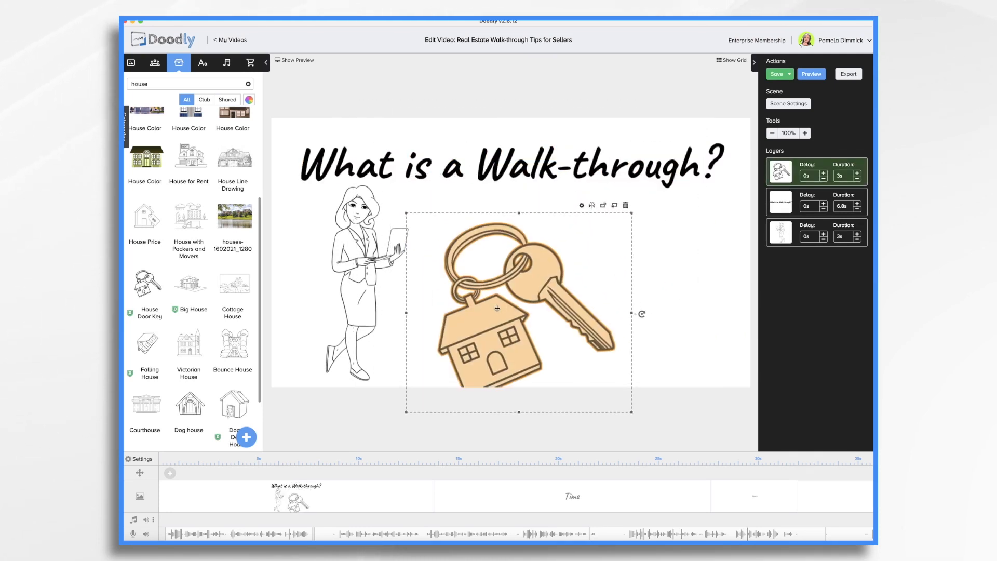
drag(562, 276, 563, 250)
drag(632, 186, 625, 151)
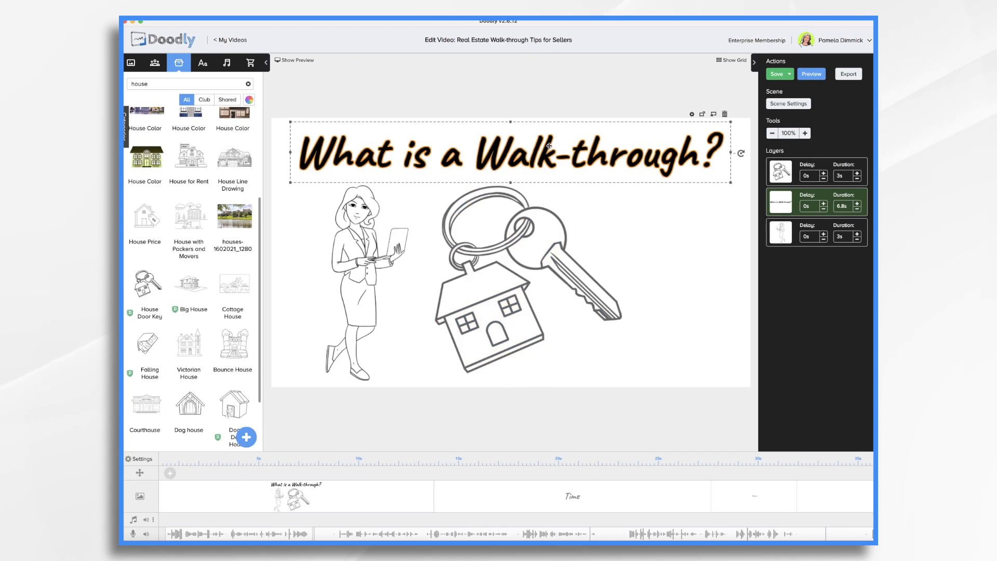
drag(490, 270, 490, 274)
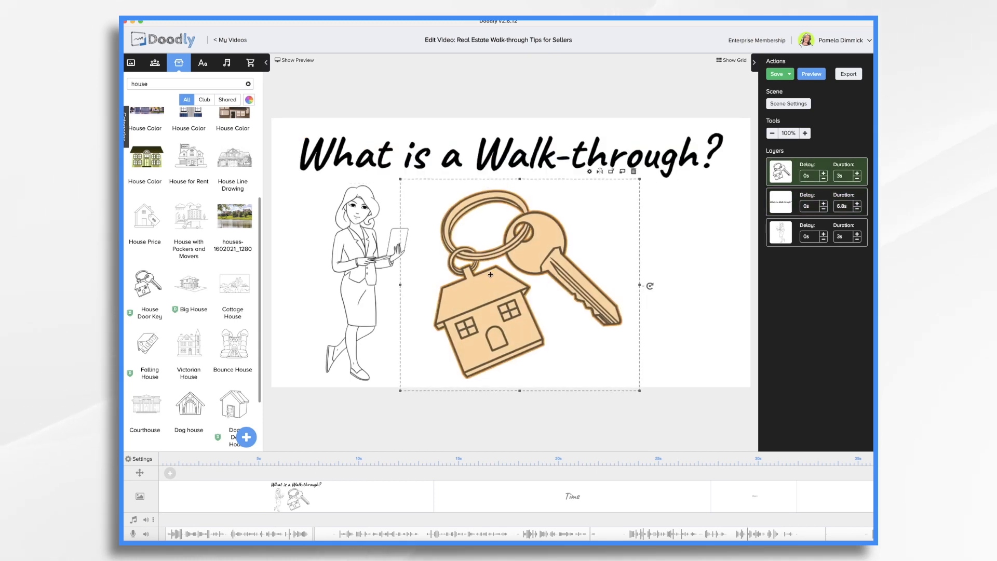
Filter the characters to the Casual category, look through the Agatha figures and clear the search.
click(155, 63)
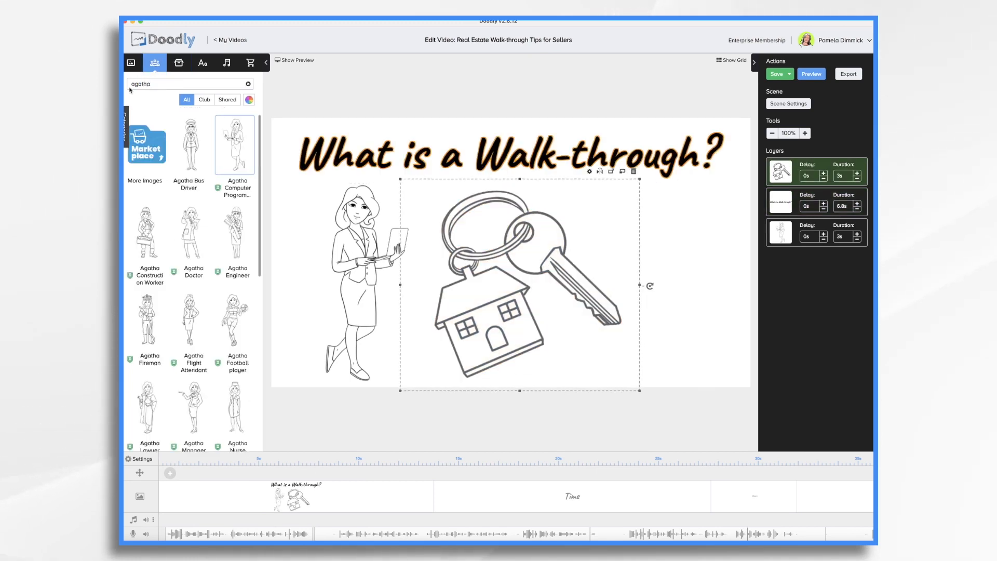
click(126, 125)
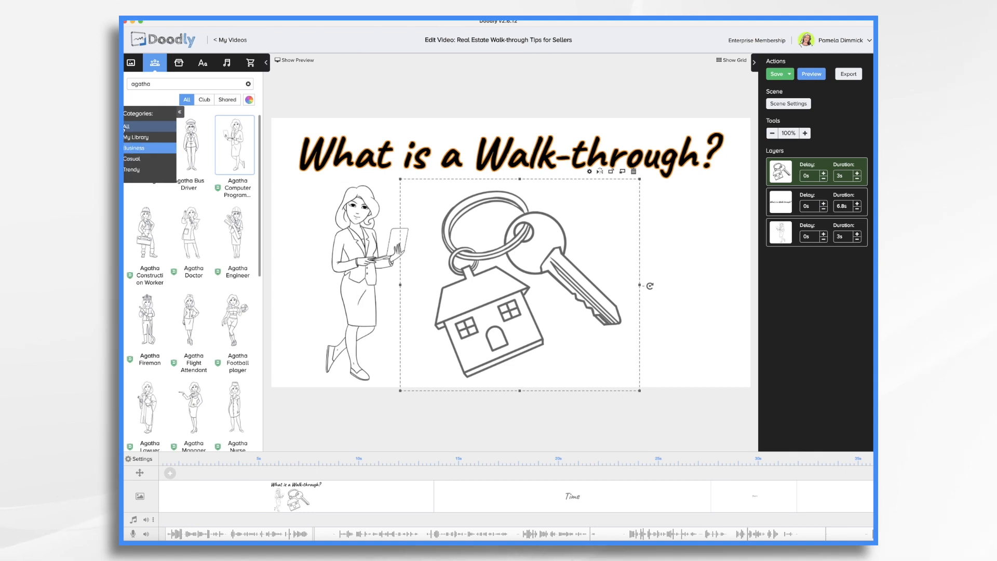
click(139, 160)
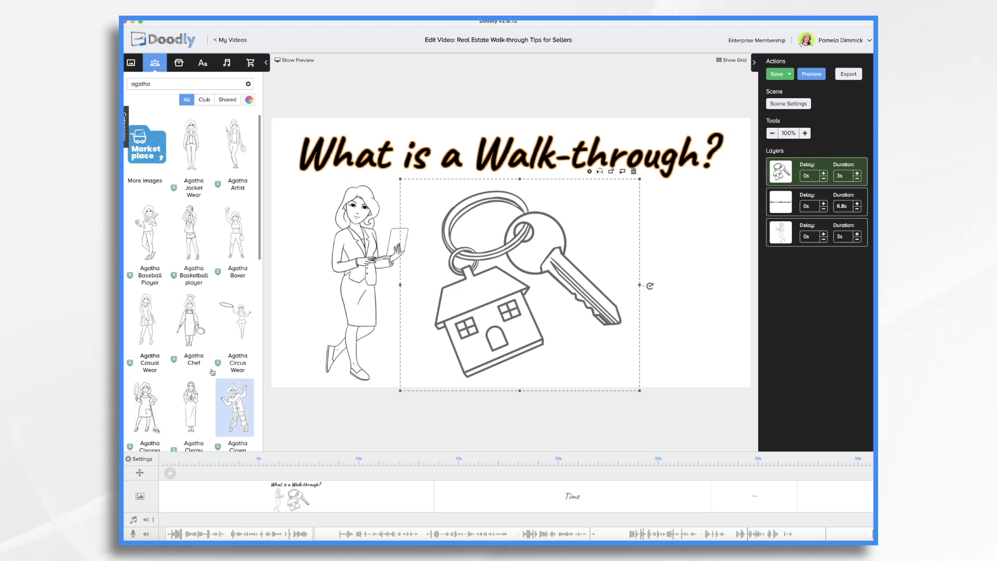
scroll(208, 384, down, 10)
scroll(191, 357, down, 10)
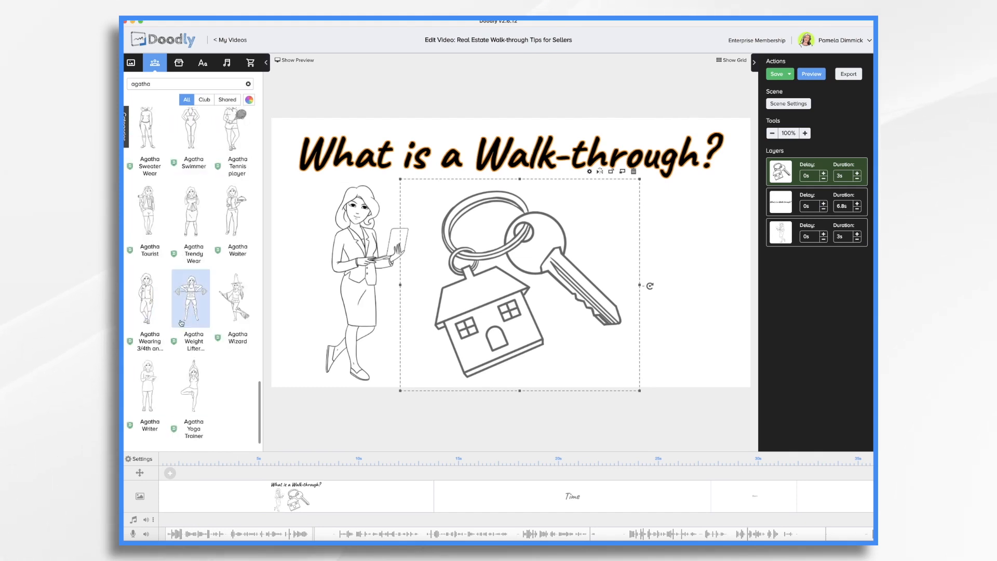
scroll(193, 312, up, 12)
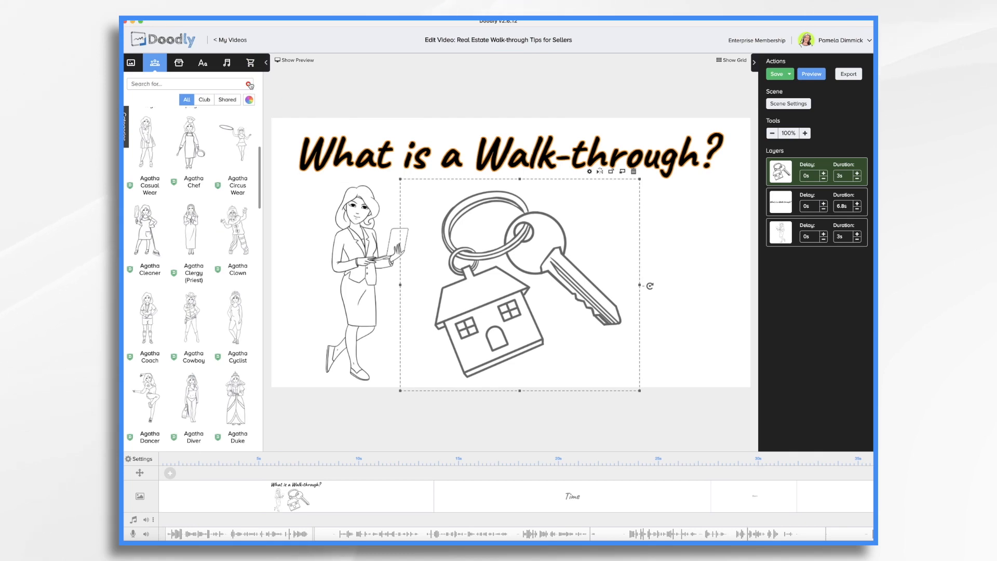
Find the Baco Hand Pointing figure among the Casual characters and place it to the right of the house keys.
scroll(194, 284, down, 8)
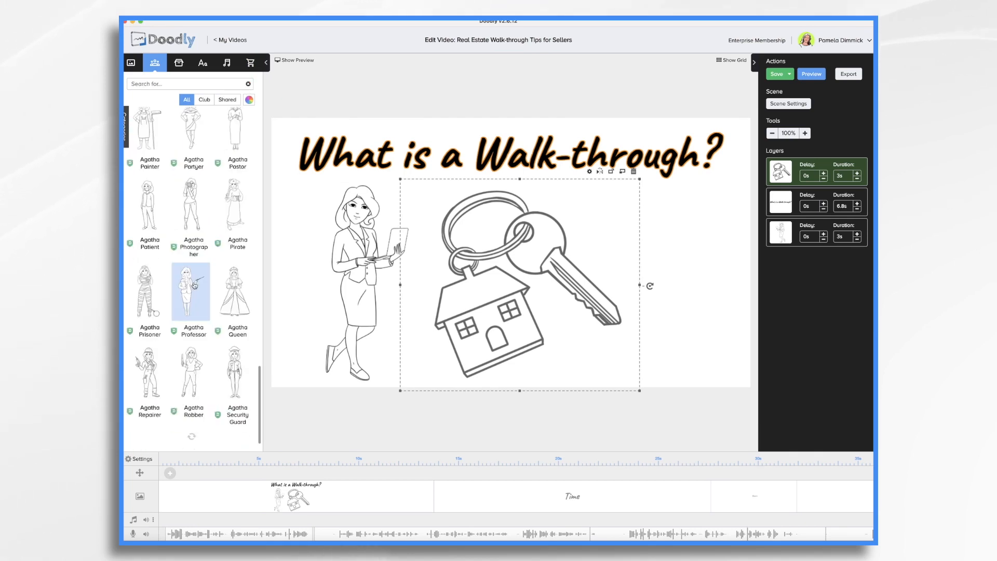
scroll(165, 322, down, 10)
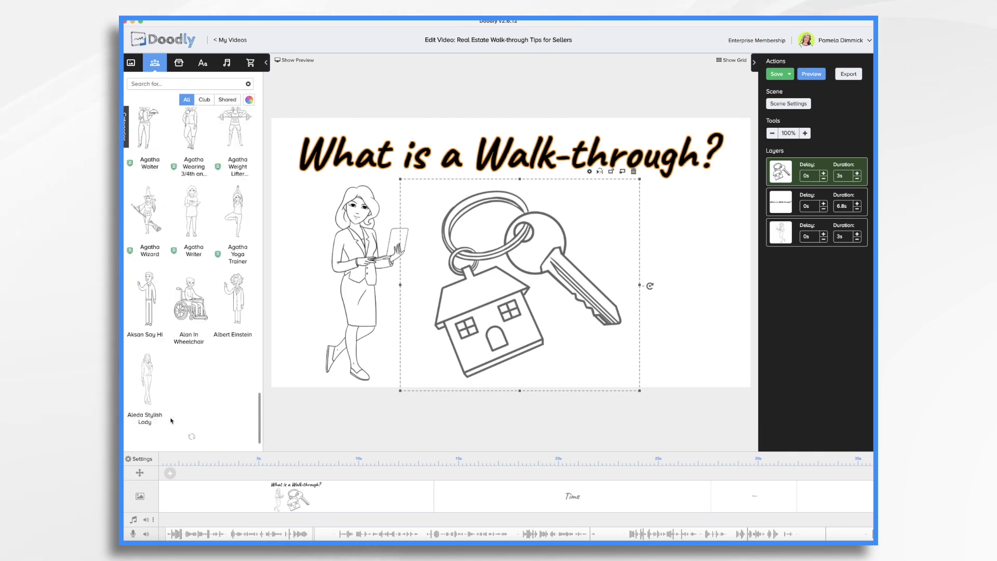
scroll(197, 322, down, 10)
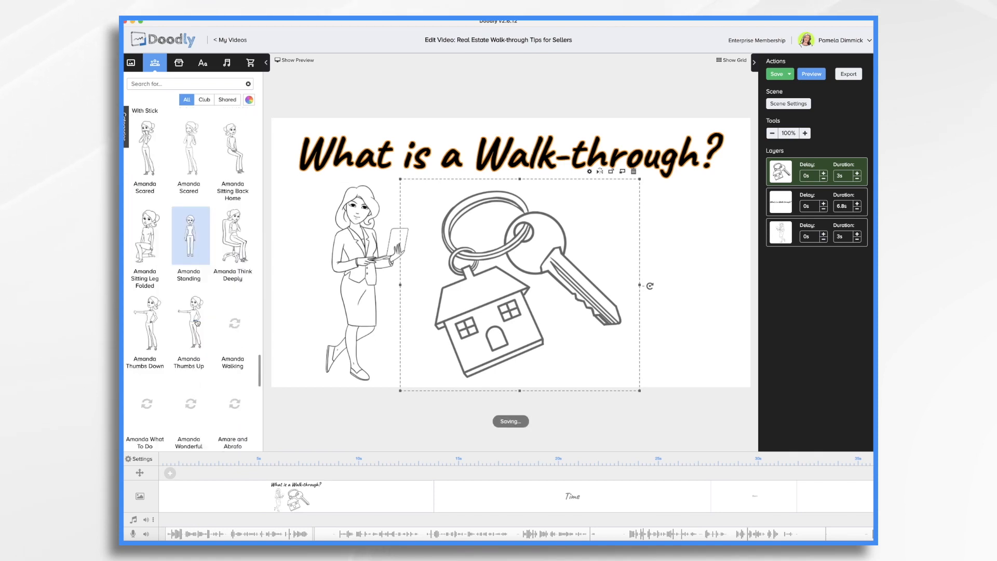
scroll(197, 323, down, 10)
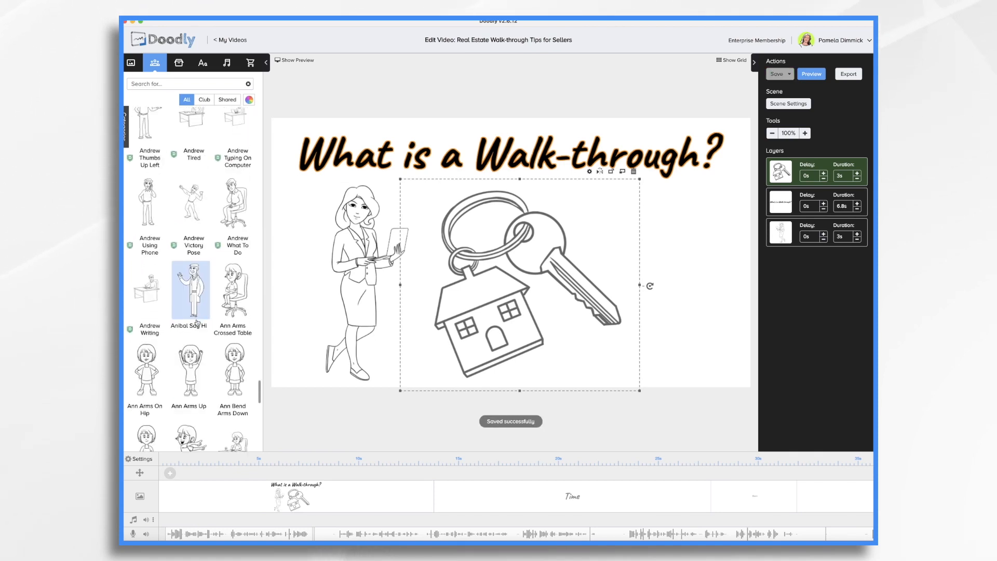
scroll(200, 309, down, 10)
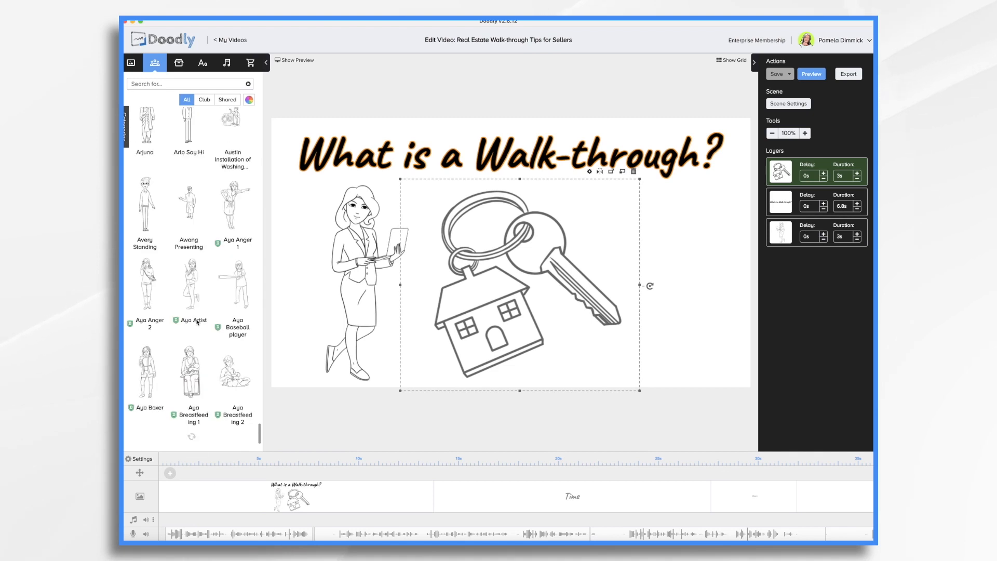
scroll(200, 309, down, 6)
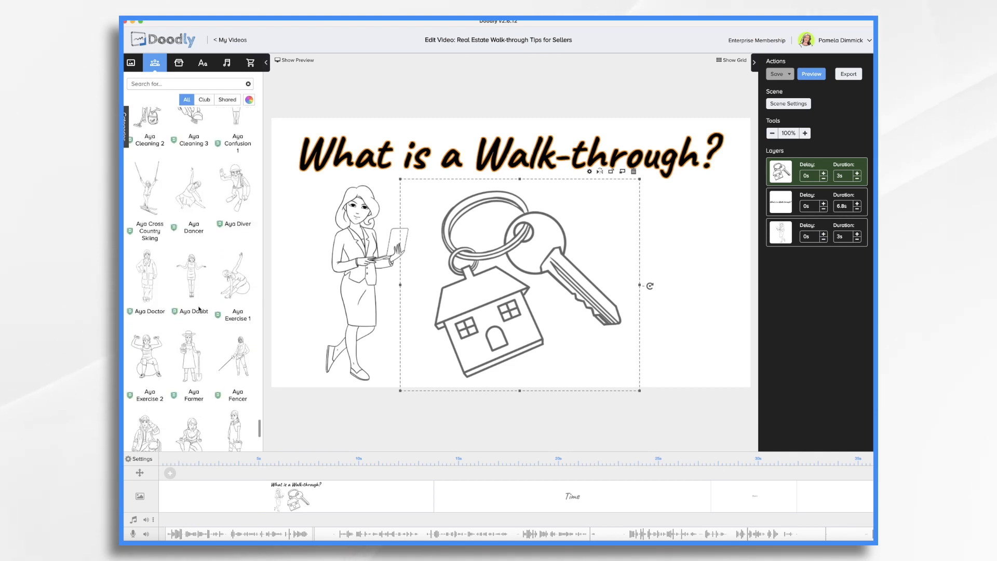
scroll(199, 309, down, 5)
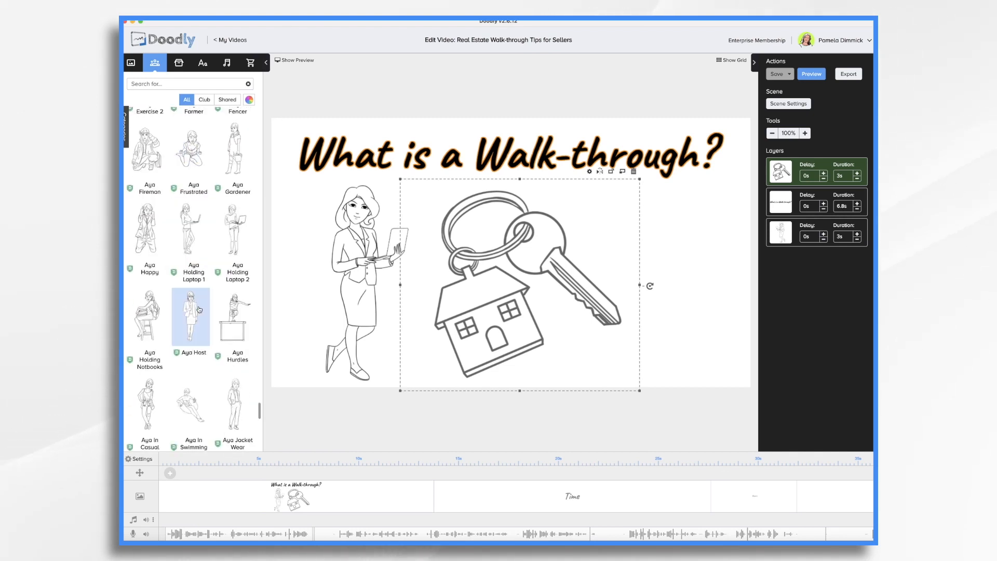
scroll(199, 310, down, 8)
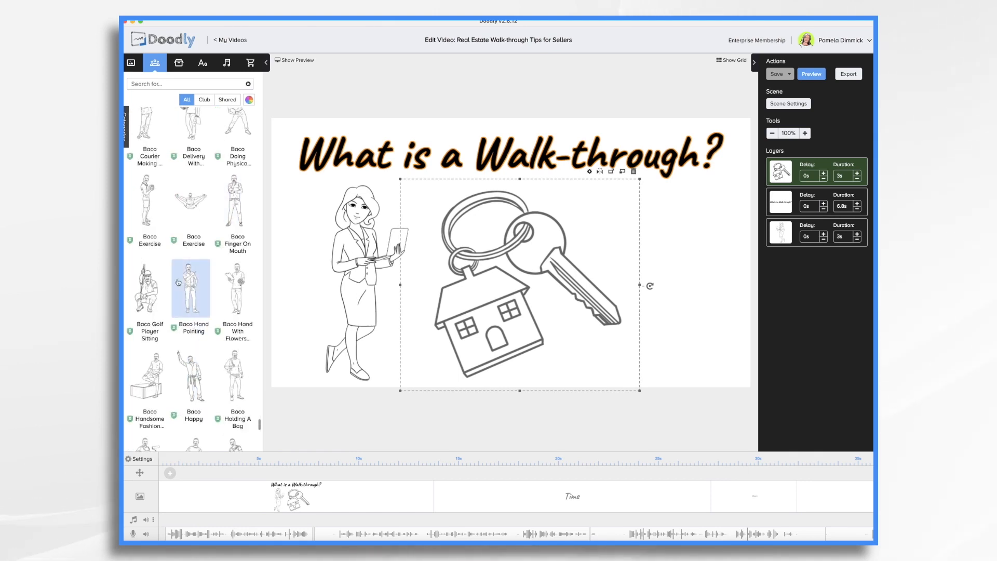
drag(185, 286, 681, 282)
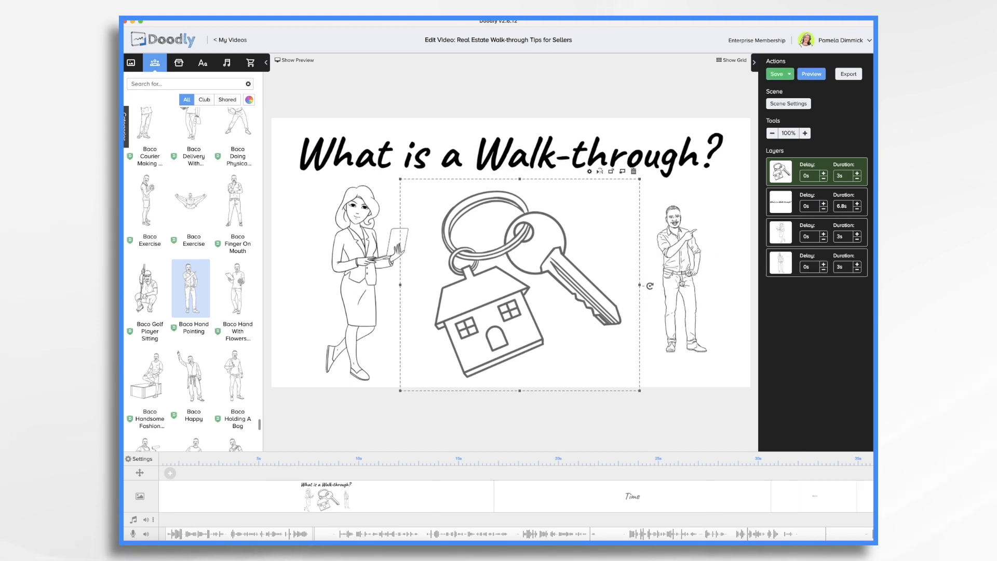
Flip the Baco figure horizontally to point at the keys, and enlarge it until his head sits just below the heading.
click(665, 209)
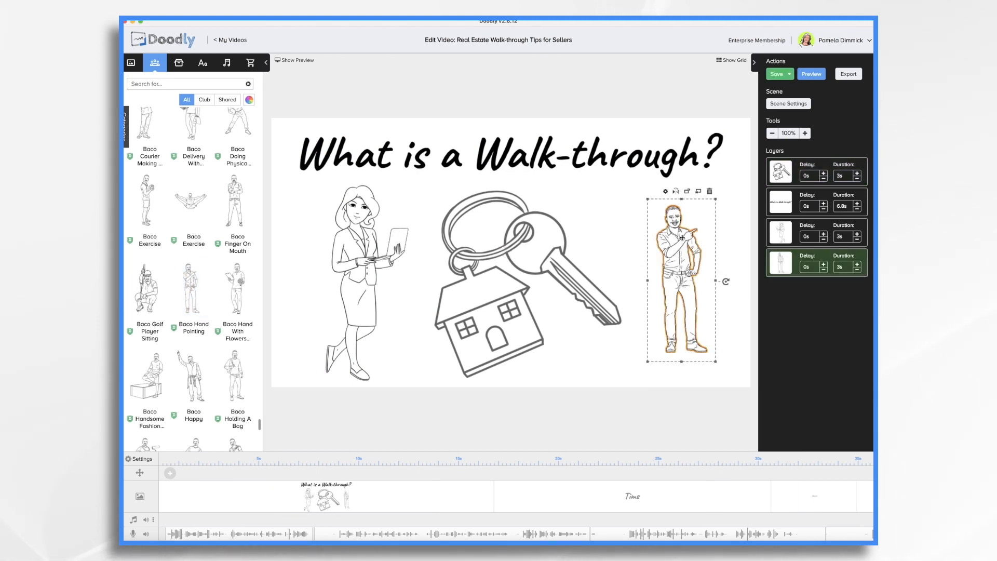
click(675, 191)
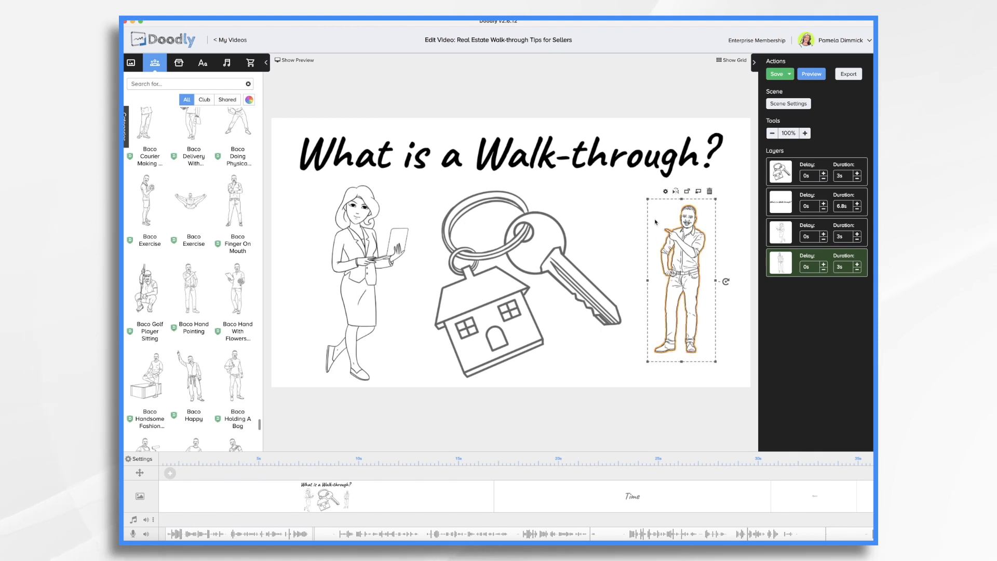
drag(649, 200, 634, 166)
drag(669, 251, 666, 267)
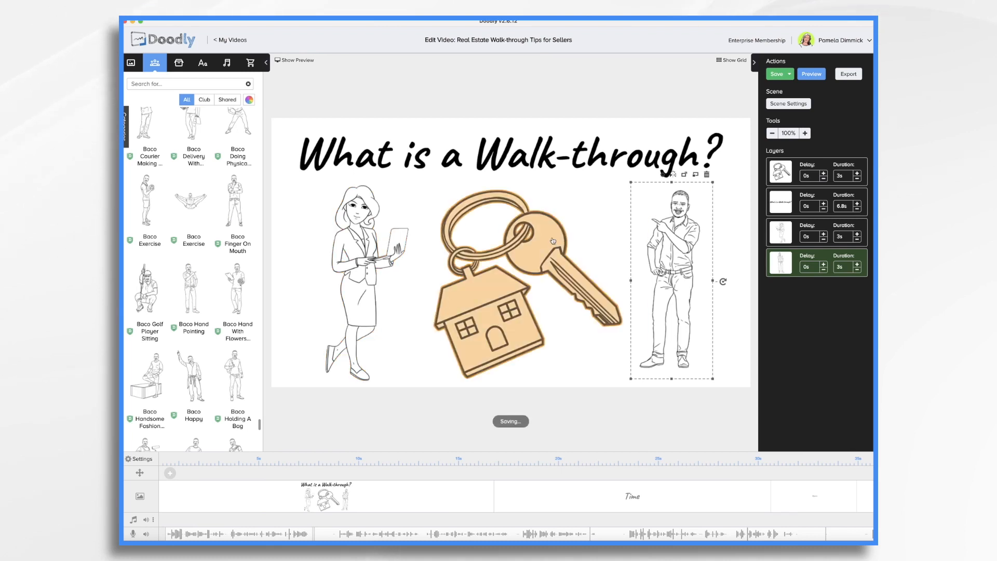
Find the Domino Casual Wear 1 figure among the Casual characters, replace the Baco figure with it, and shift it slightly away from the keys.
scroll(221, 378, down, 15)
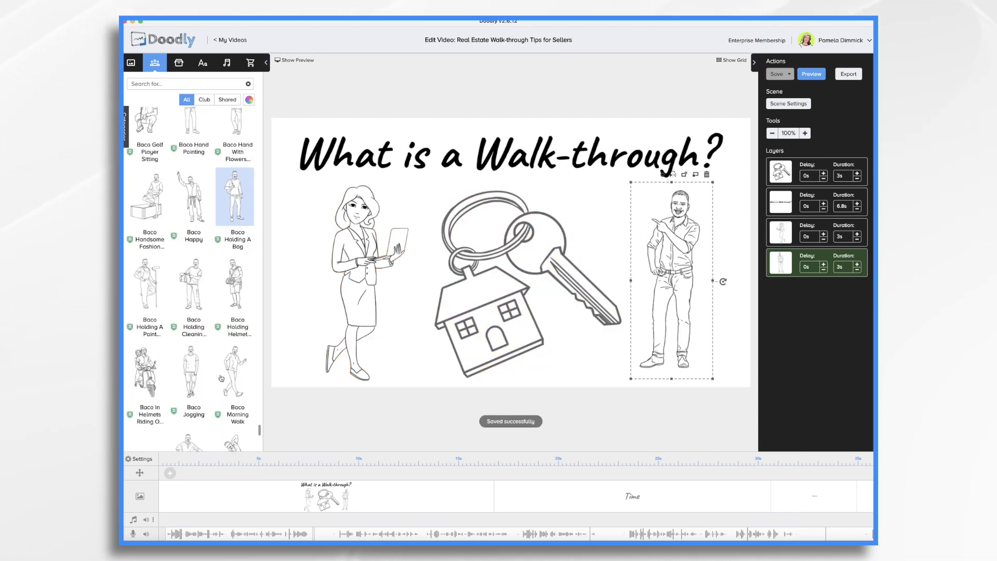
scroll(221, 378, down, 15)
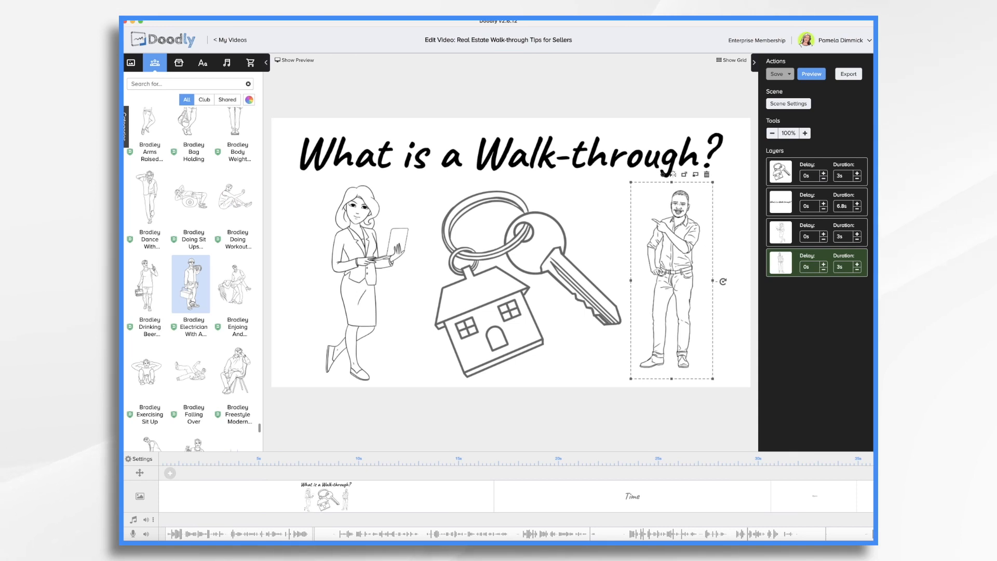
scroll(191, 277, down, 3)
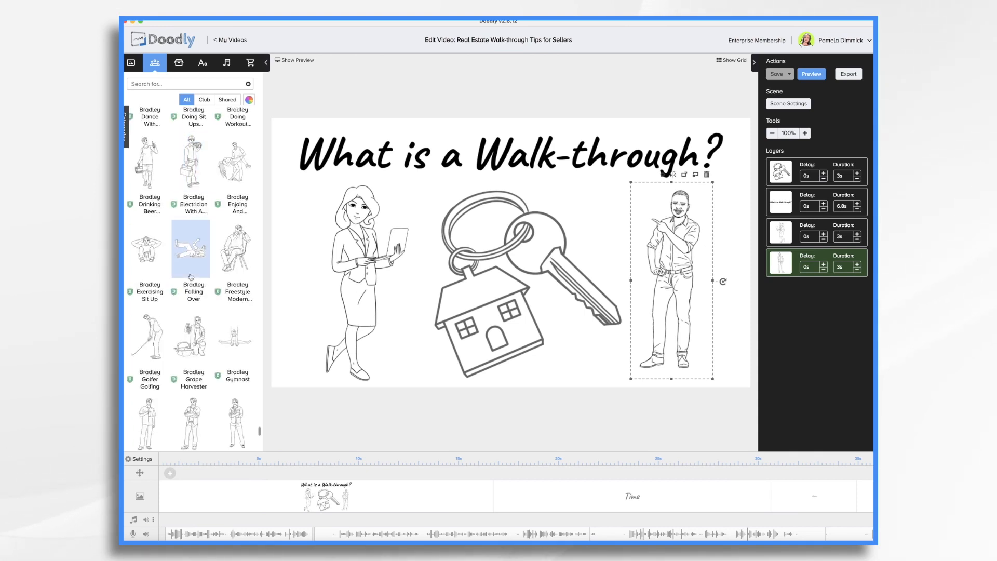
scroll(191, 276, down, 4)
scroll(191, 277, down, 6)
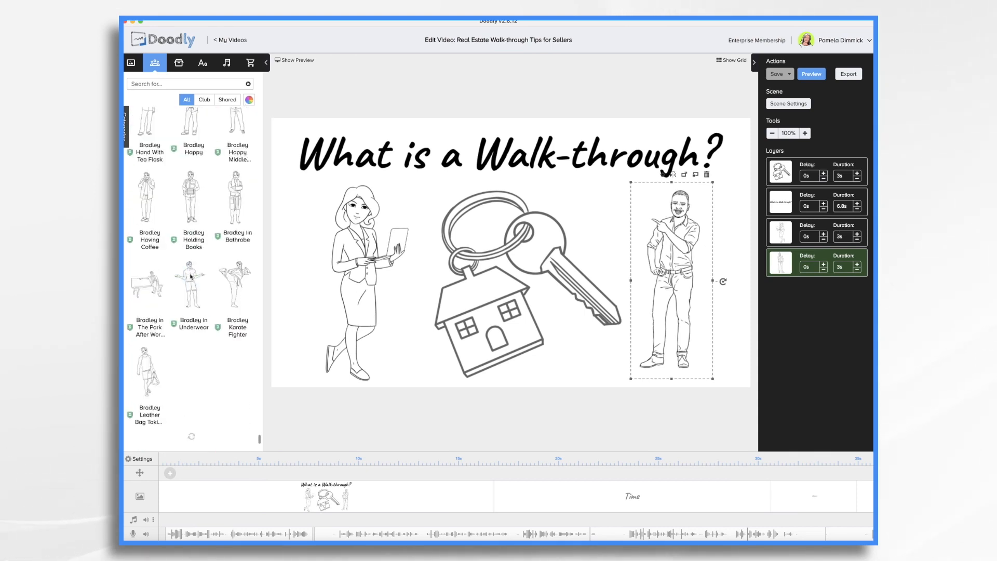
scroll(191, 276, down, 10)
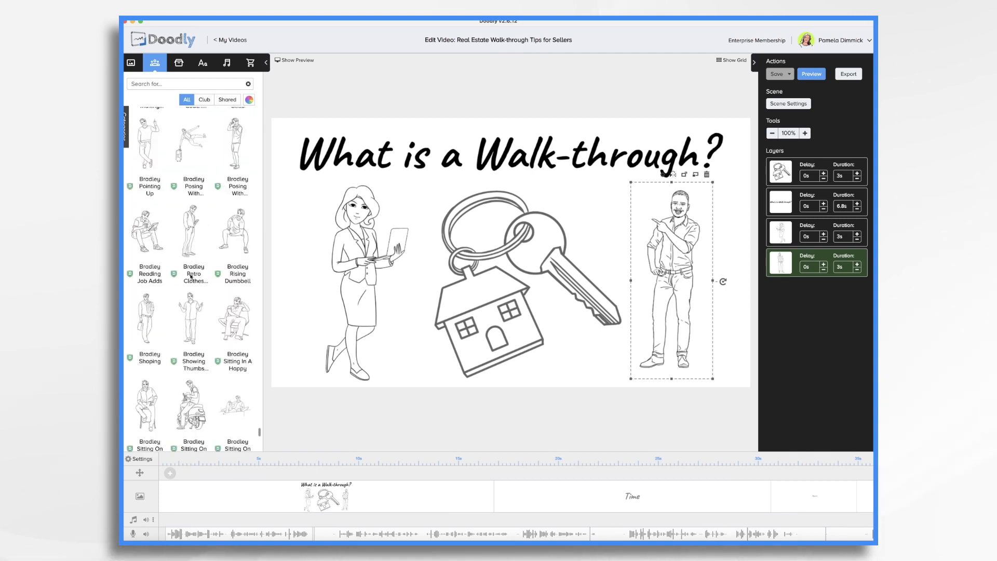
scroll(191, 276, down, 1)
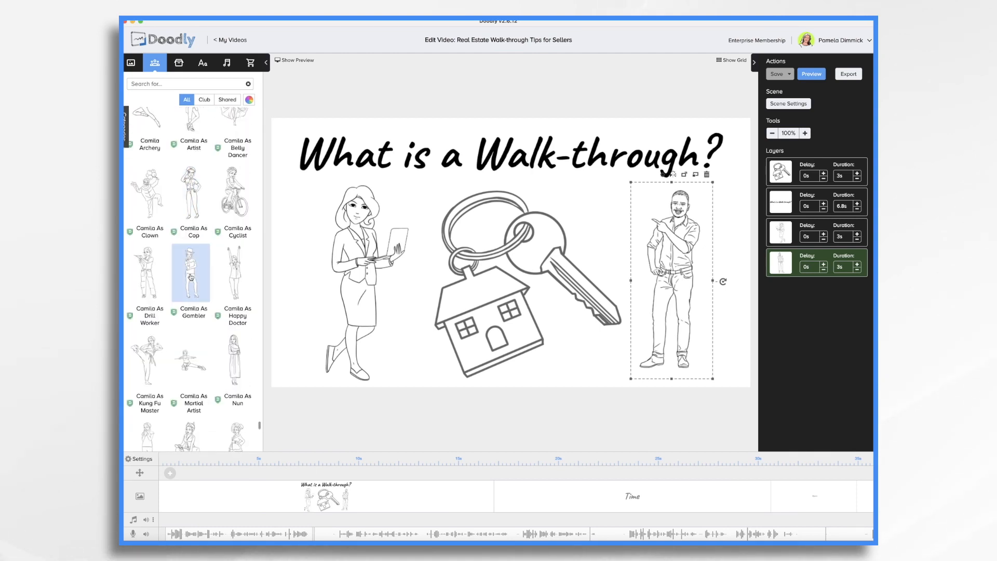
scroll(191, 276, down, 4)
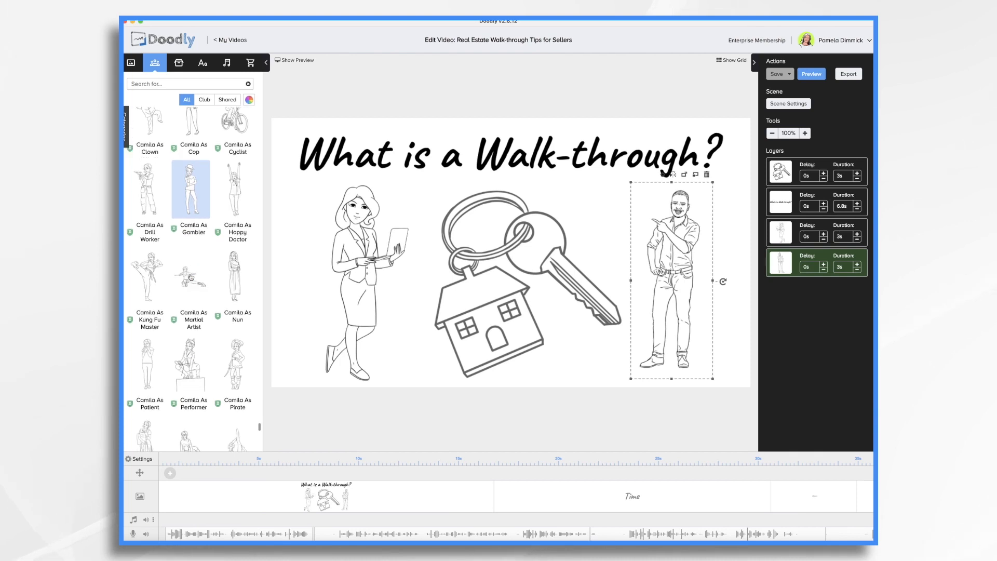
scroll(191, 277, down, 14)
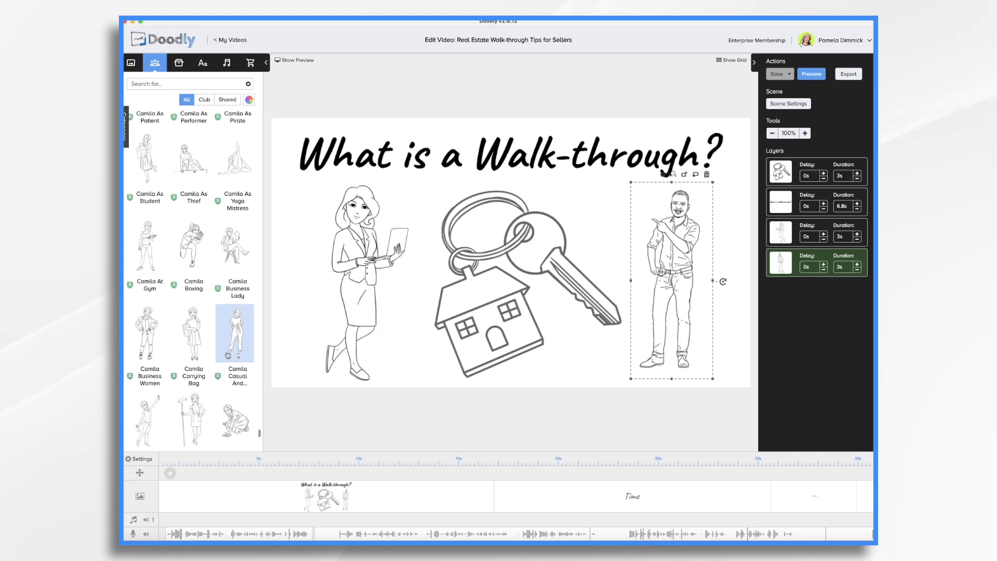
scroll(230, 358, down, 2)
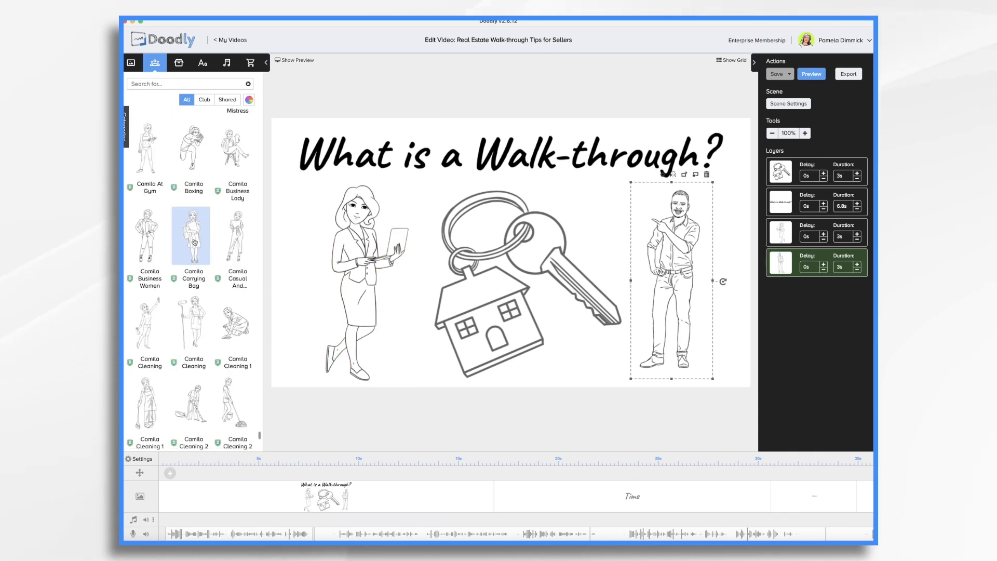
scroll(194, 242, down, 2)
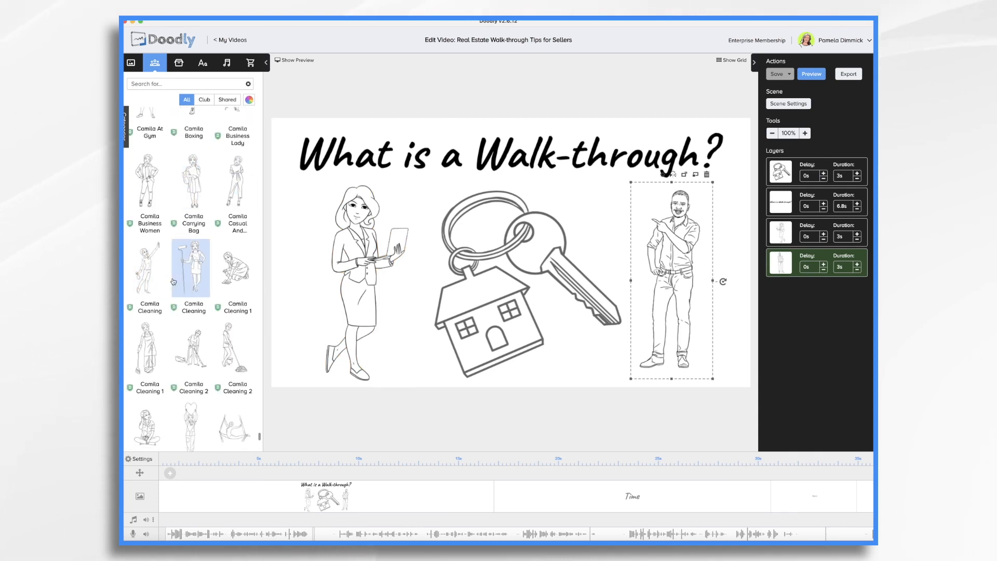
scroll(159, 373, down, 5)
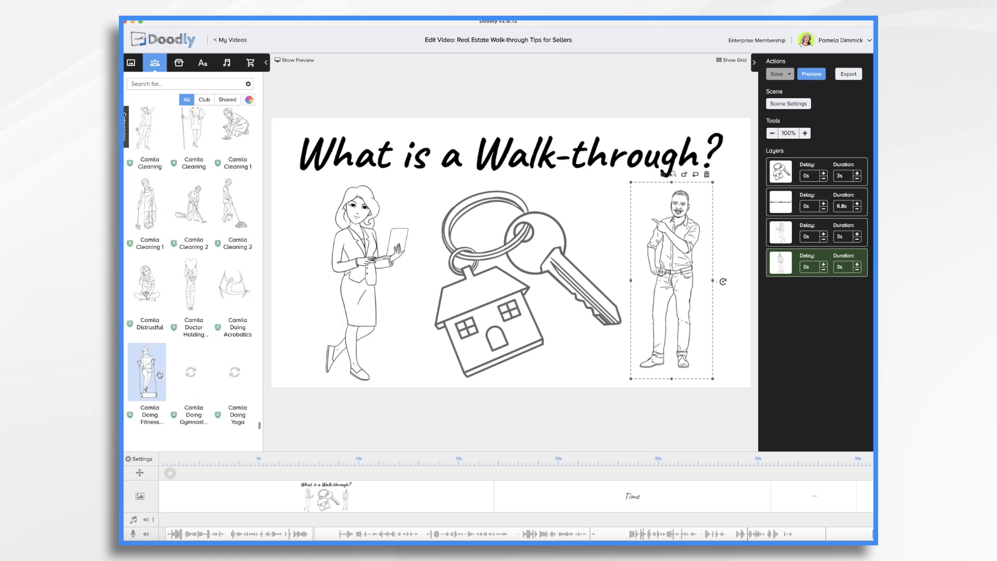
scroll(217, 340, down, 4)
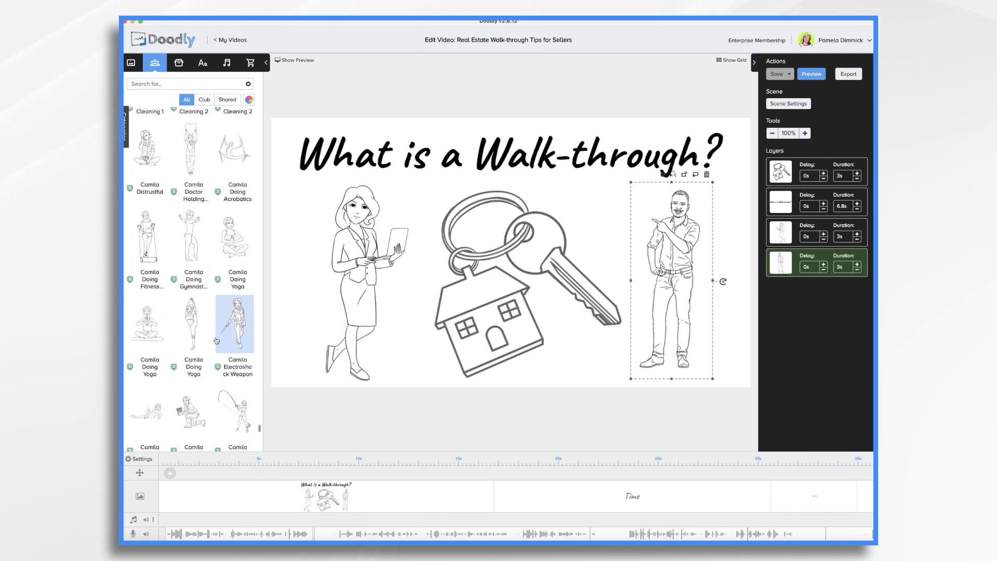
scroll(217, 340, down, 15)
scroll(216, 340, down, 5)
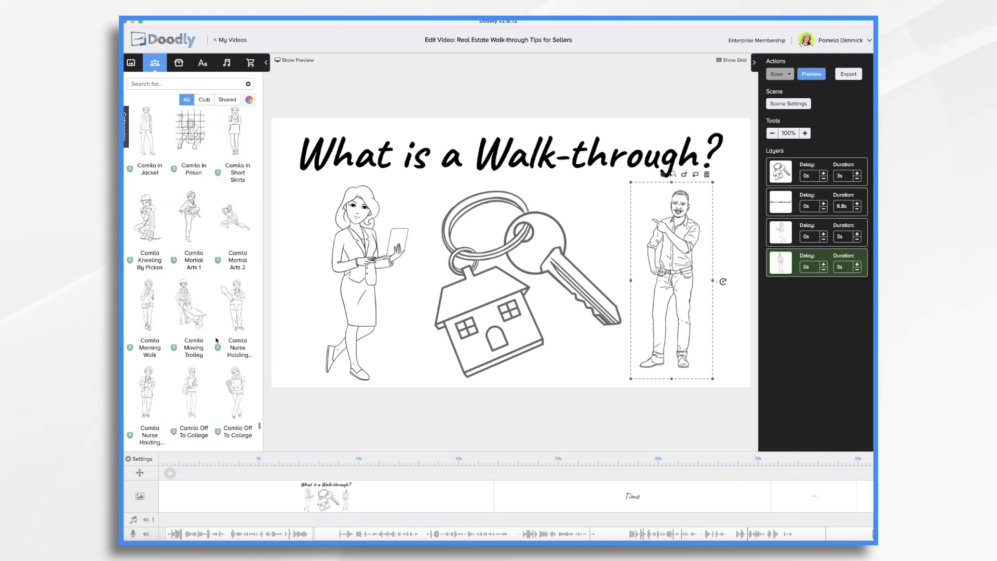
scroll(217, 340, down, 8)
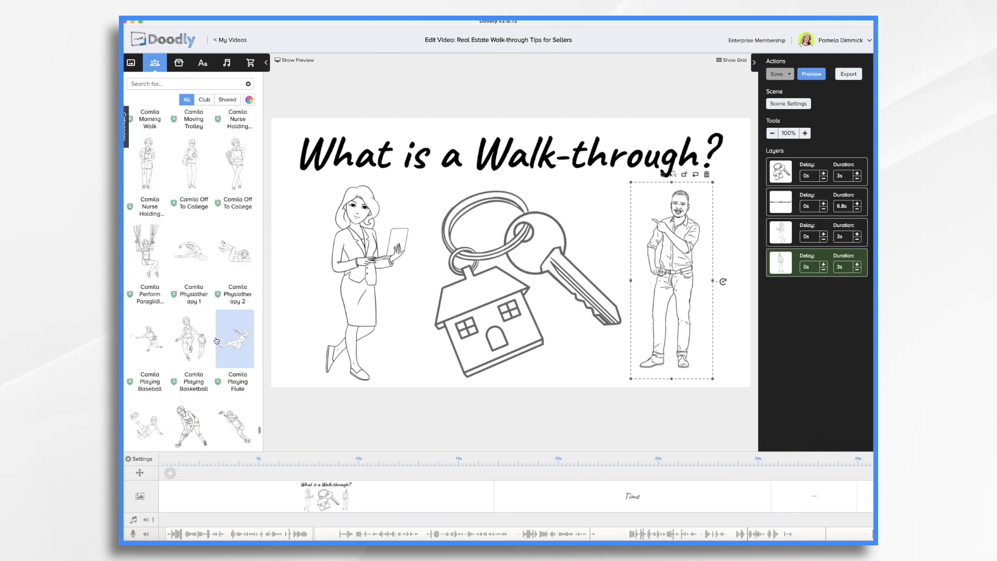
scroll(217, 340, down, 10)
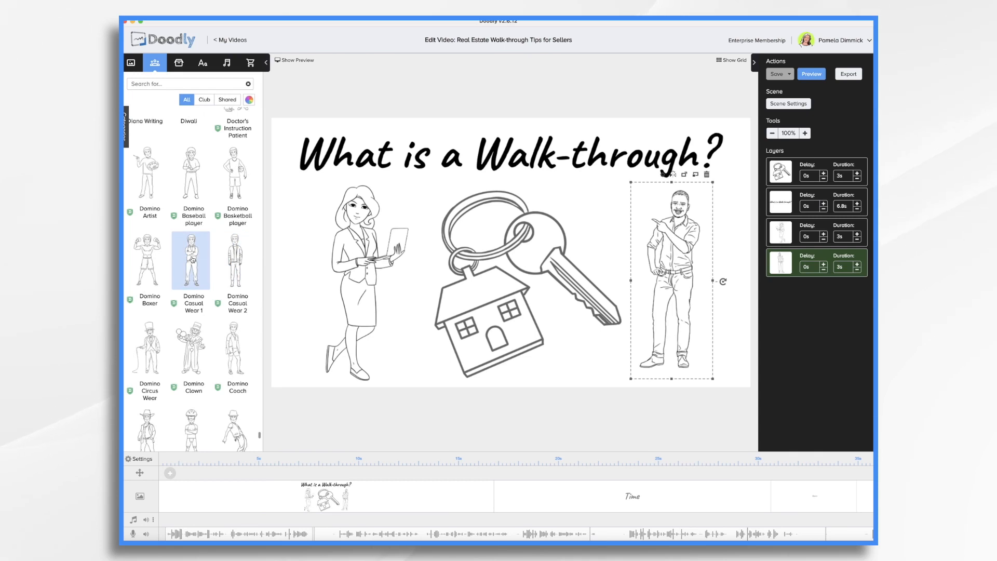
drag(192, 260, 678, 271)
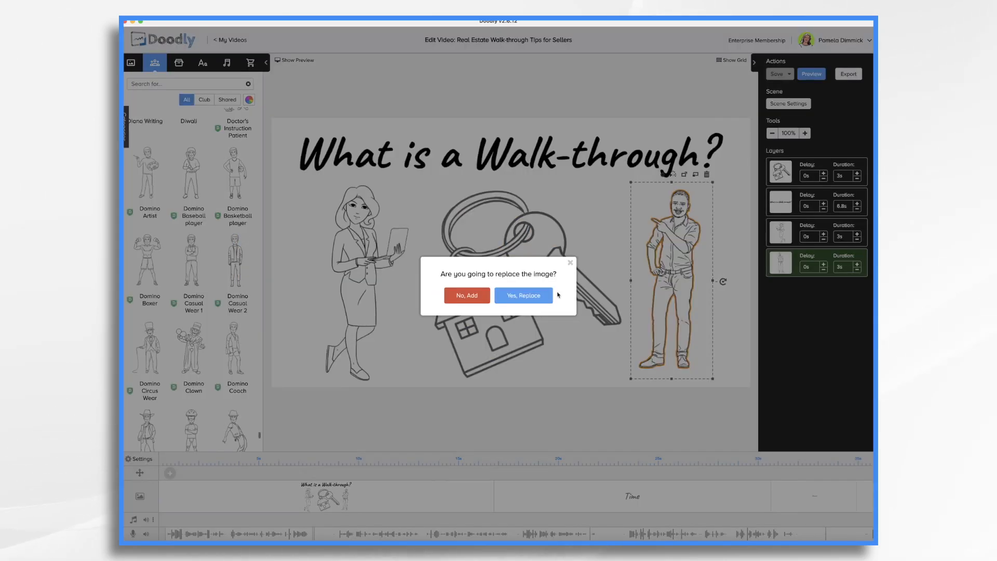
click(529, 297)
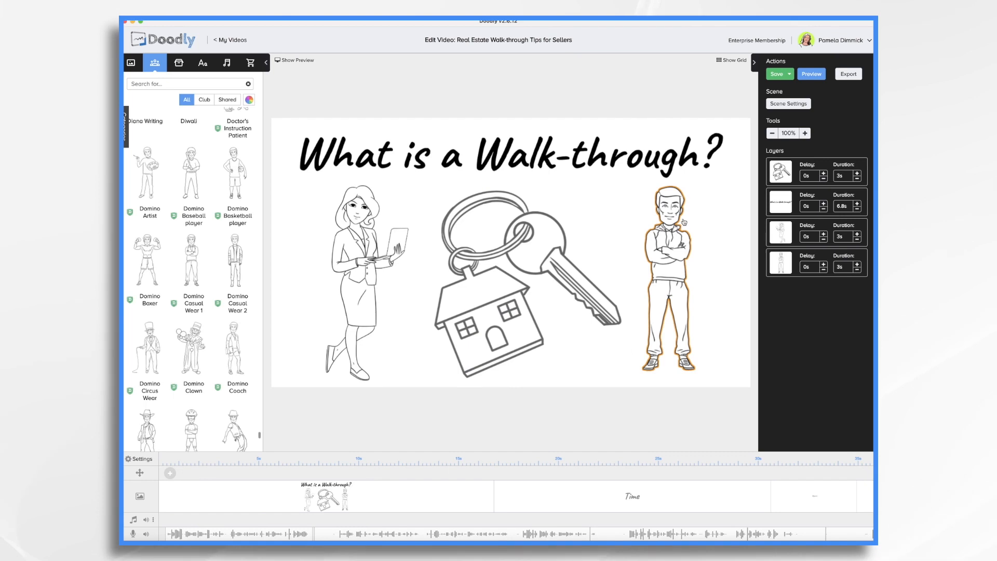
drag(672, 242, 678, 243)
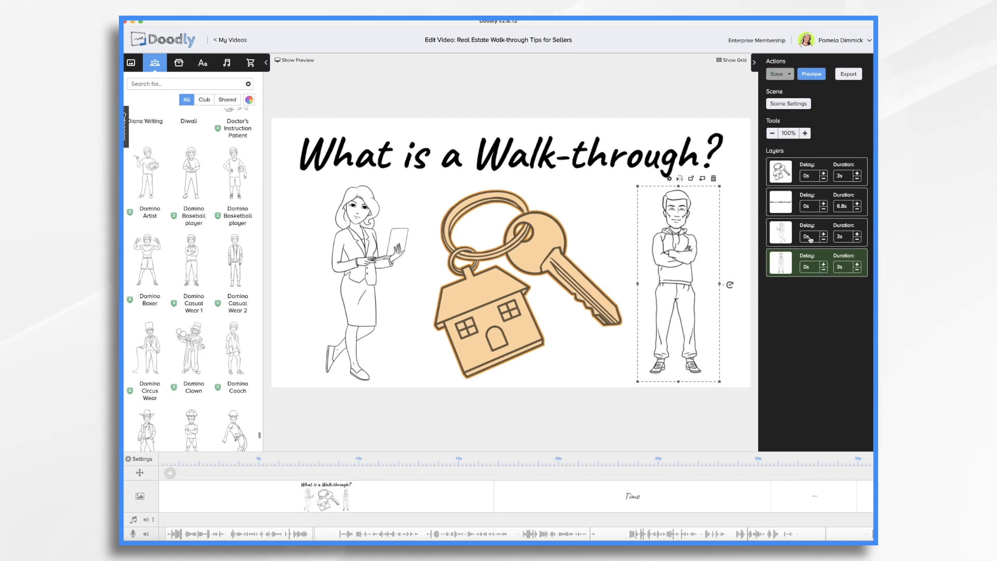
Set the heading's drawing duration to 2 s and move its layer above the house keys so it draws first.
click(841, 210)
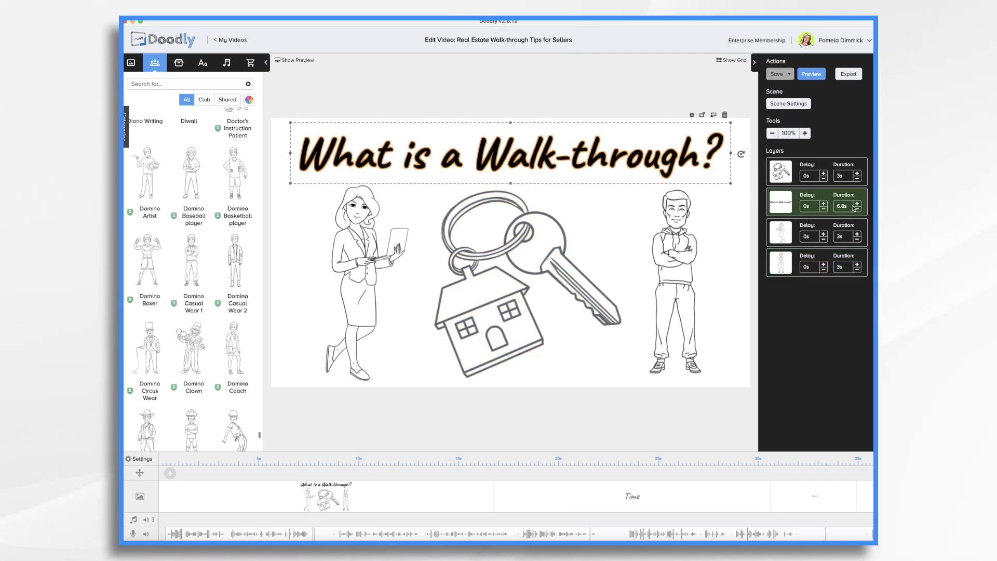
key(BackSpace)
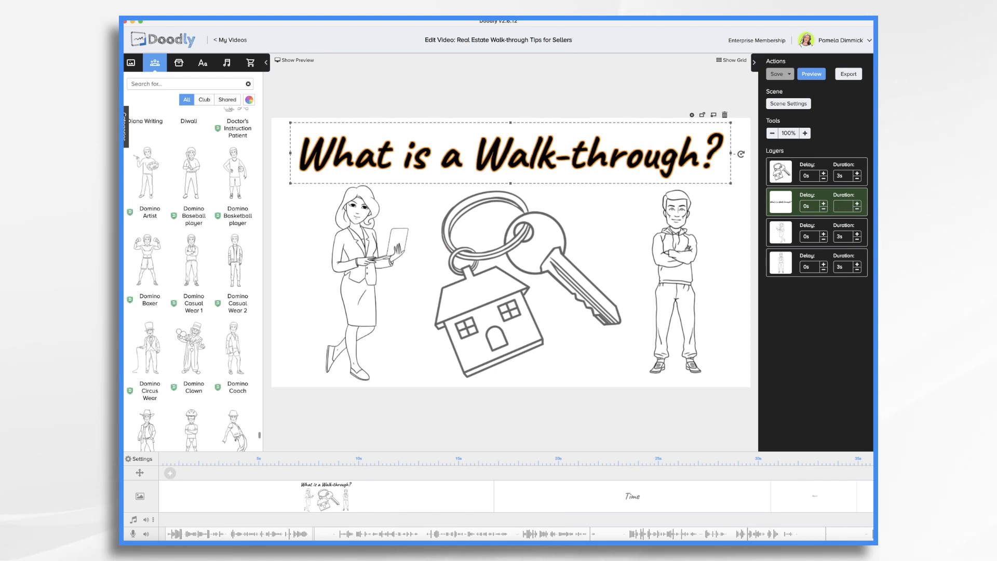
key(Return)
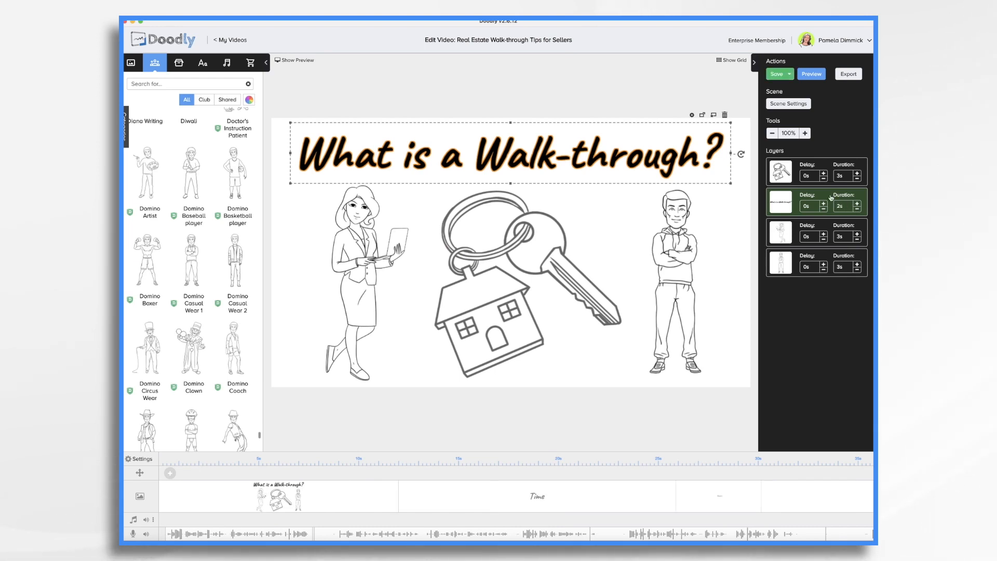
drag(790, 204, 790, 171)
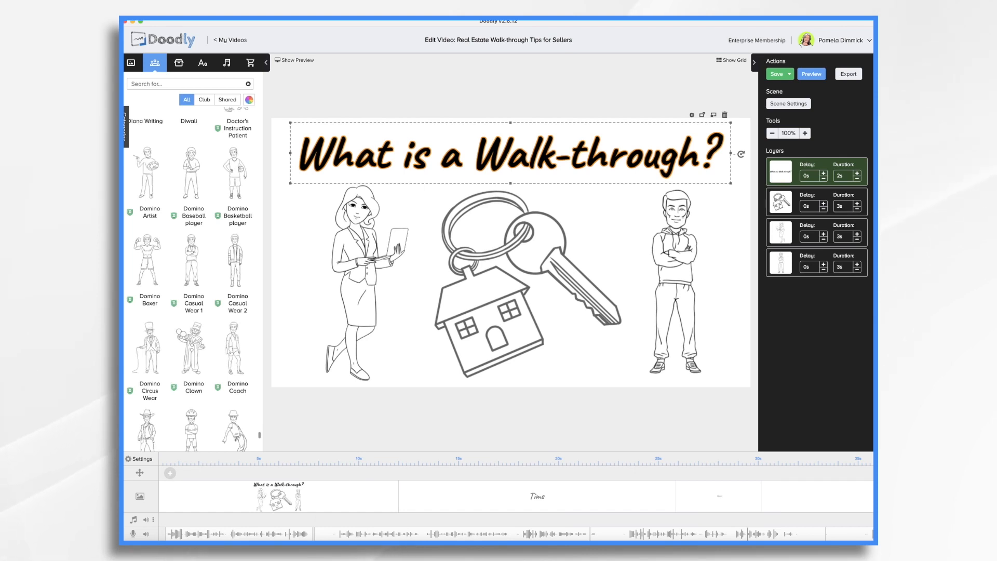
Set the drawing durations to 1 s for the house keys and 2 s each for the Agatha and Domino figures.
click(841, 205)
text(1)
key(Return)
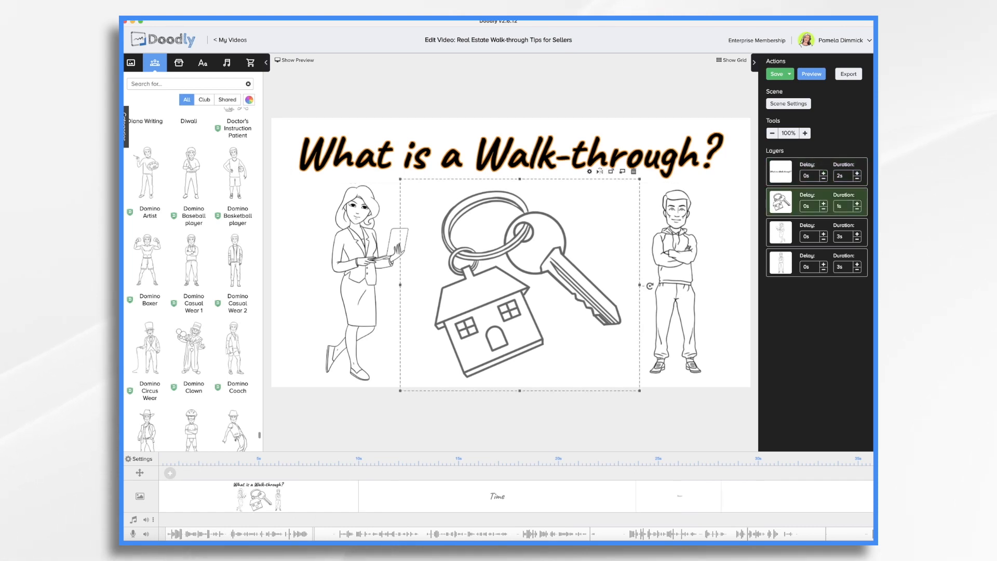
click(848, 238)
key(BackSpace)
text(2)
key(Return)
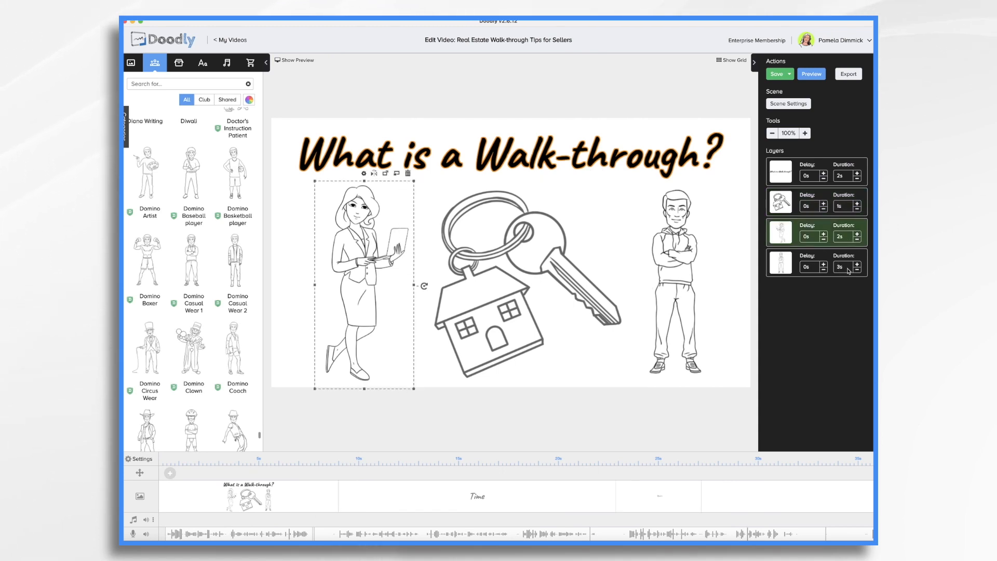
click(839, 267)
text(2)
key(Return)
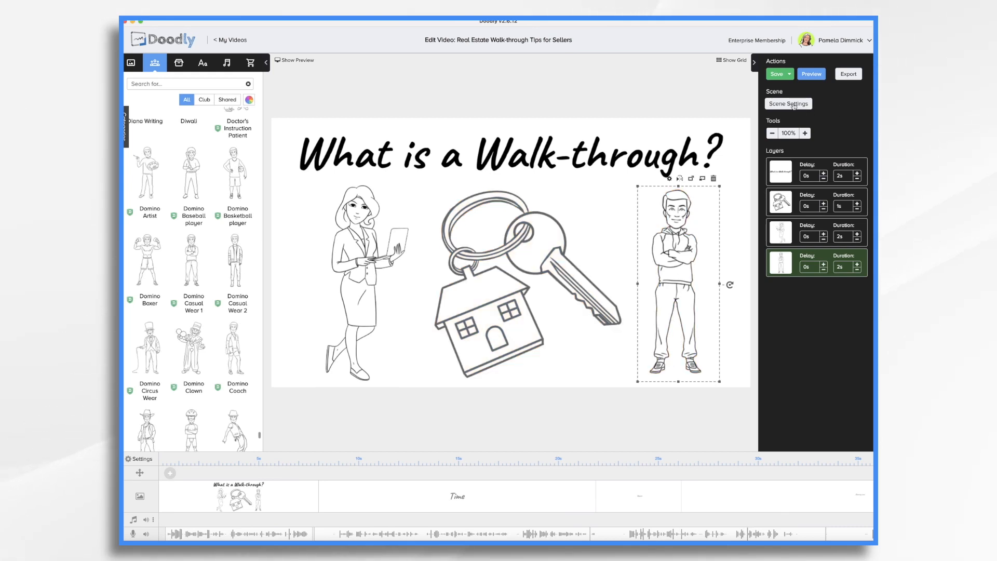
Increase the extra time at the end of the walk-through scene, and delay the three voice-over clips to line up with their scenes.
click(793, 105)
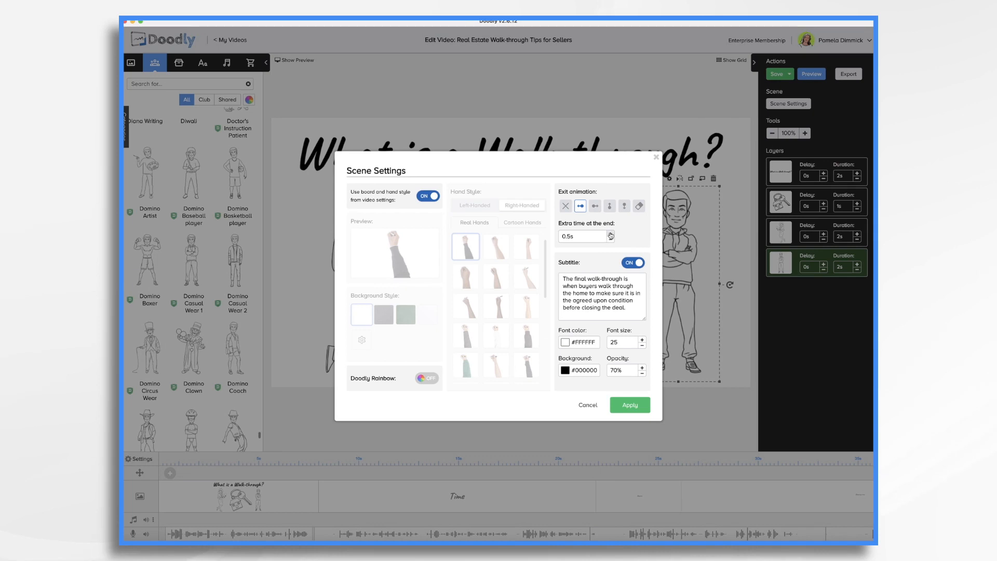
click(629, 404)
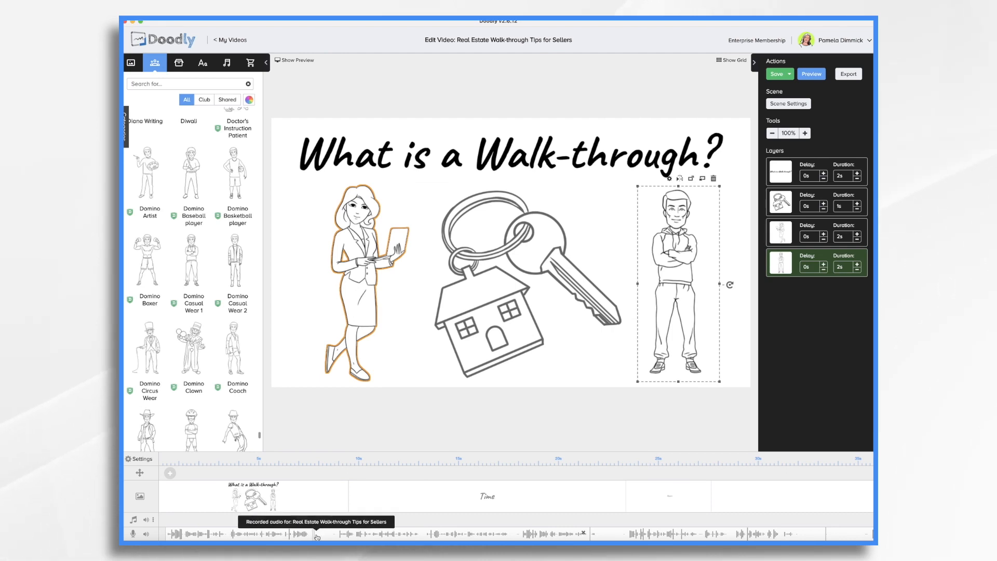
drag(315, 532, 335, 533)
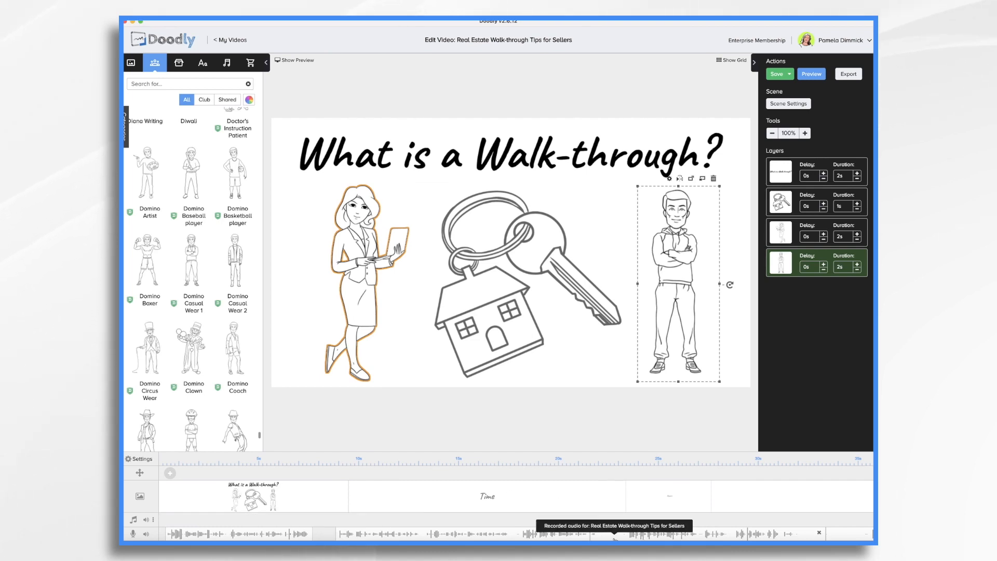
drag(590, 531, 626, 532)
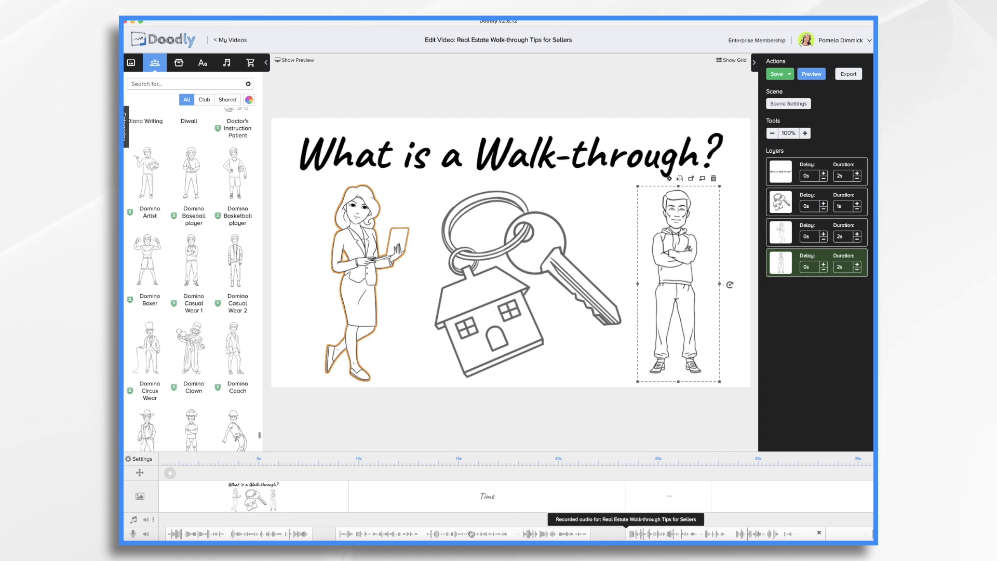
drag(471, 533, 489, 533)
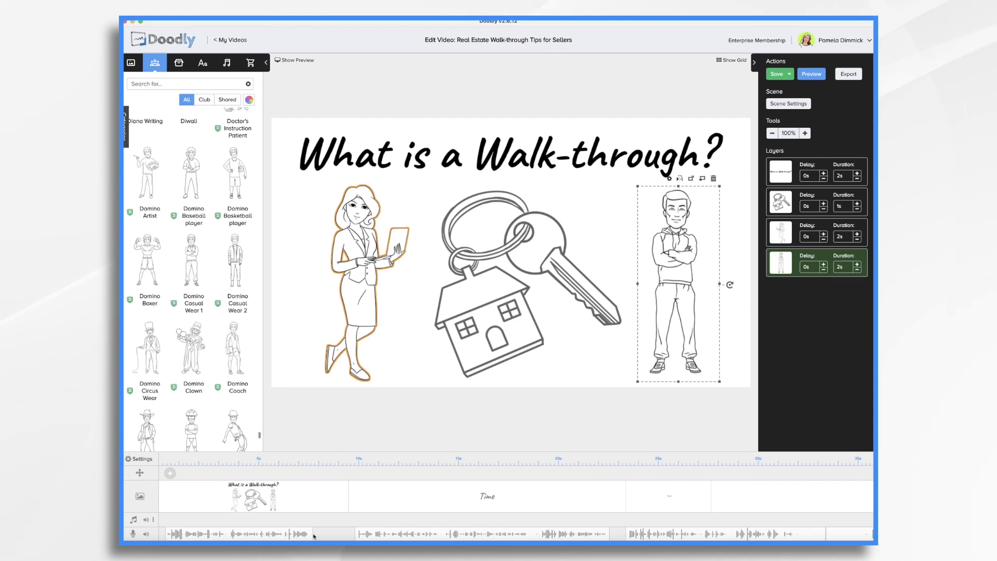
drag(266, 533, 288, 534)
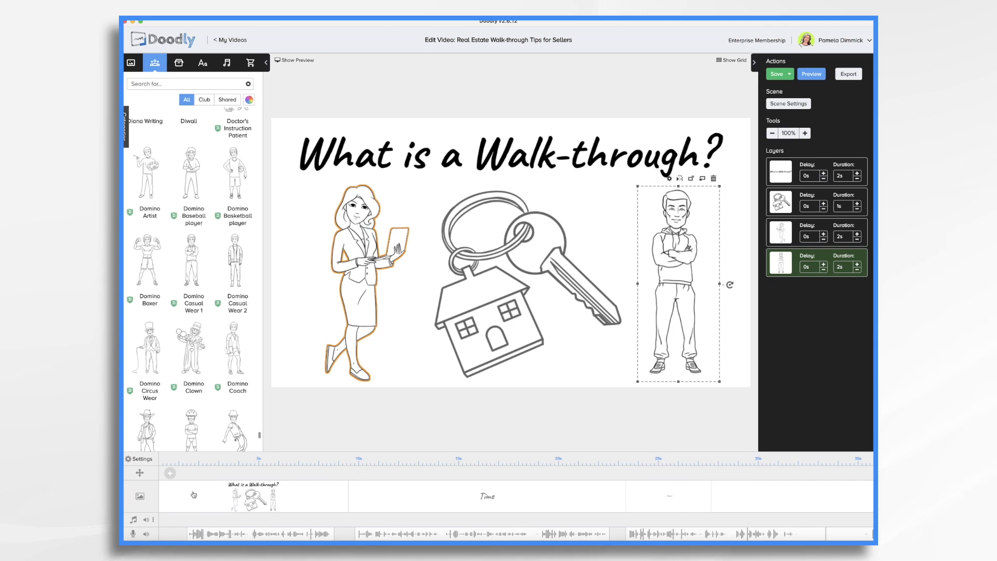
Preview the walk-through scene with its voice-over, and move the first recorded audio clip slightly earlier on the timeline.
right_click(278, 499)
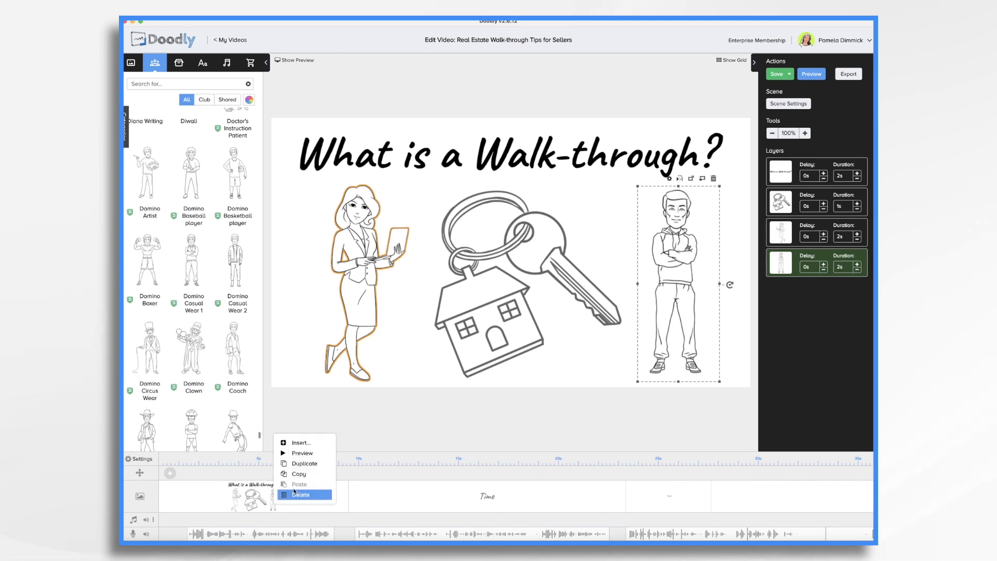
click(302, 453)
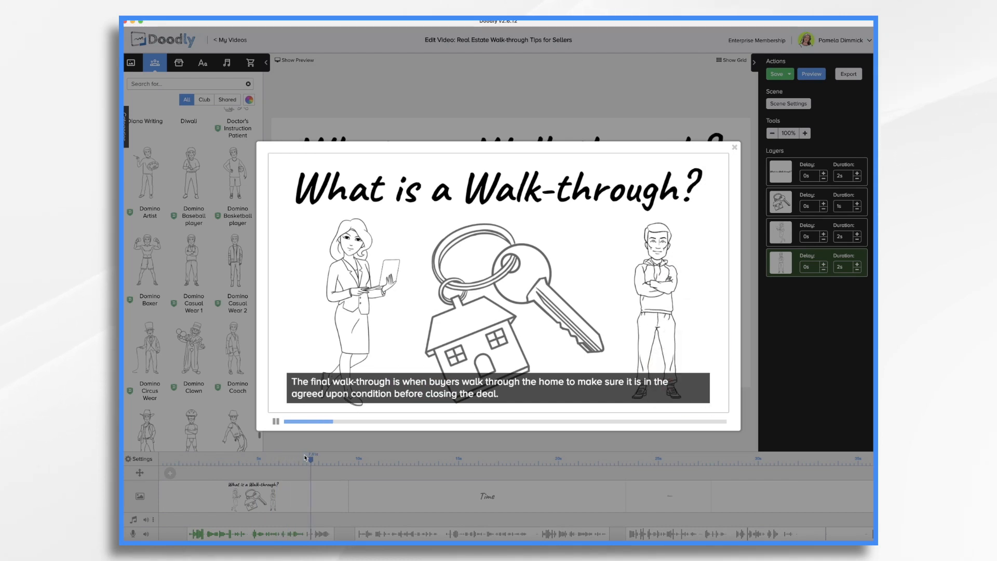
click(198, 519)
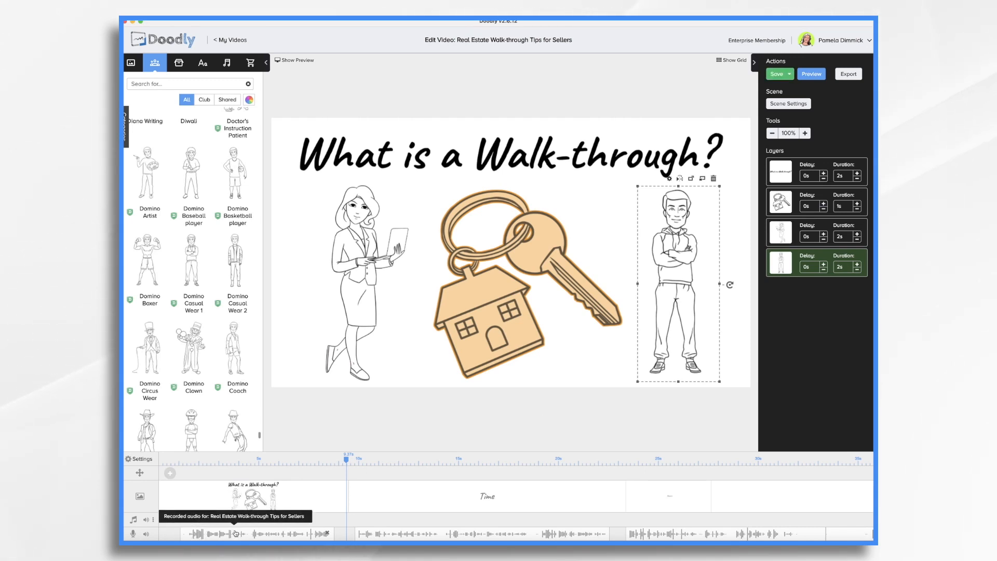
drag(238, 537, 235, 536)
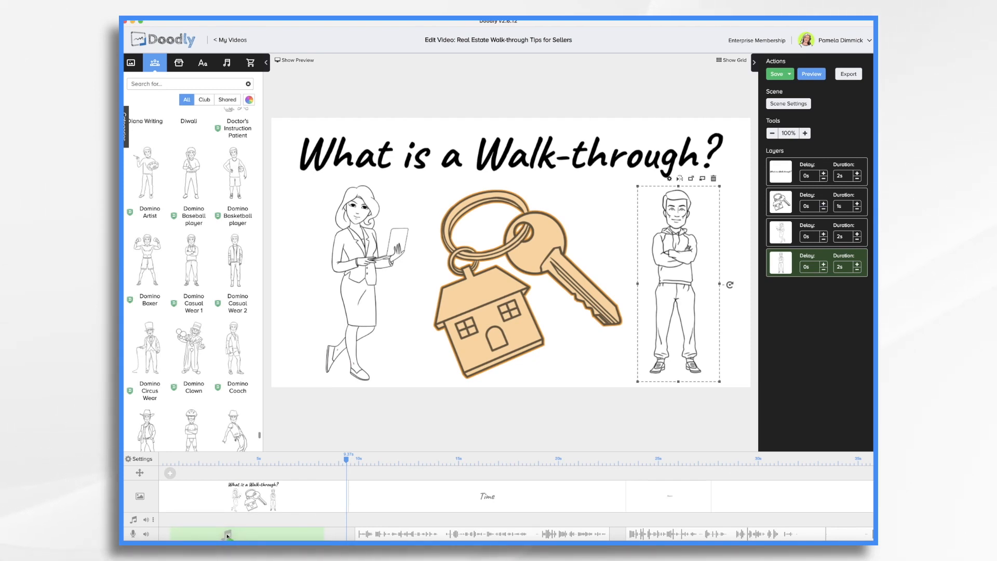
Set the drawing durations of the Agatha and Domino figures to 1.5 s each, and preview the walk-through scene.
drag(228, 535, 229, 535)
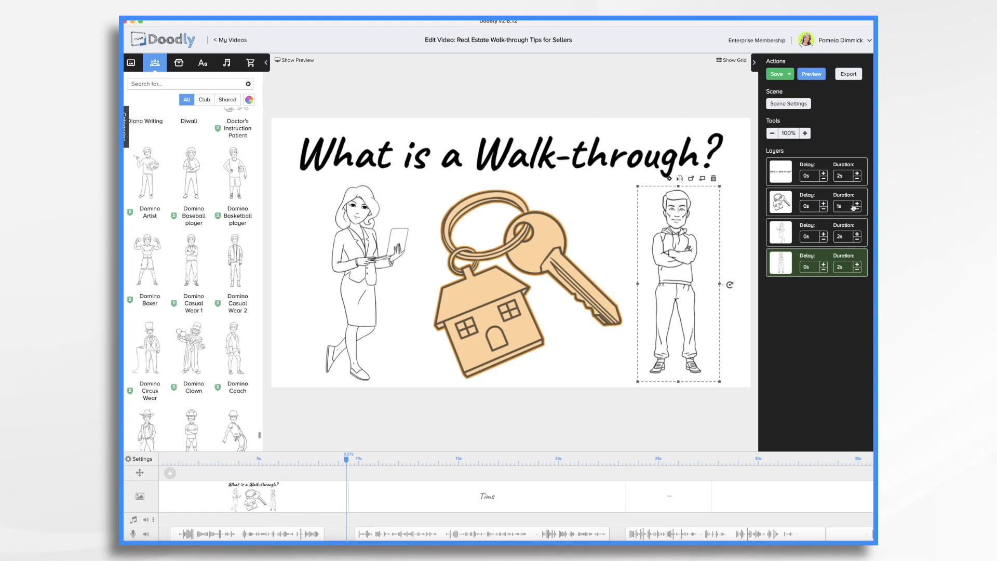
click(857, 240)
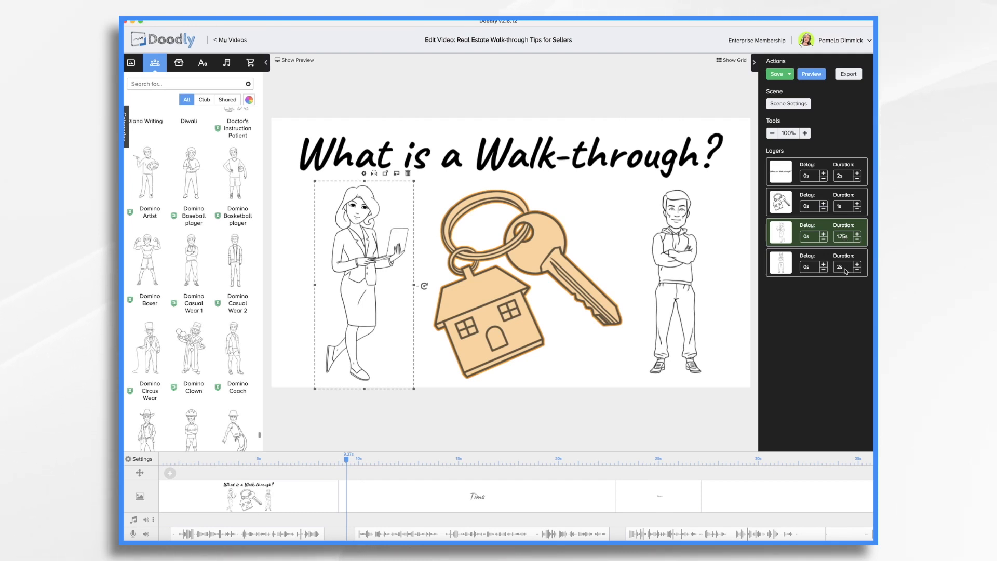
click(846, 270)
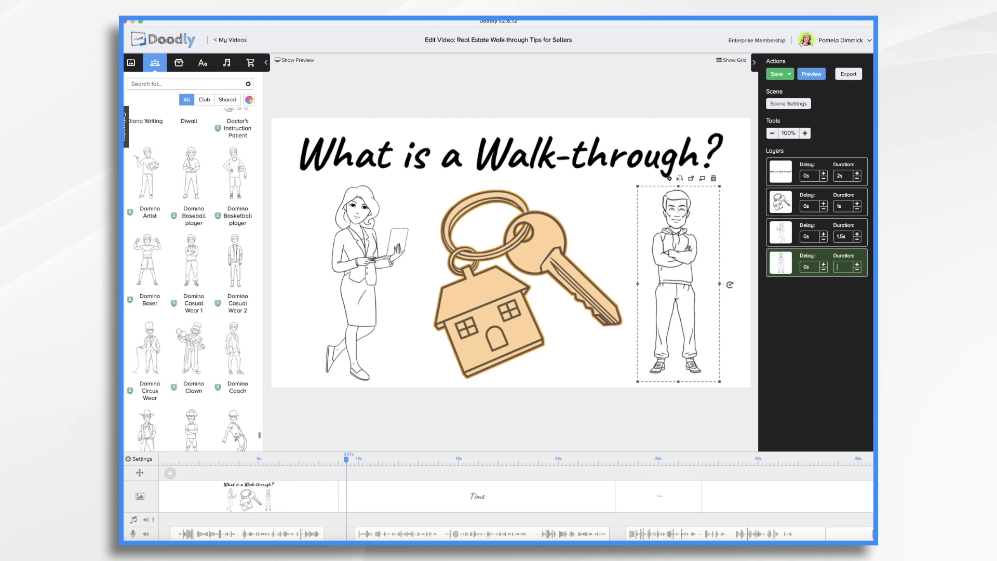
text(1)
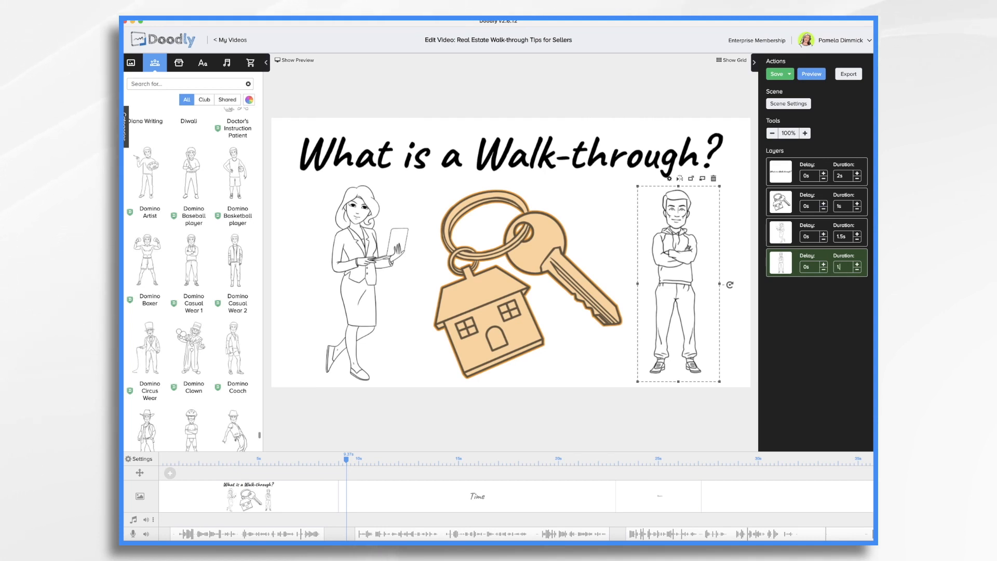
text(.5)
key(Return)
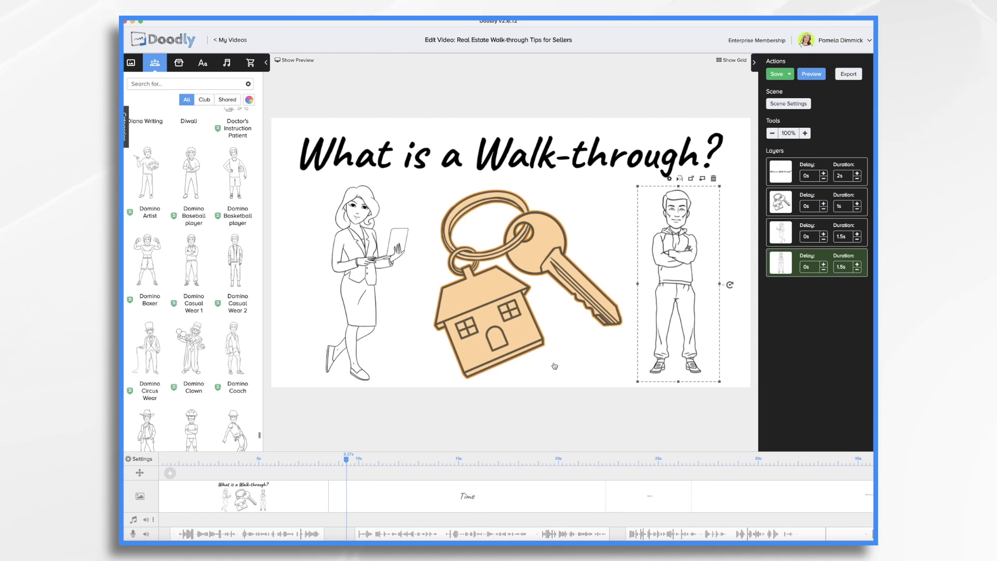
right_click(197, 501)
click(221, 452)
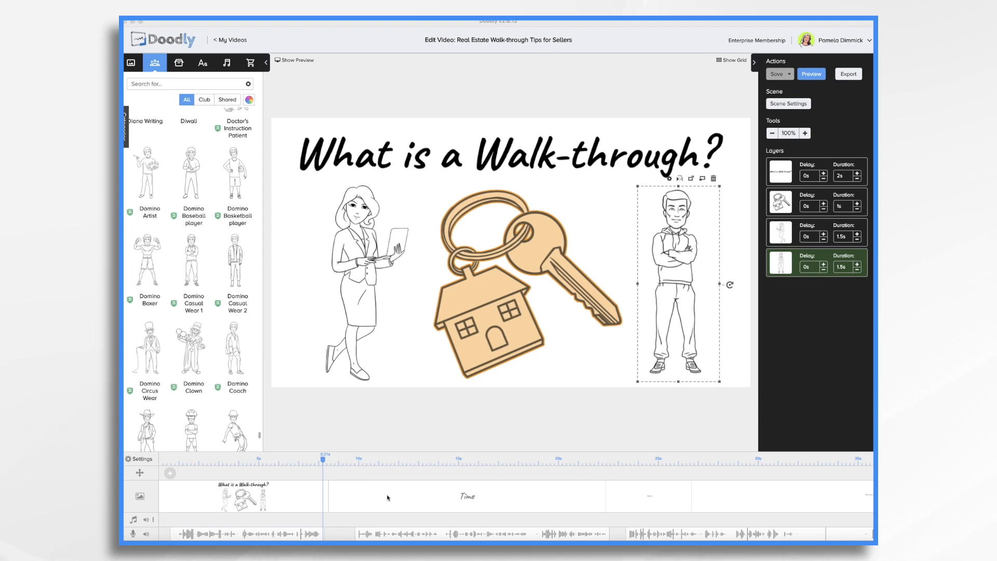
Check the Word script for the second scene's visuals, and delete the Time text from that scene.
click(387, 498)
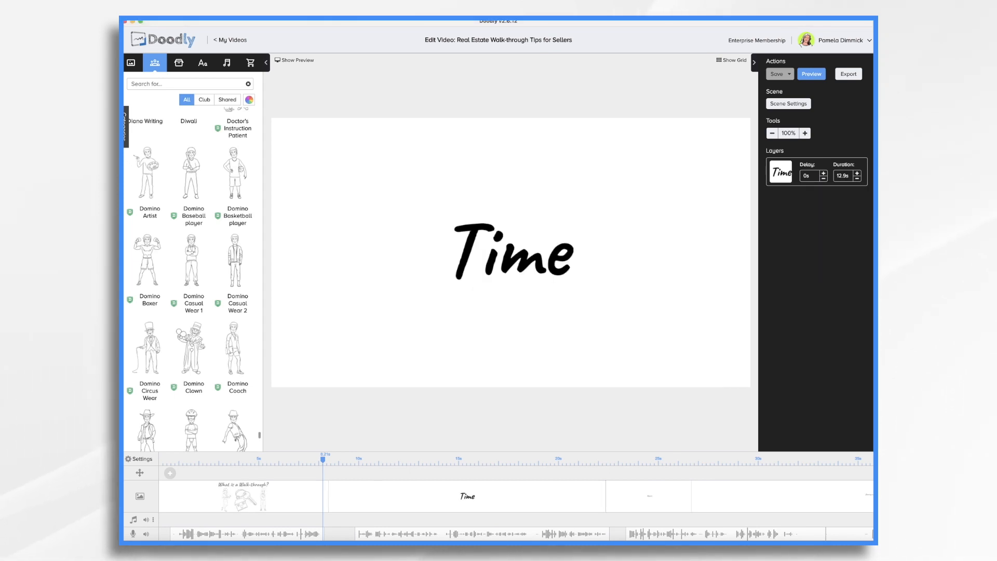
key(super+Tab)
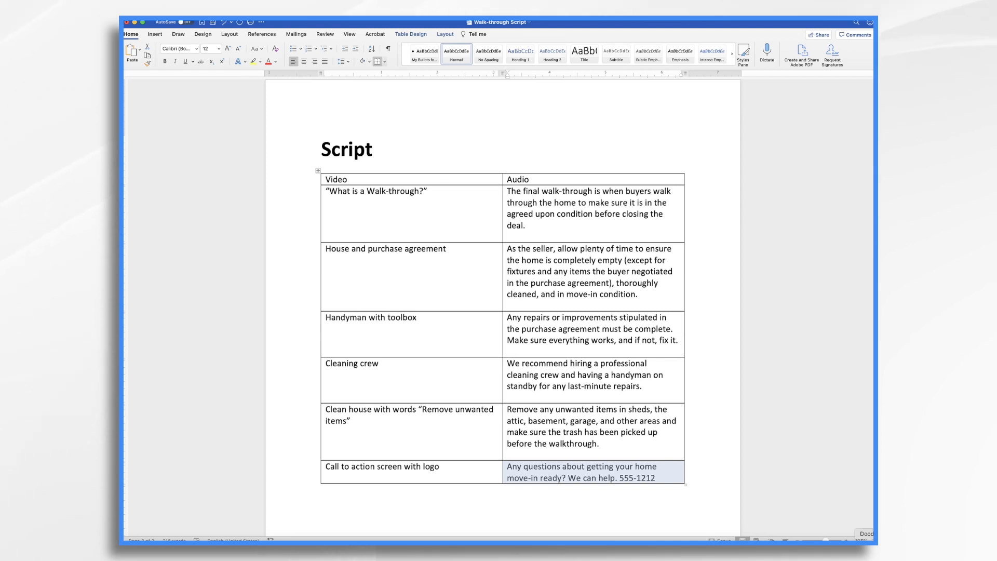
key(super+Tab)
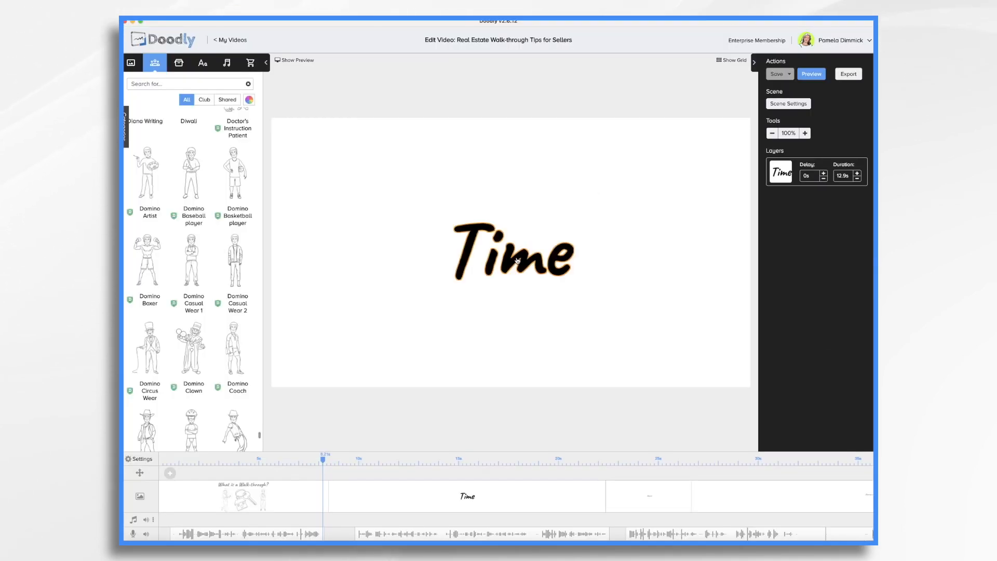
click(517, 259)
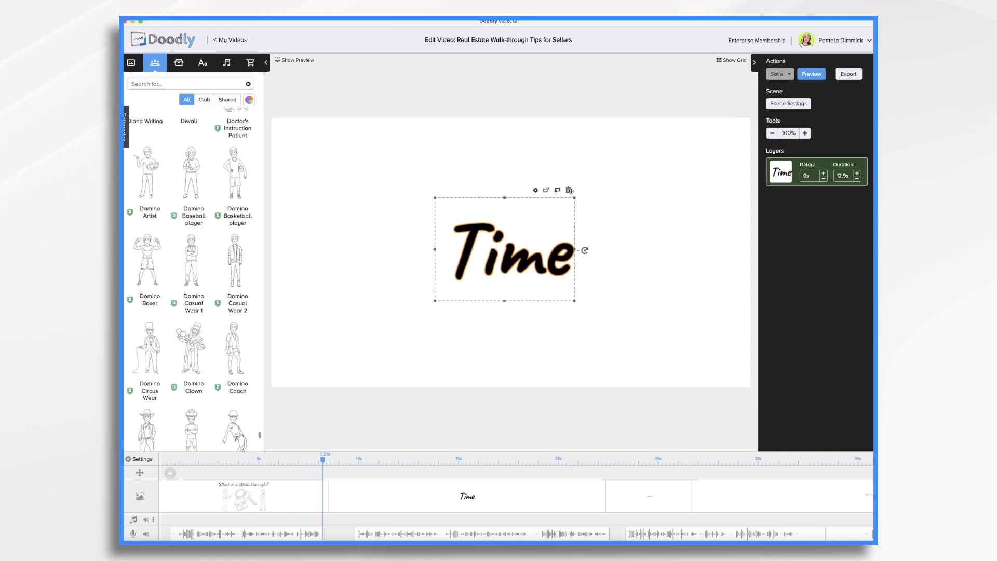
click(569, 190)
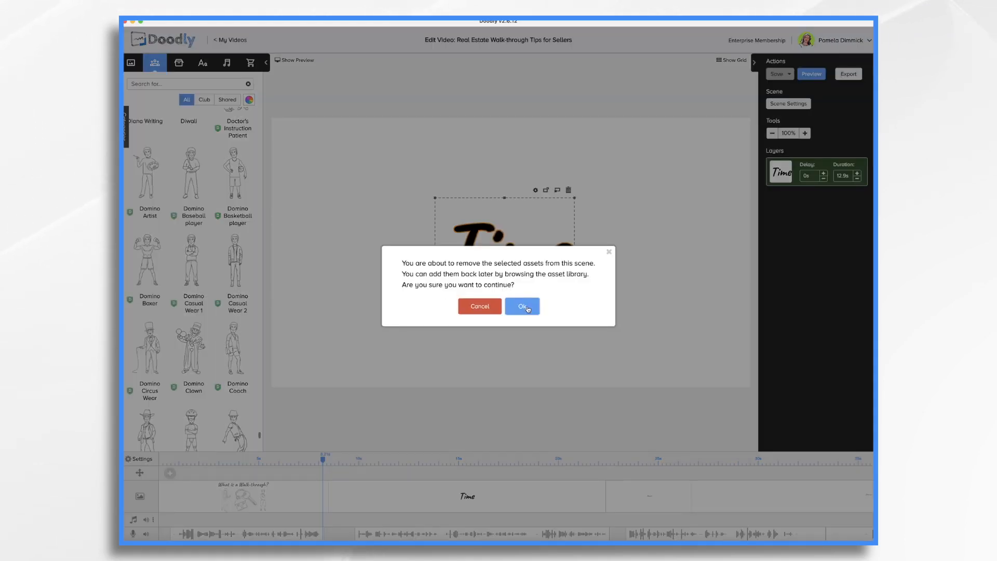
click(523, 306)
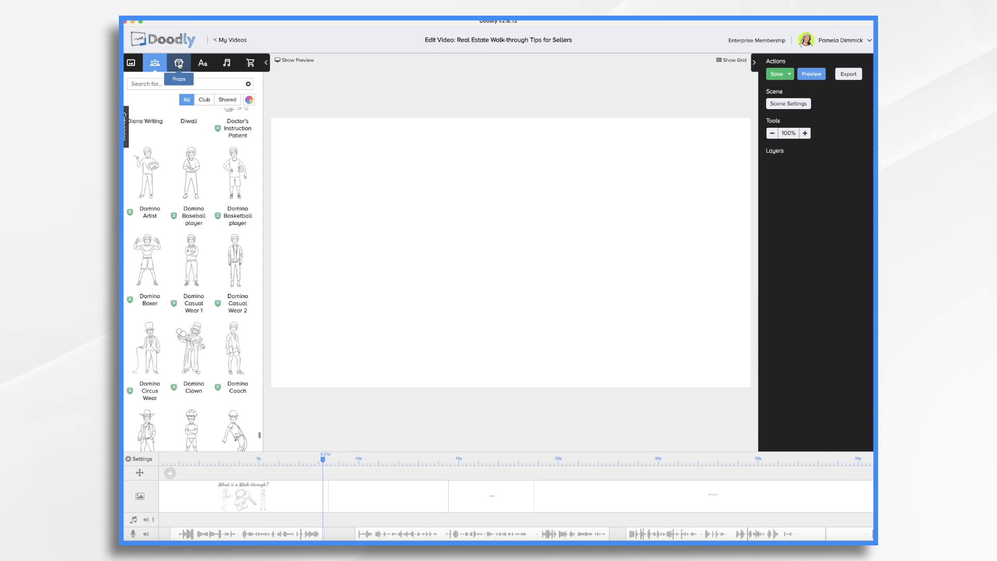
Add the Ranch House prop to the empty second scene and enlarge it to nearly fill the canvas width.
click(180, 65)
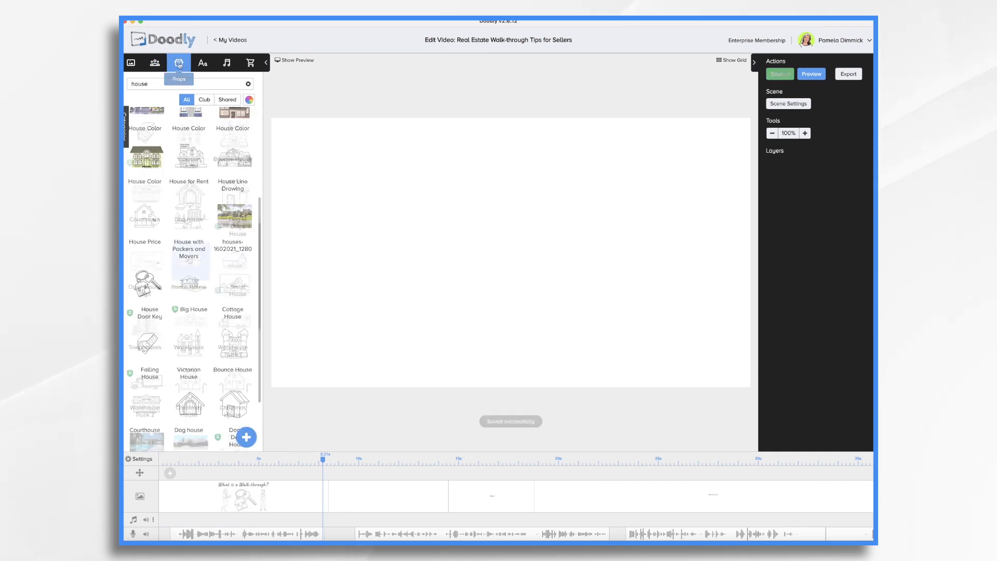
scroll(190, 261, down, 4)
mouse_move(191, 261)
mouse_down()
mouse_move(386, 254)
mouse_move(498, 265)
mouse_up()
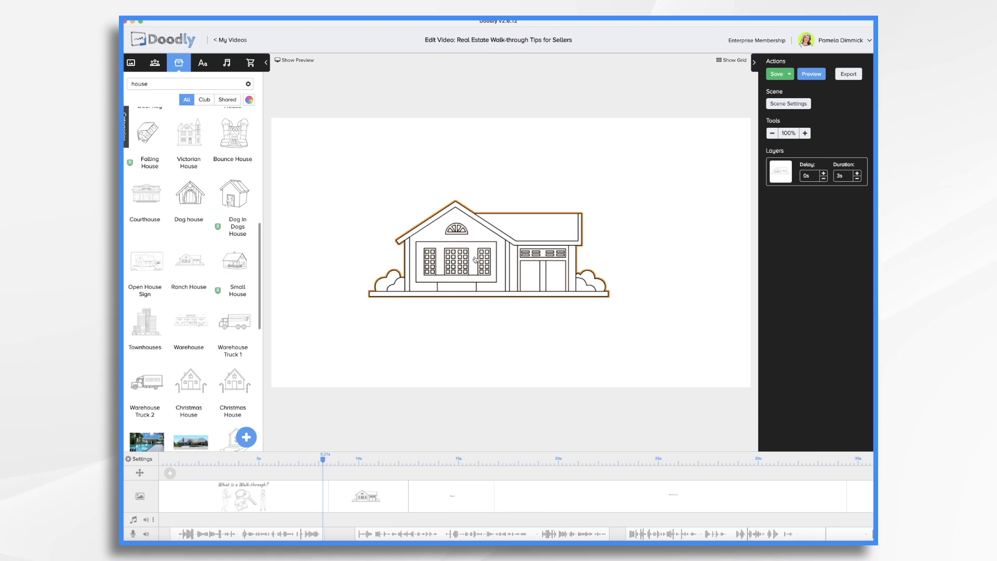
click(496, 265)
drag(643, 195, 701, 165)
click(713, 223)
click(518, 285)
mouse_move(526, 332)
mouse_down()
mouse_move(525, 428)
mouse_move(524, 331)
mouse_up()
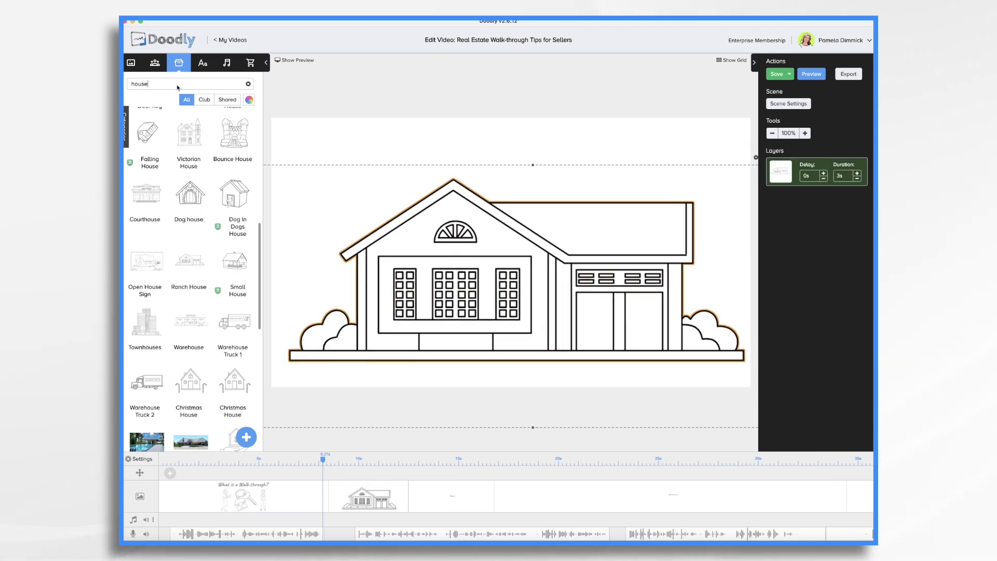
Add a round leafy tree prop beside the house's left end and move its layer above the house layer so it draws first.
text(trees)
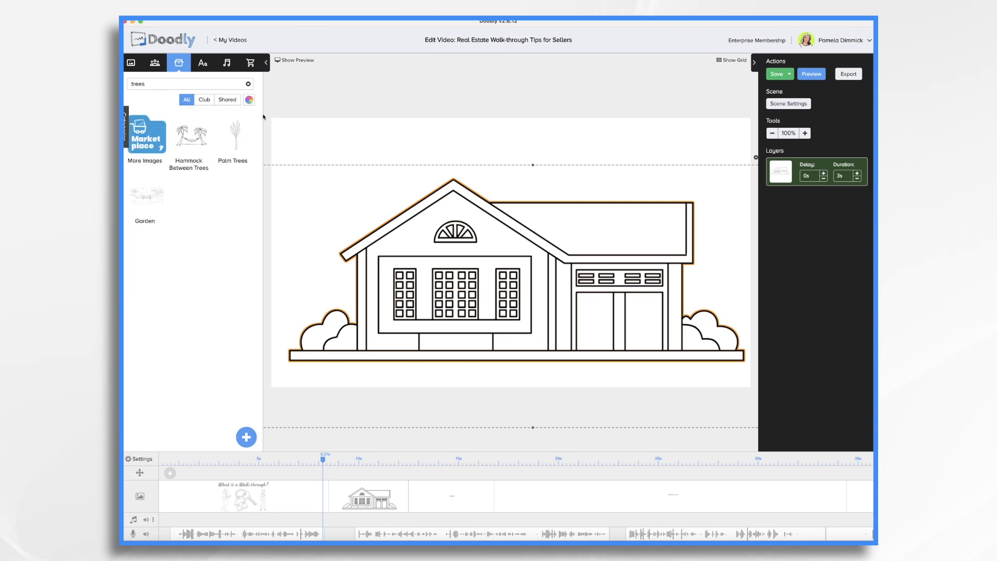
key(BackSpace)
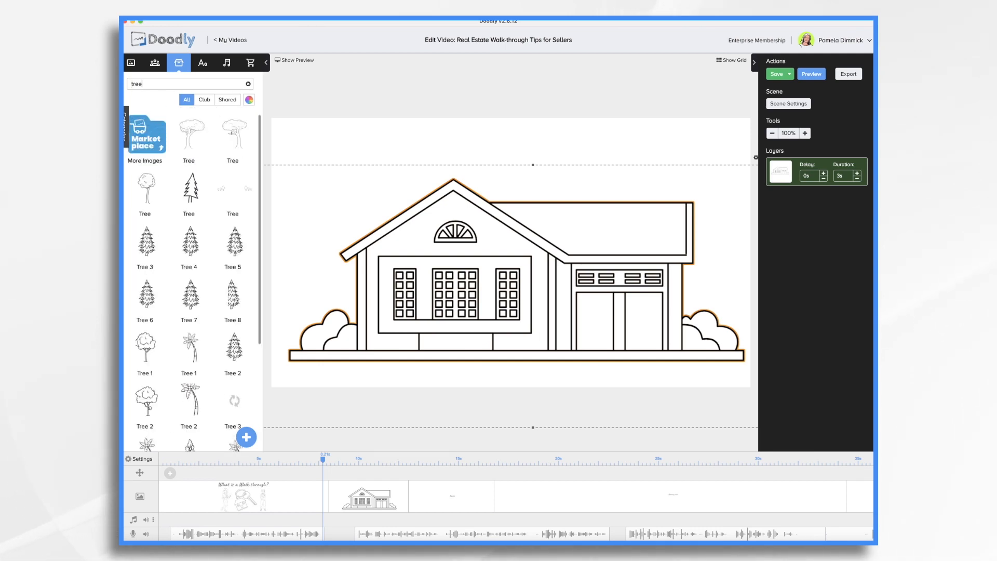
drag(146, 189, 353, 239)
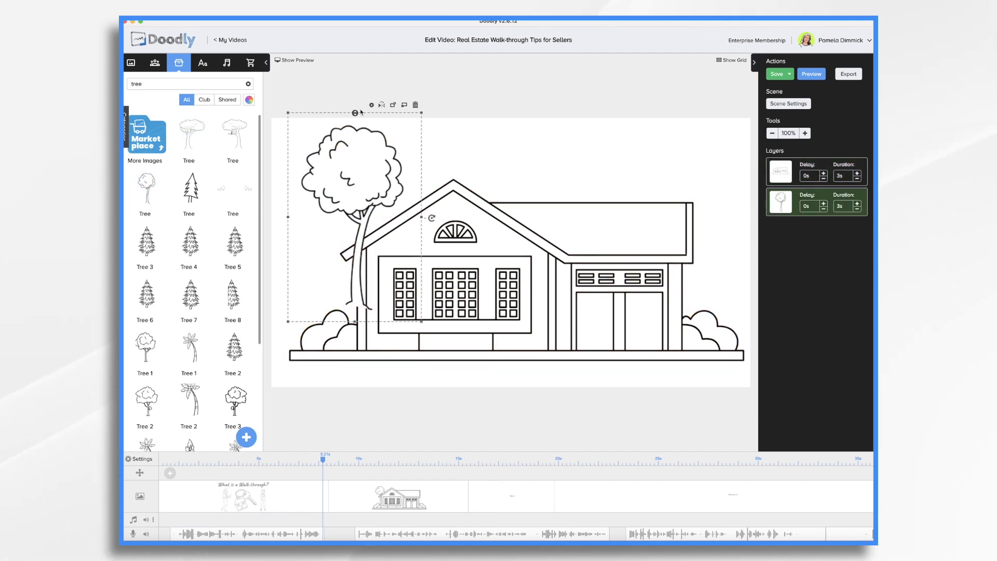
drag(314, 196, 289, 241)
drag(780, 202, 780, 166)
mouse_move(331, 191)
mouse_down()
mouse_move(348, 187)
mouse_move(335, 196)
mouse_up()
Add the Document prop over the garage side of the house and enlarge it to cover most of the house's height.
triple_click(184, 83)
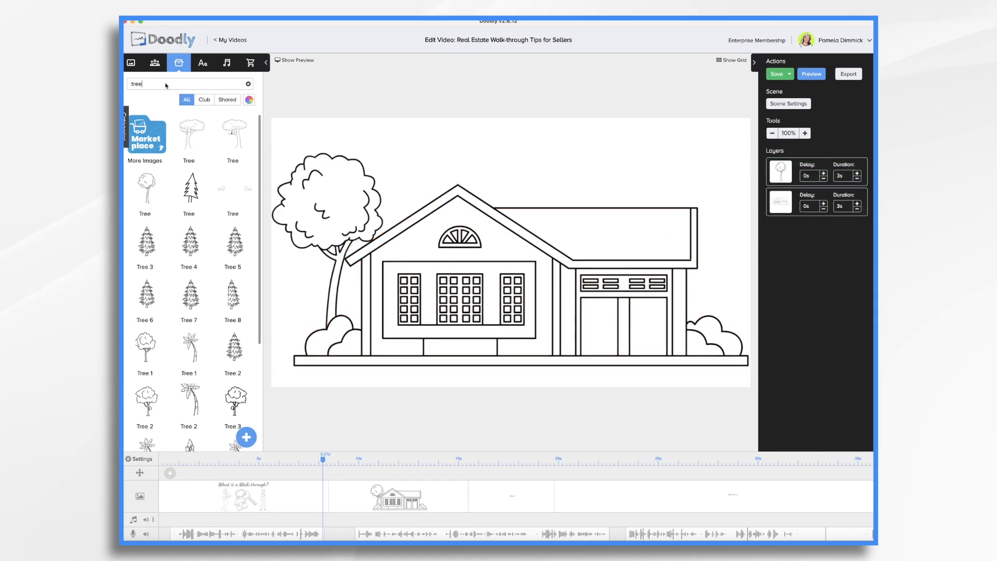
text(doc)
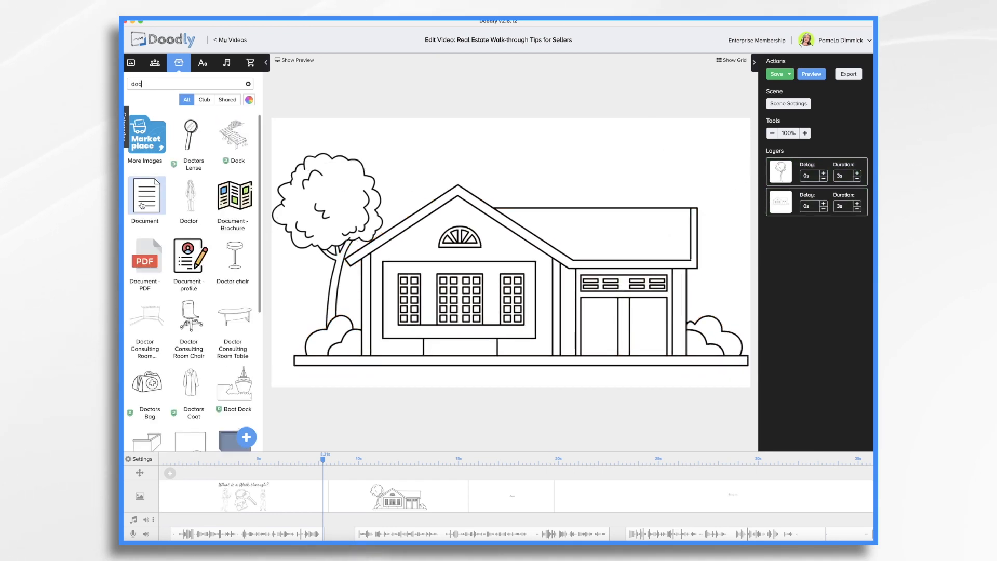
drag(142, 206, 597, 218)
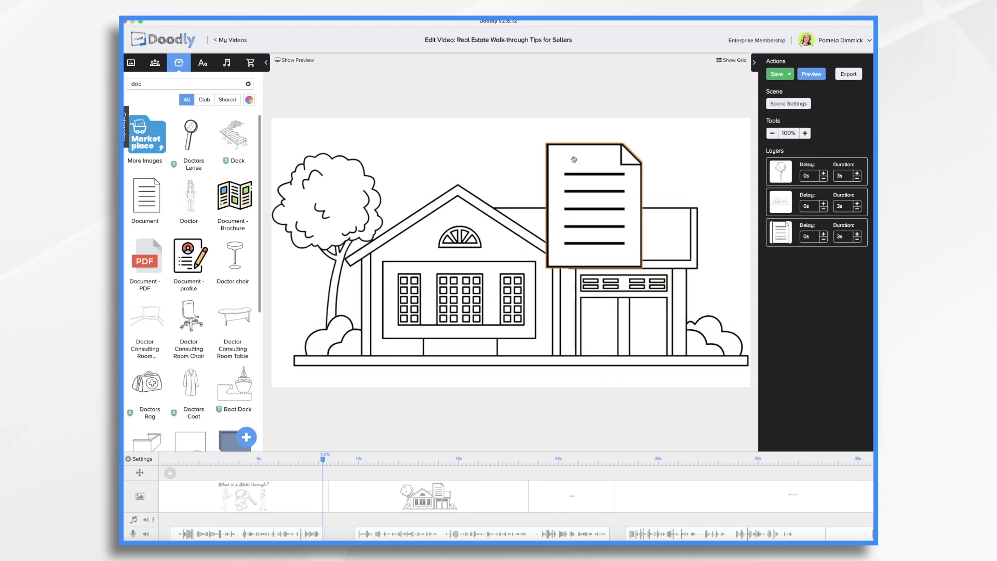
click(571, 159)
drag(594, 143, 595, 188)
drag(563, 188, 410, 124)
drag(535, 181, 594, 252)
Add the text "Purchase Agreement" in the Architects Daughter font as a small title above the document's lines.
click(203, 63)
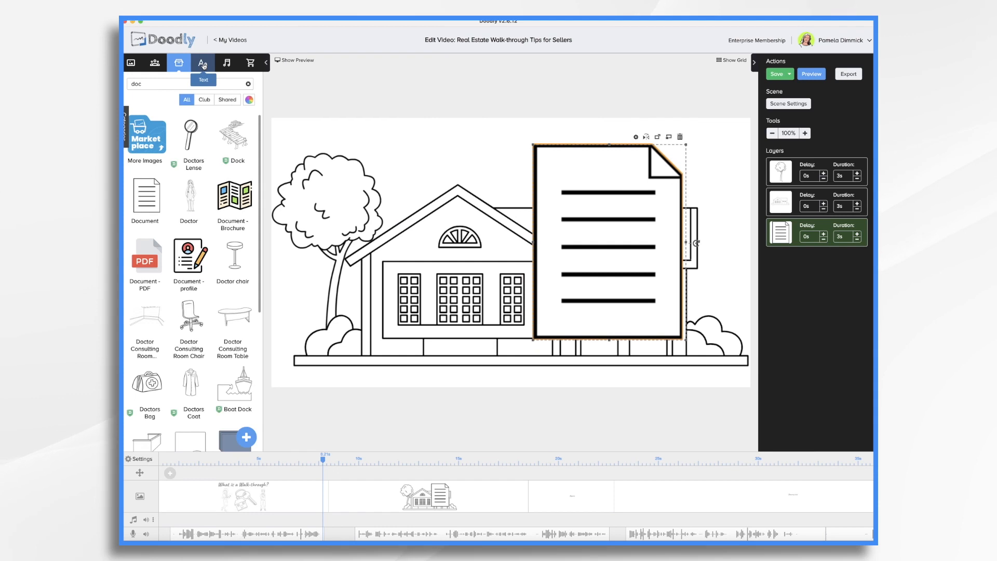
drag(192, 165, 611, 174)
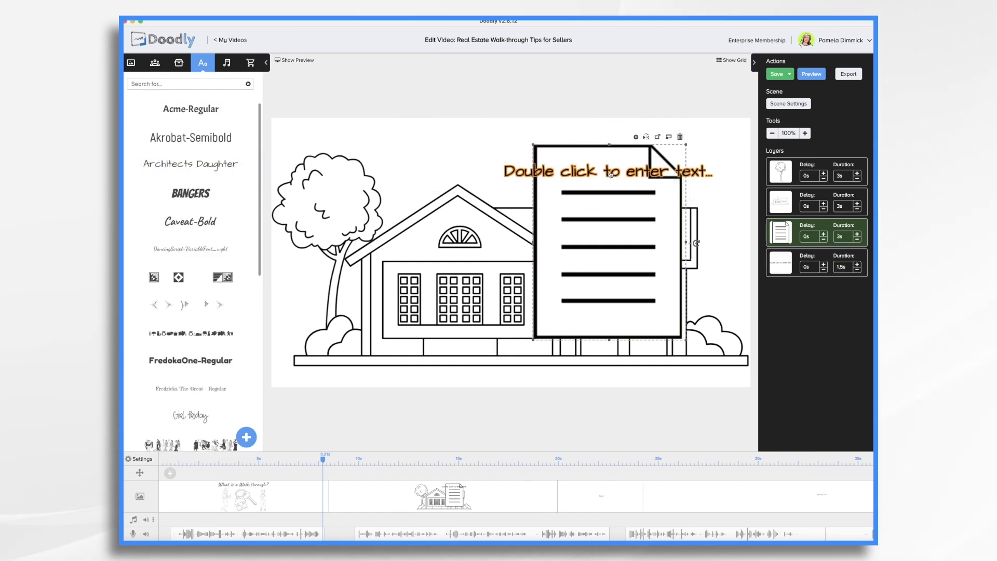
double_click(611, 175)
key(super+a)
key(BackSpace)
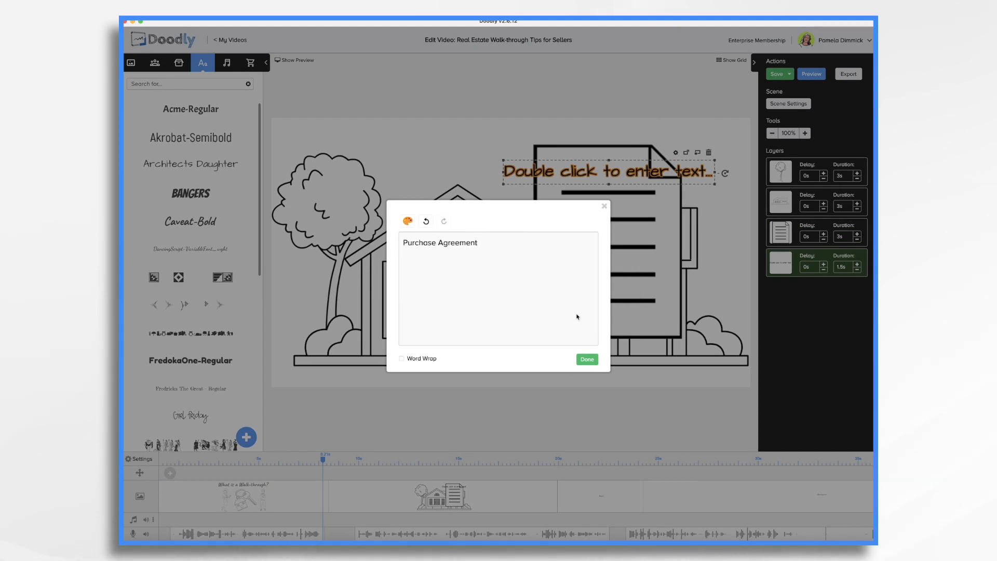
click(585, 357)
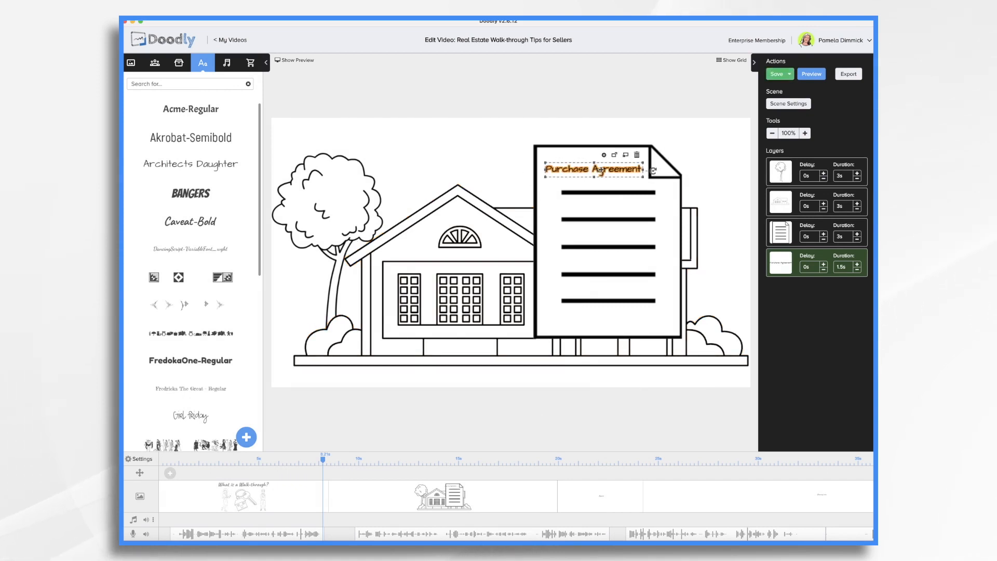
click(714, 145)
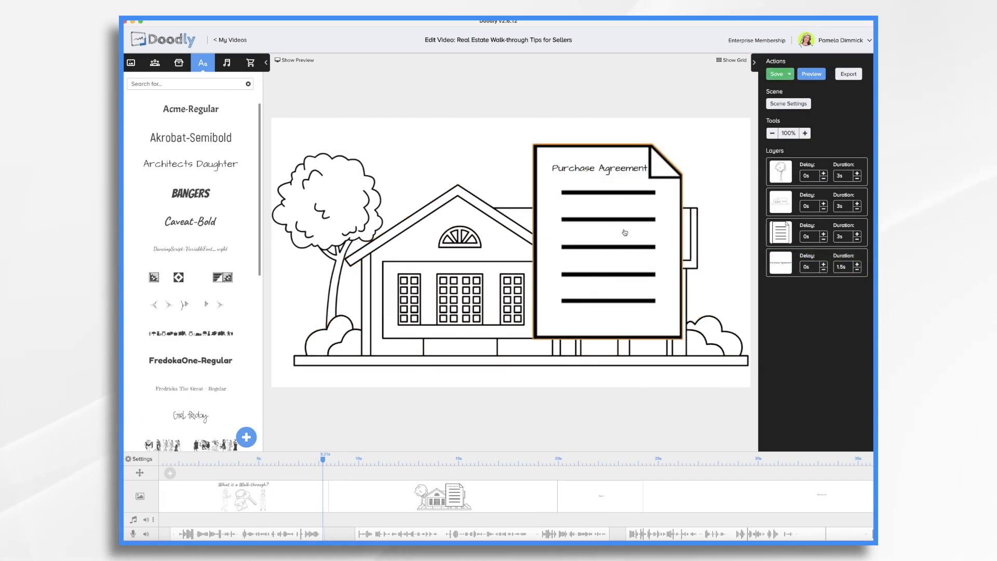
Enlarge the document and its title together slightly, and tilt them counter-clockwise over the house.
click(784, 235)
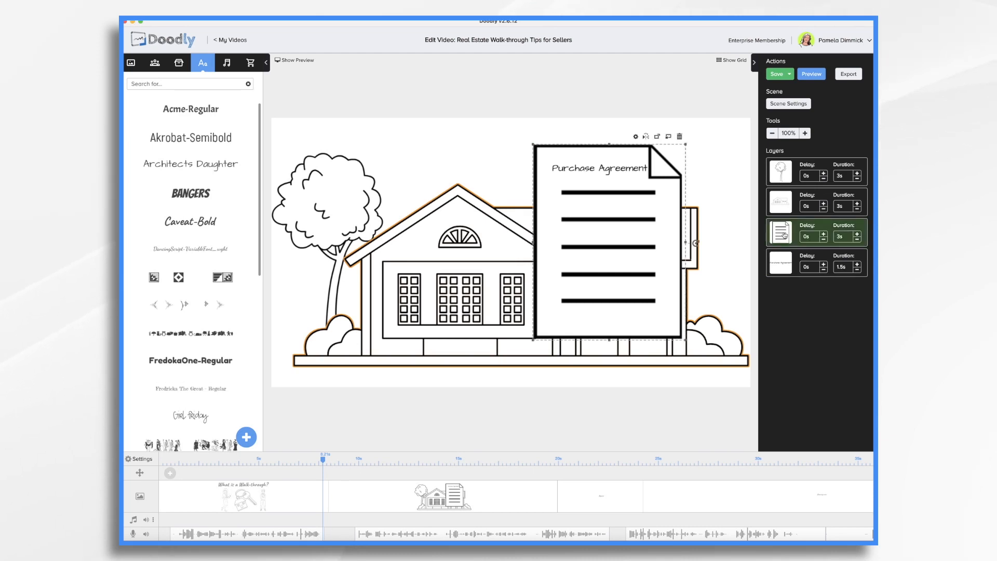
shift+click(785, 269)
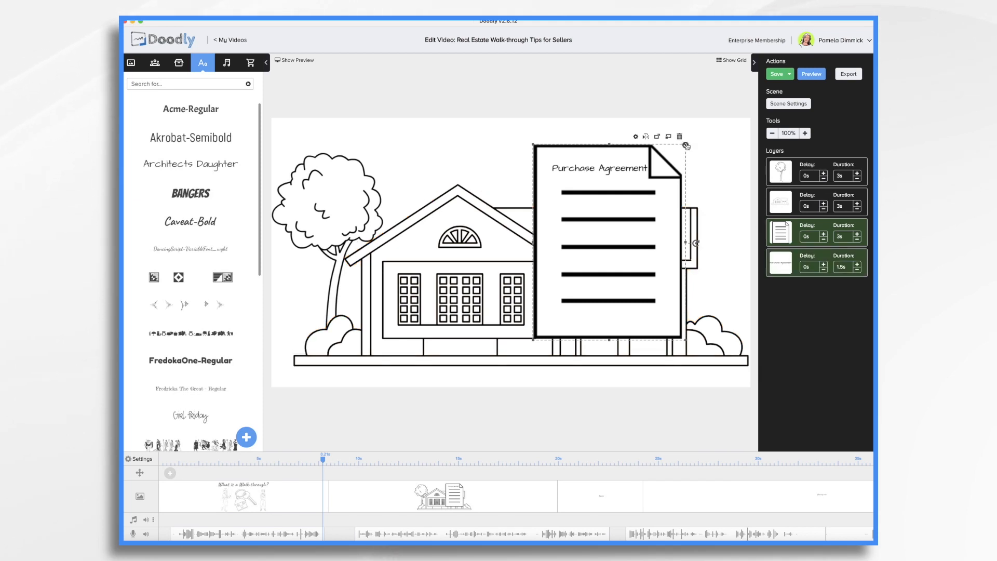
mouse_move(686, 145)
mouse_down()
mouse_move(716, 110)
mouse_move(700, 144)
mouse_up()
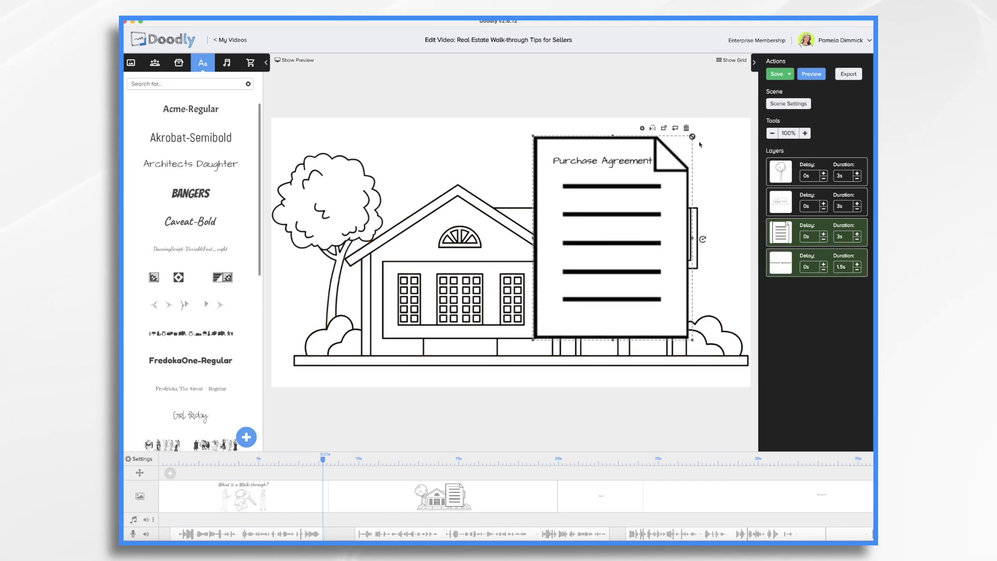
drag(703, 241, 724, 202)
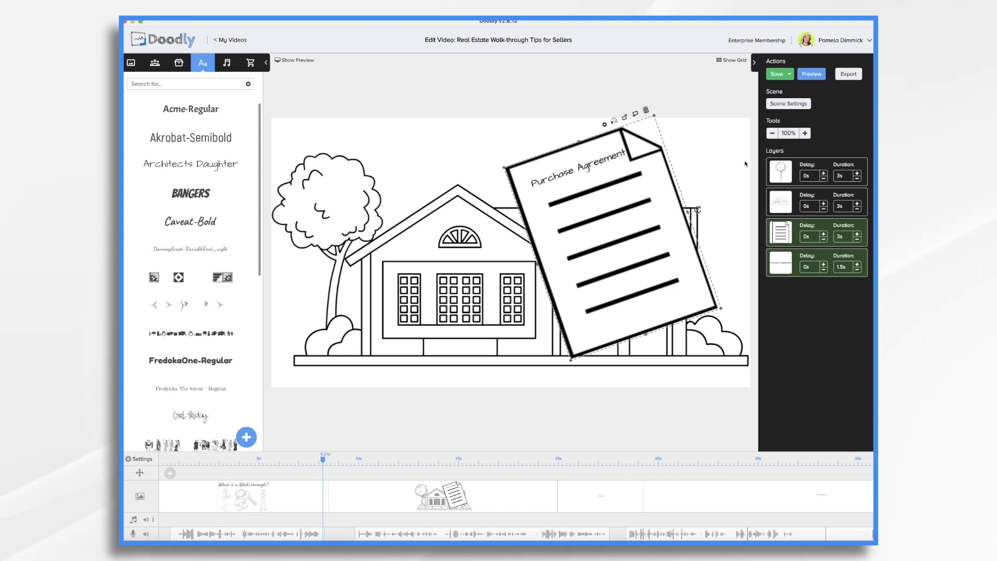
Align the second voice-over clip with the start of the house scene, and set the scene's extra time at the end to 2s.
drag(474, 533, 444, 530)
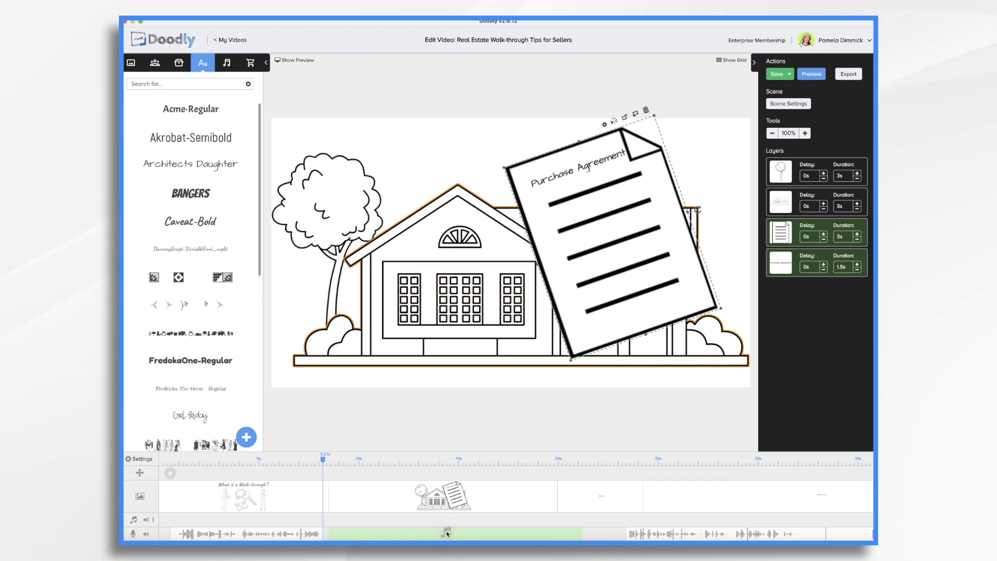
drag(446, 533, 447, 533)
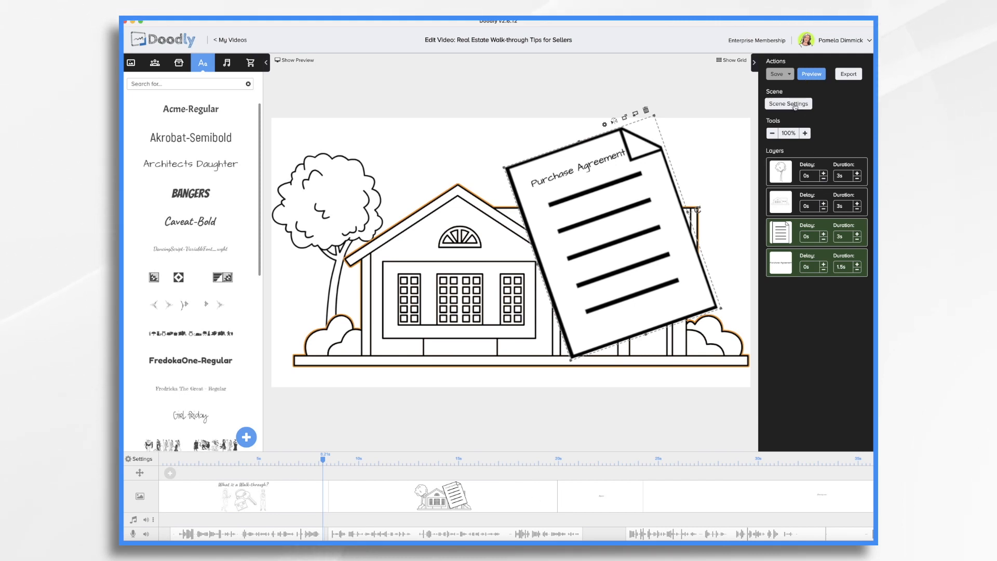
click(794, 105)
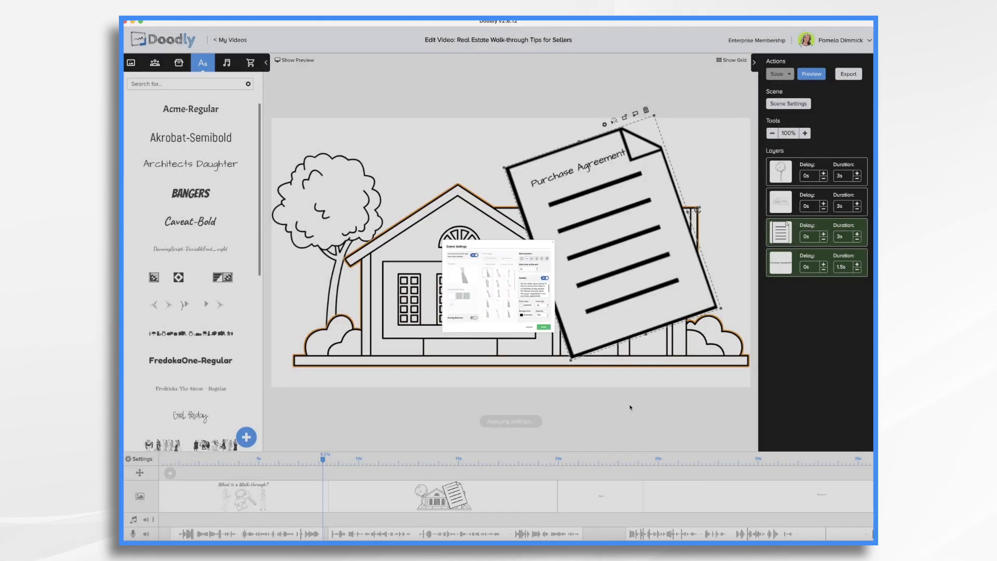
click(630, 406)
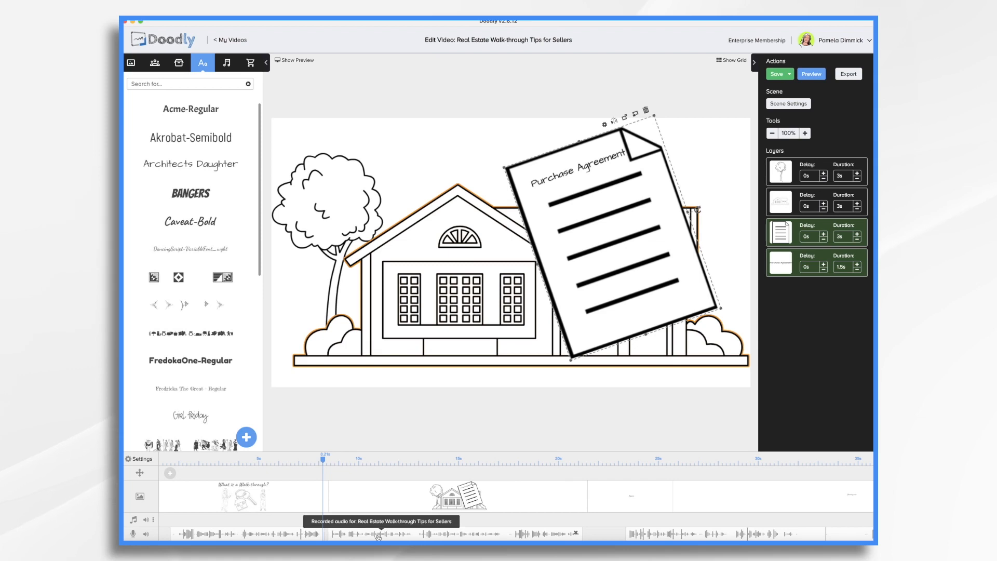
Preview the house scene and nudge its voice-over clip slightly further along the timeline.
right_click(431, 493)
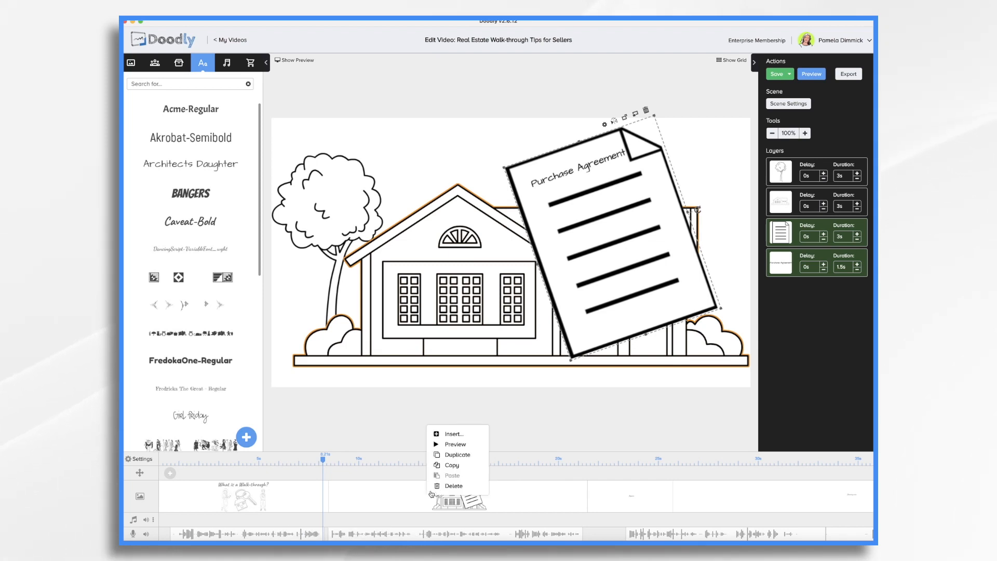
click(453, 444)
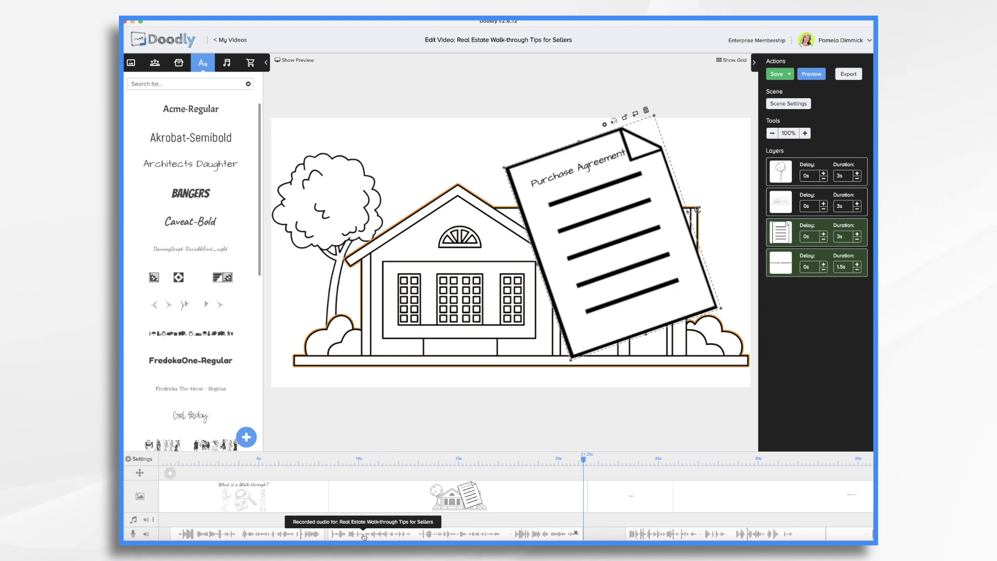
drag(364, 537, 331, 532)
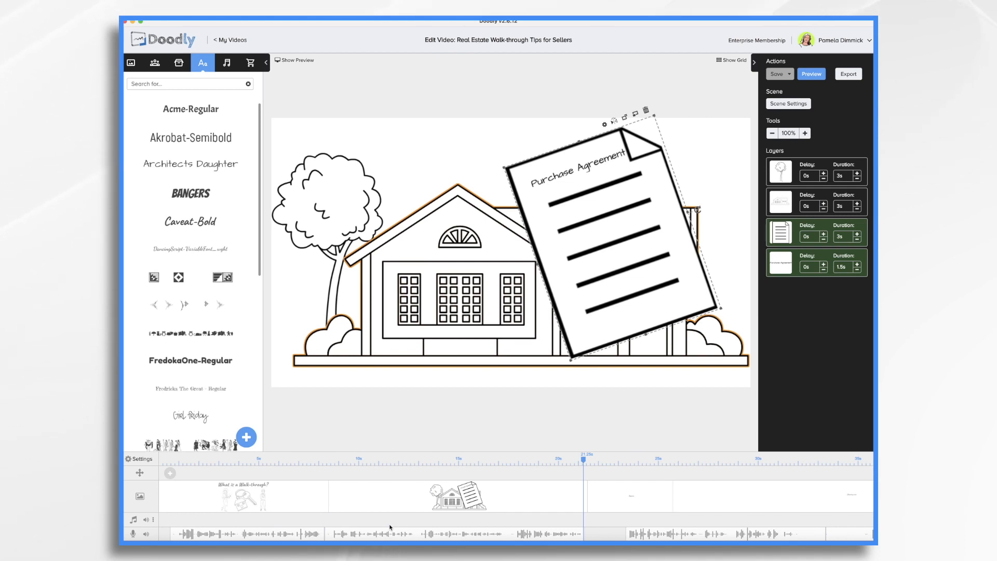
Set the tree's draw duration to 2s and the house scene's extra time at the end to 3s.
click(844, 178)
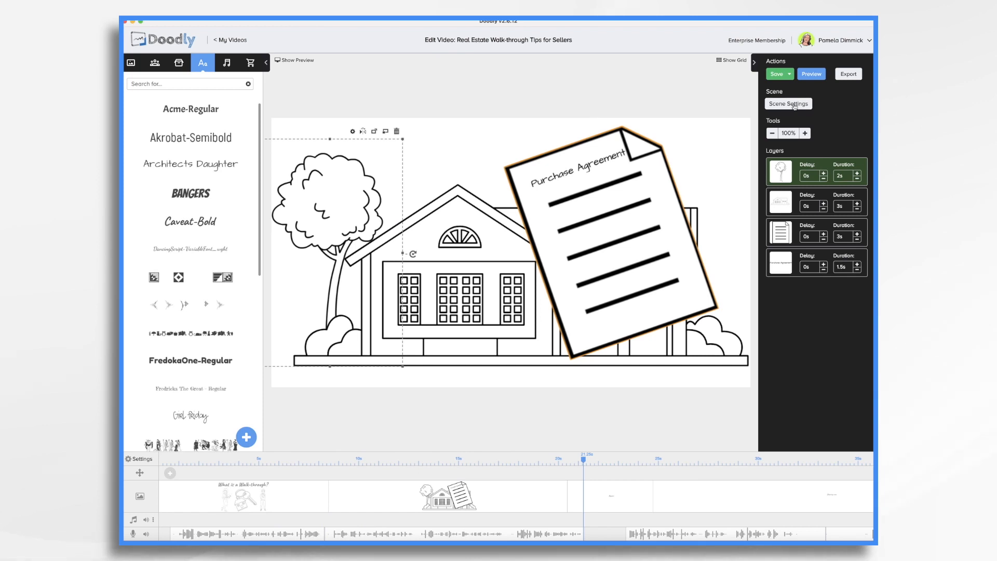
click(793, 105)
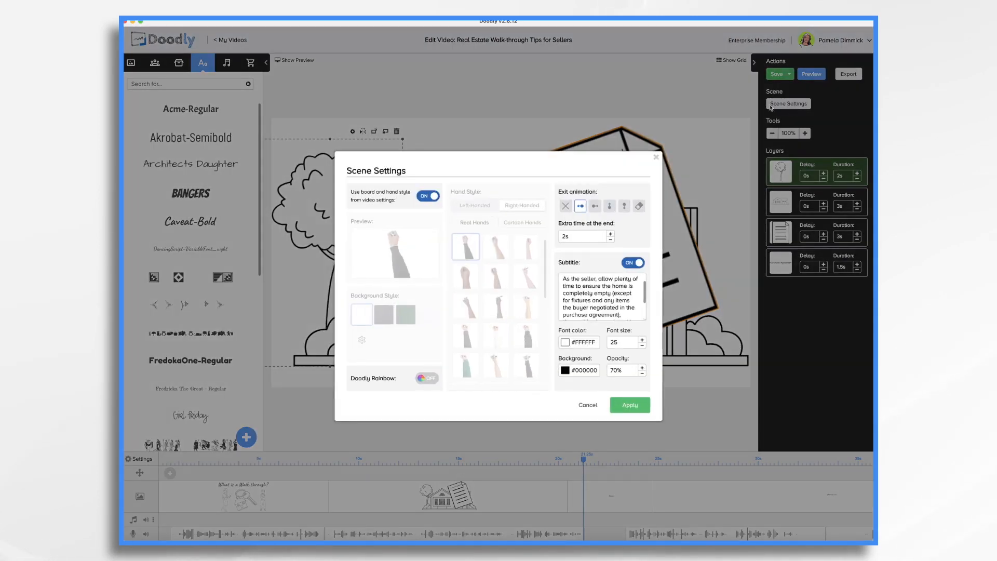
key(BackSpace)
key(BackSpace)
text(3)
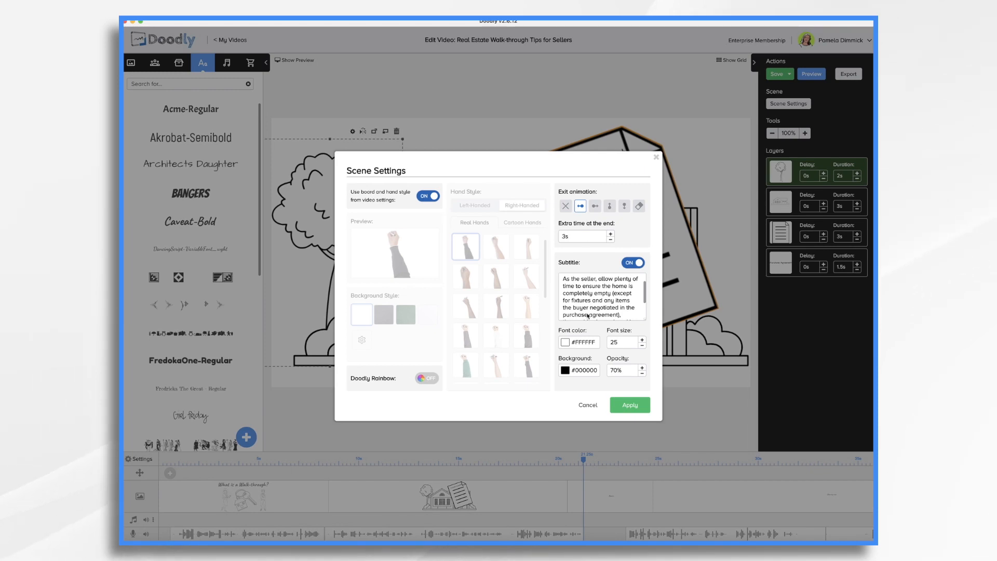
click(636, 407)
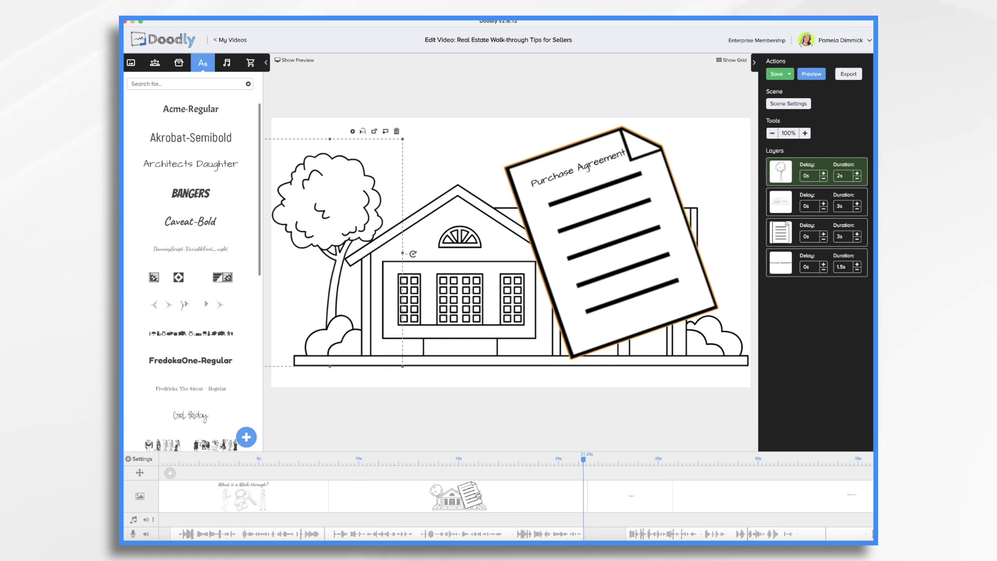
Preview the house scene to check its drawing and exit timing against the voice-over.
right_click(487, 495)
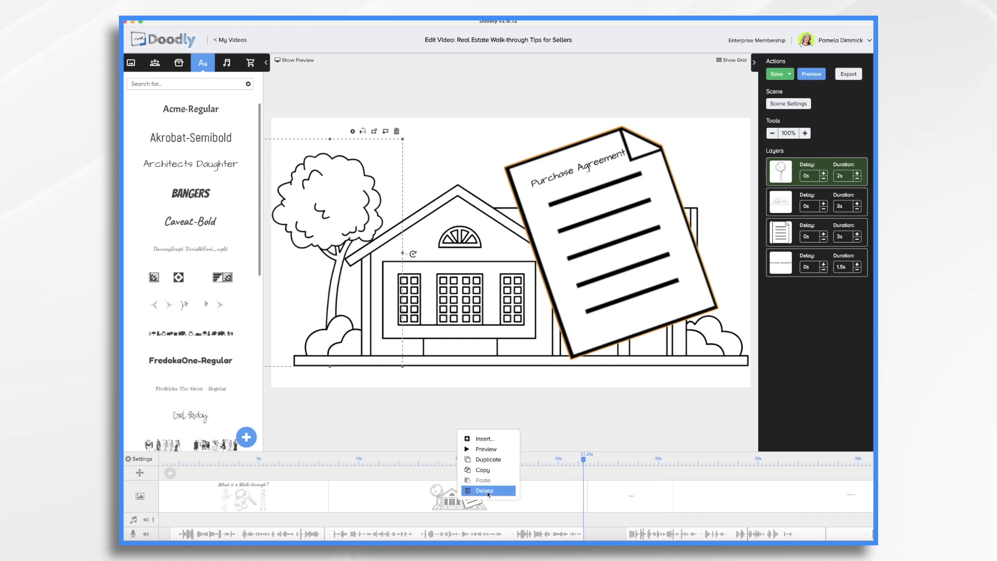
click(485, 449)
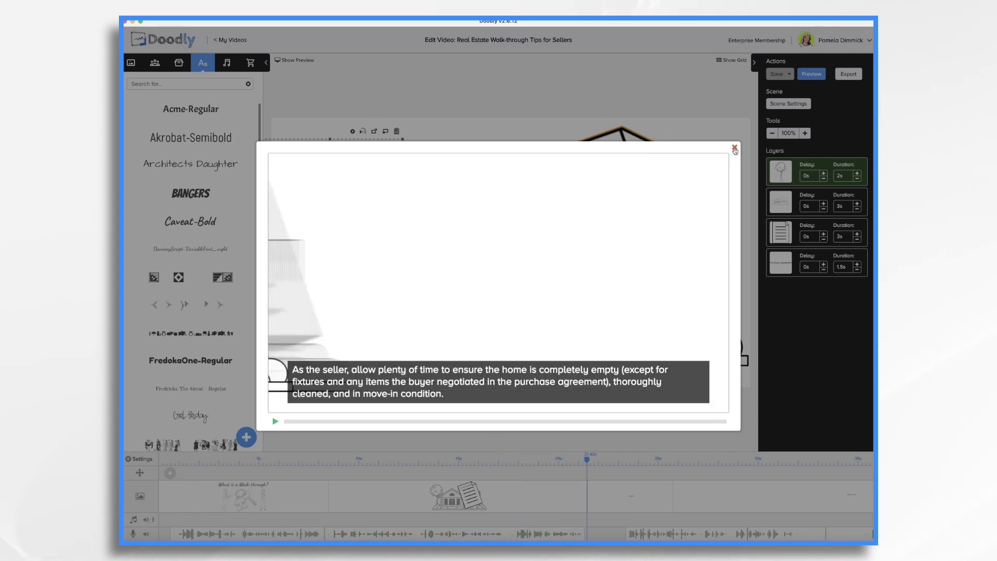
click(735, 149)
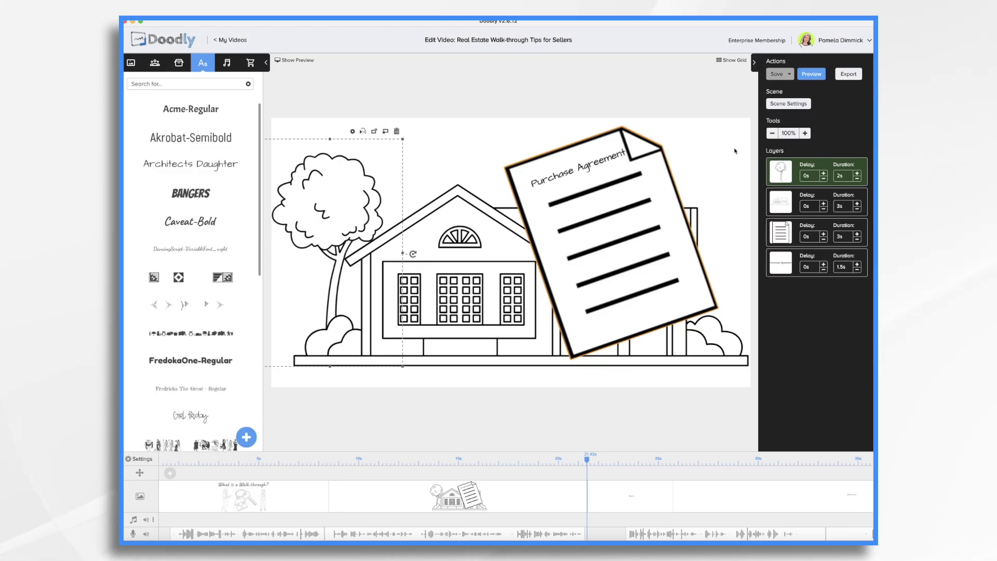
Stretch the Repairs scene to an 11.1s text duration and move its voice-over clip to the start of the scene.
click(597, 499)
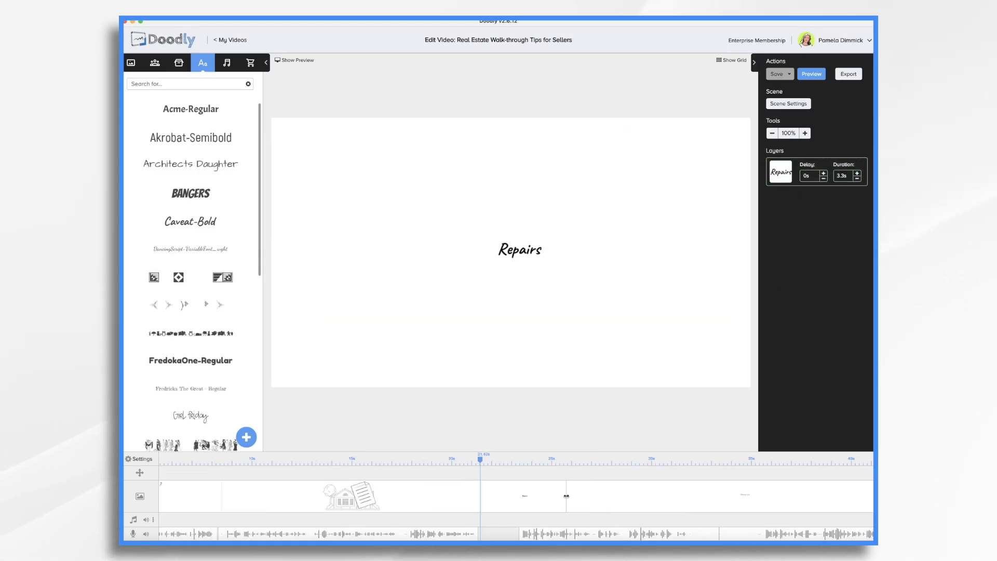
drag(566, 495, 718, 494)
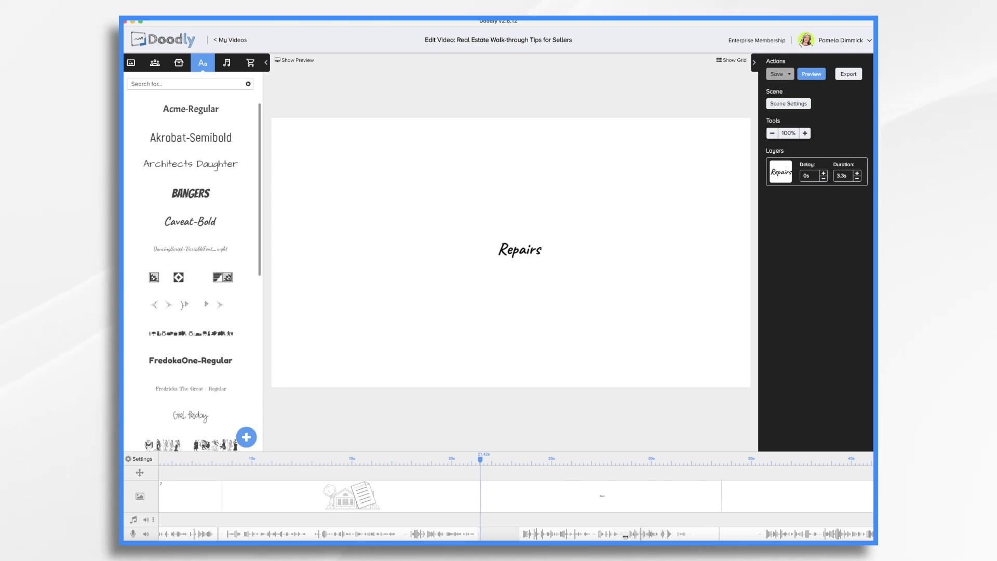
scroll(624, 534, right, 3)
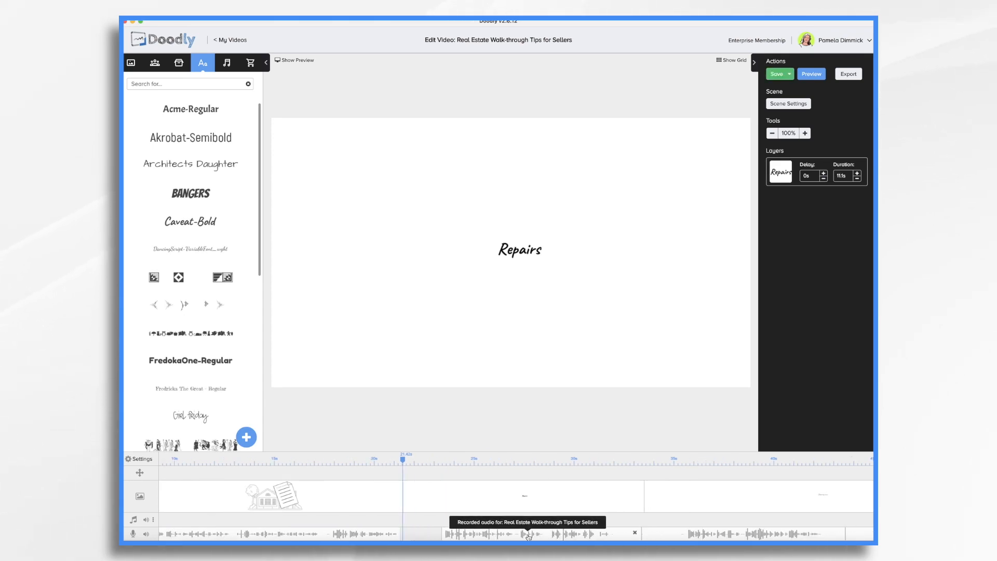
drag(529, 535, 495, 535)
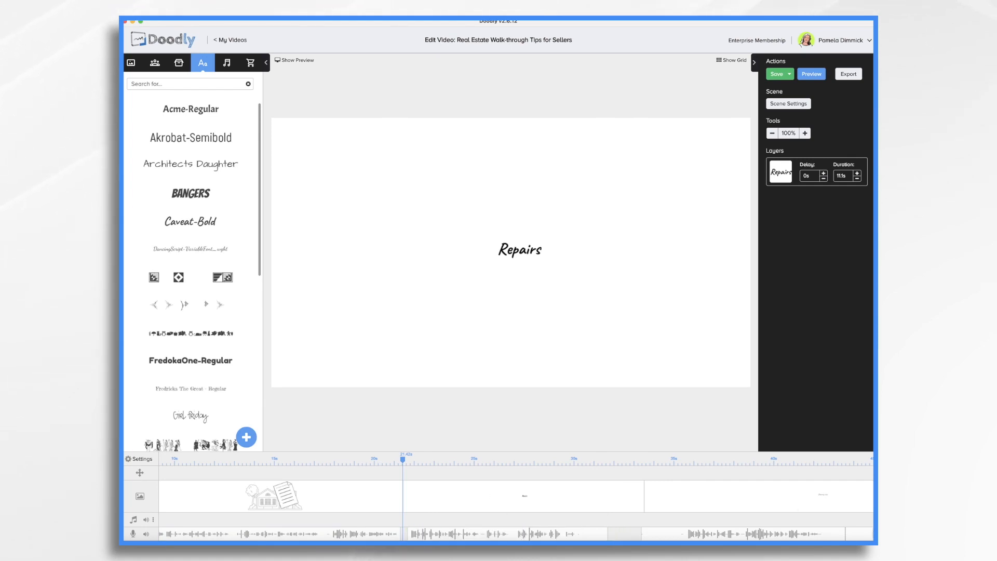
Check the handyman row of the Word script, and copy all elements of the house scene into the Repairs scene.
key(super+Tab)
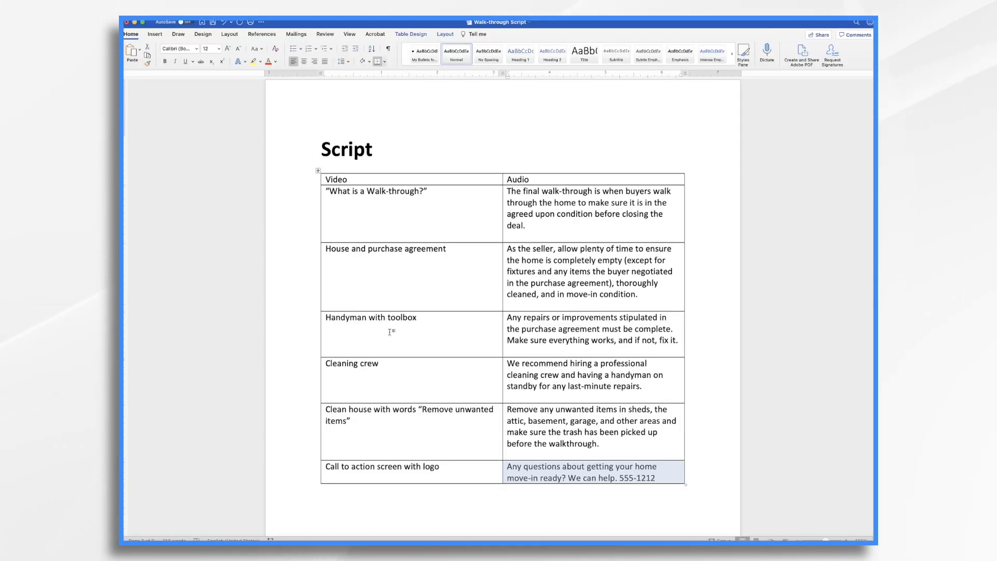
key(super+Tab)
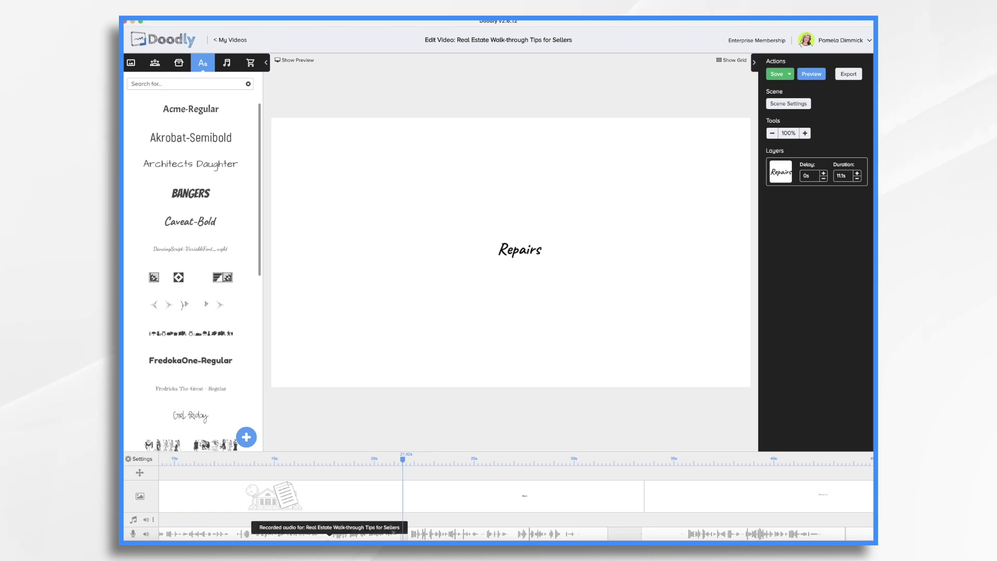
click(321, 504)
scroll(301, 498, left, 3)
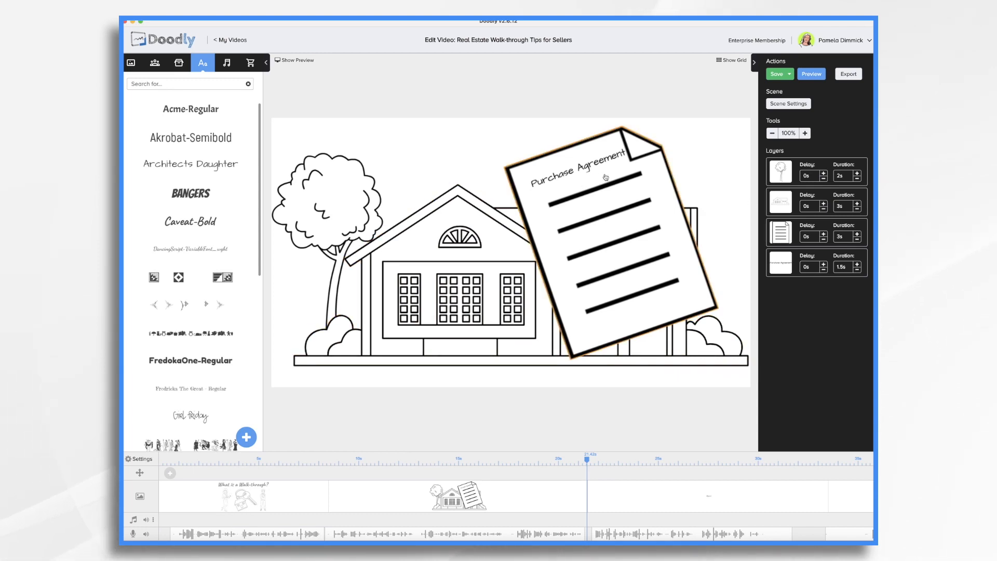
click(466, 262)
key(super+a)
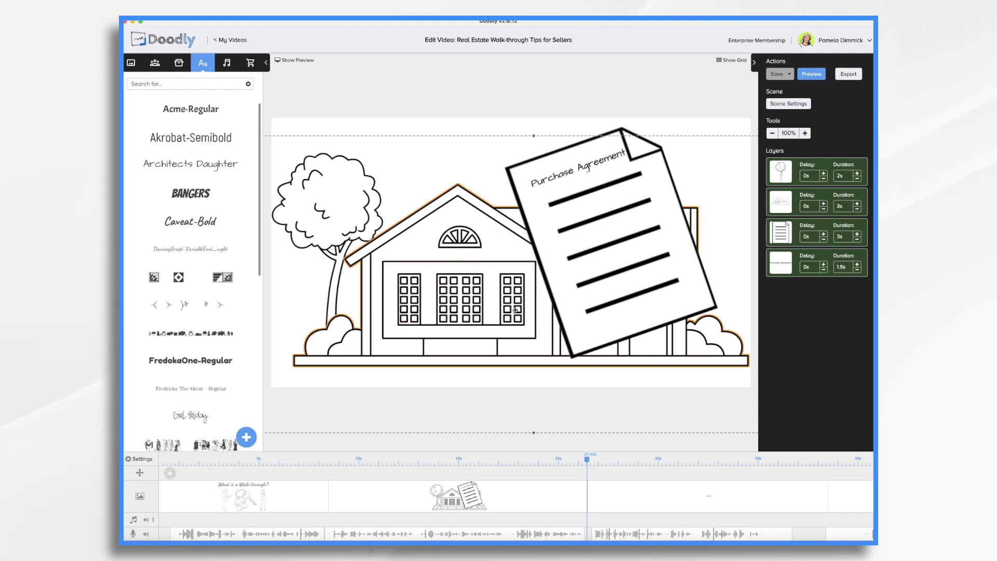
click(636, 503)
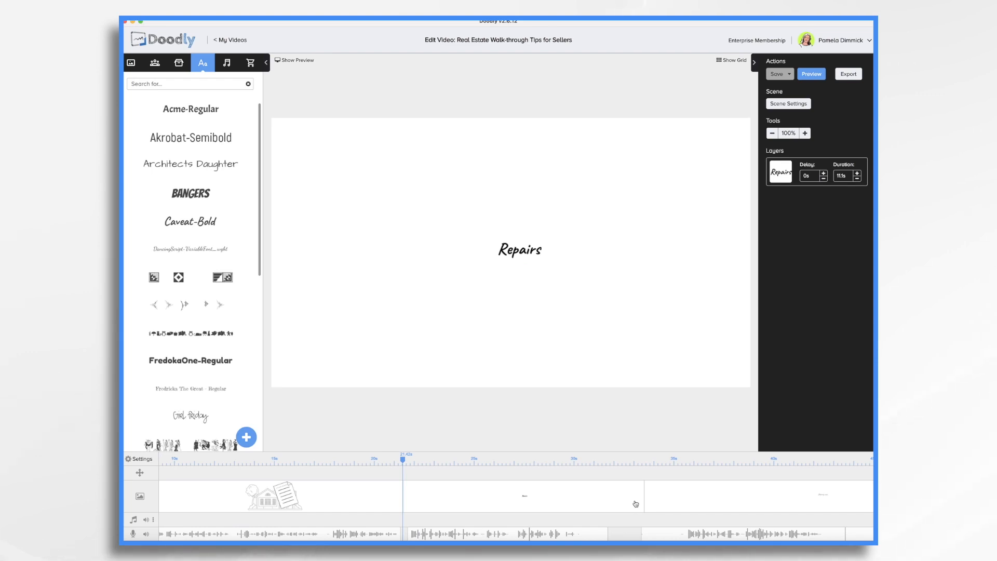
key(super+v)
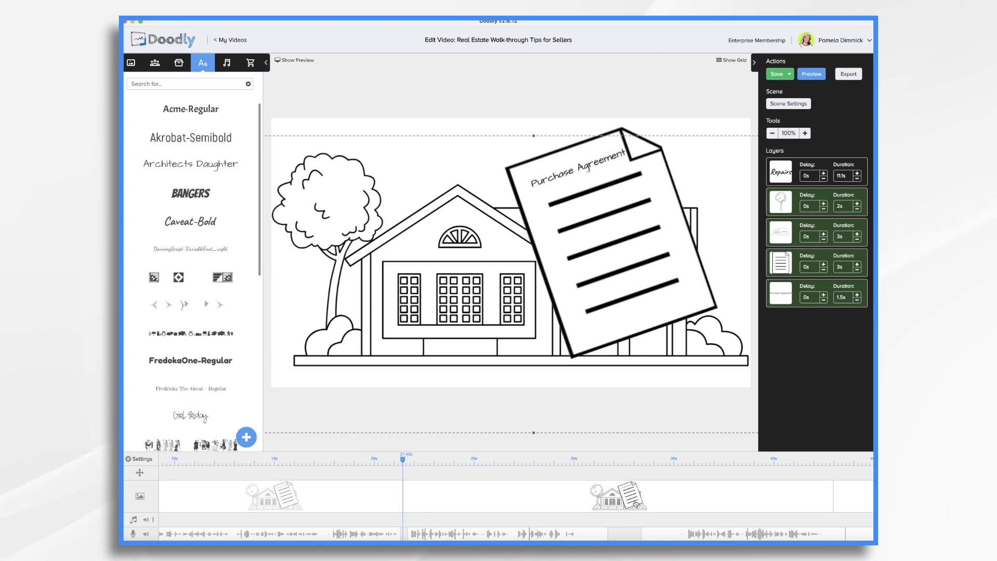
Delete the "Repairs" text from the scene holding the pasted house, tree and document.
click(794, 172)
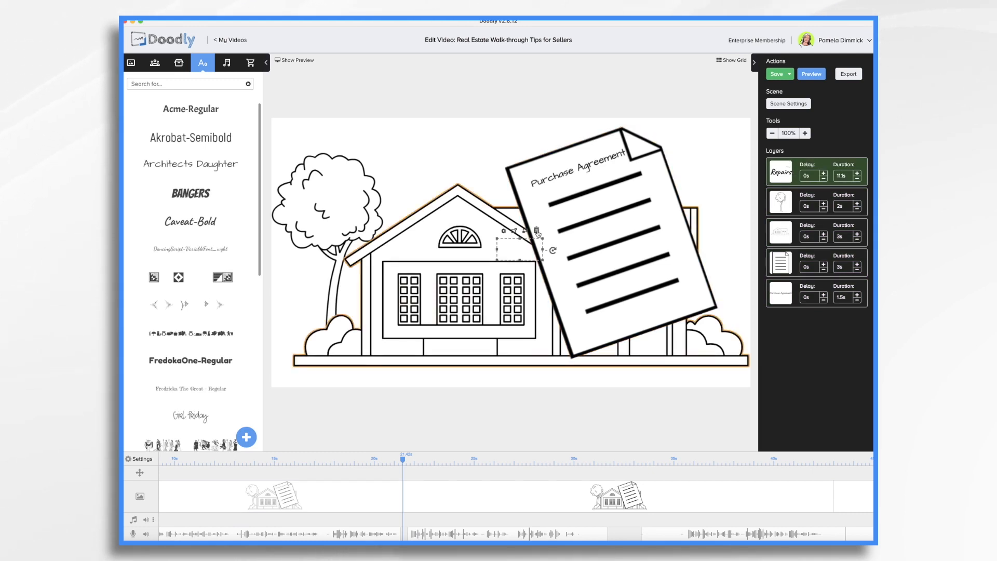
click(537, 230)
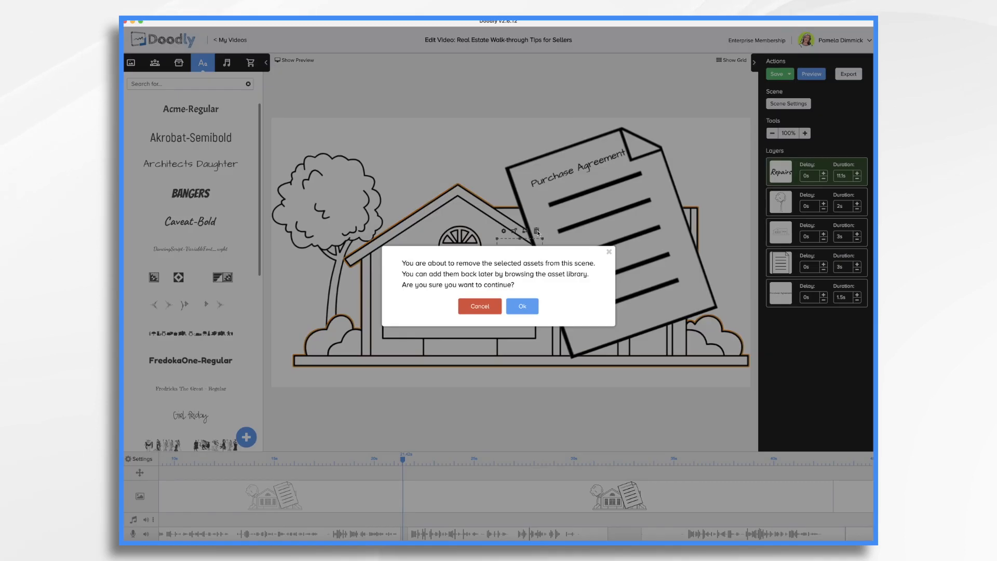
click(521, 306)
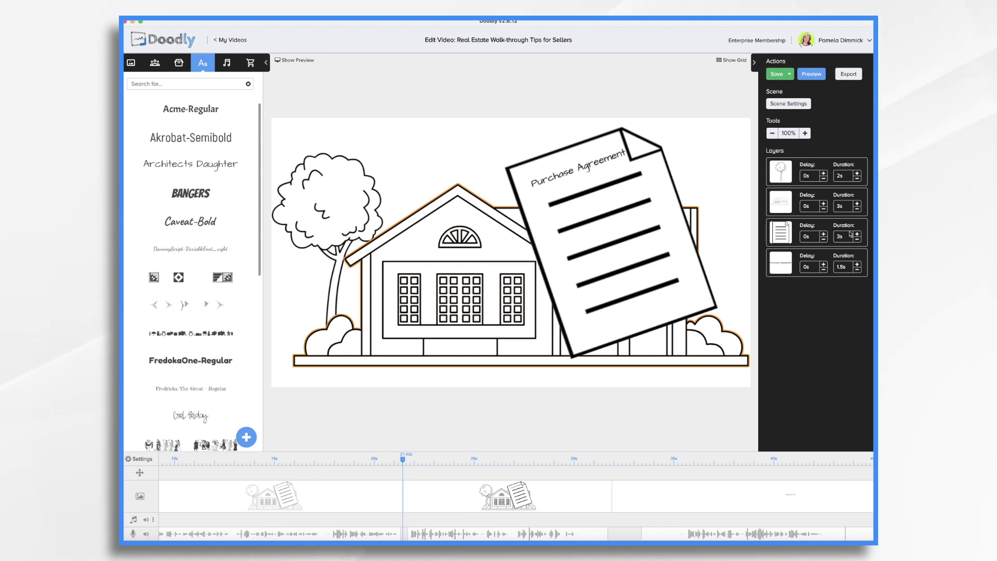
Set the pasted tree's draw duration to 0s and open the house's duration for editing.
click(842, 178)
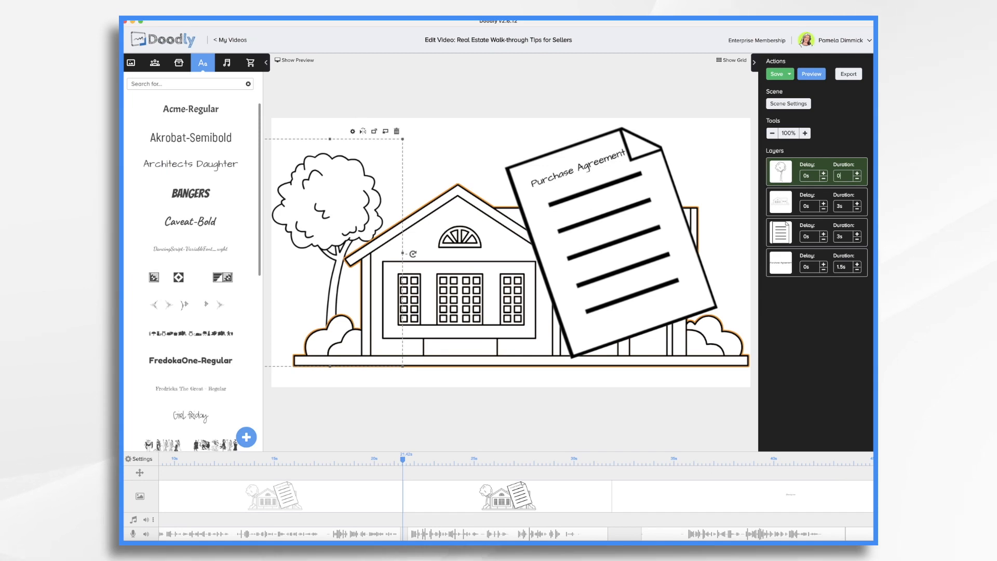
key(Return)
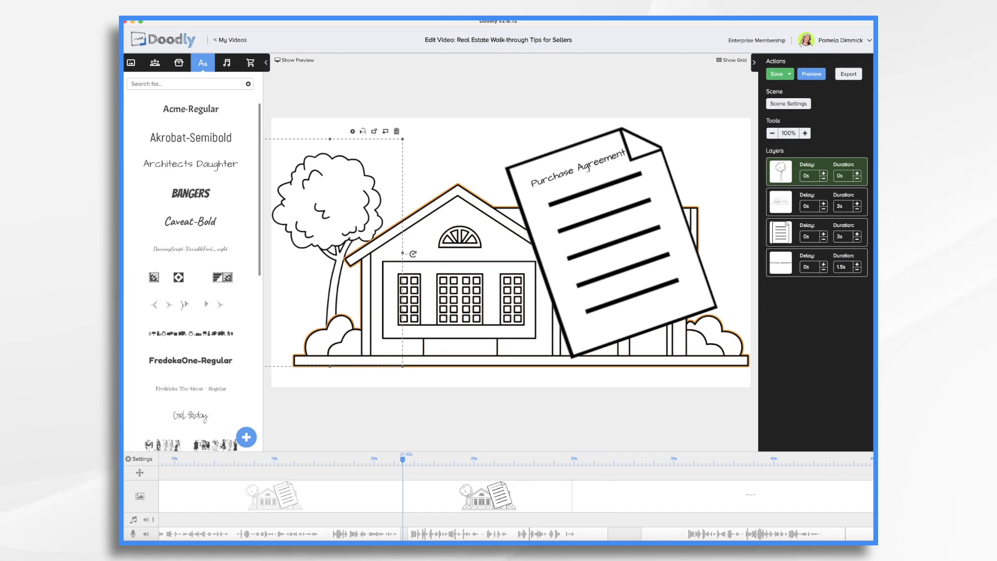
click(847, 210)
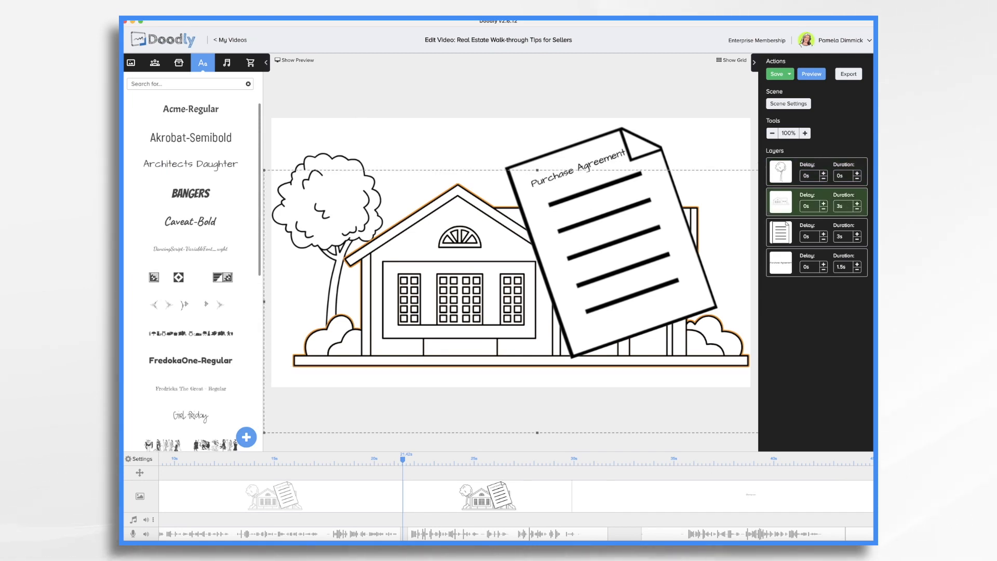
Set the drawing durations of the house and the Purchase Agreement text to 0 seconds.
text(0)
key(Return)
click(844, 239)
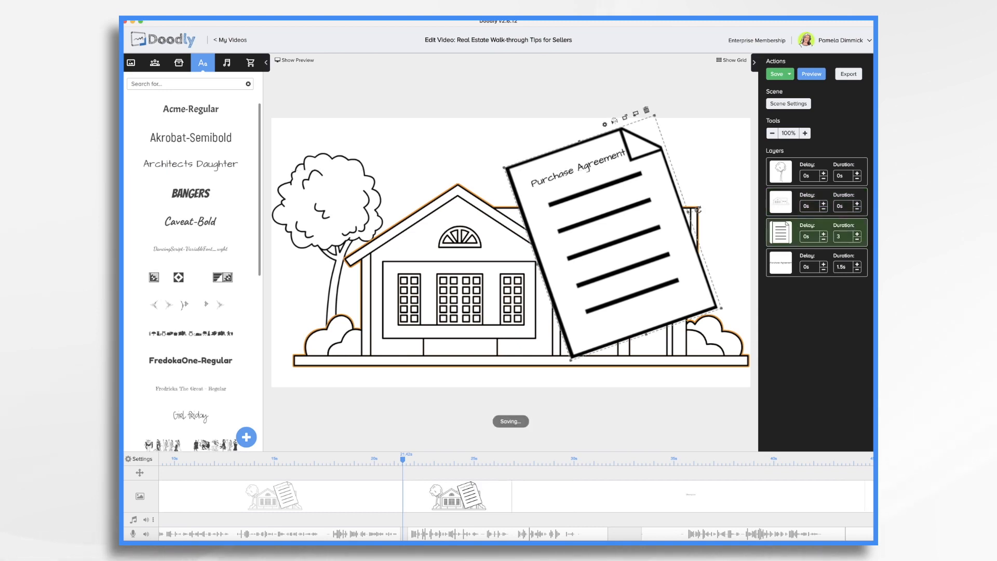
click(846, 268)
key(BackSpace)
key(BackSpace)
key(BackSpace)
key(BackSpace)
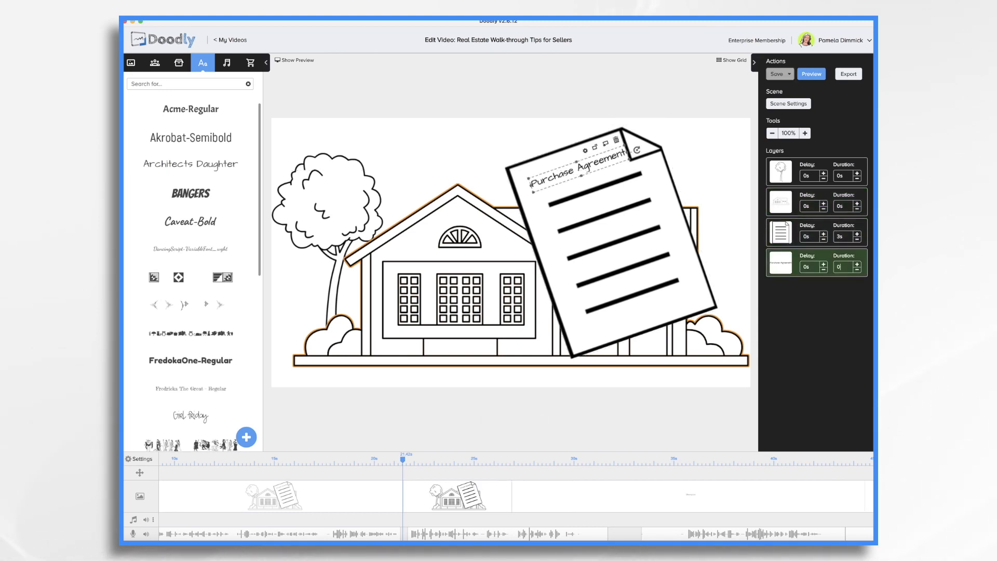
key(Return)
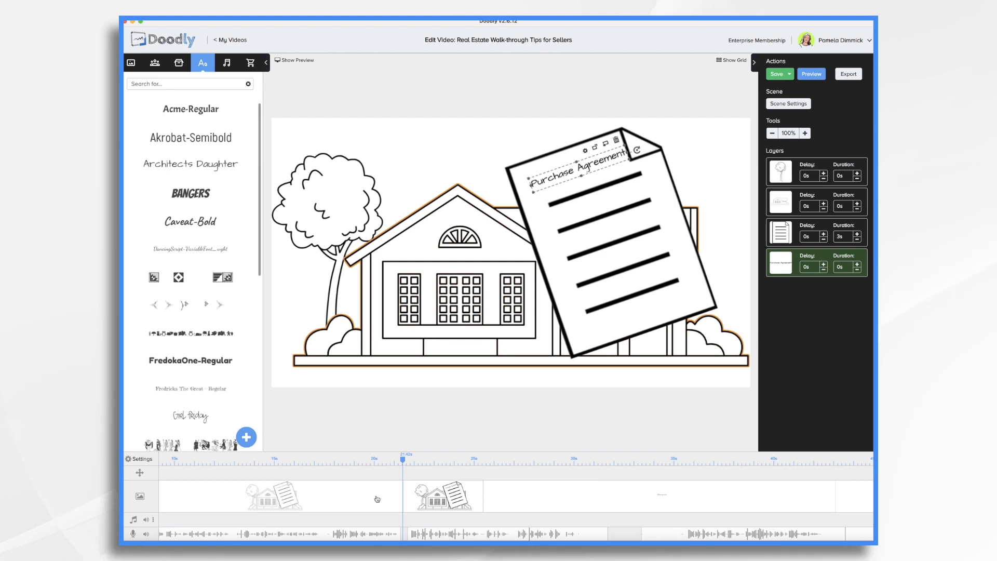
Set the exit animation of the preceding house and purchase agreement scene to None.
drag(377, 499, 559, 503)
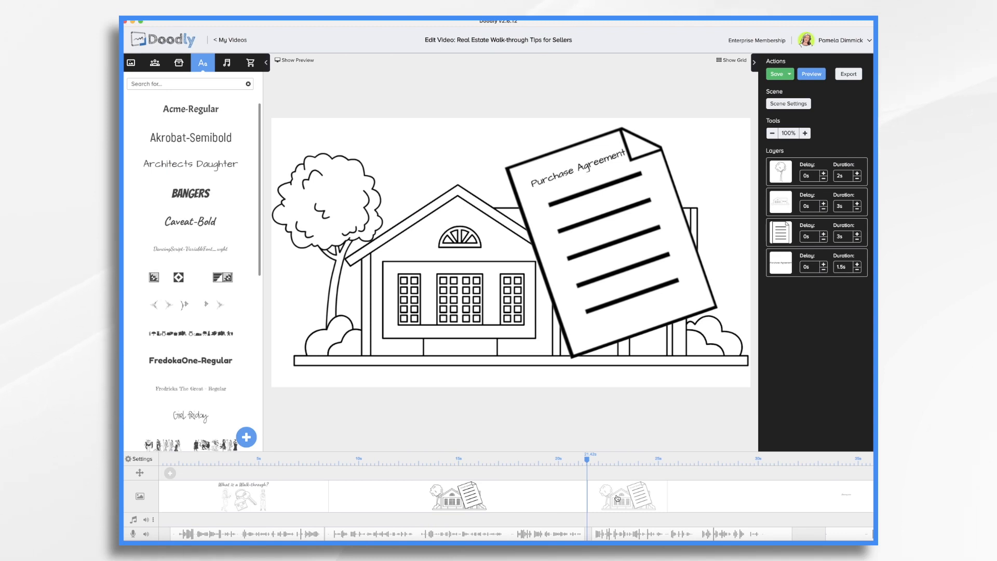
drag(572, 496, 498, 488)
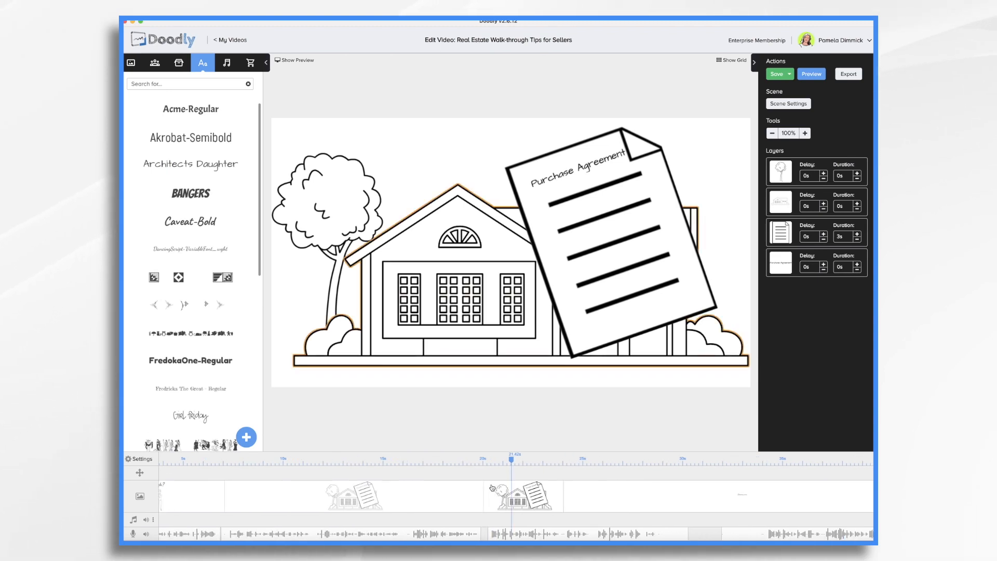
click(729, 190)
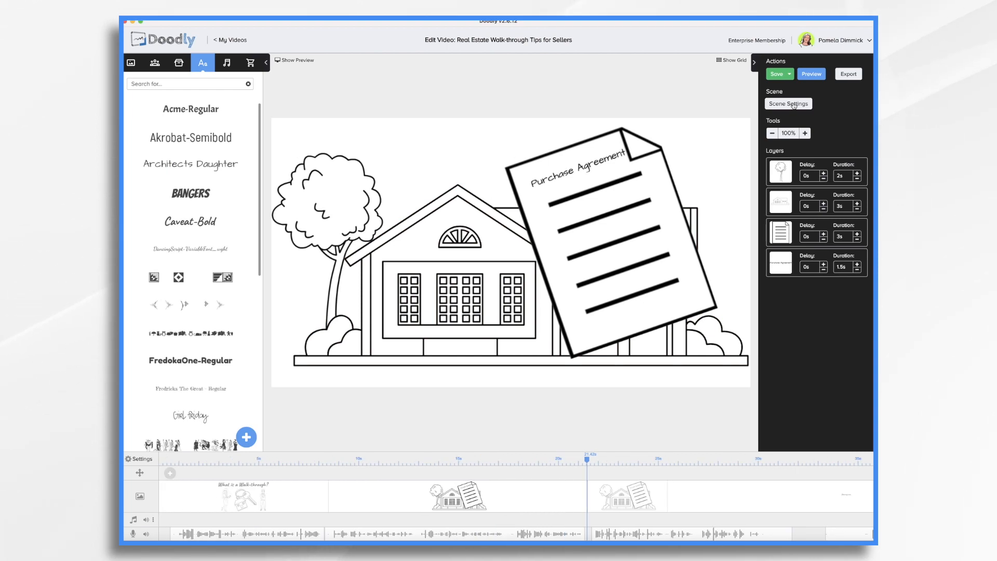
click(793, 104)
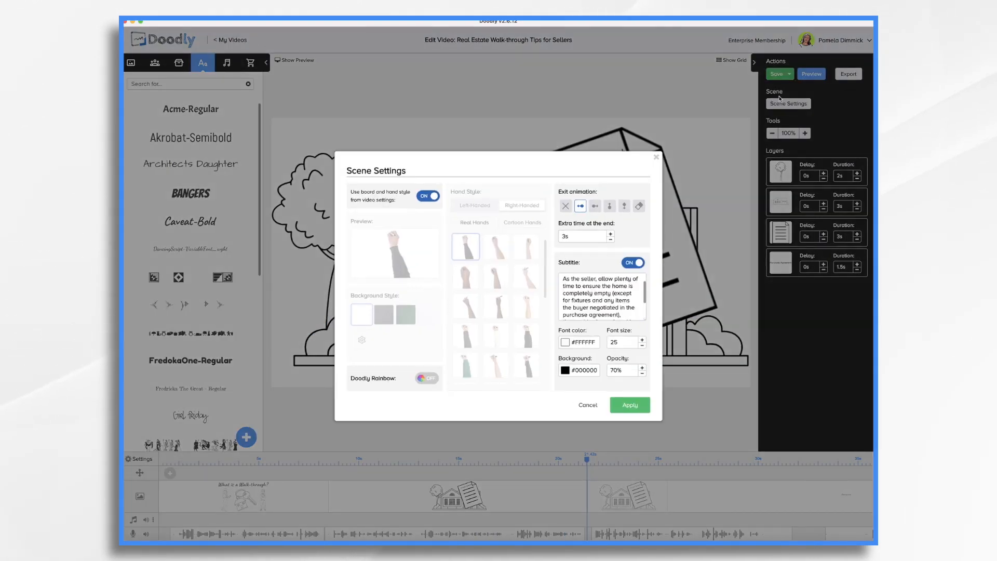
click(566, 208)
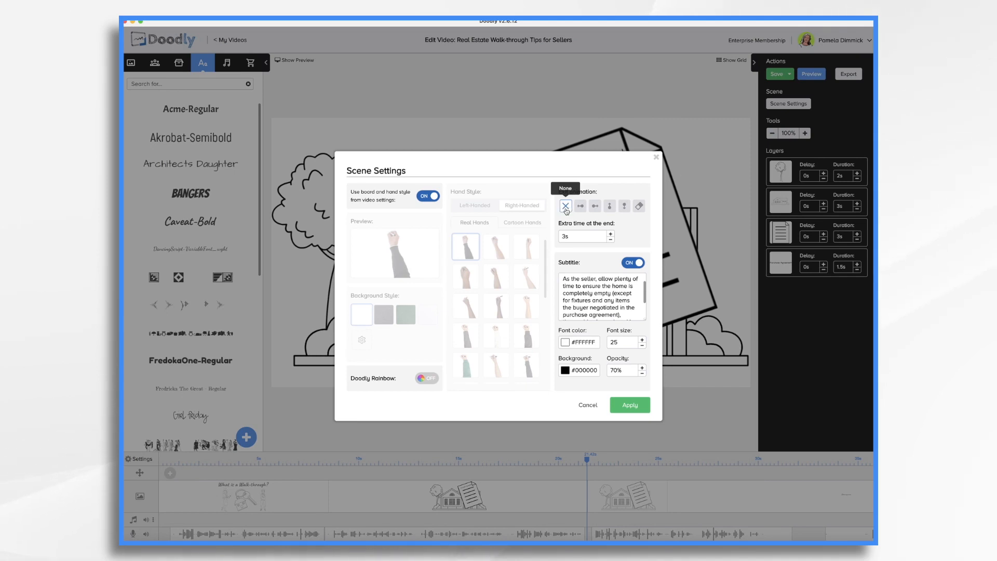
click(629, 405)
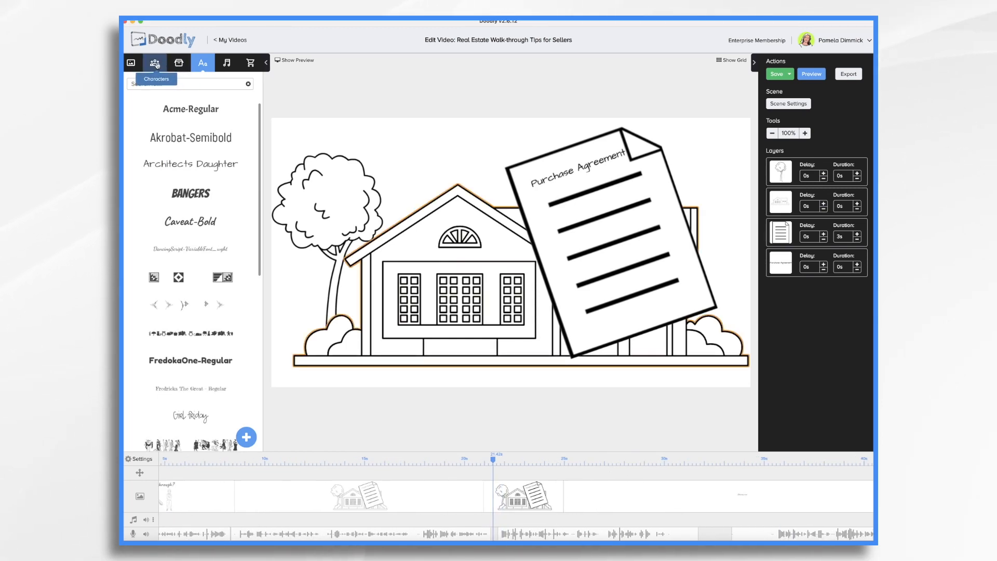
Search the characters for "brad" and add the Bradley electrician to the second house scene without replacing an existing image.
click(155, 63)
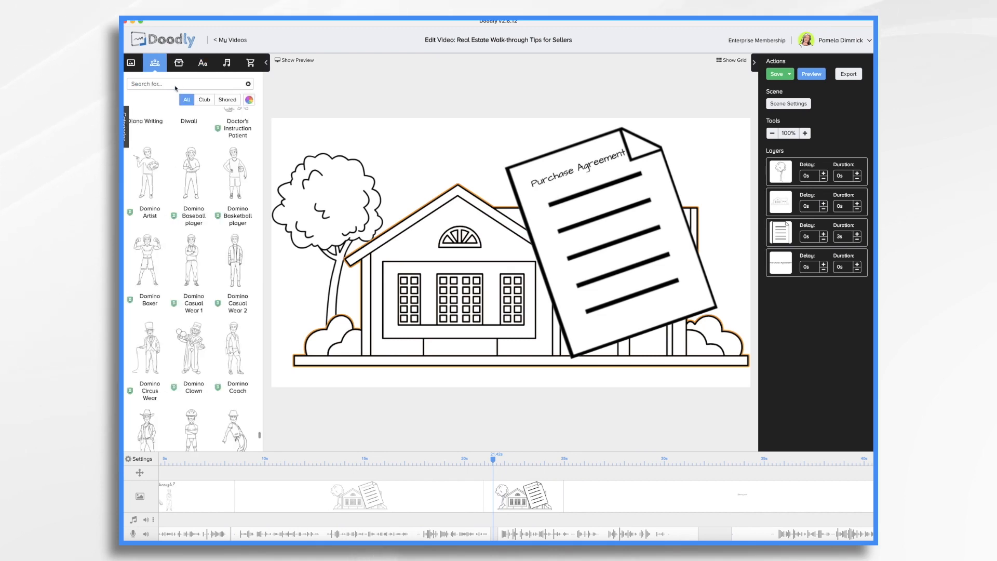
text(brad)
scroll(218, 241, down, 15)
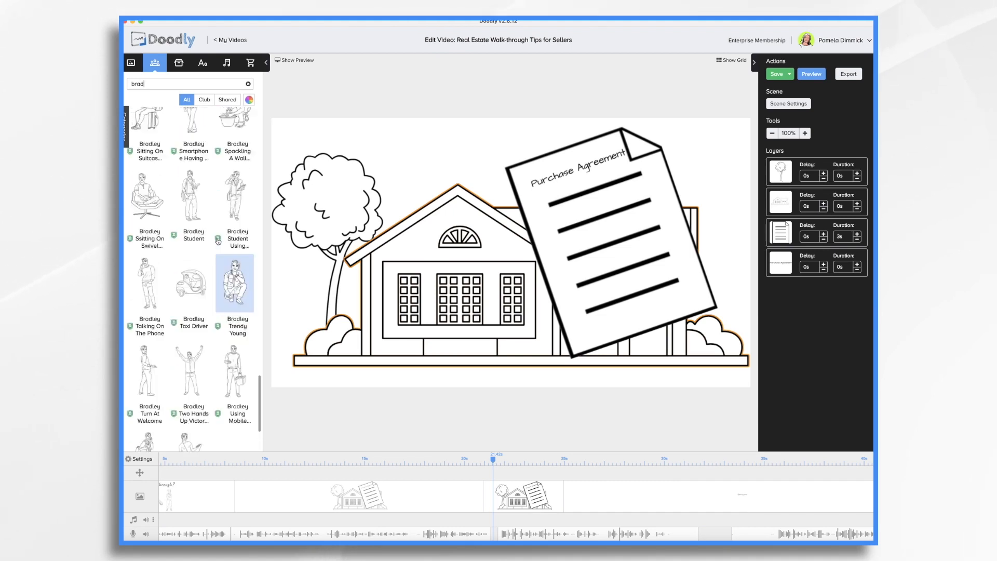
scroll(218, 242, up, 2)
scroll(218, 241, up, 1)
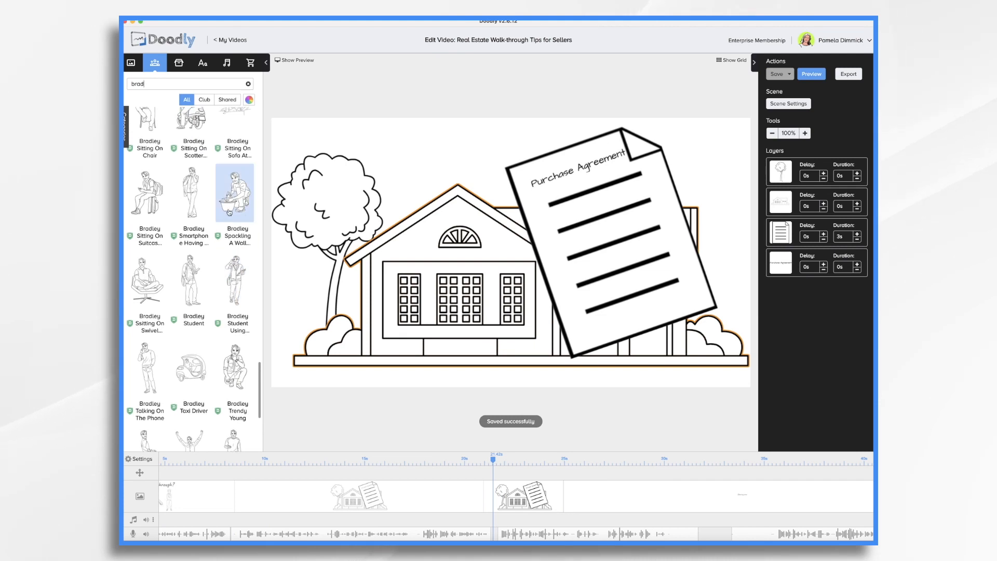
scroll(229, 212, up, 6)
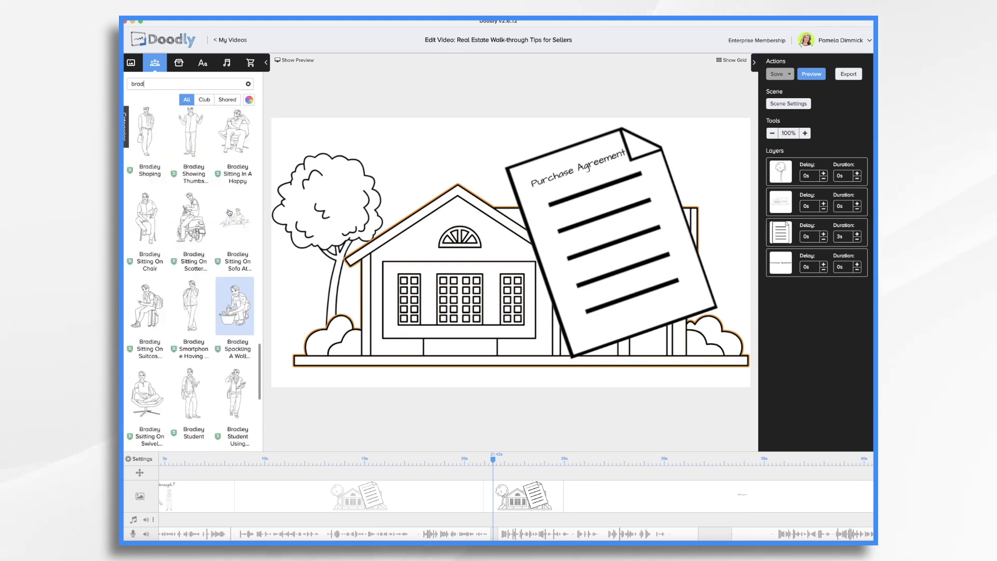
scroll(229, 212, up, 8)
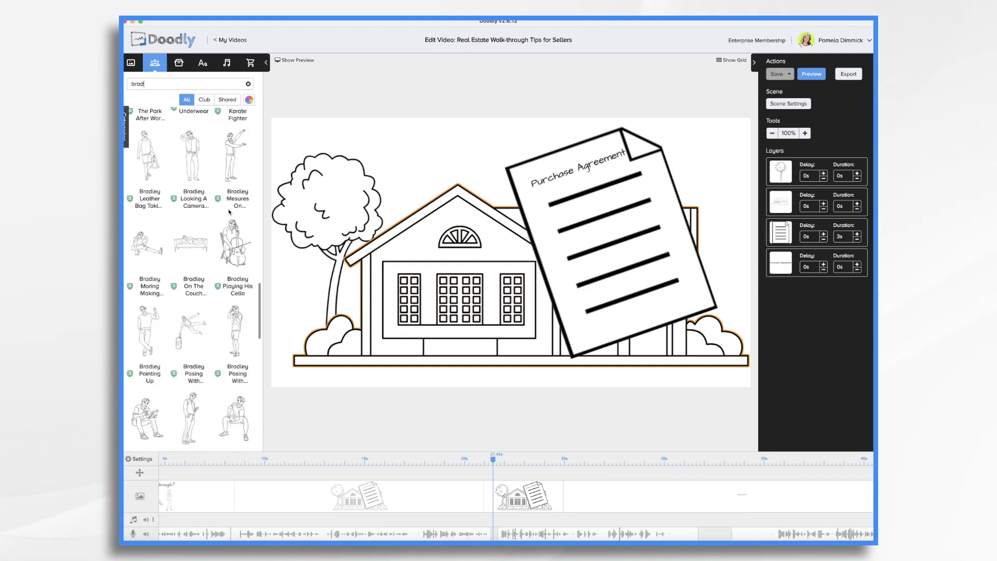
scroll(229, 211, up, 2)
scroll(228, 212, up, 10)
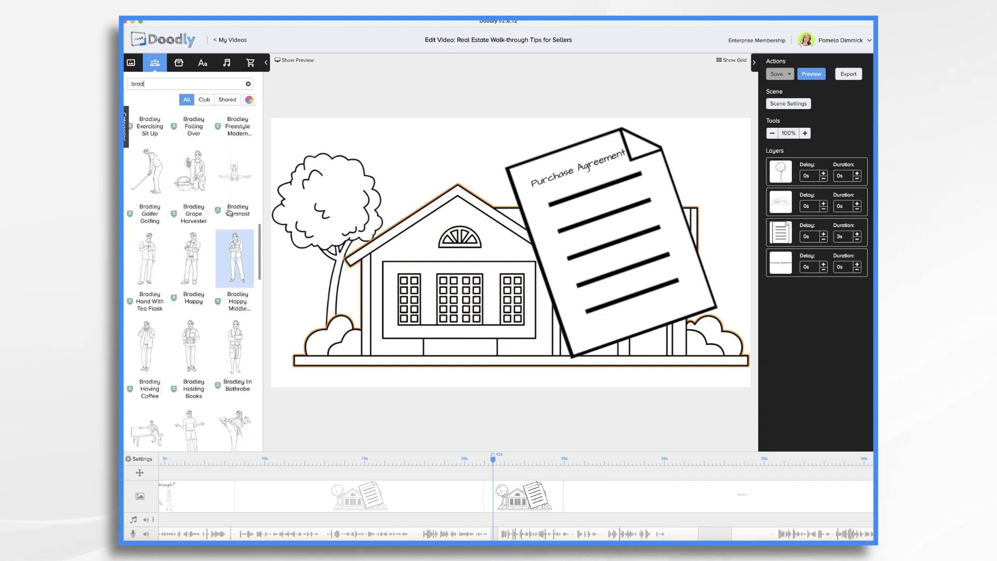
drag(192, 276, 442, 287)
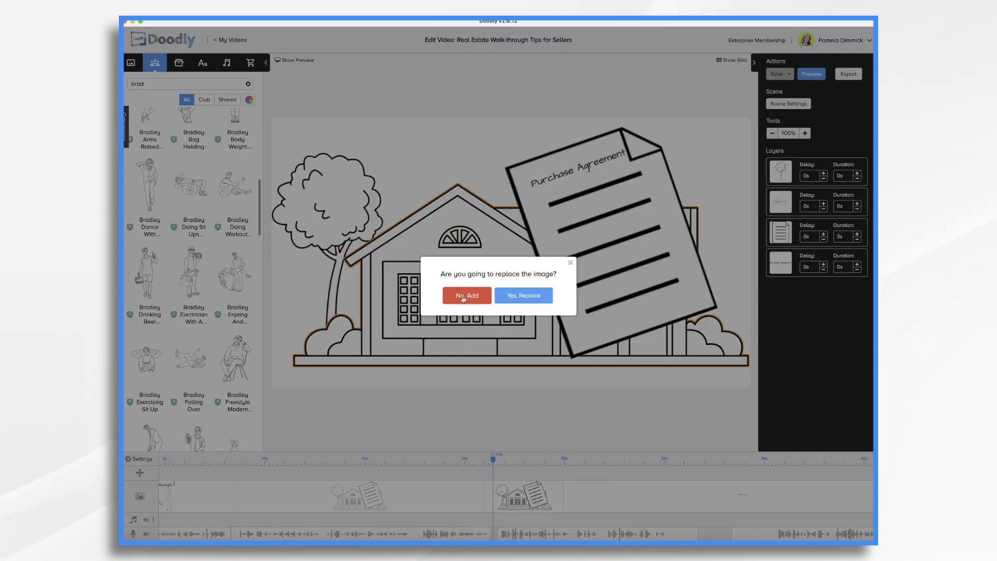
click(463, 297)
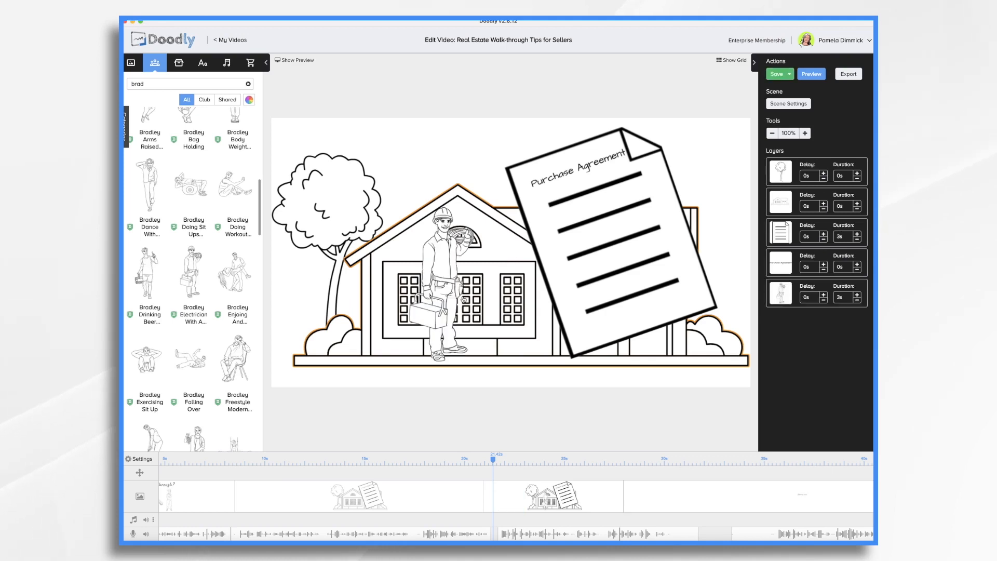
Place the electrician in front of the house's front corner, just beside the tree.
click(447, 249)
drag(482, 203, 506, 152)
drag(454, 223, 394, 251)
drag(395, 182, 394, 254)
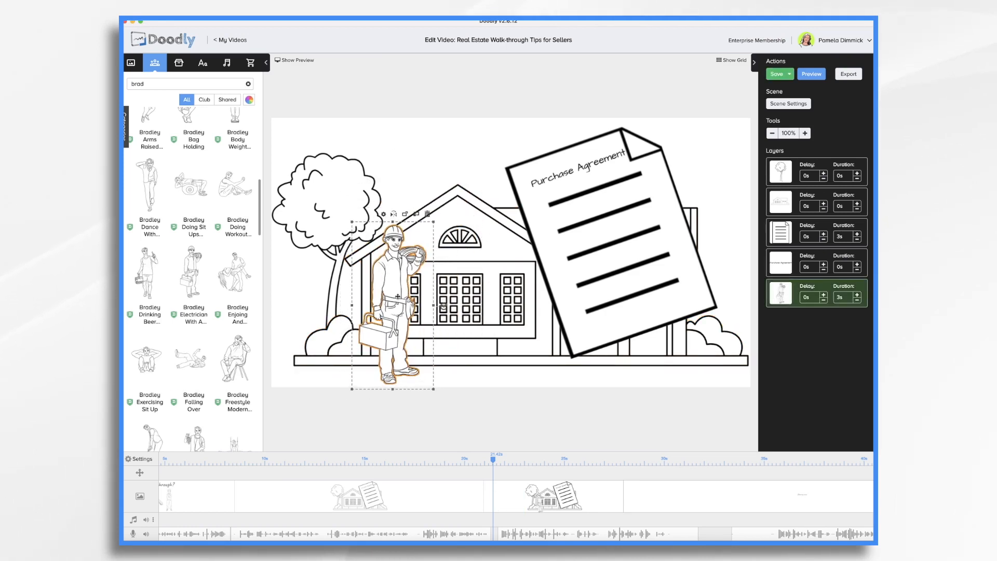
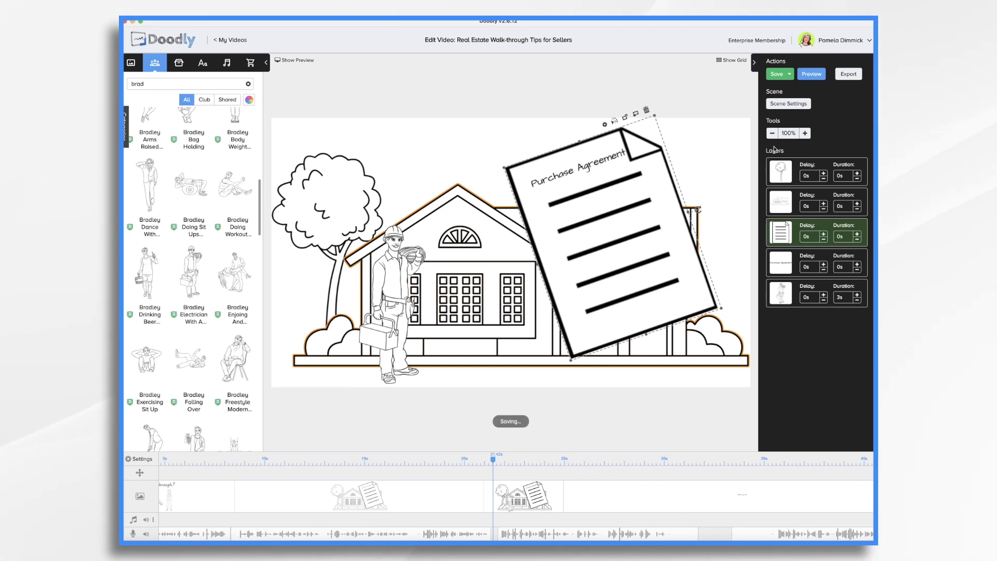
Set the electrician scene's extra time at the end to 6 seconds and preview the scene.
click(792, 103)
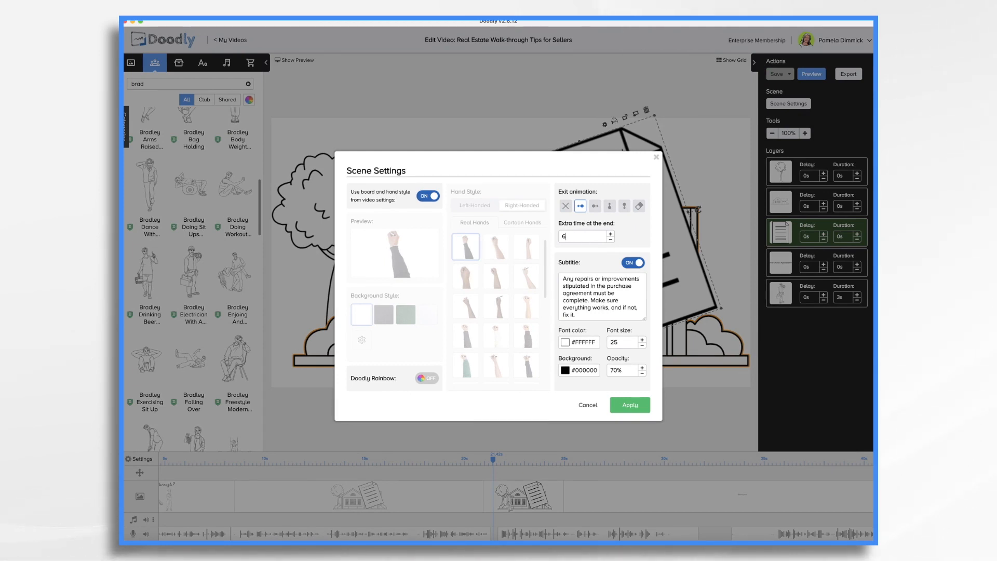
click(630, 405)
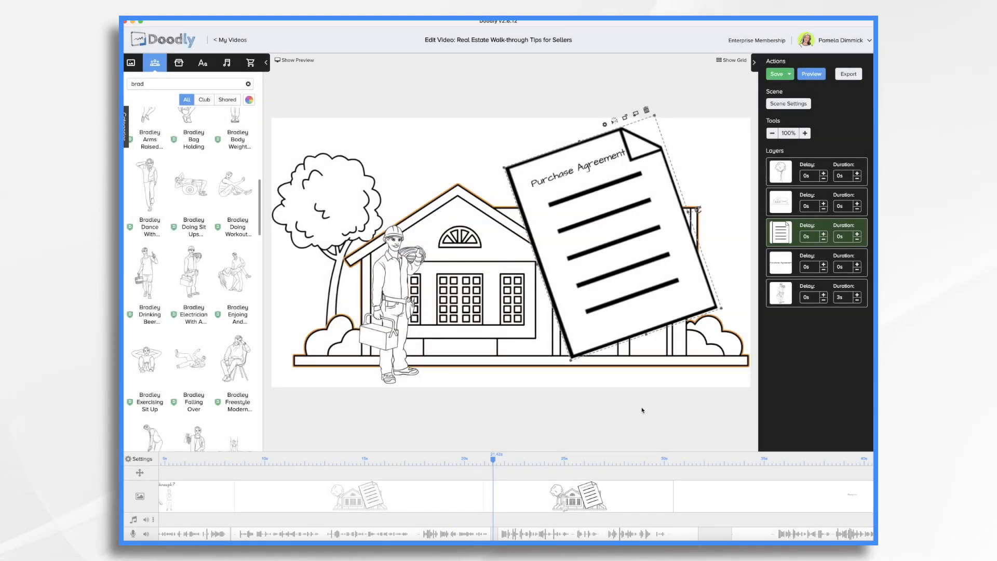
right_click(604, 492)
click(625, 442)
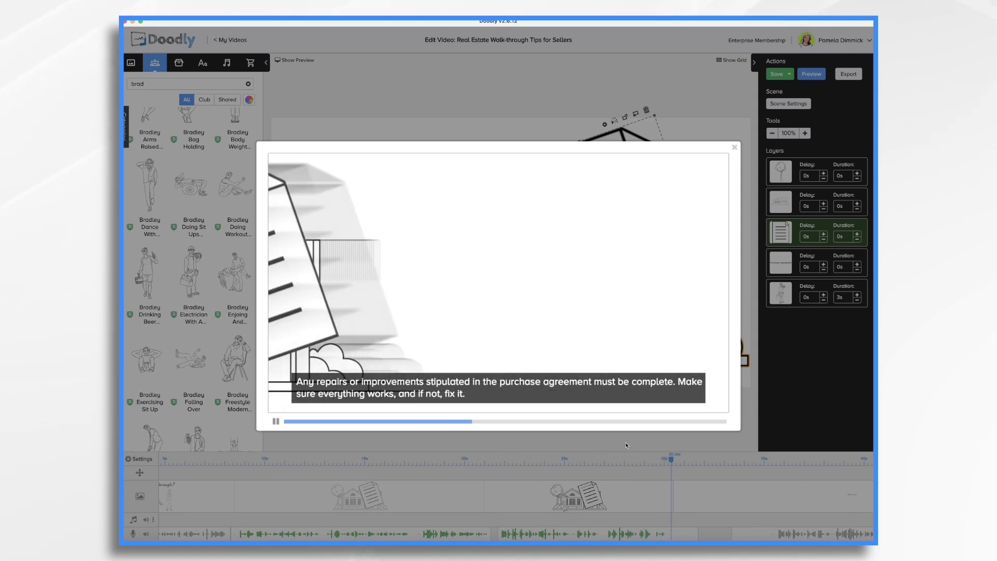
click(734, 147)
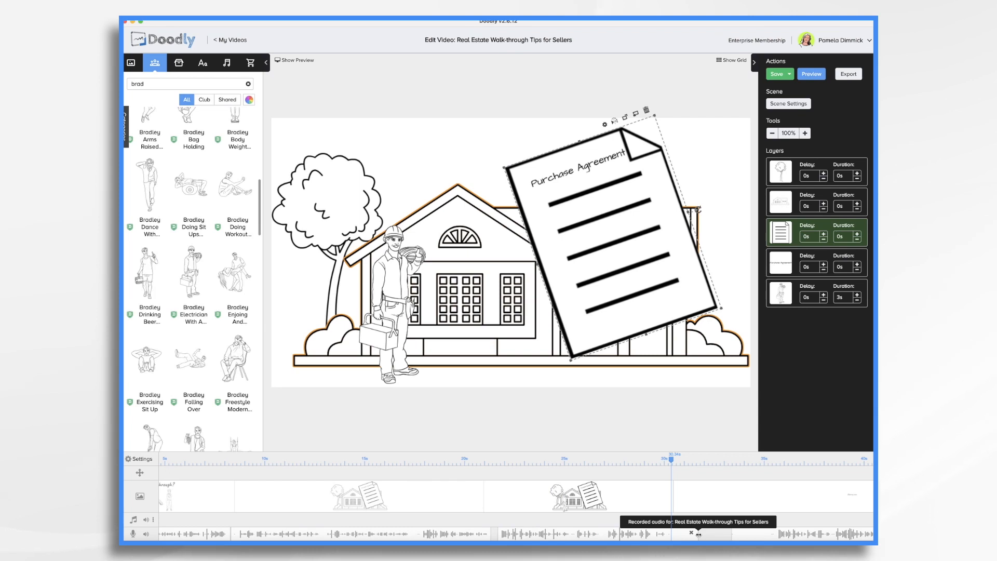
Check the Cleaning crew scene that follows, and duplicate the electrician scene ahead of it.
drag(697, 534, 676, 536)
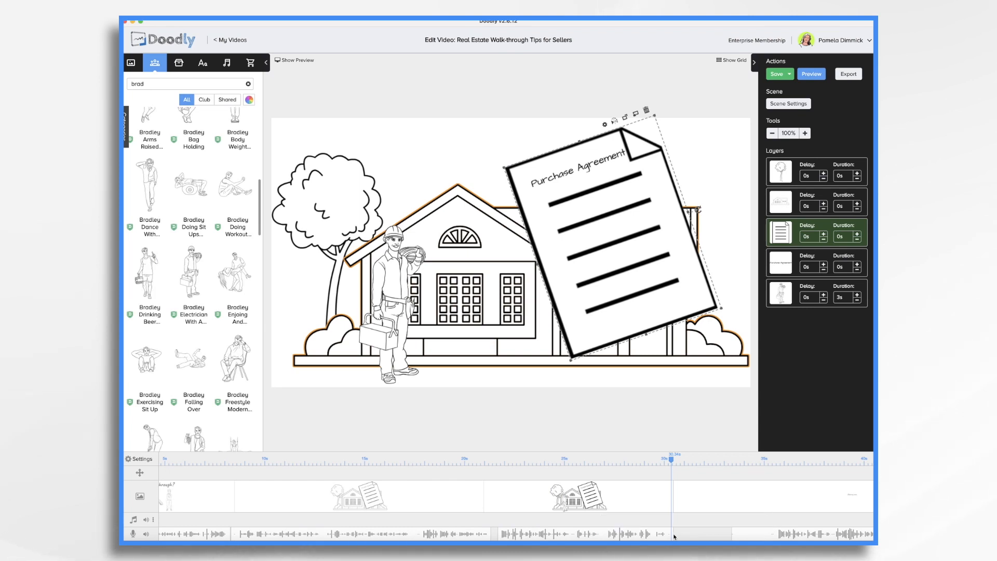
scroll(650, 506, right, 5)
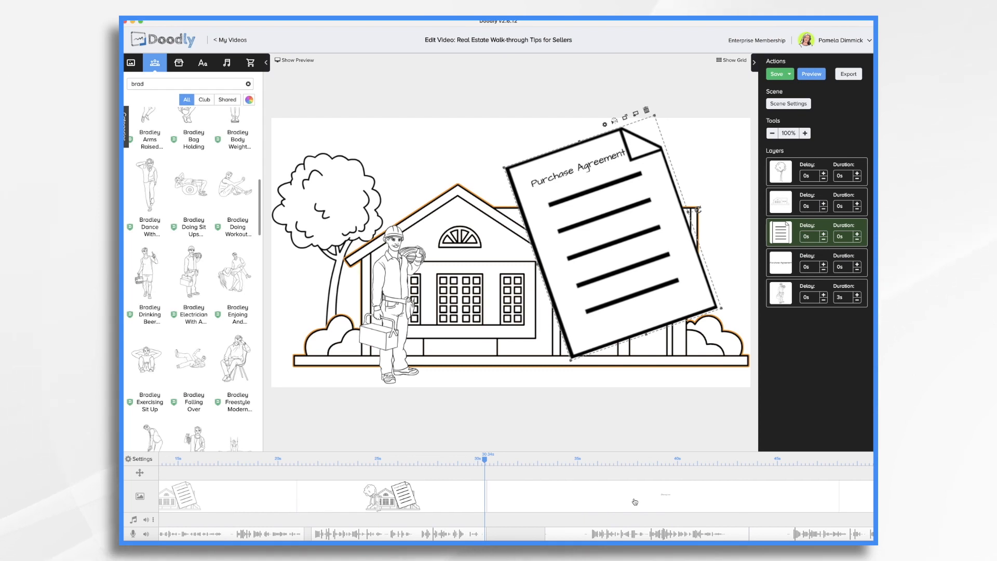
click(634, 502)
scroll(634, 501, right, 4)
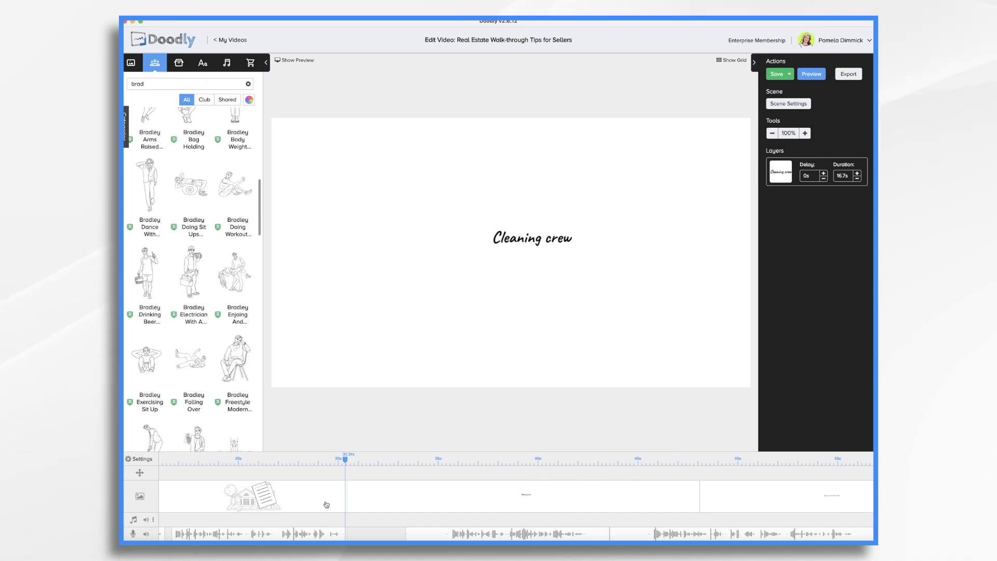
scroll(367, 510, left, 5)
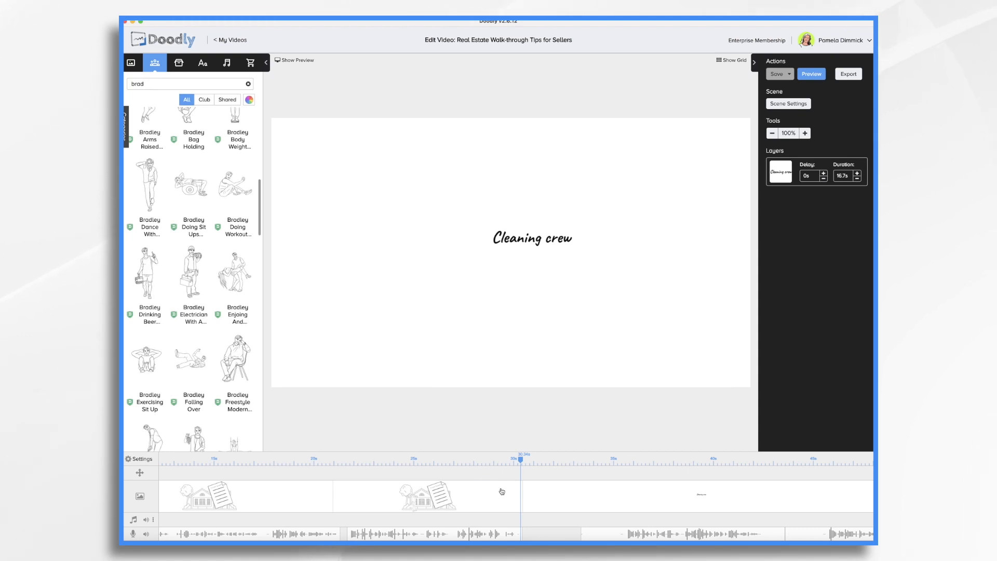
right_click(501, 491)
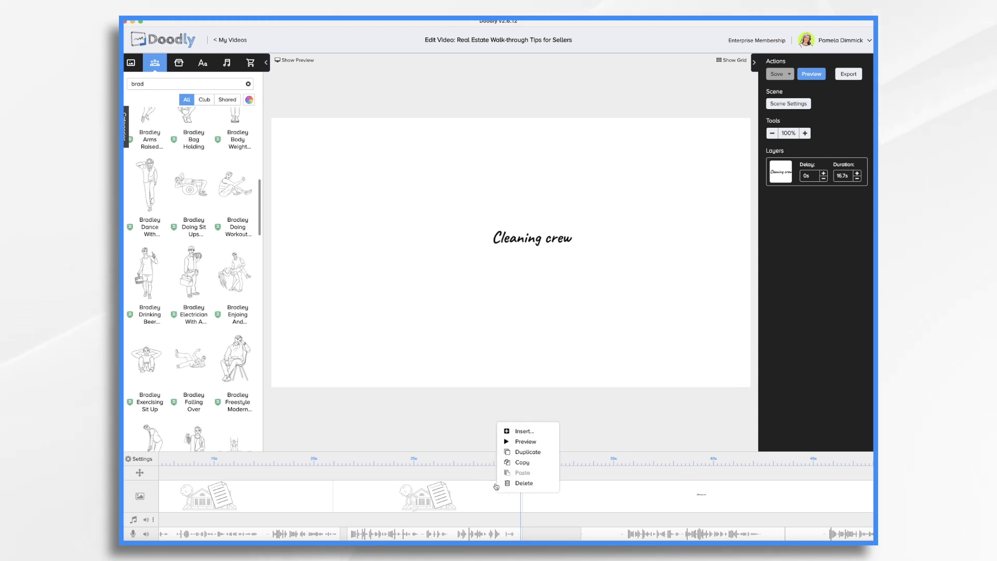
click(528, 451)
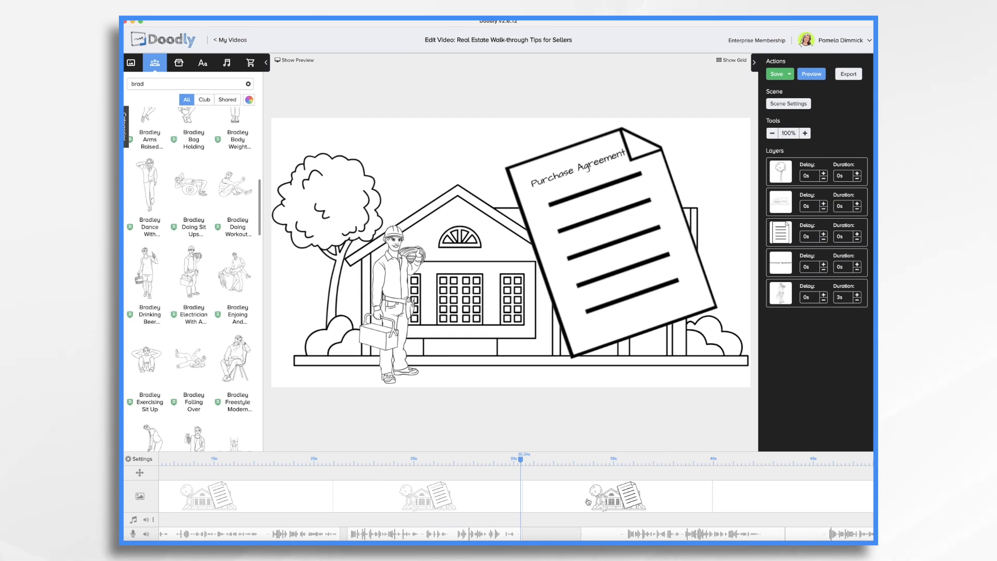
Set the exit animation of the original electrician scene to None.
click(496, 497)
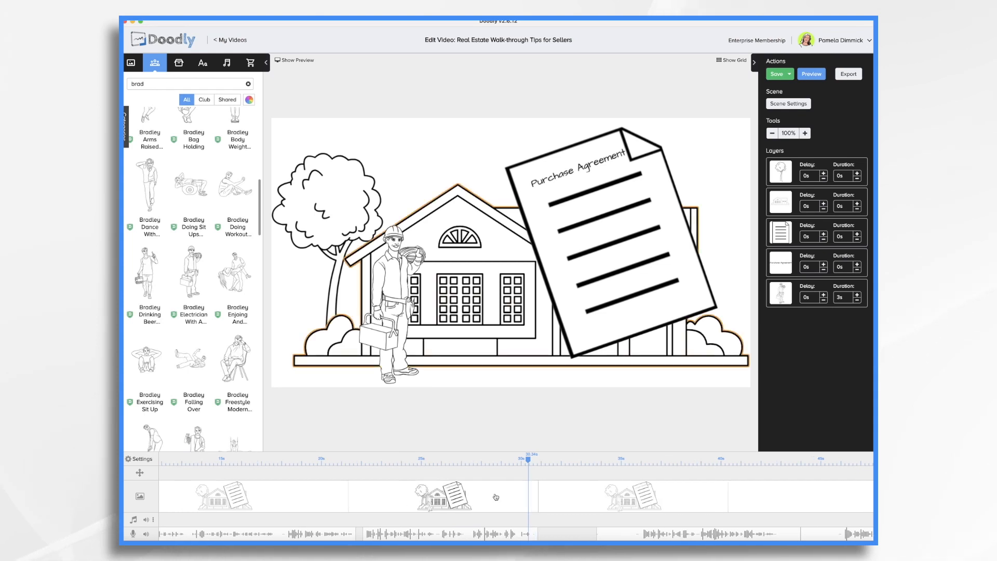
click(789, 104)
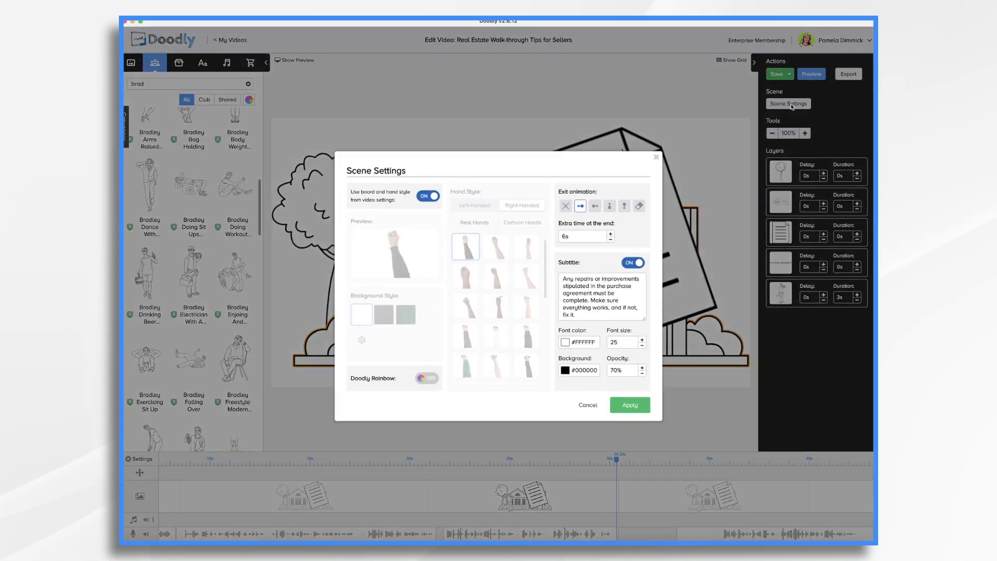
click(566, 207)
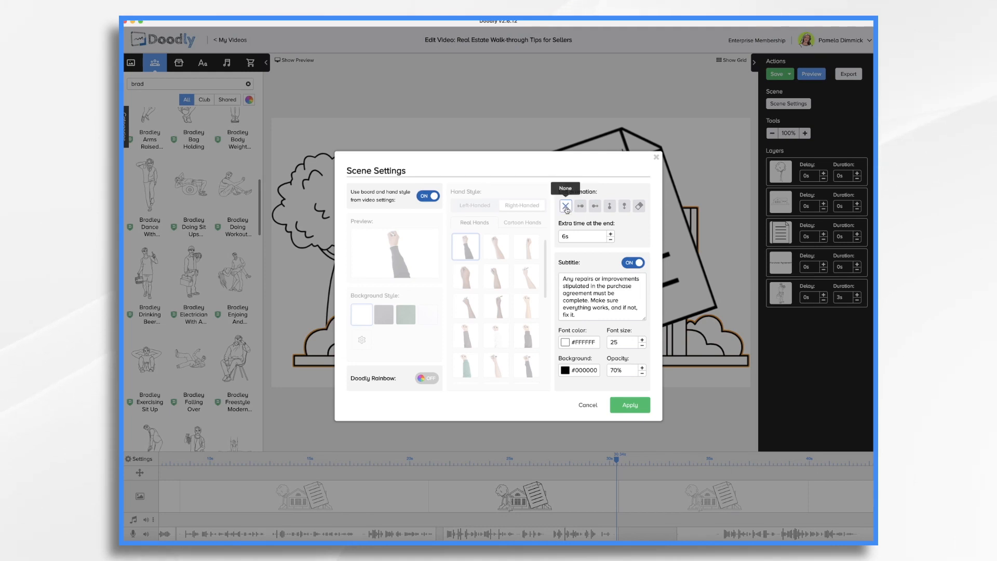
click(630, 405)
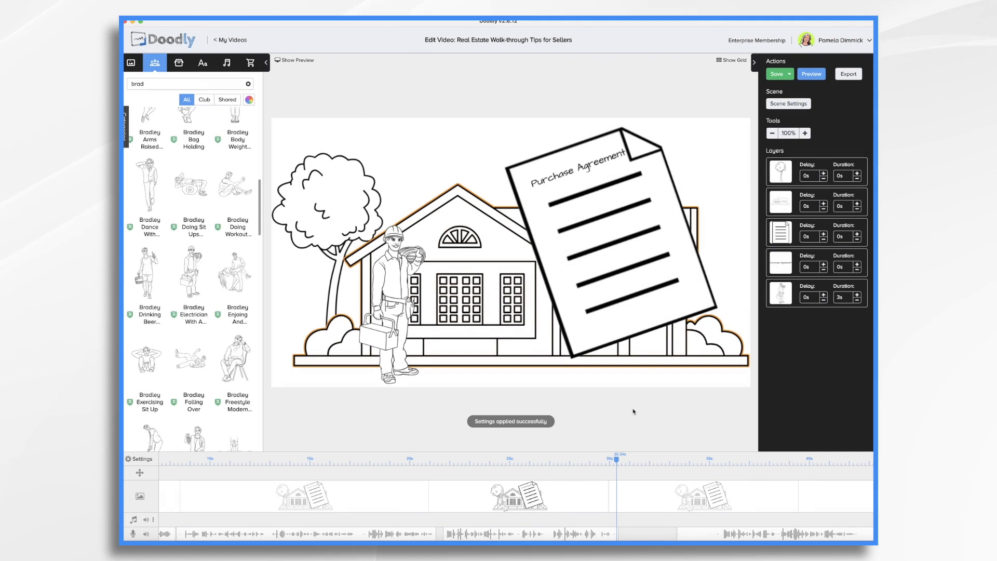
Set the electrician layer's drawing duration to 0 seconds in the duplicated scene.
click(648, 497)
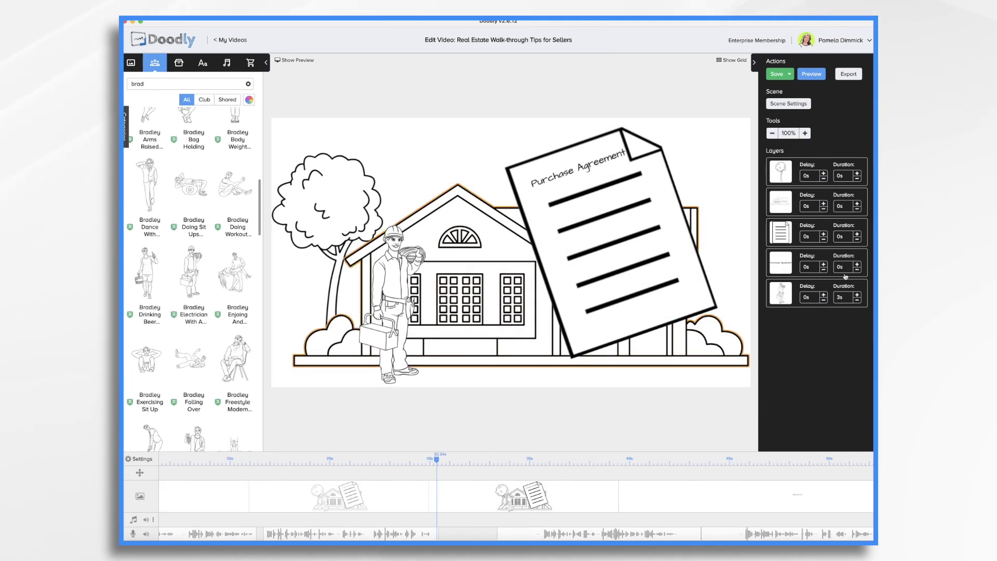
click(844, 301)
key(BackSpace)
key(BackSpace)
text(0)
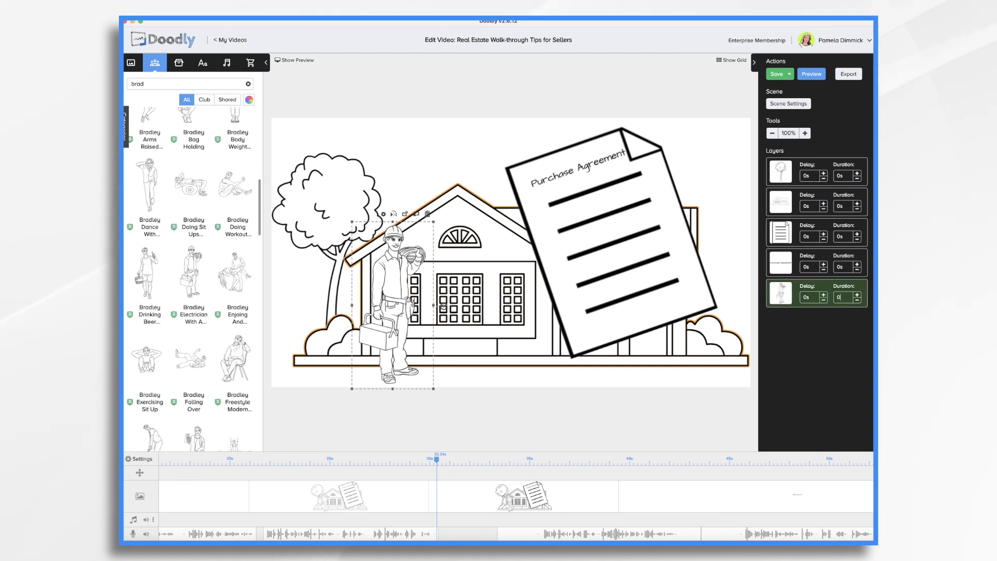
key(Return)
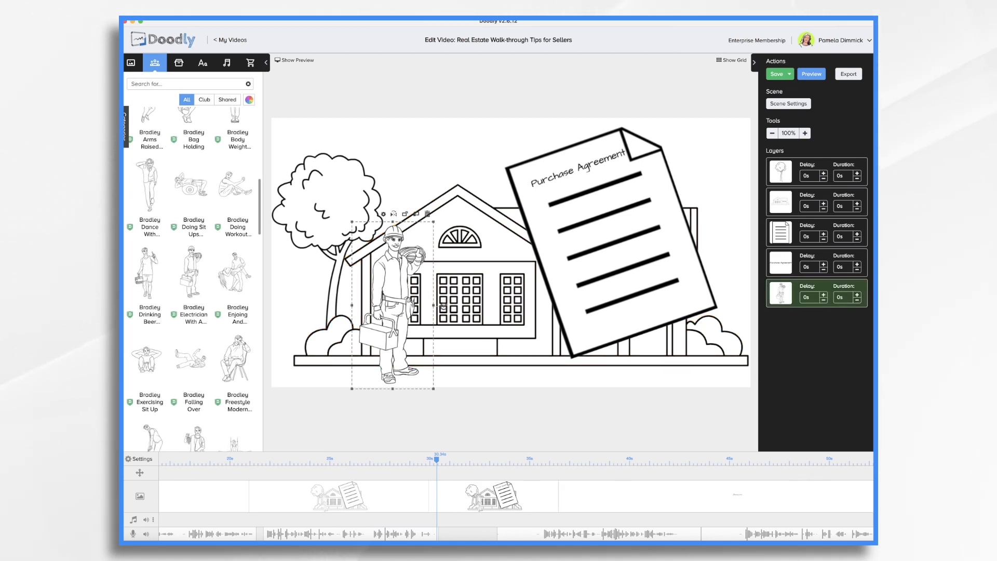
Find the "Camila Cleaning 1" character with the broom and place her beside the electrician in front of the house.
text(camil)
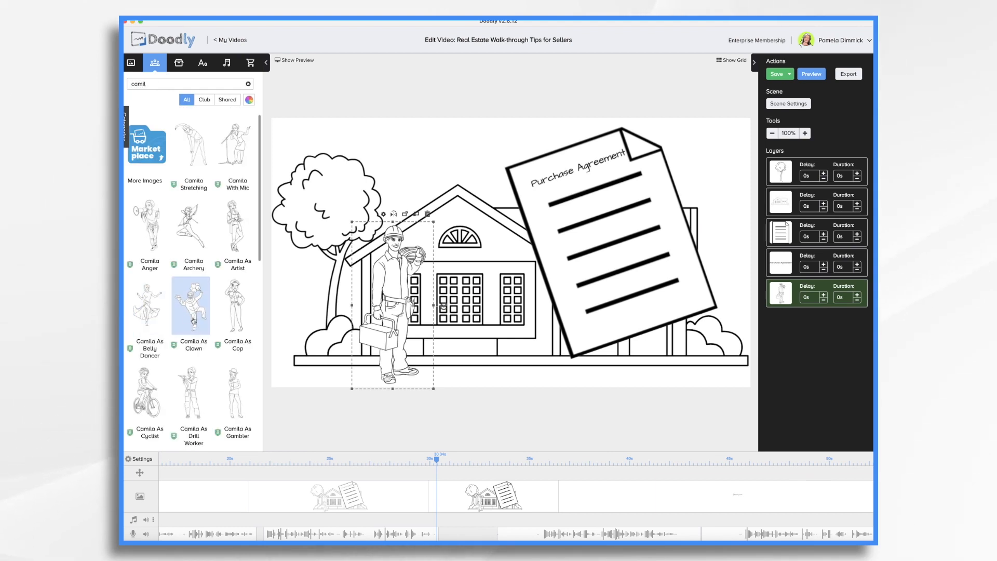
scroll(193, 320, down, 5)
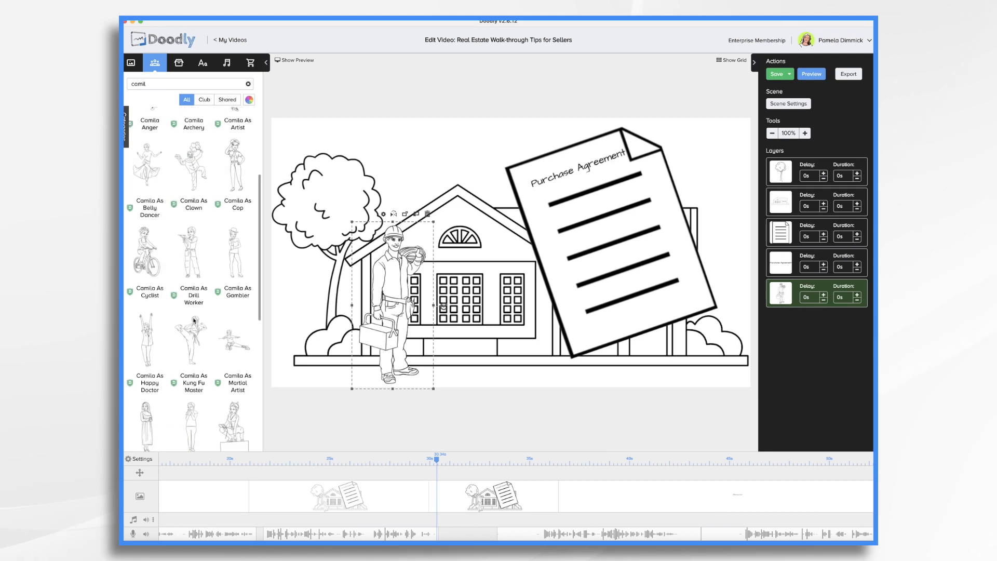
scroll(194, 320, down, 5)
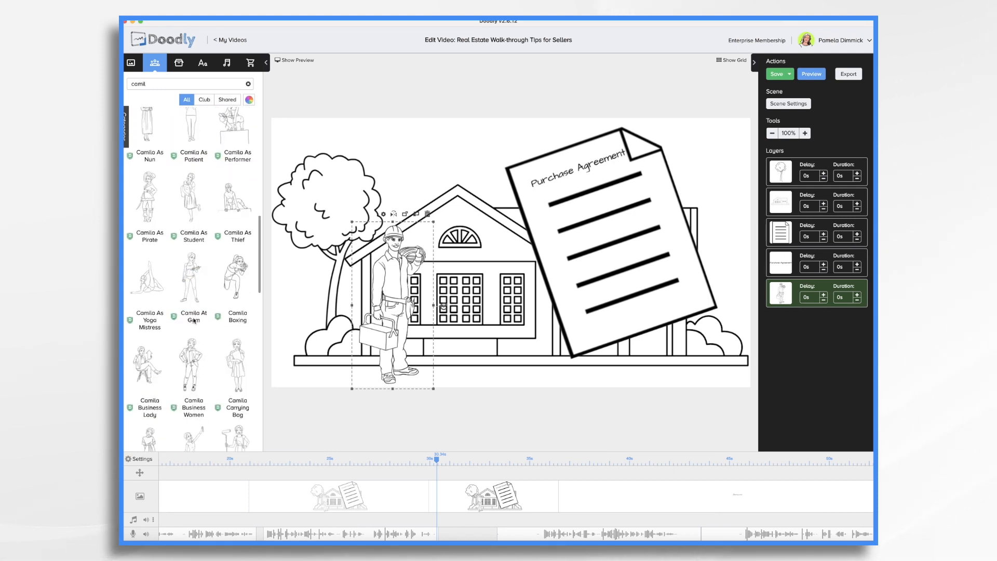
scroll(193, 320, down, 4)
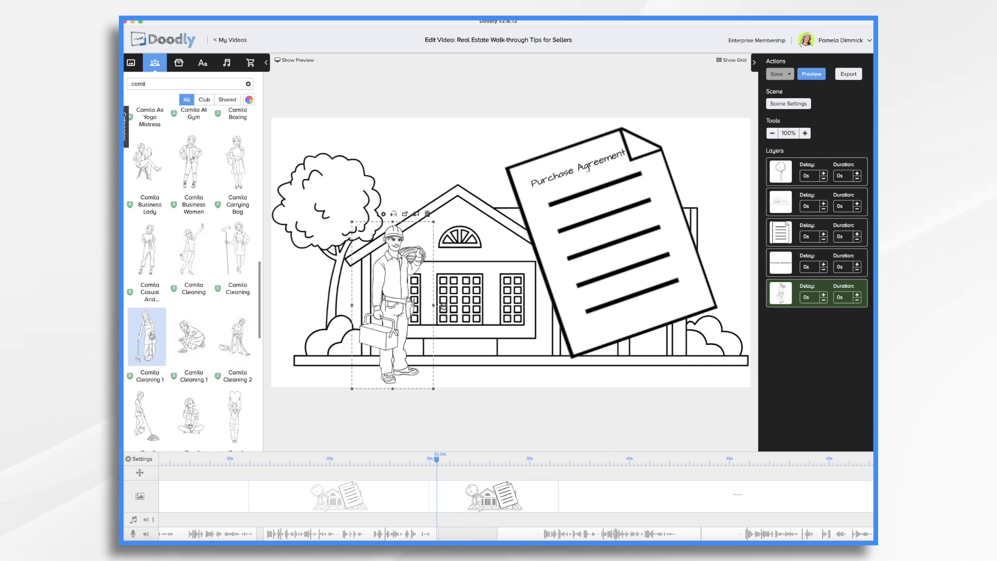
drag(160, 338, 444, 318)
click(467, 294)
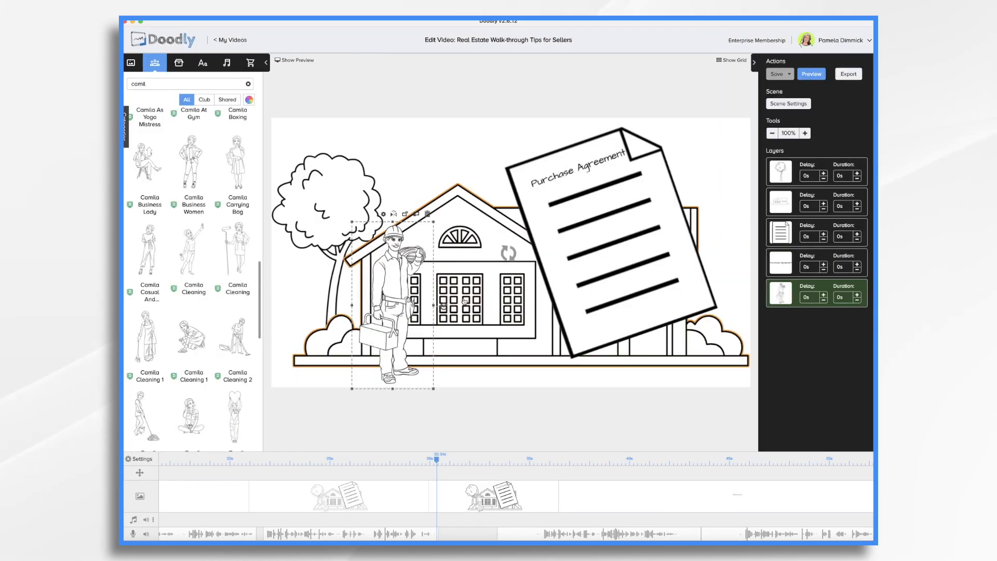
drag(517, 288, 486, 282)
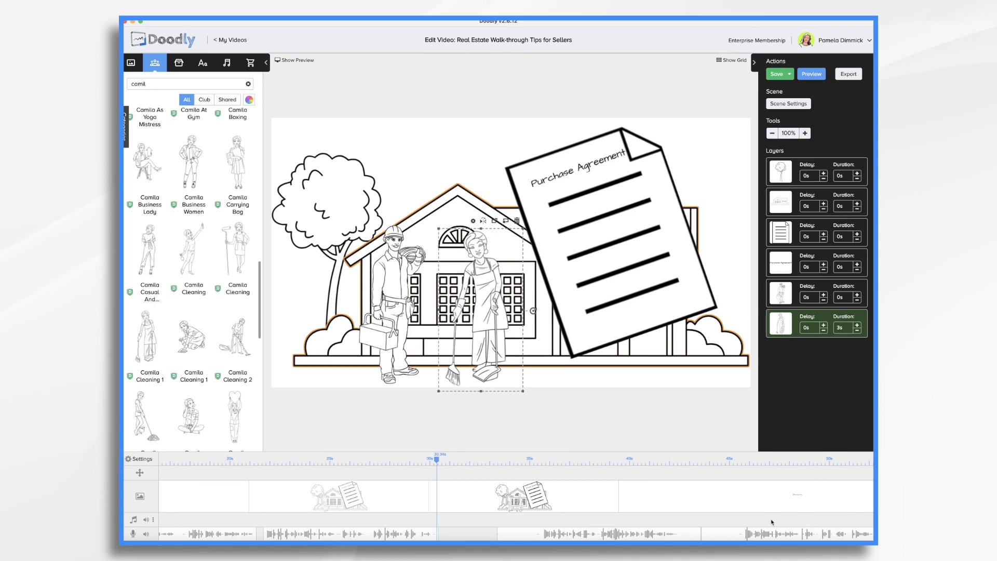
Trim the silence from both ends of the duplicated scene's narration clip and move it to the scene's start.
drag(685, 531, 626, 533)
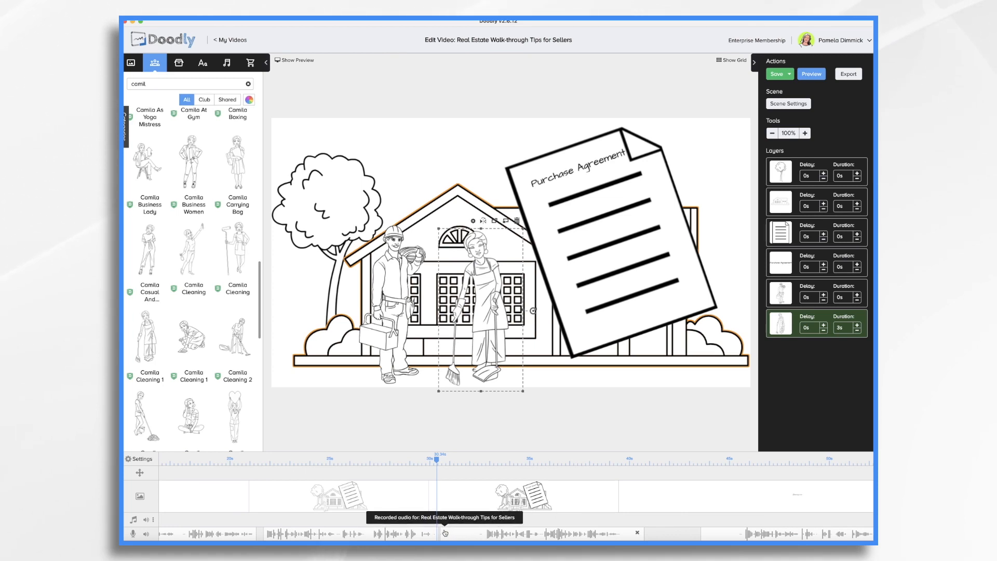
drag(441, 534, 483, 533)
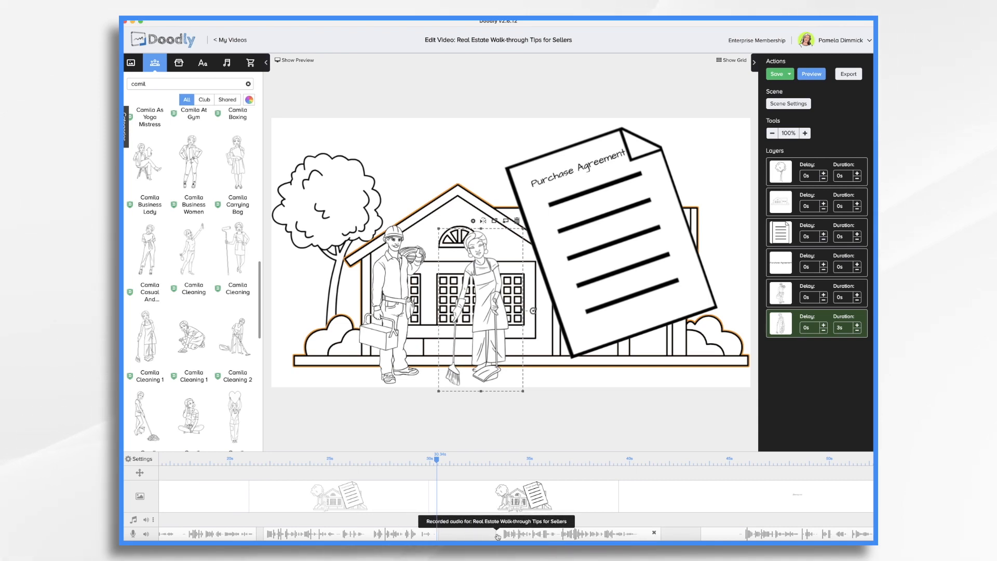
drag(585, 535, 534, 533)
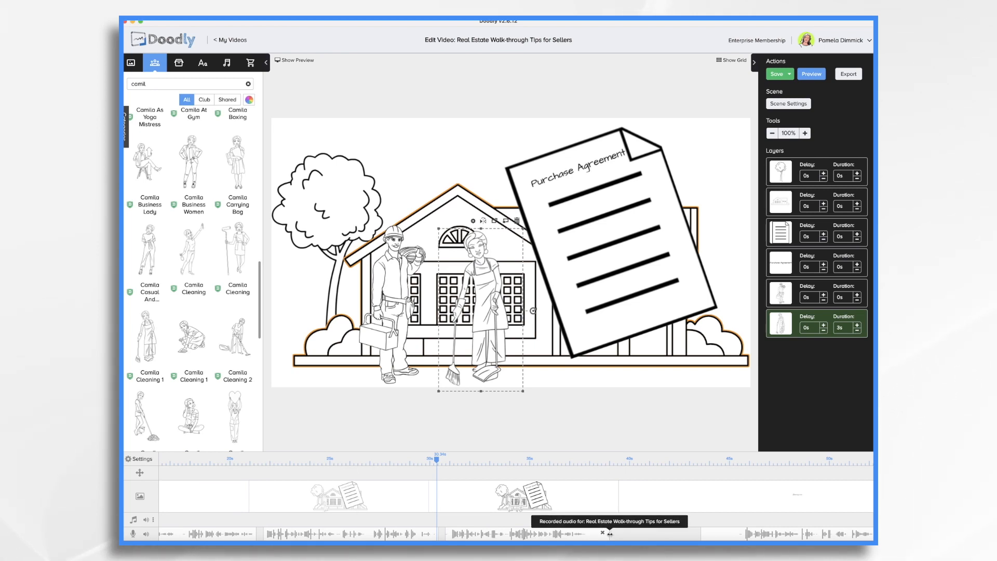
drag(609, 533, 593, 533)
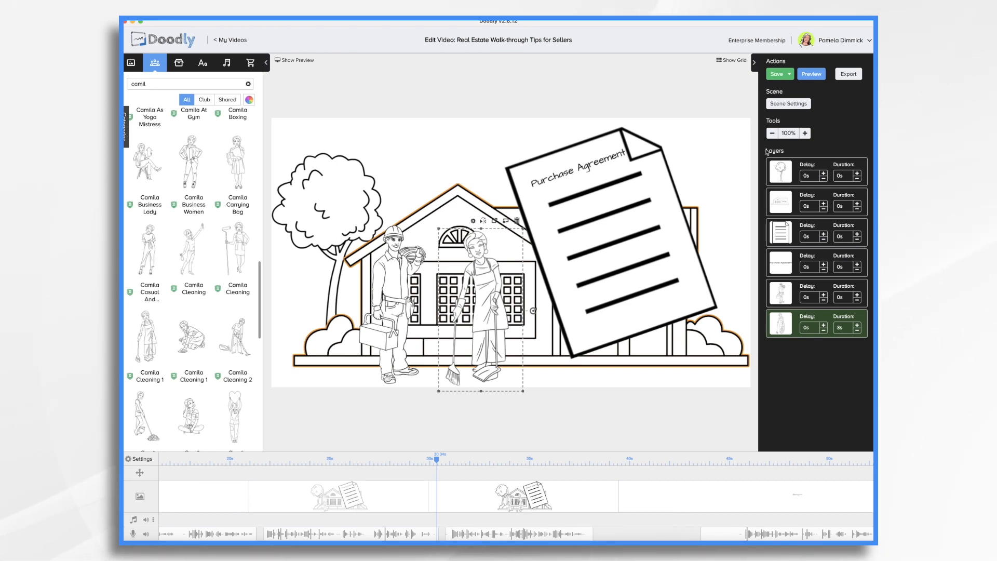
Set the cleaner scene's extra time at the end to 4 seconds and nudge its narration clip slightly earlier.
click(788, 104)
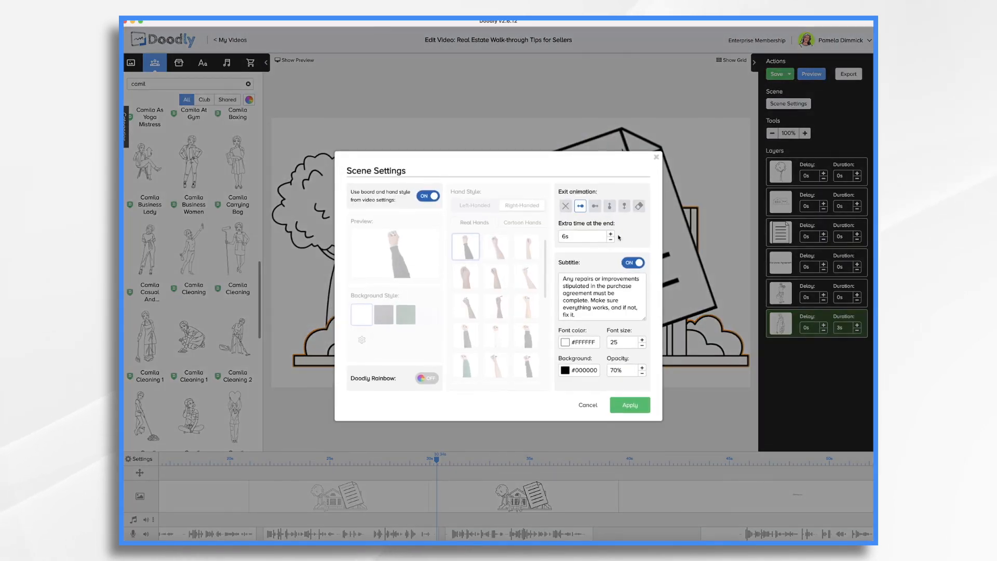
text(4)
click(629, 405)
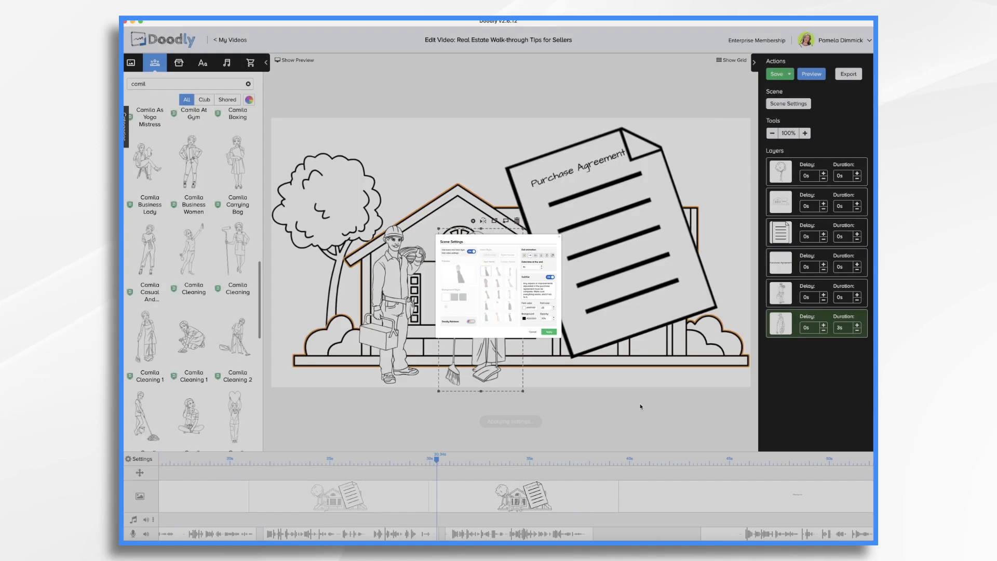
click(526, 536)
key(super+s)
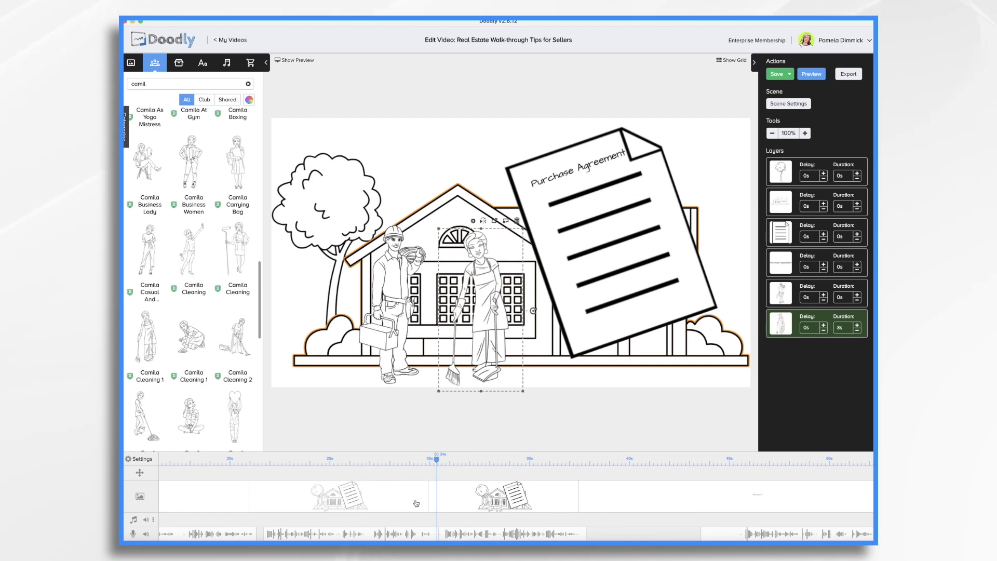
Set the original electrician scene's extra time at the end to 6.5 seconds.
key(Delete)
scroll(412, 499, left, 5)
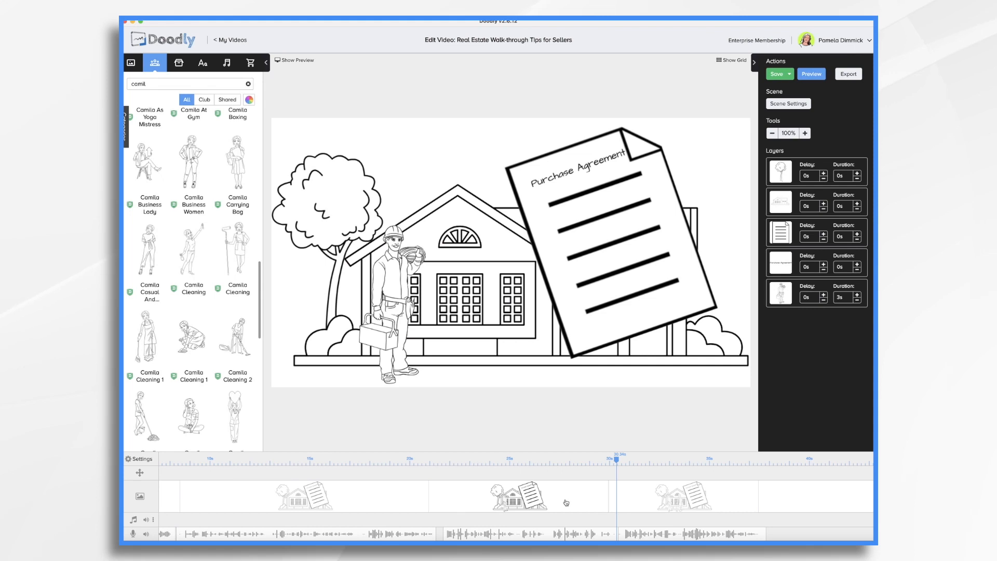
click(788, 103)
click(583, 240)
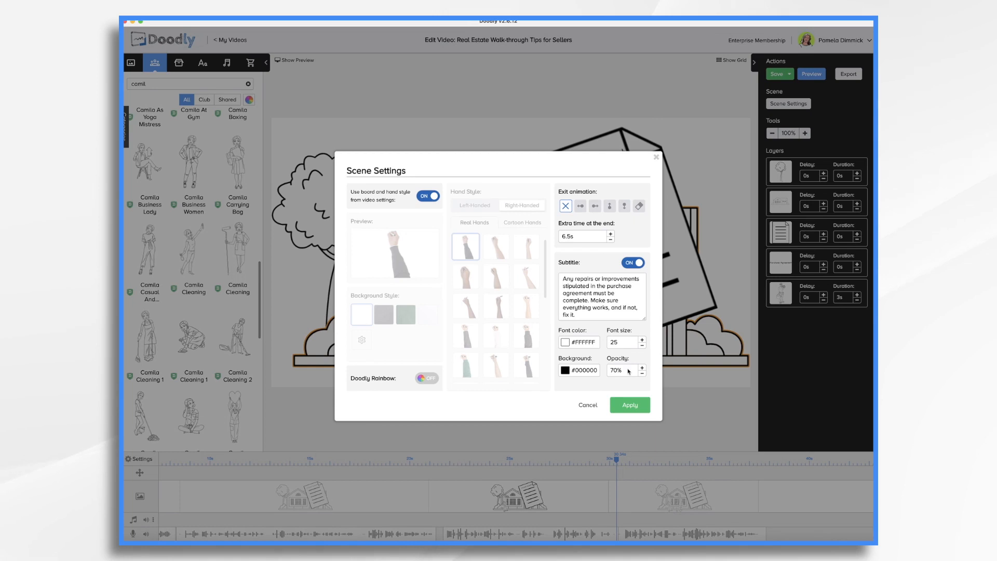
click(634, 405)
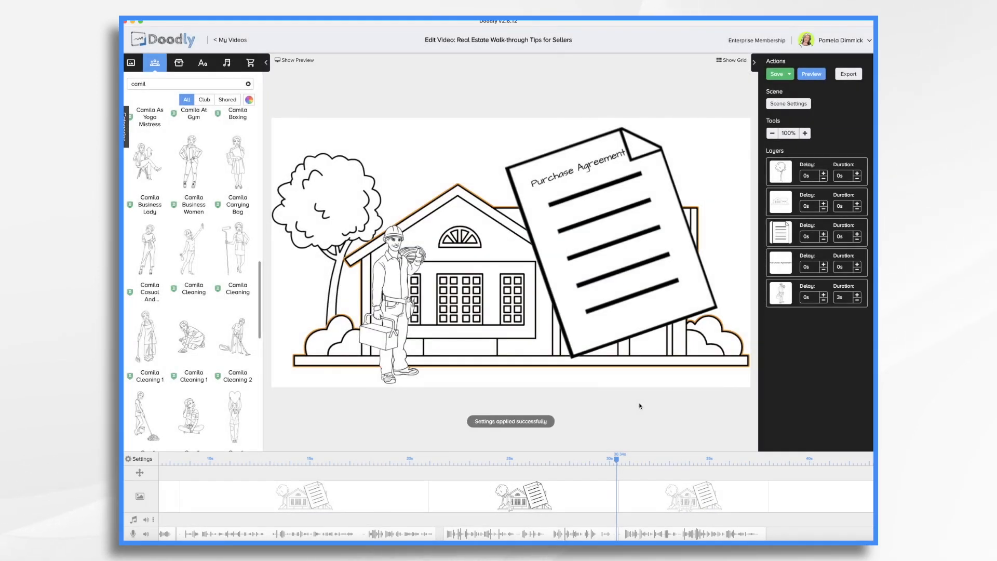
Preview the duplicated scene with the added cleaner to check its timing against the narration.
right_click(704, 502)
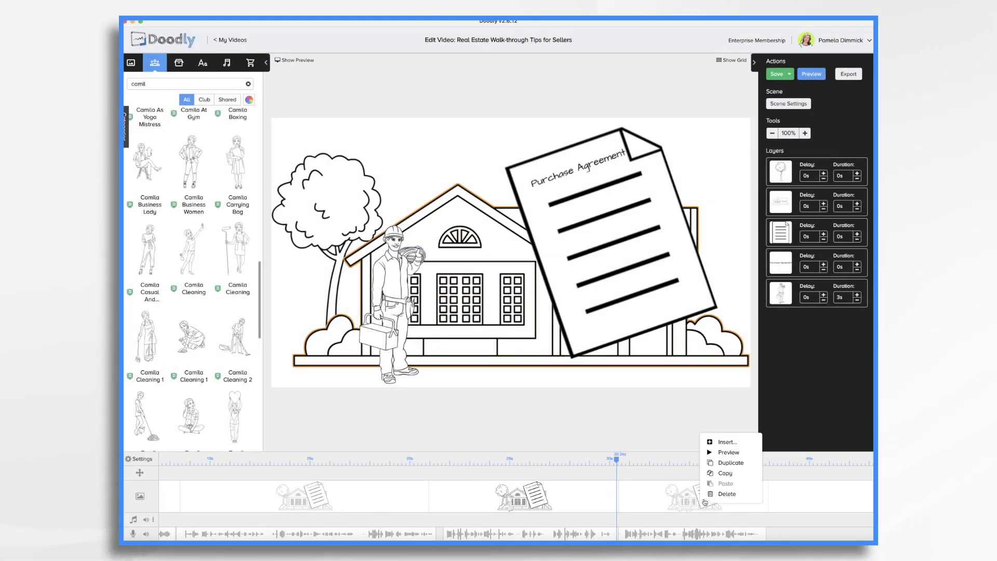
click(735, 452)
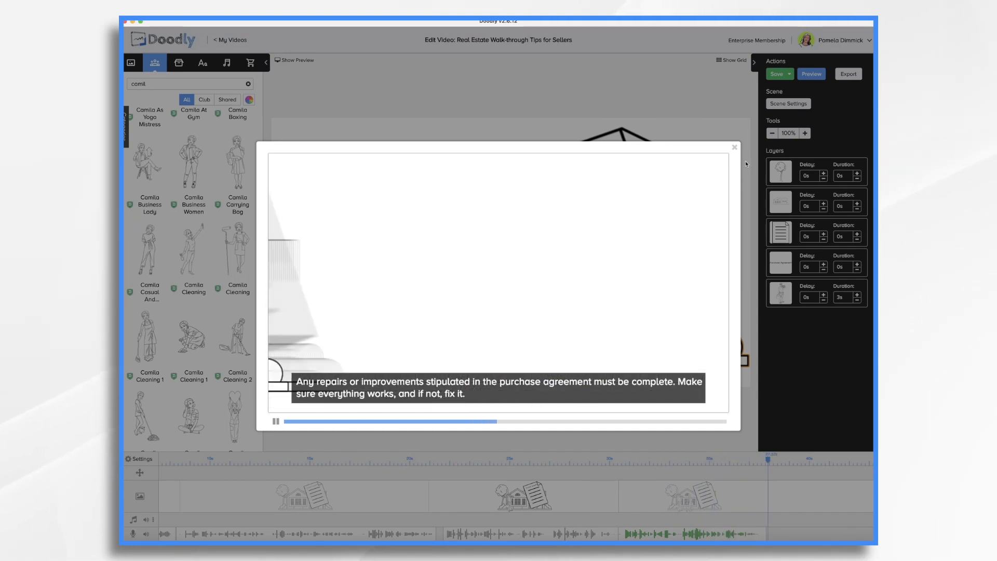
click(735, 148)
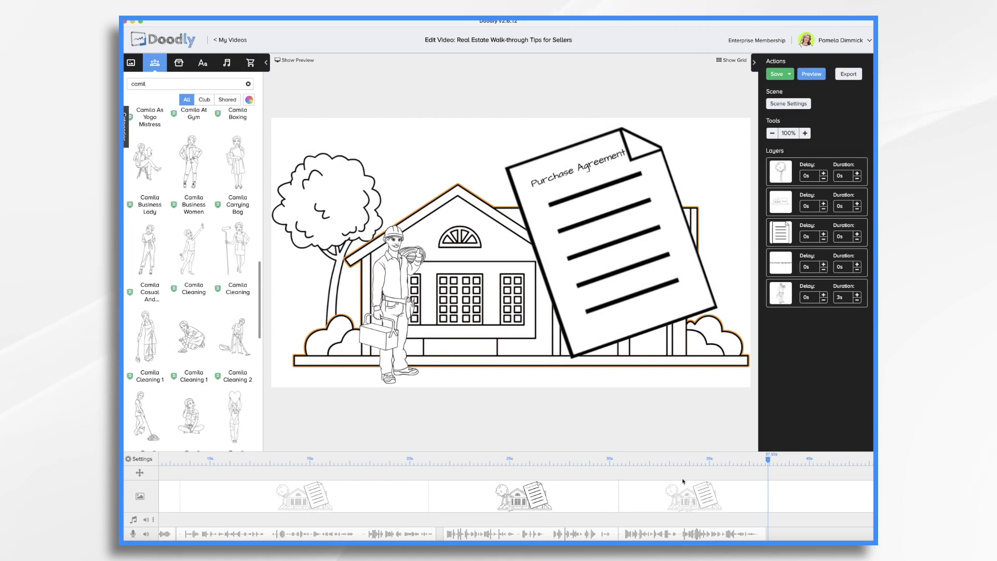
Set the cleaner scene's subtitle to "We recommend hiring a professional cleaning crew and having a handyman on standby for any last-minute repairs.".
scroll(662, 495, right, 3)
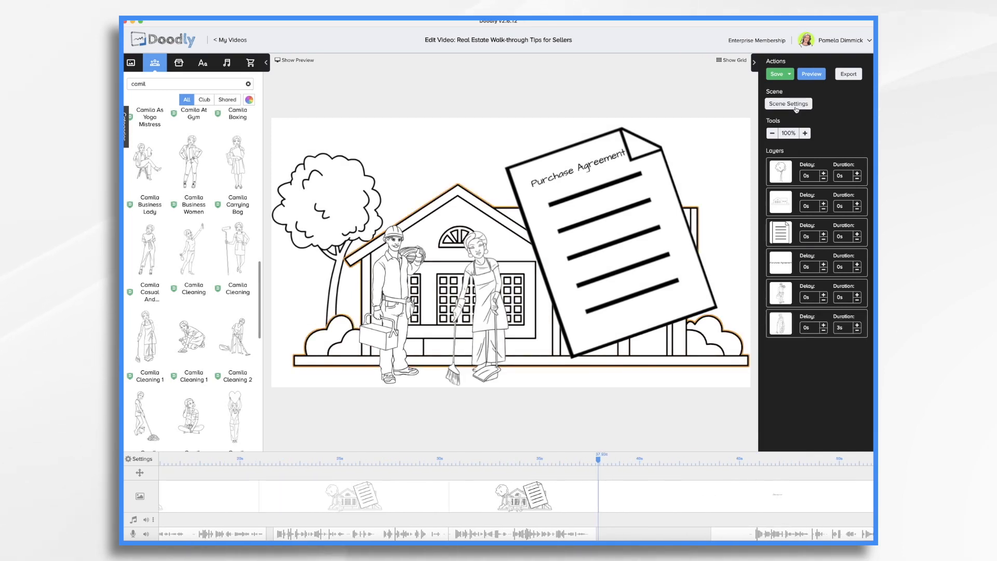
click(794, 105)
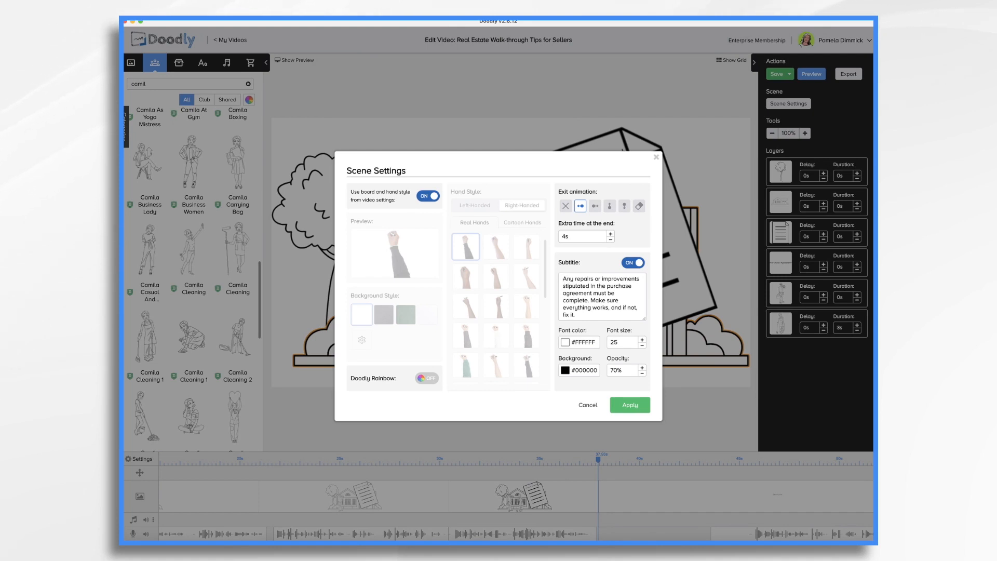
drag(563, 279, 638, 308)
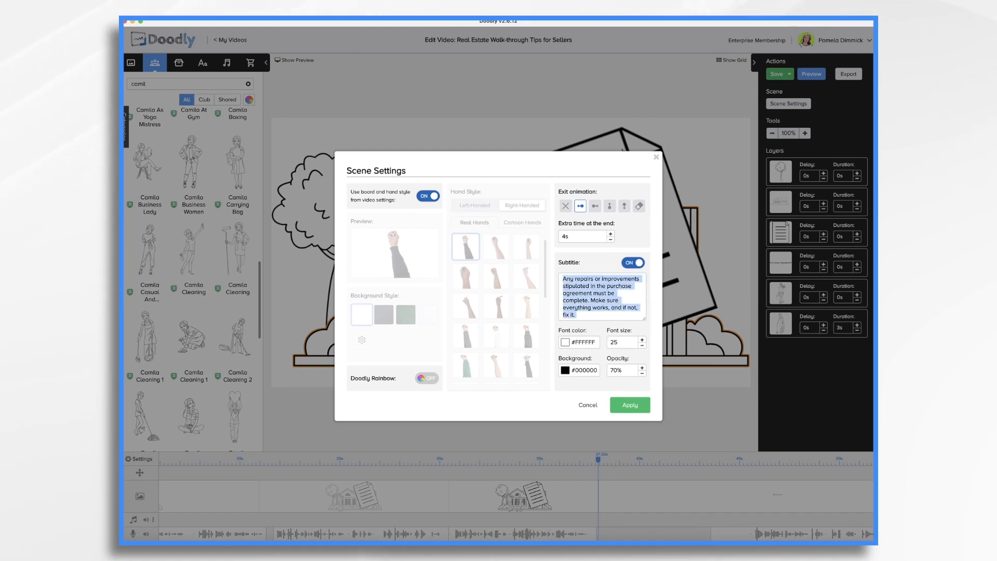
key(BackSpace)
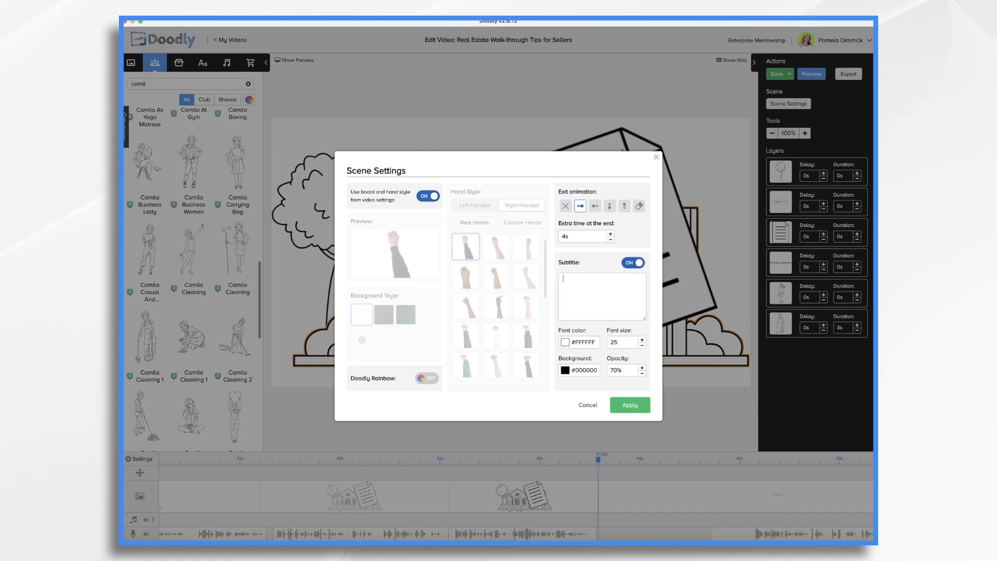
text(We recommend hiring a professional cleaning crew and having a handyman on standby for any last-minute repairs.)
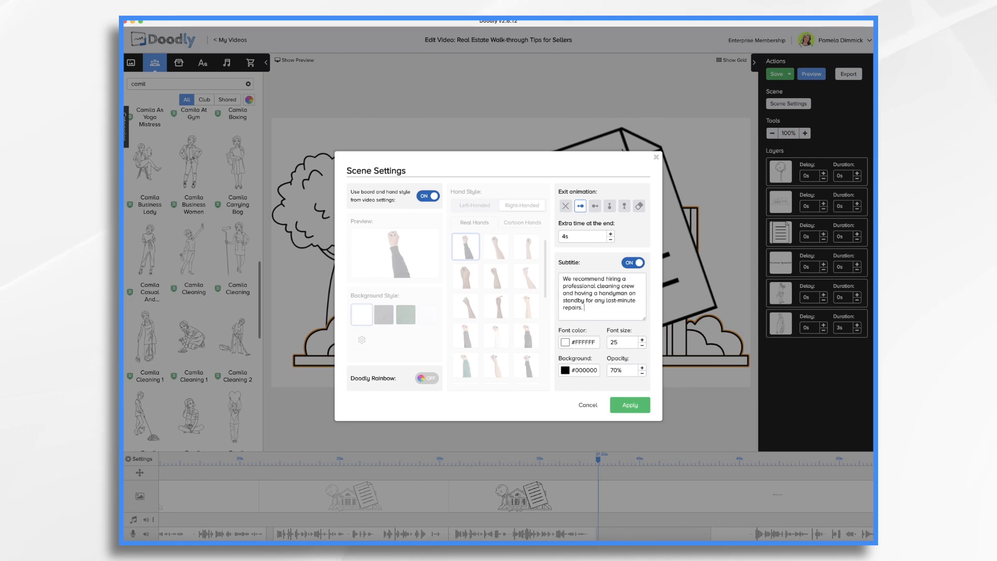
click(636, 408)
Preview the cleaner scene again to check the replaced subtitle and the exit transition.
right_click(484, 493)
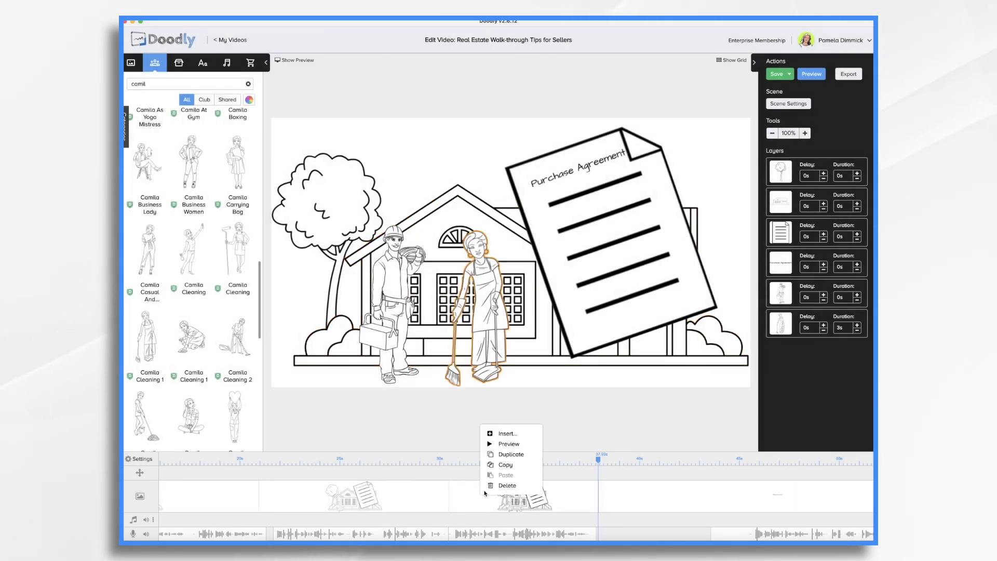
click(497, 444)
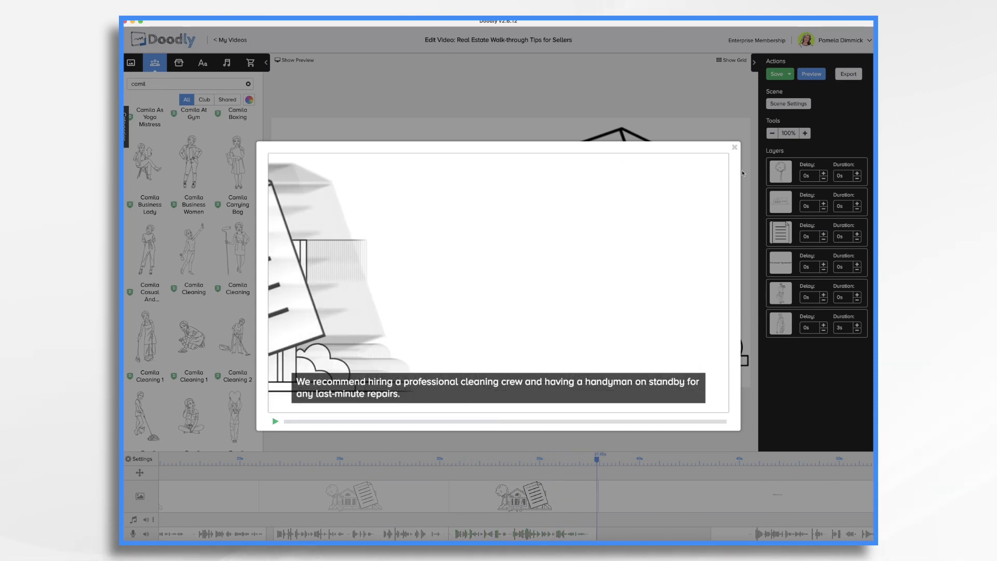
click(733, 148)
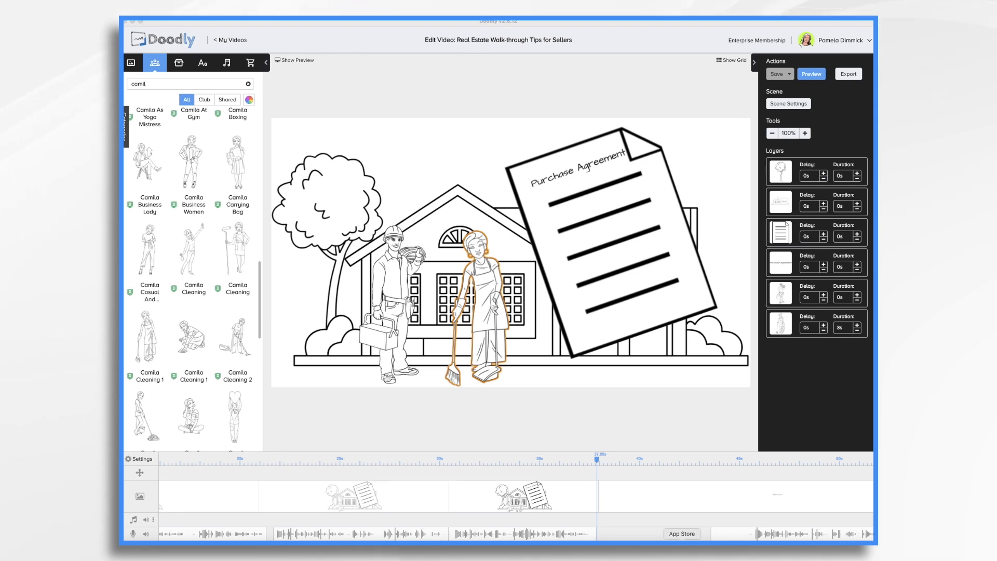
Delete the "Cleaning crew" placeholder scene that follows the cleaner scene.
click(719, 461)
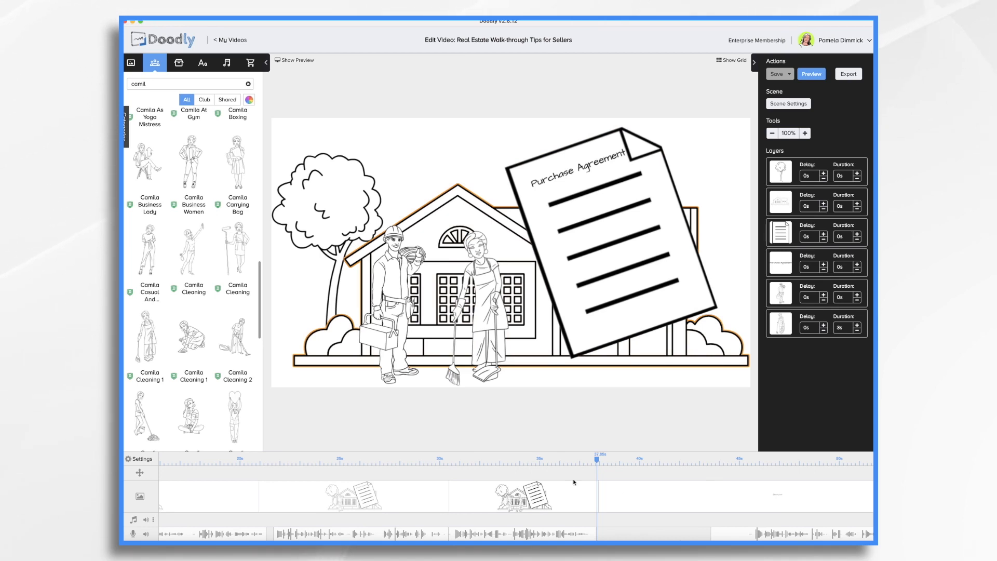
click(647, 497)
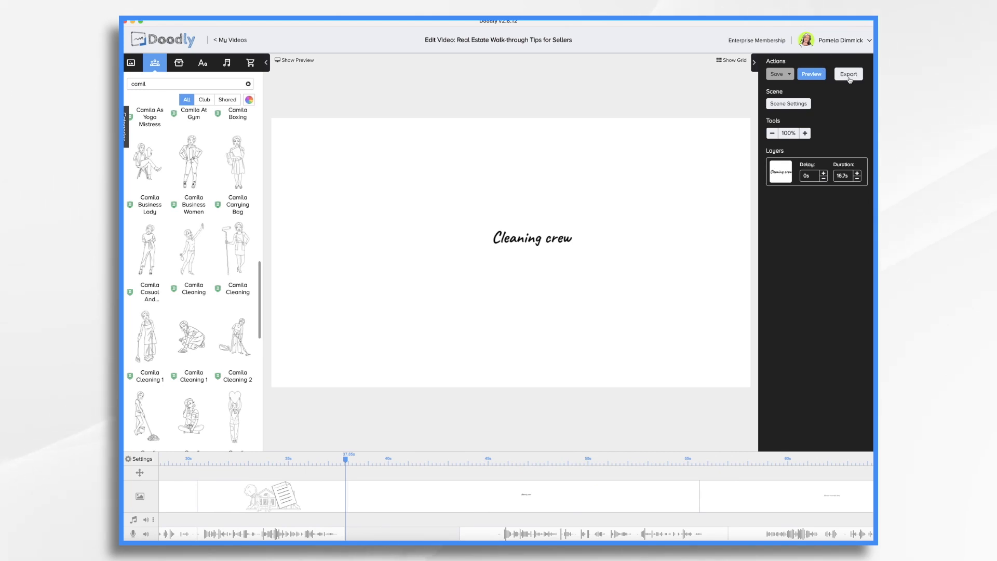
right_click(490, 503)
click(509, 494)
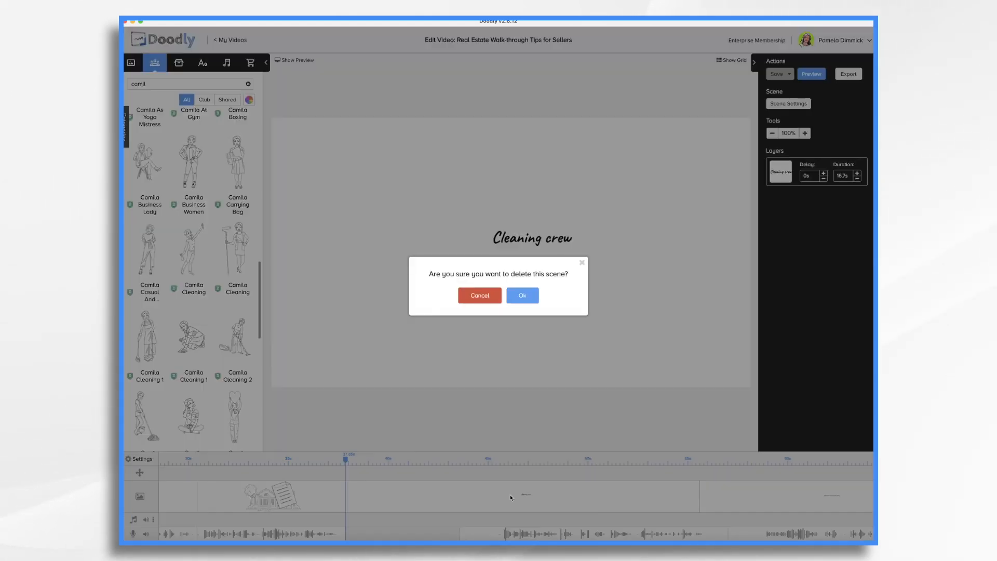
click(526, 295)
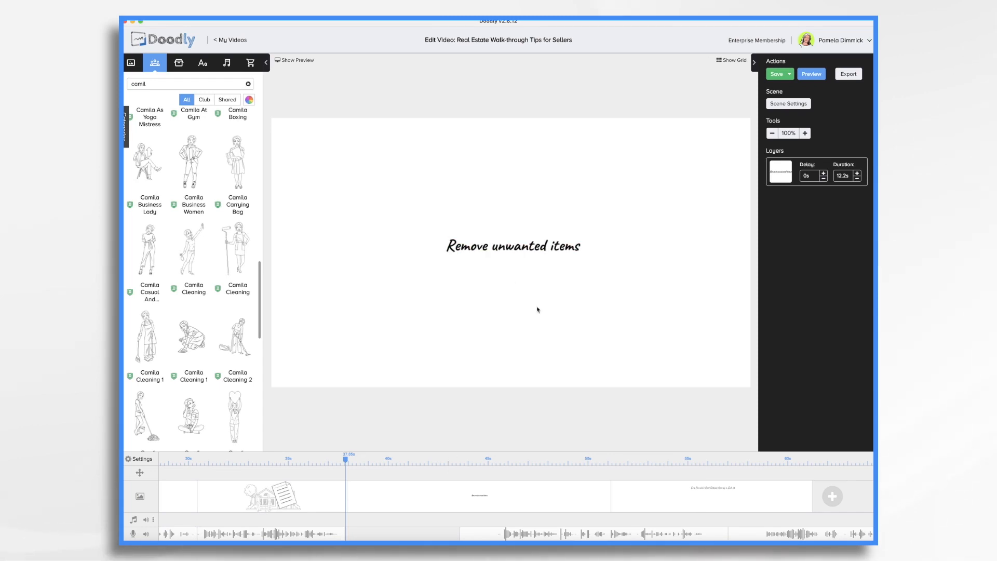
Check the "Remove unwanted items" scene's subtitle in its scene settings and the matching row of the Word walk-through script.
click(790, 104)
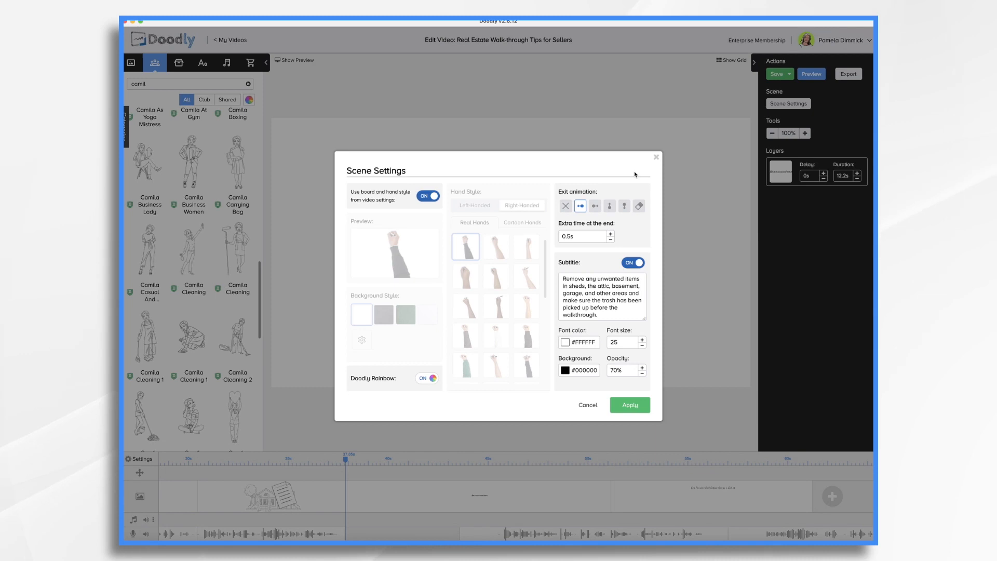
click(587, 406)
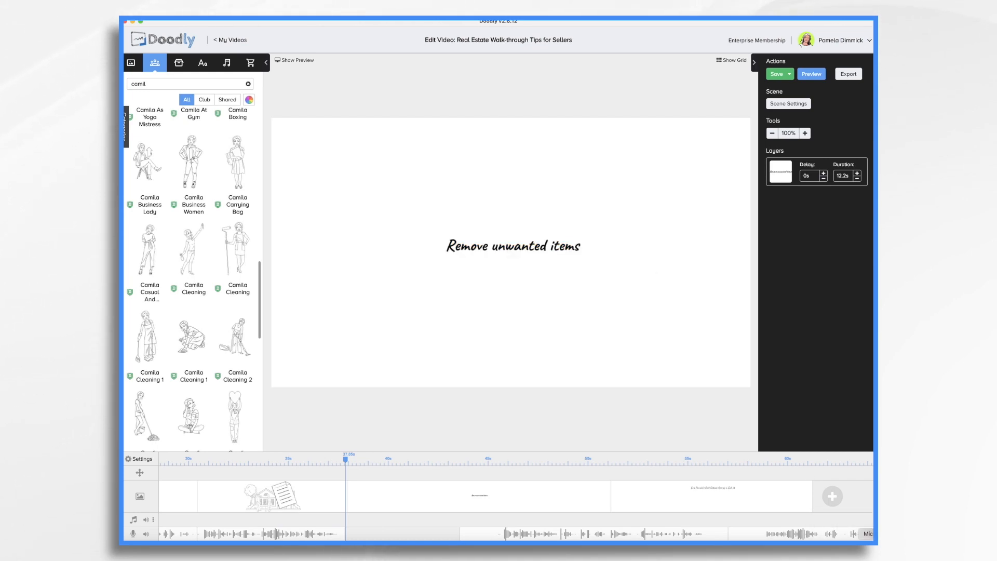
click(872, 539)
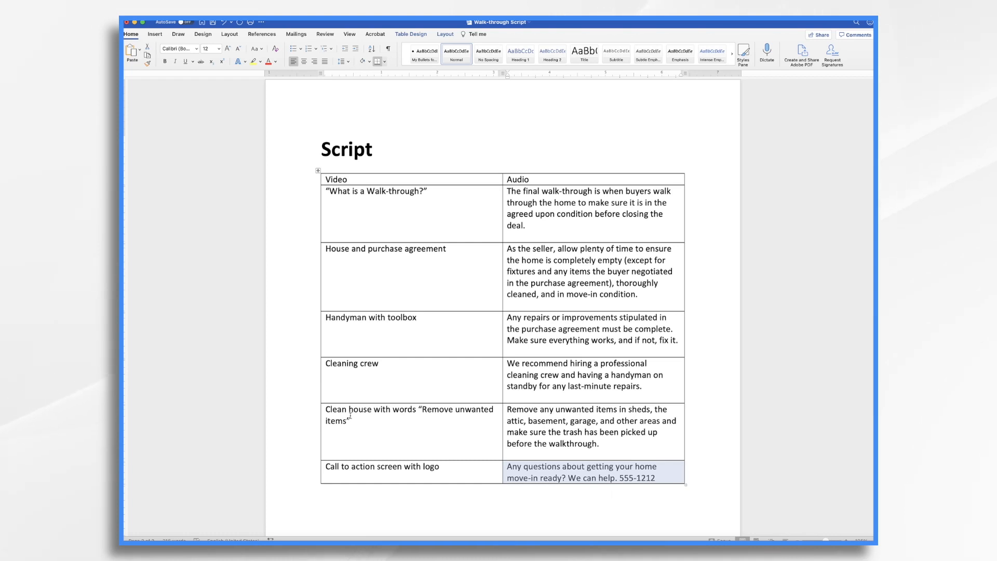
key(super+Tab)
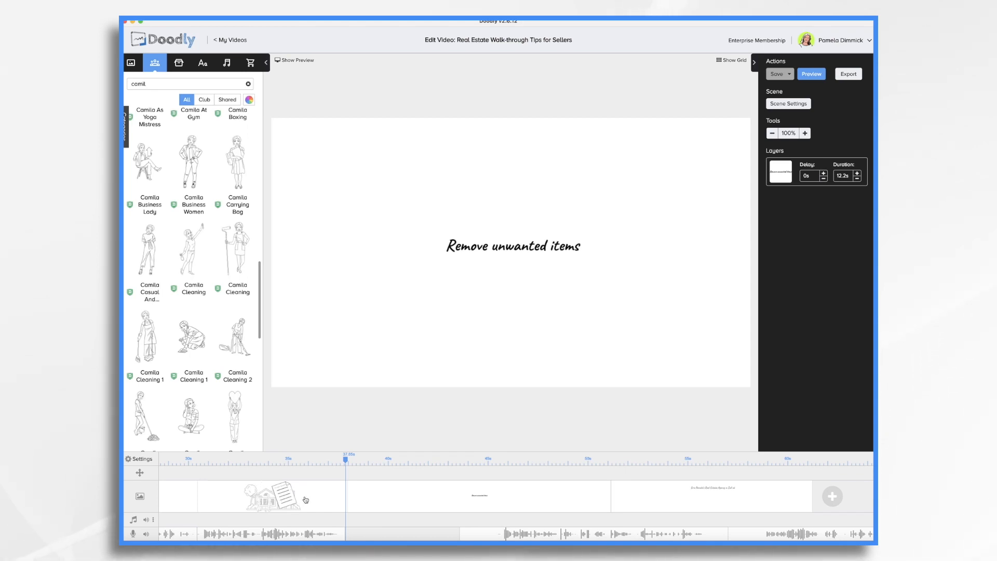
Replace the "Remove unwanted items" placeholder text with a copy of all the assets from the preceding cleaner scene.
click(283, 485)
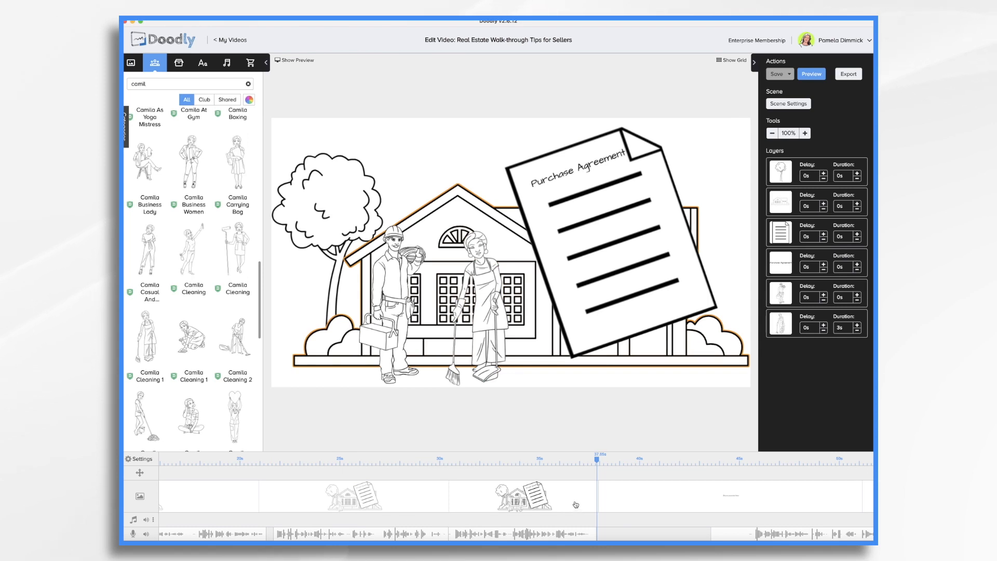
click(604, 310)
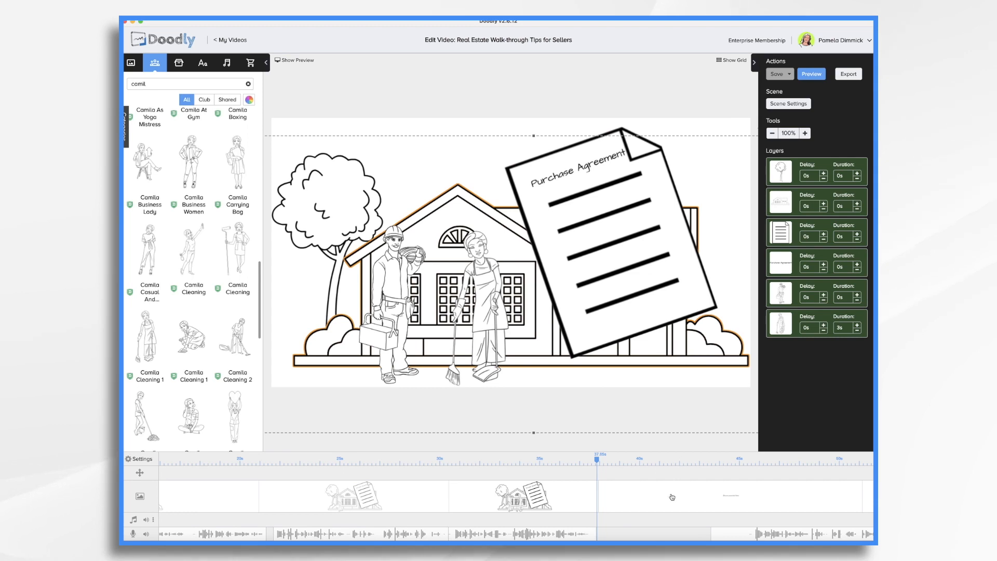
click(672, 510)
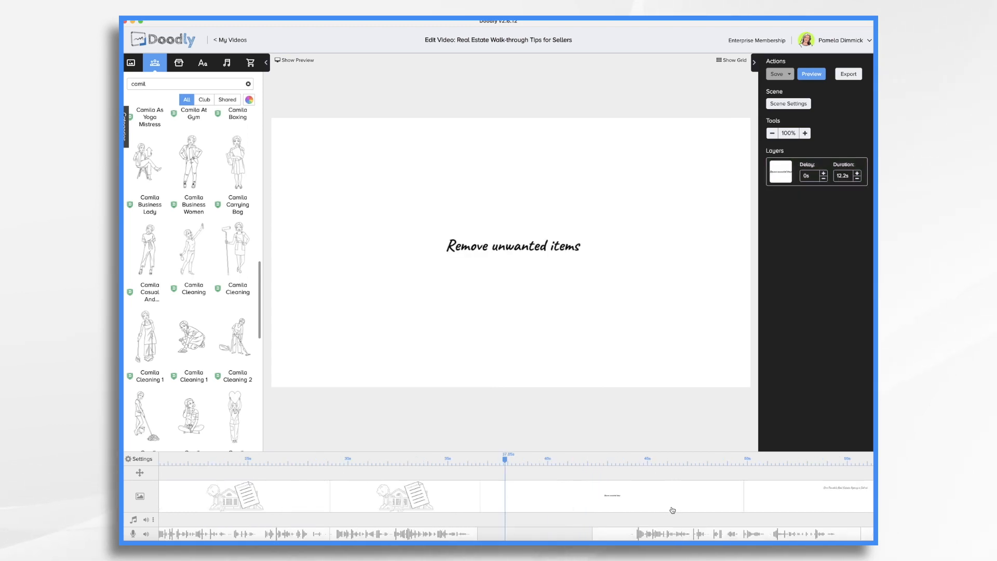
click(527, 251)
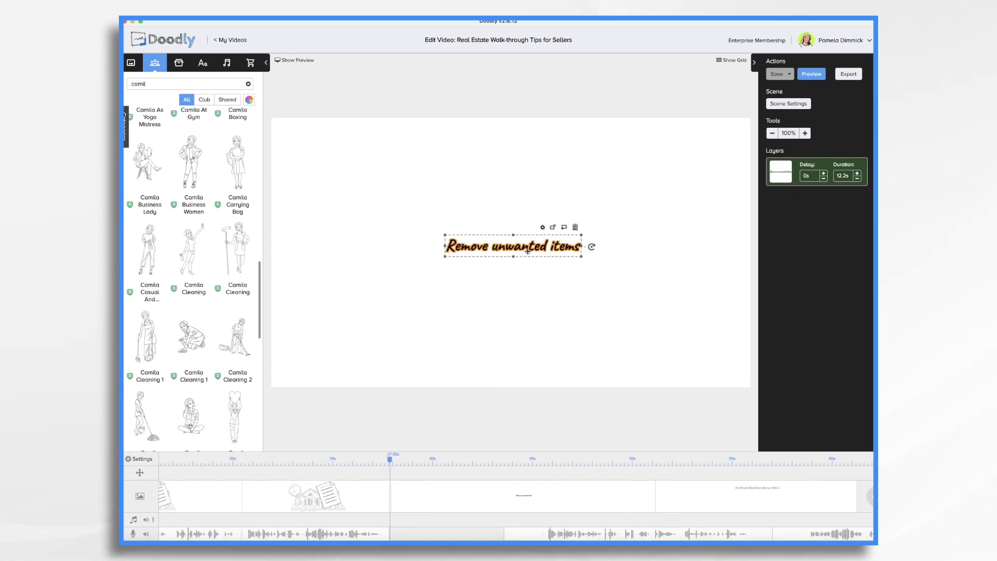
click(575, 228)
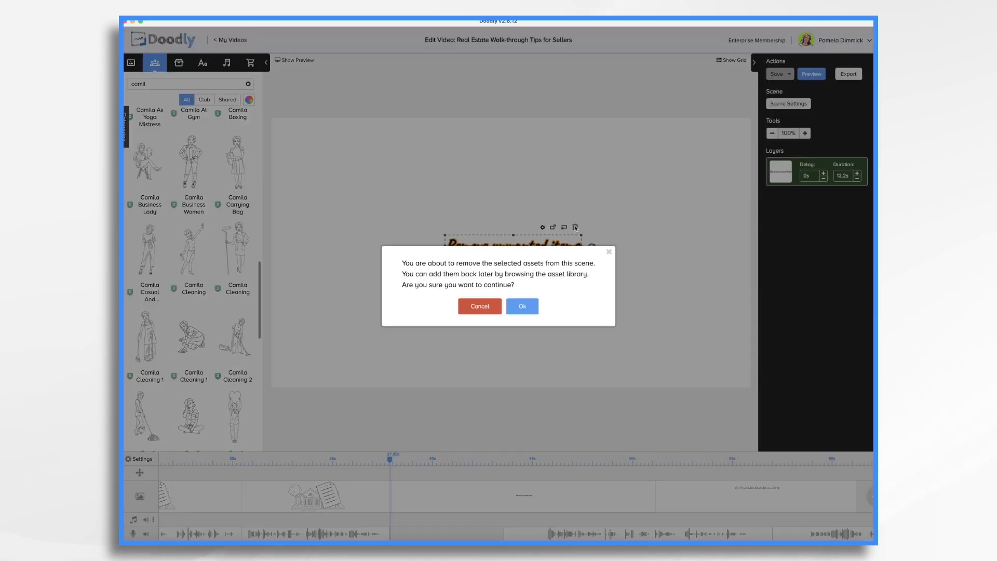
click(522, 307)
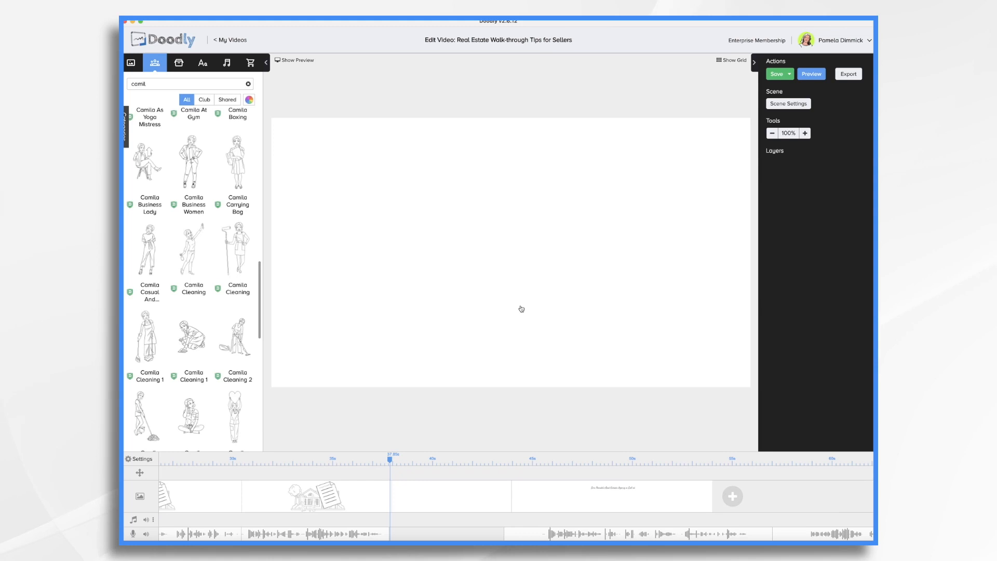
key(super+v)
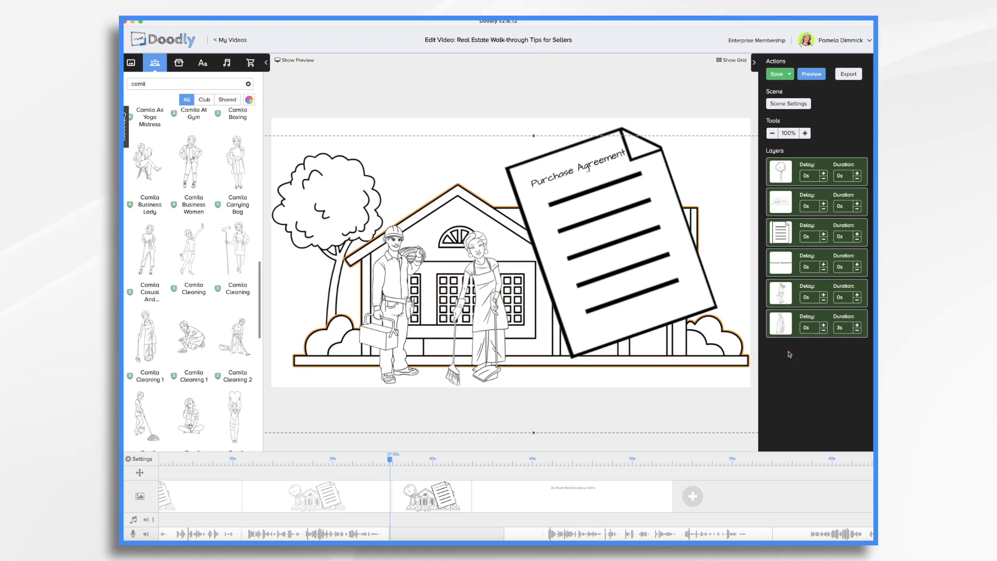
Remove the handyman, cleaner, document and "Purchase Agreement" text from the copied scene, keeping only the tree and house.
click(785, 300)
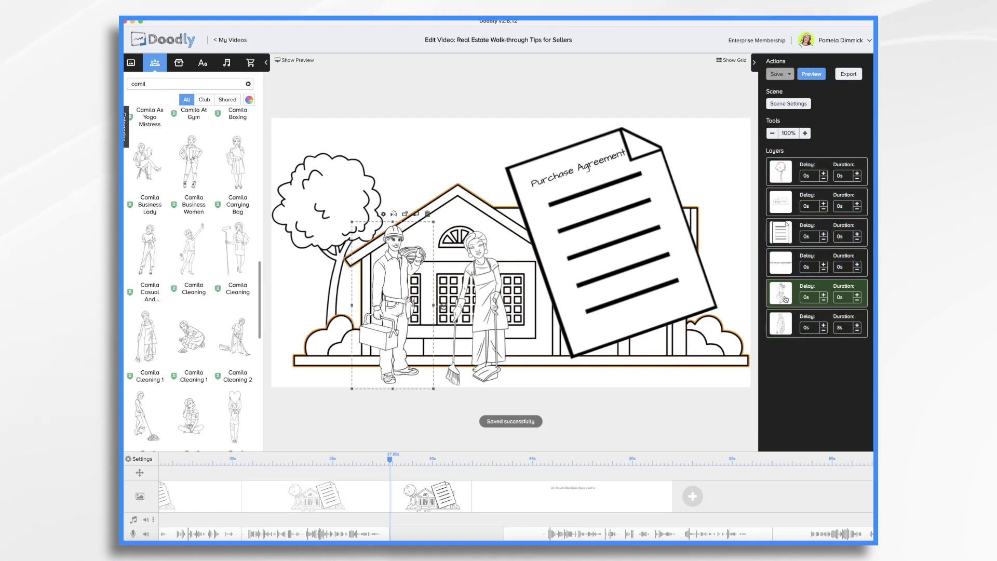
shift+click(785, 323)
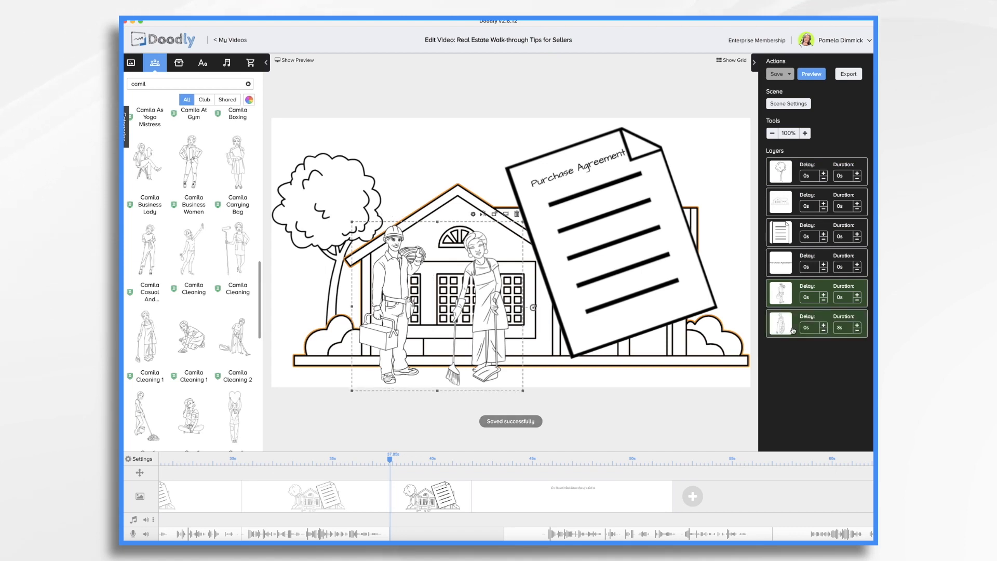
shift+click(787, 263)
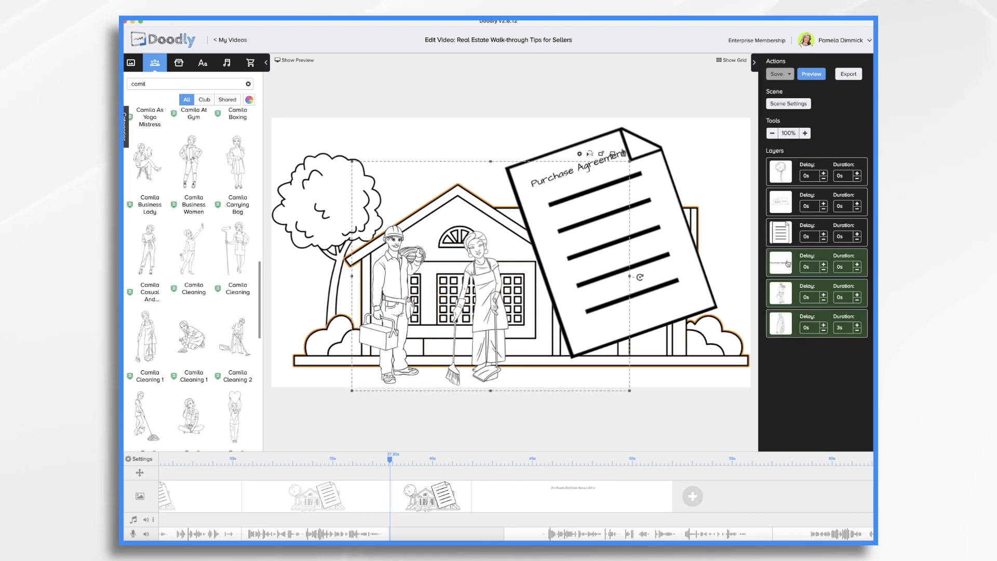
shift+click(781, 233)
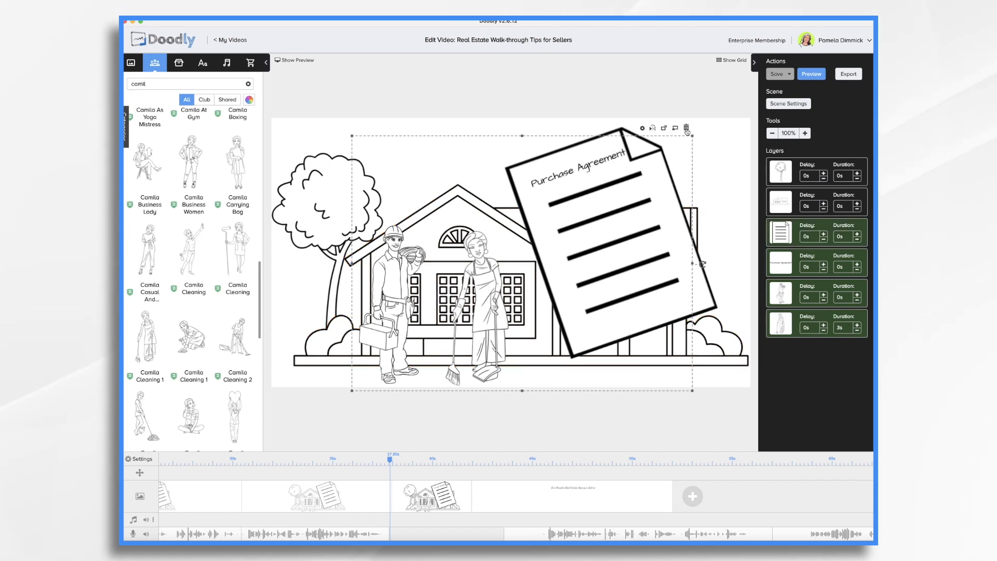
key(Delete)
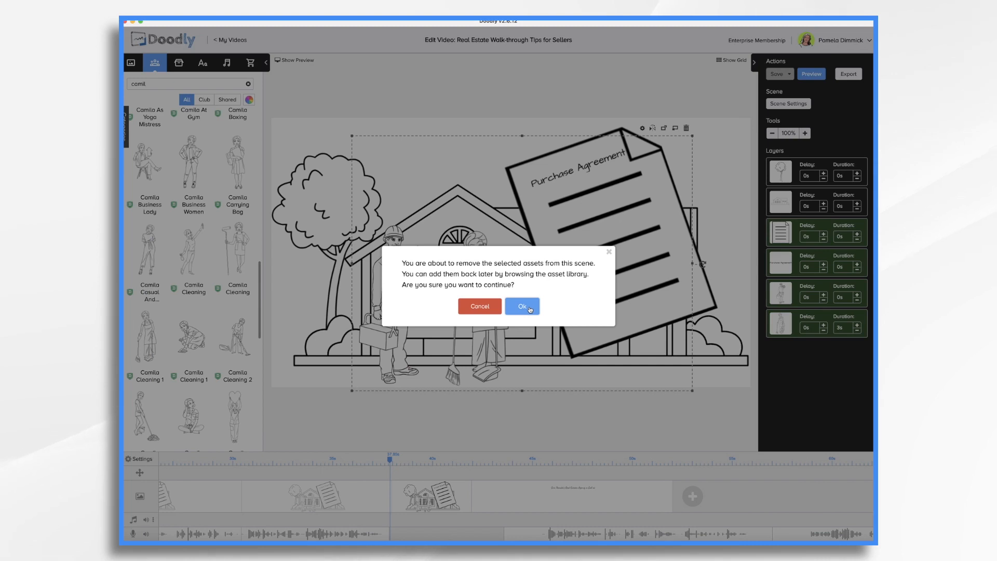
click(529, 310)
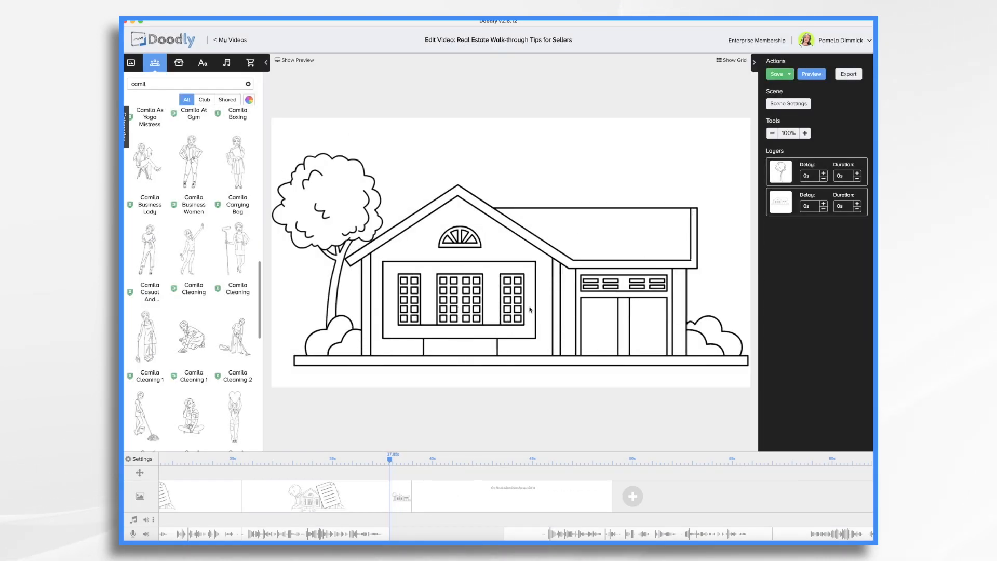
Search the props for "recta" and add the Dashed Rectangle over the house without replacing the house image.
click(179, 63)
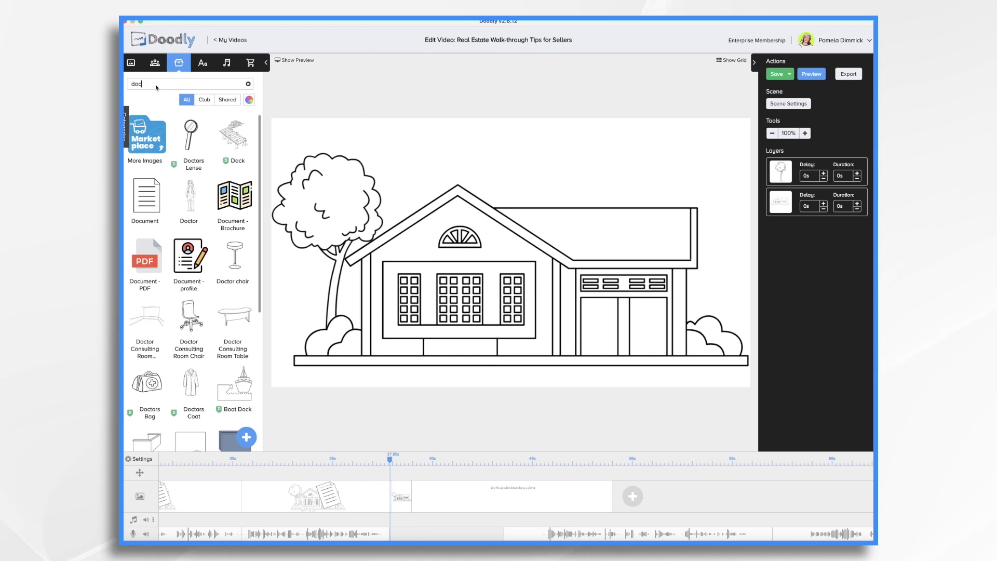
key(BackSpace)
key(BackSpace)
key(BackSpace)
text(recta)
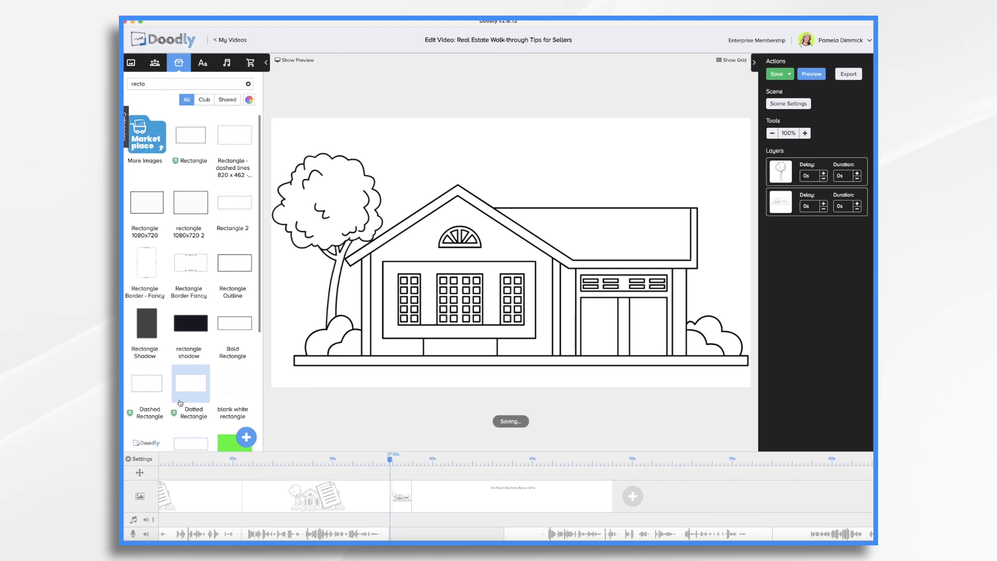
drag(147, 390, 491, 274)
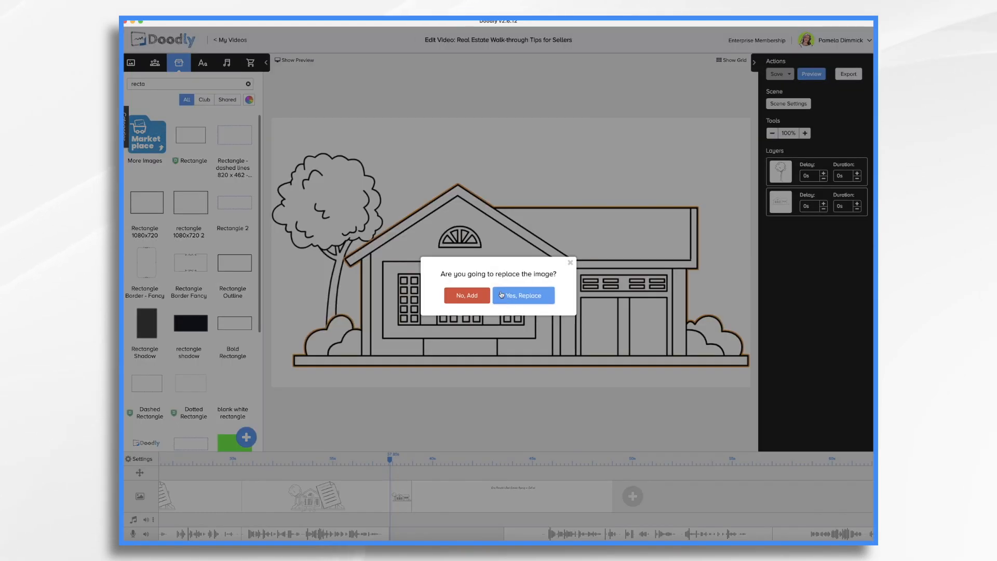
click(458, 295)
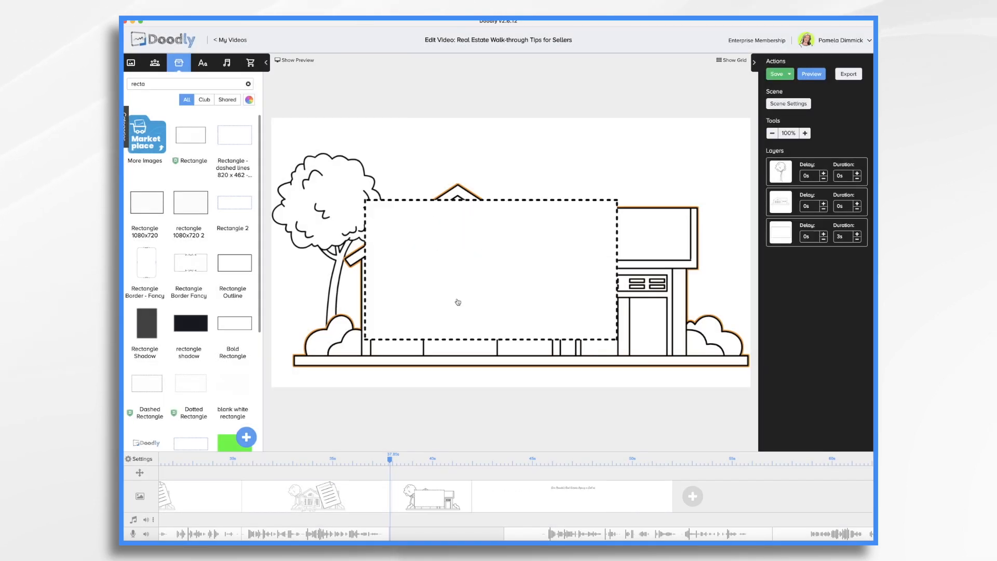
Enlarge the dashed rectangle and position it so it covers most of the house.
drag(456, 269, 482, 242)
drag(374, 170, 275, 113)
drag(462, 205, 524, 231)
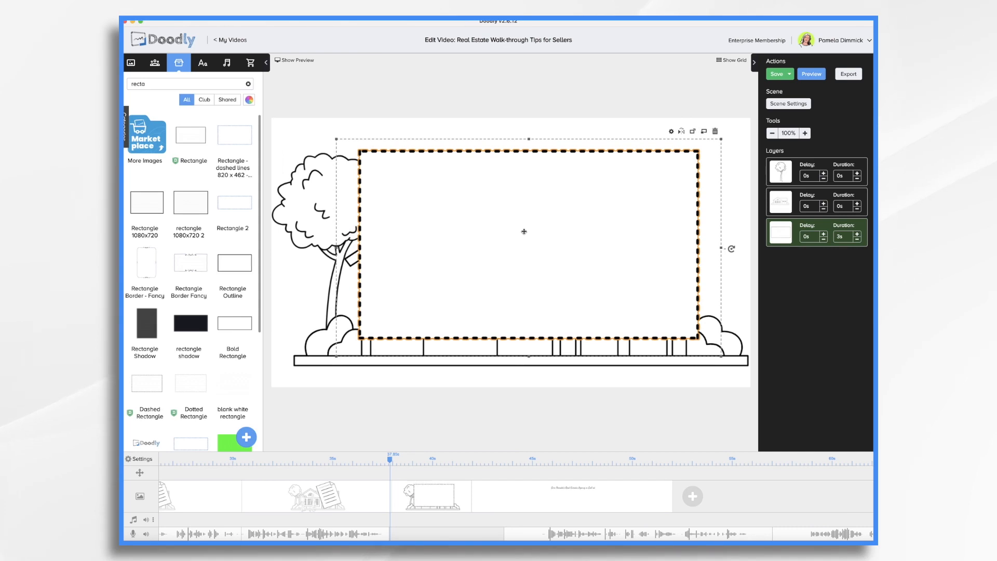
Add the centred Caveat-Bold text "Remove unwanted items!" on two lines, enlarged to fill the dashed rectangle.
click(203, 62)
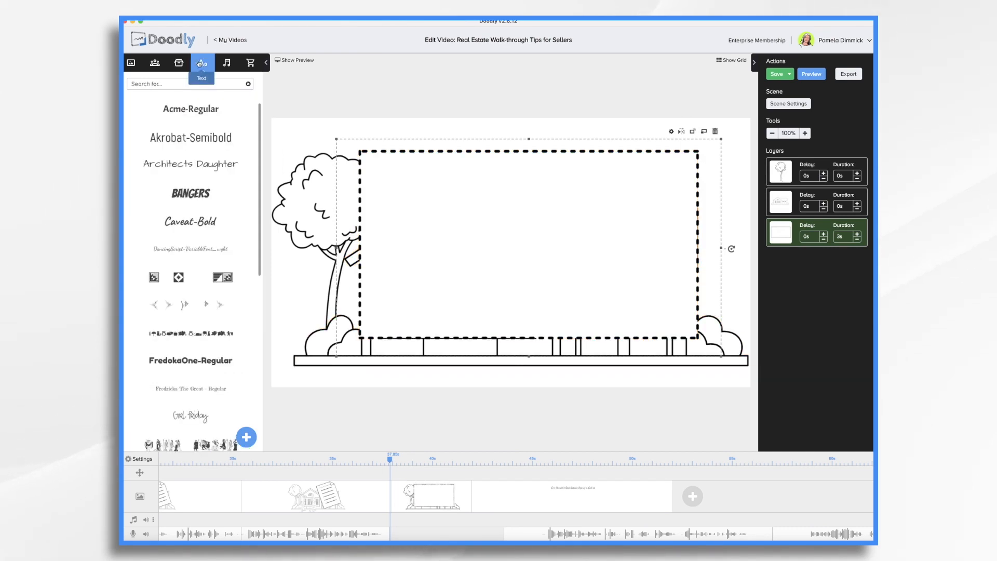
drag(192, 221, 551, 229)
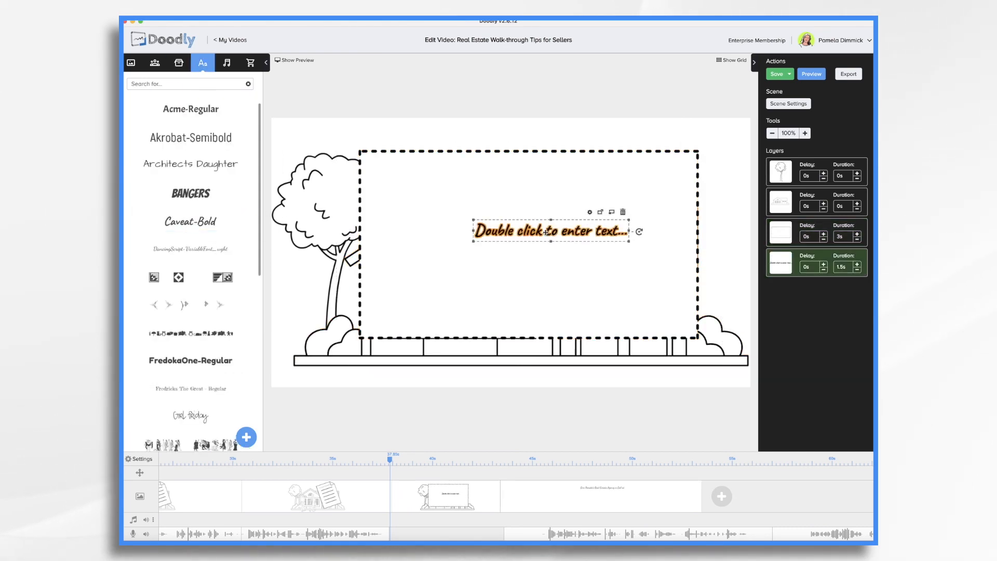
key(BackSpace)
key(BackSpace)
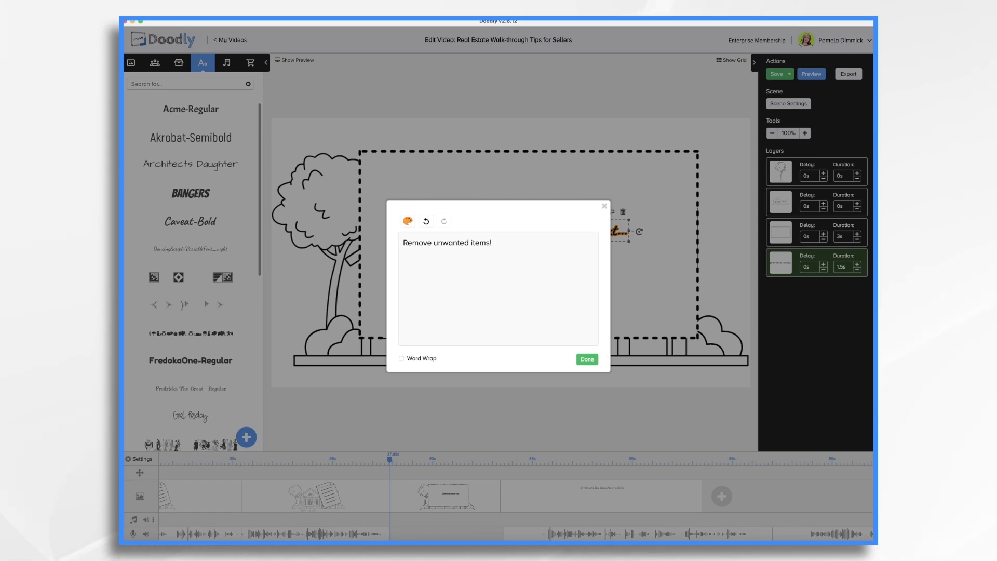
click(586, 359)
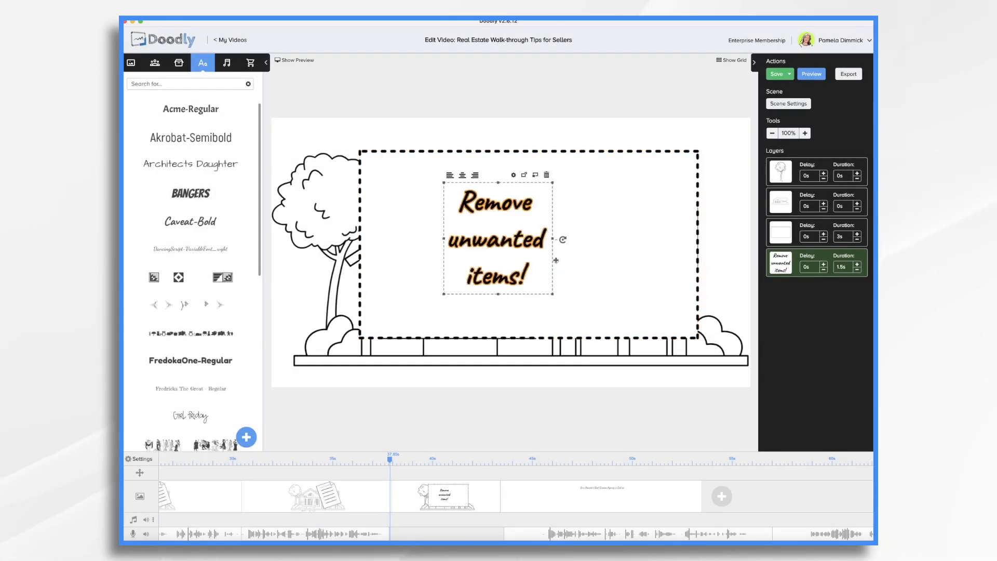
drag(445, 244, 320, 254)
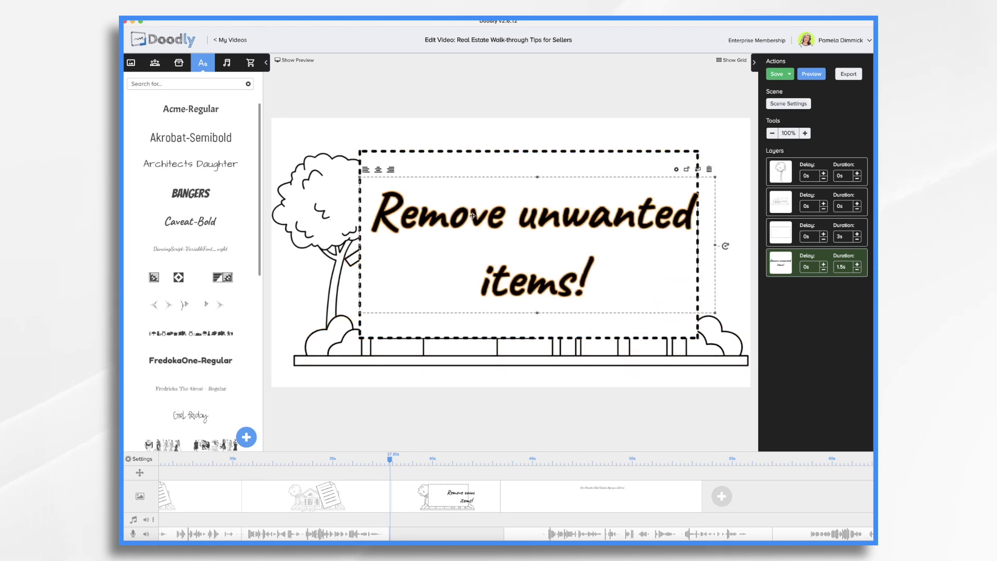
Move the narration clip back to the start of this scene and set the dashed rectangle's duration to 1s.
click(639, 357)
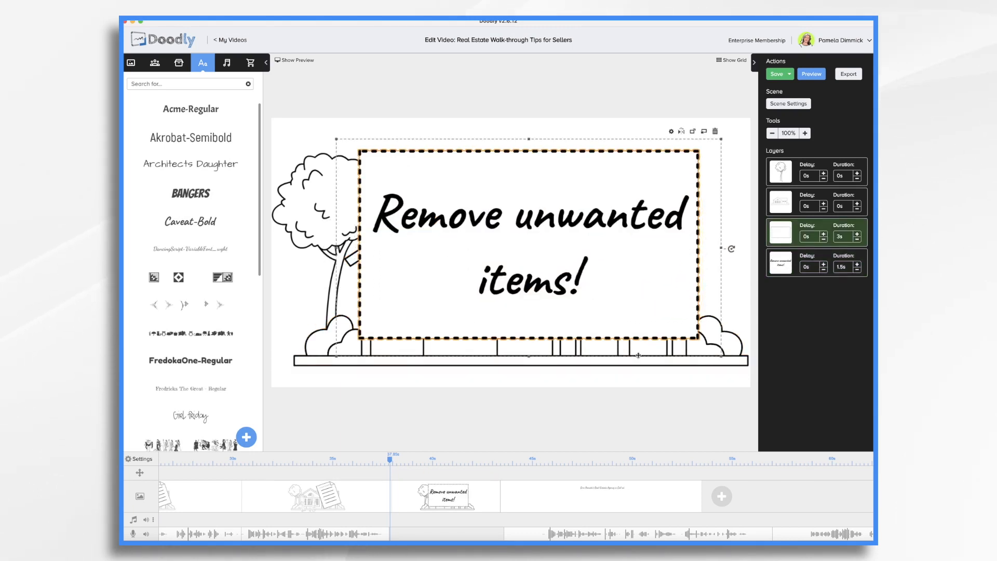
click(574, 537)
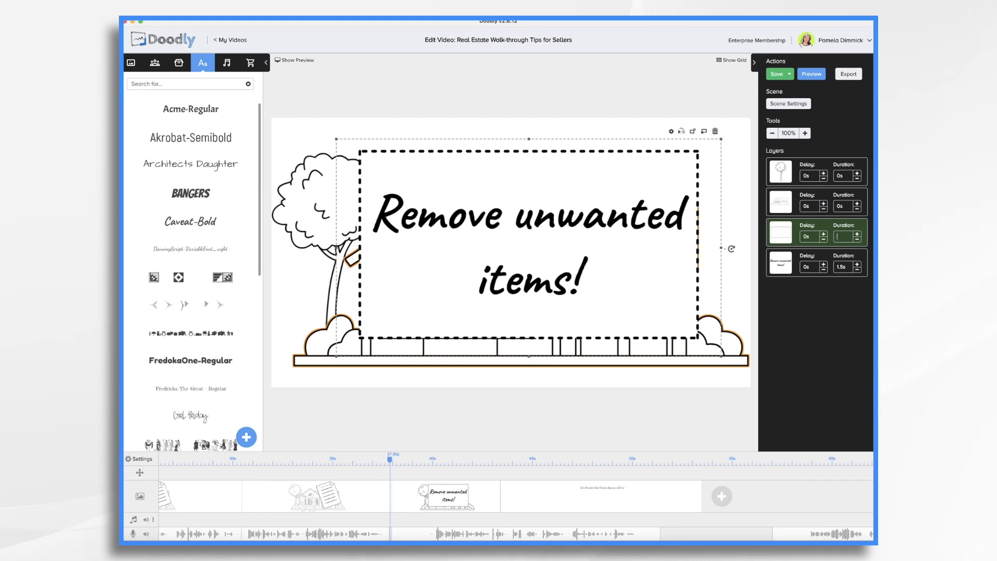
text(1s)
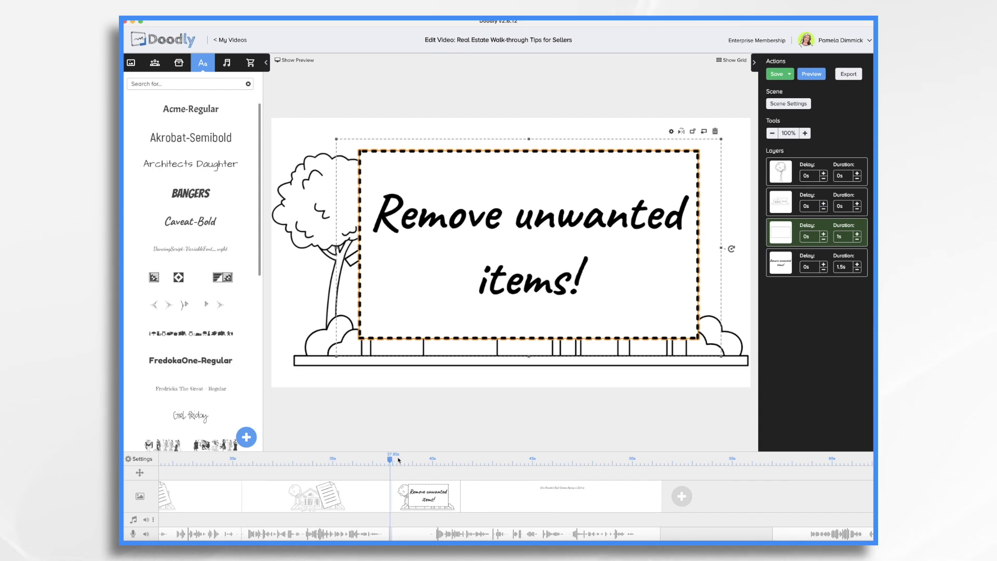
Shift the narration clip slightly earlier so its speech begins near the scene's start, and set the dashed rectangle's delay to 1s.
drag(389, 460, 357, 460)
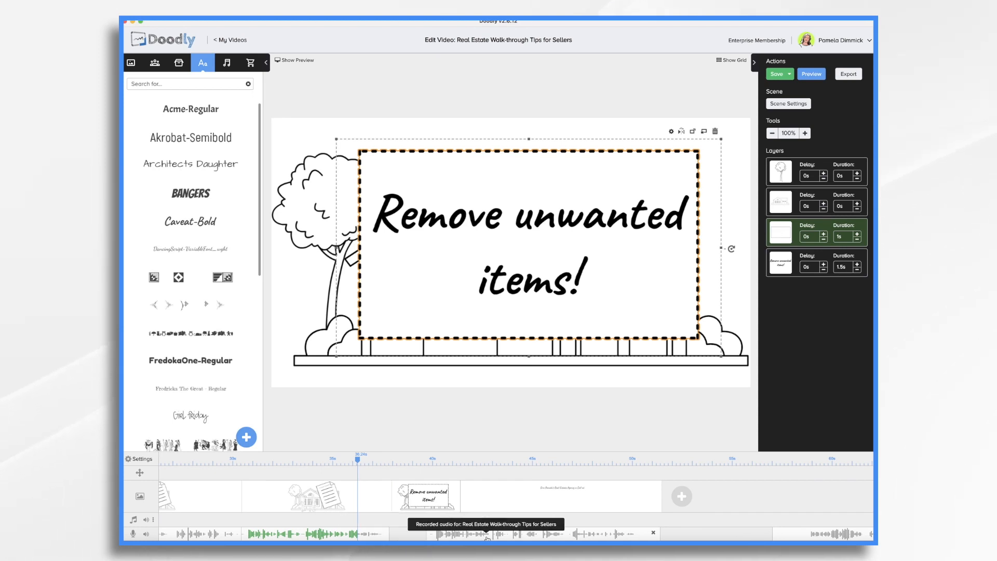
drag(488, 533, 454, 536)
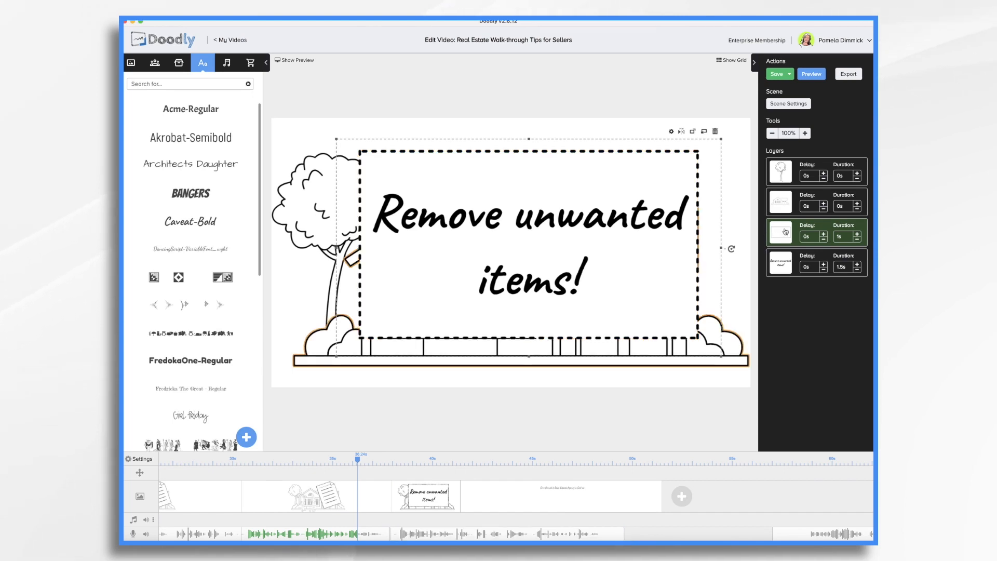
click(811, 176)
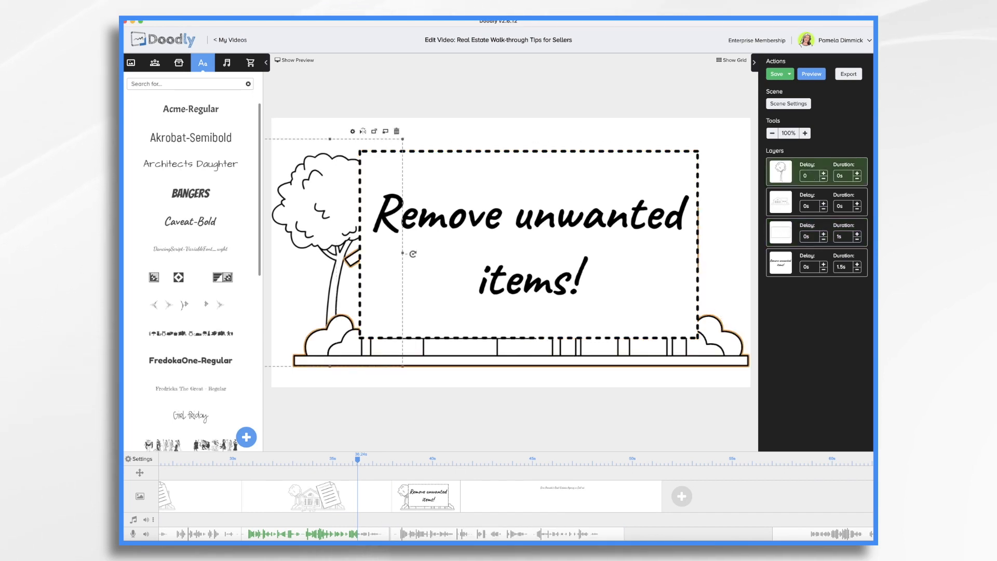
click(807, 237)
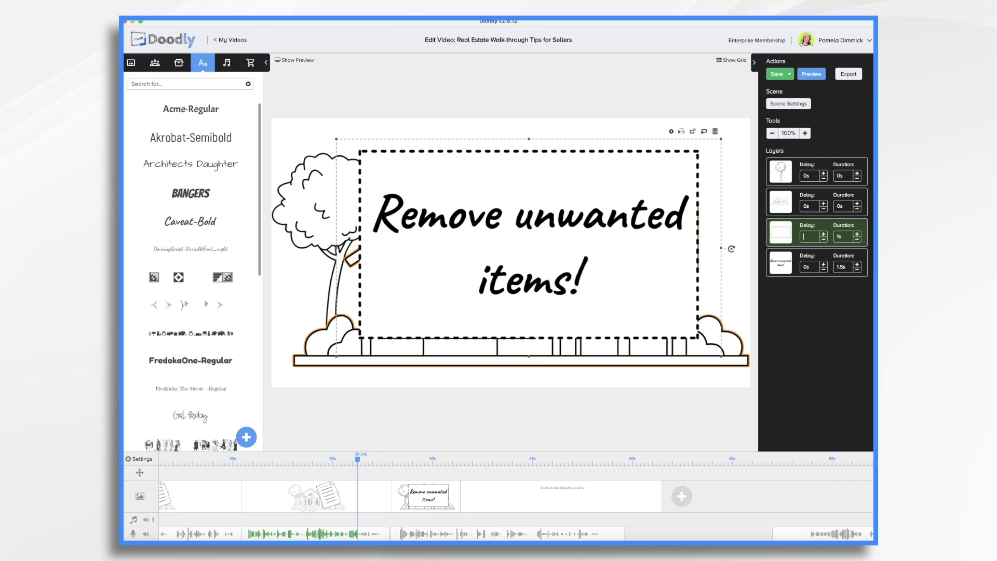
text(1)
key(Return)
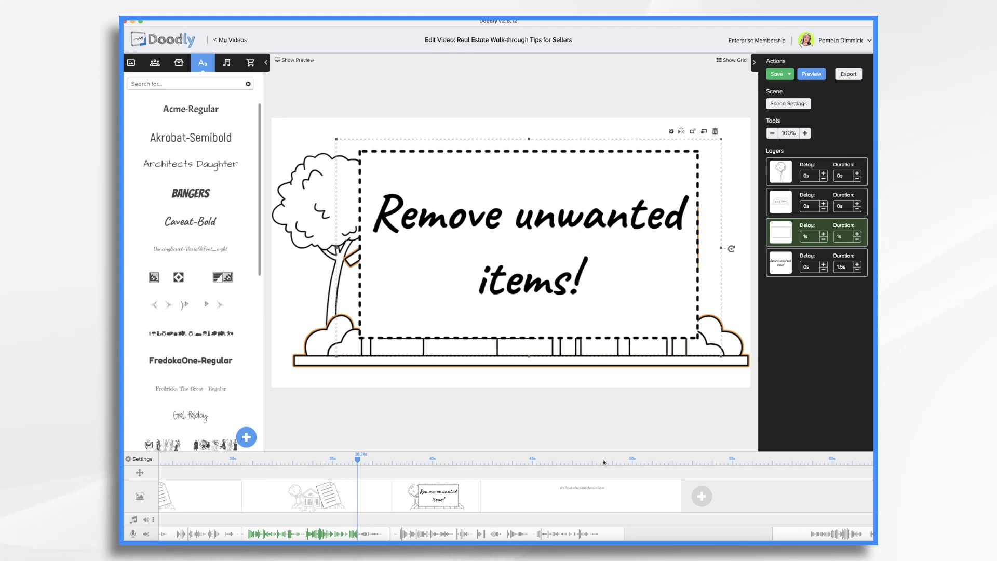
Set the extra time at the end of the "Remove unwanted items!" scene to 7s.
click(793, 104)
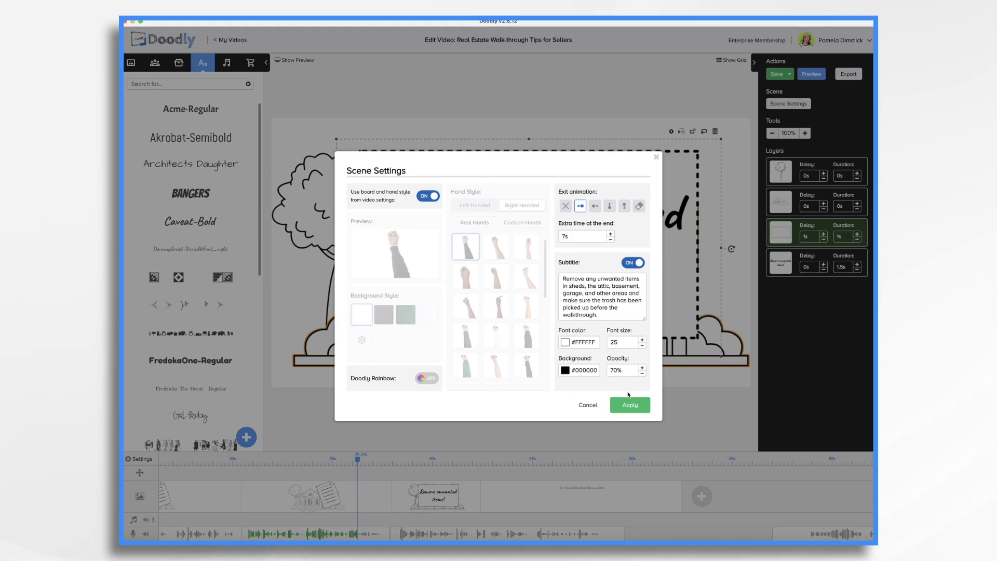
click(630, 405)
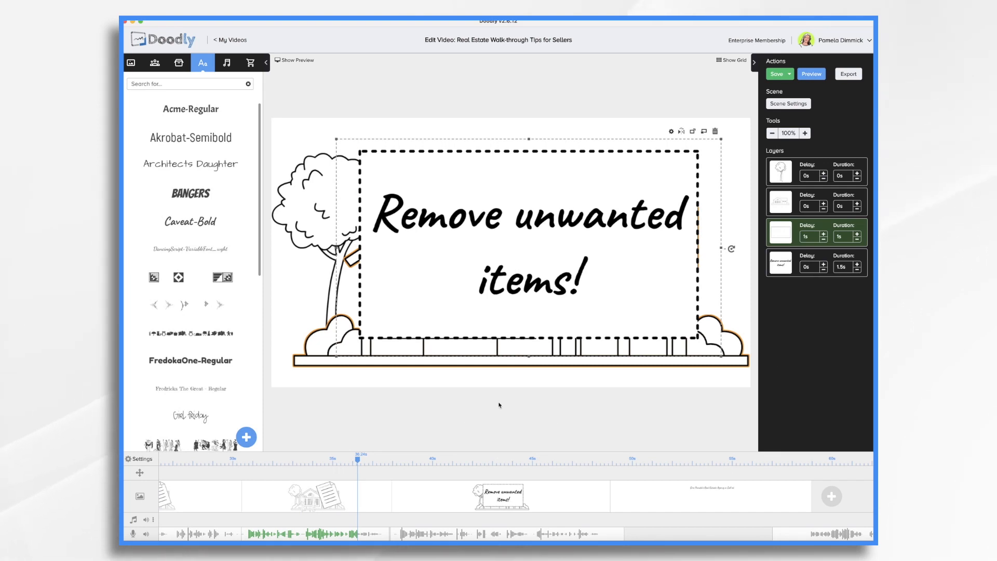
In the preceding scene with the handyman and cleaner, give the handyman an Erase exit animation lasting 1.5s.
click(345, 499)
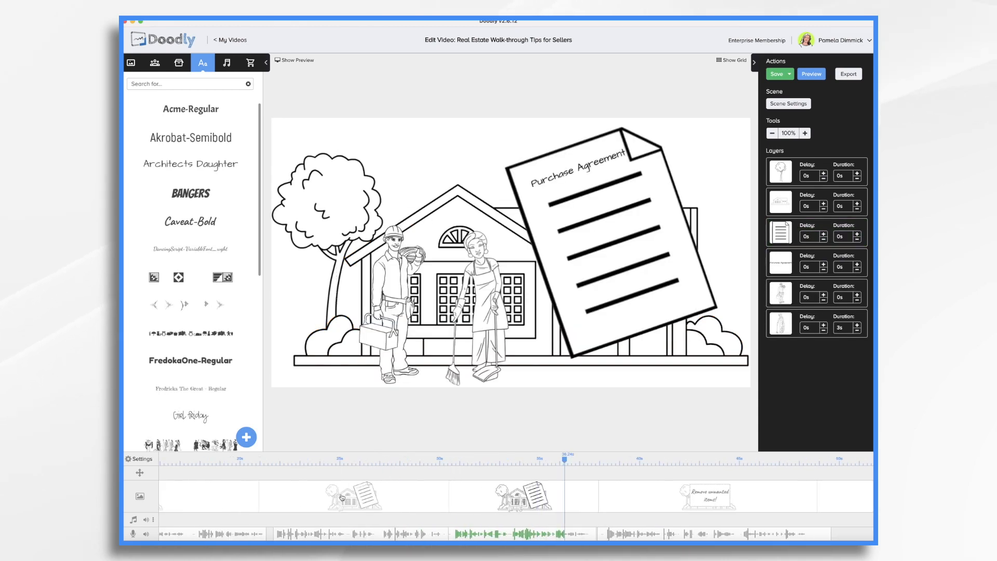
click(670, 504)
scroll(668, 503, right, 5)
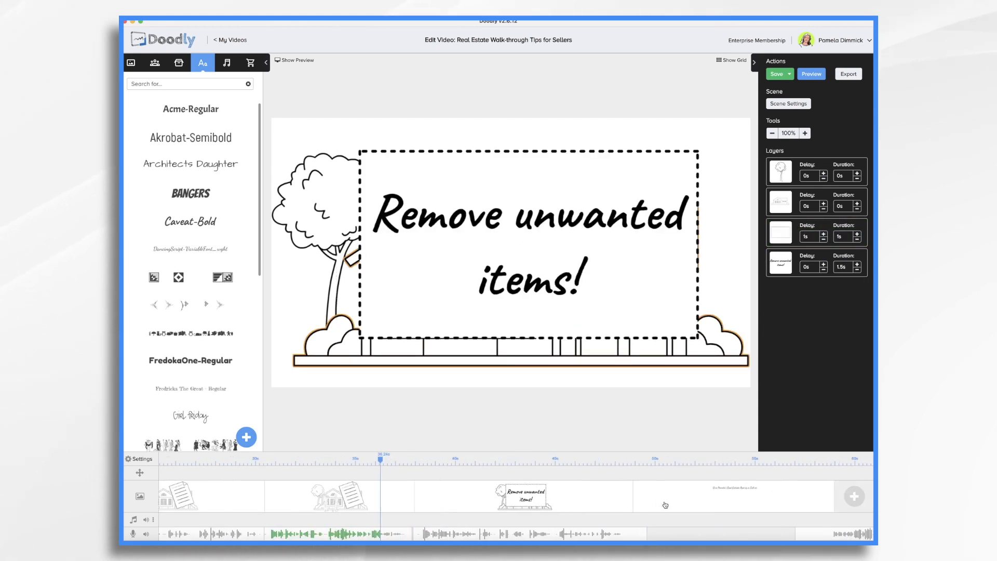
click(375, 499)
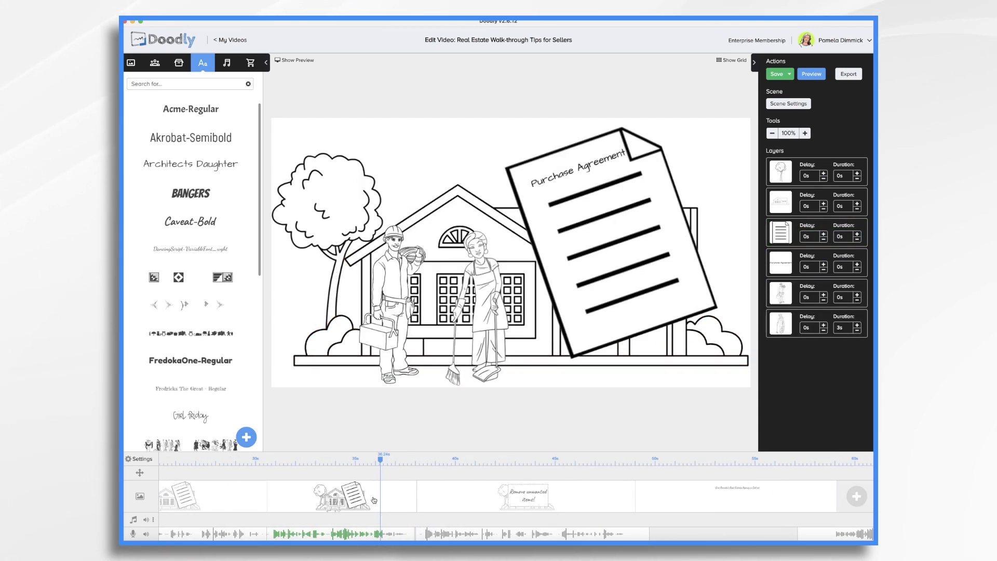
scroll(374, 500, left, 5)
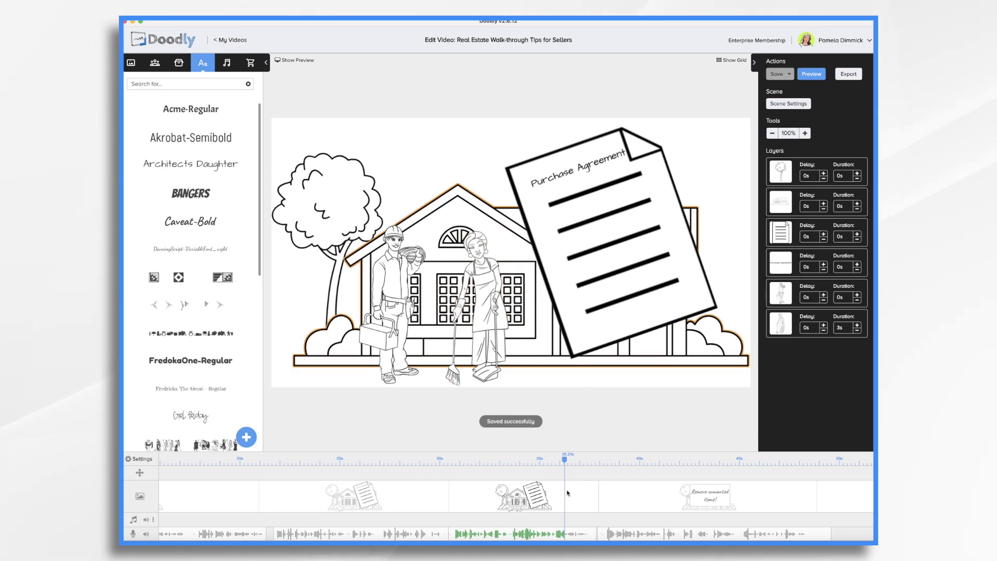
click(384, 306)
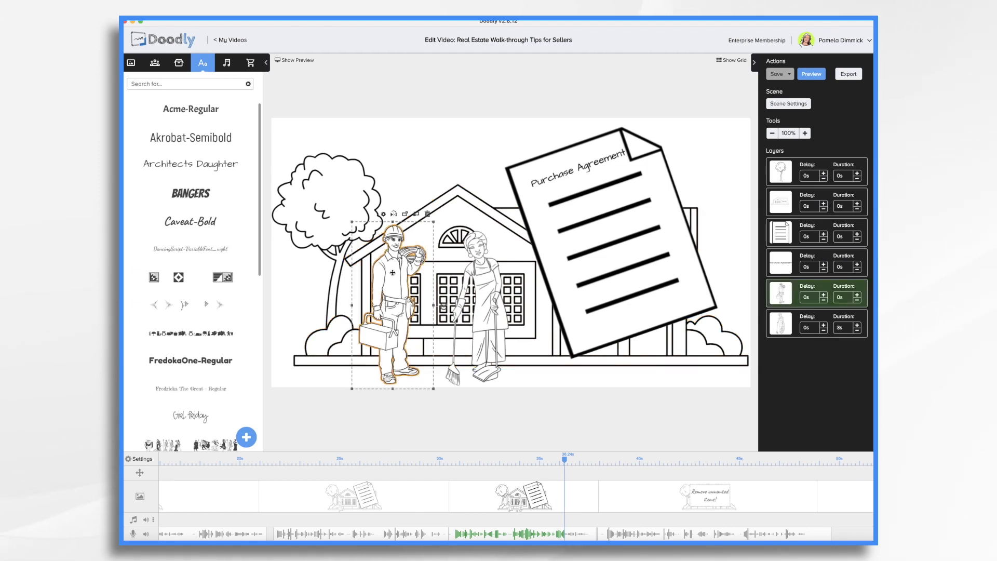
click(383, 214)
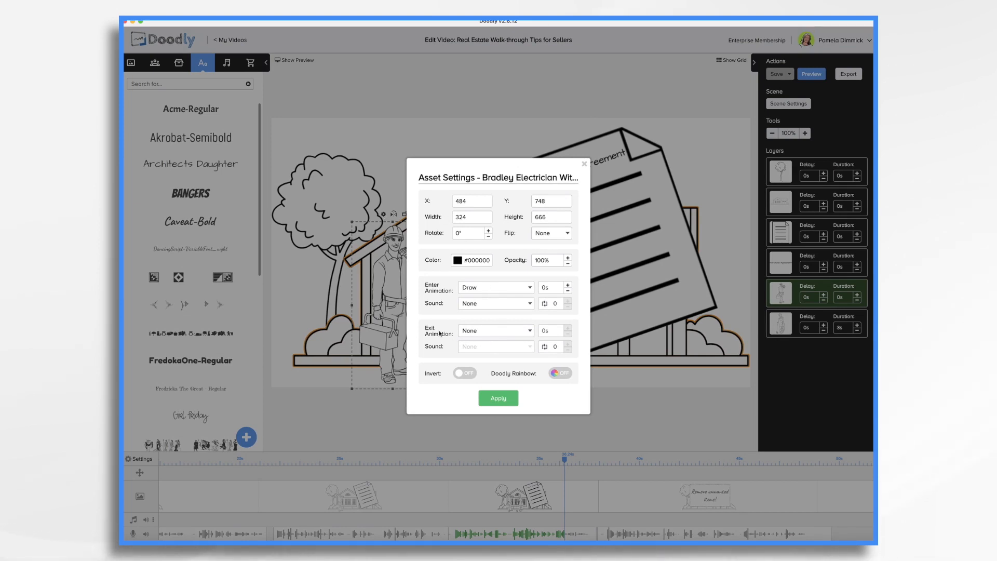
click(491, 334)
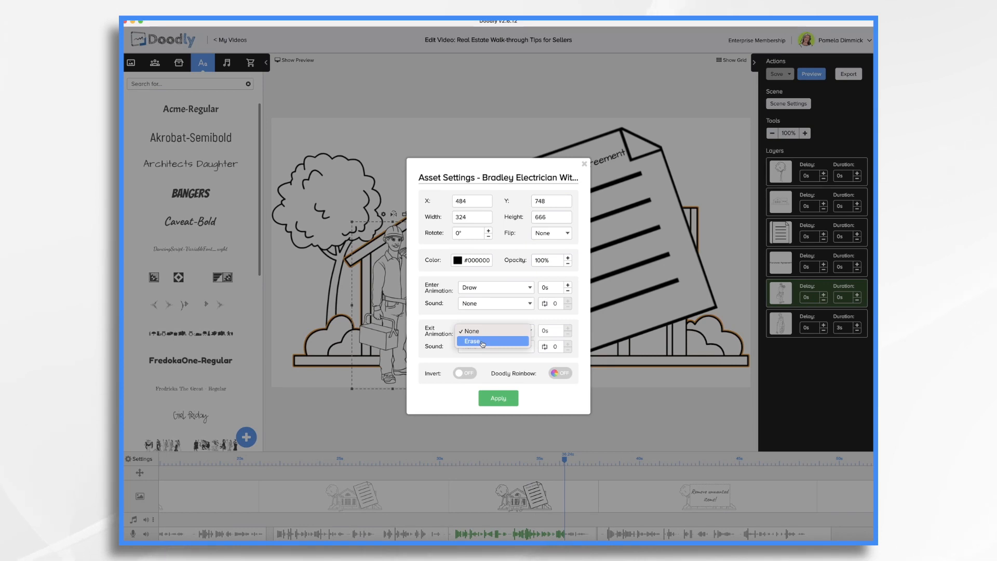
click(482, 342)
click(567, 334)
click(567, 334)
click(567, 335)
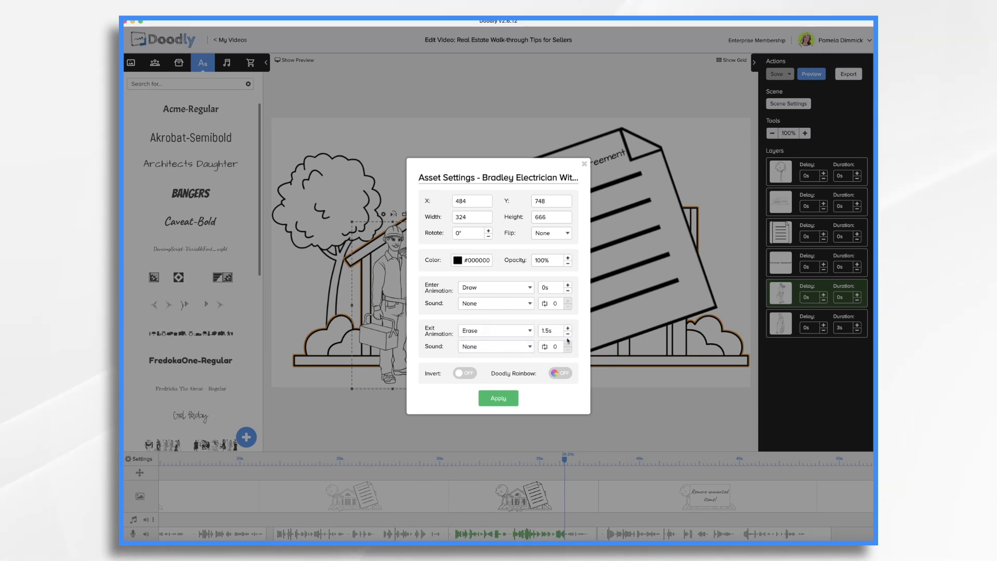
click(502, 398)
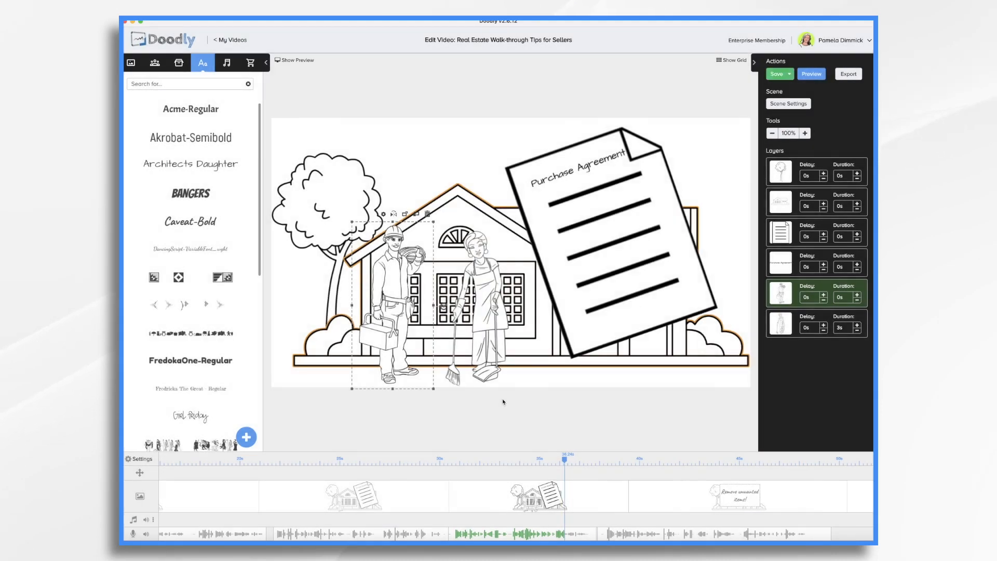
Give the cleaning woman with the broom an Erase exit animation lasting 1.5s.
click(488, 283)
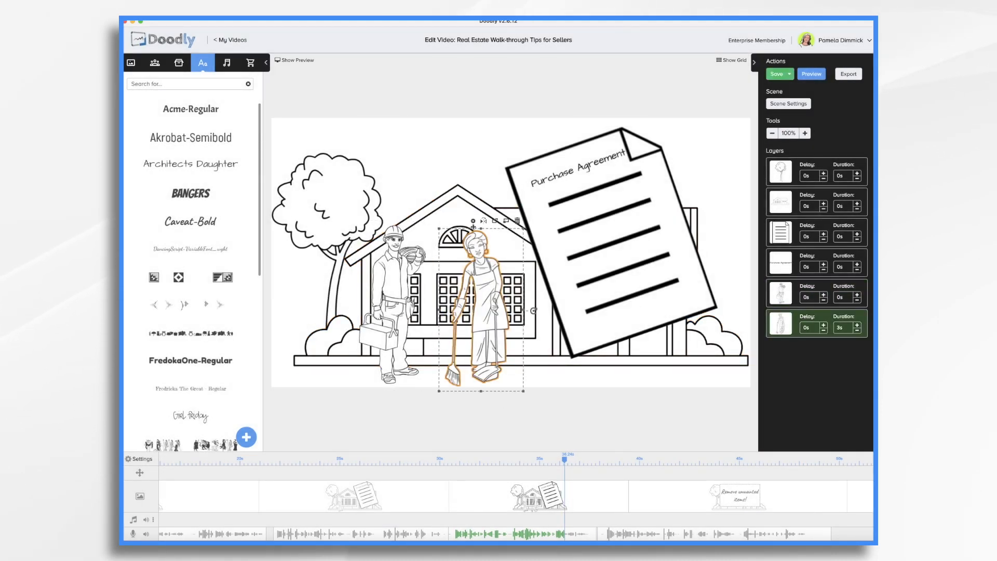
click(473, 221)
click(507, 330)
click(498, 344)
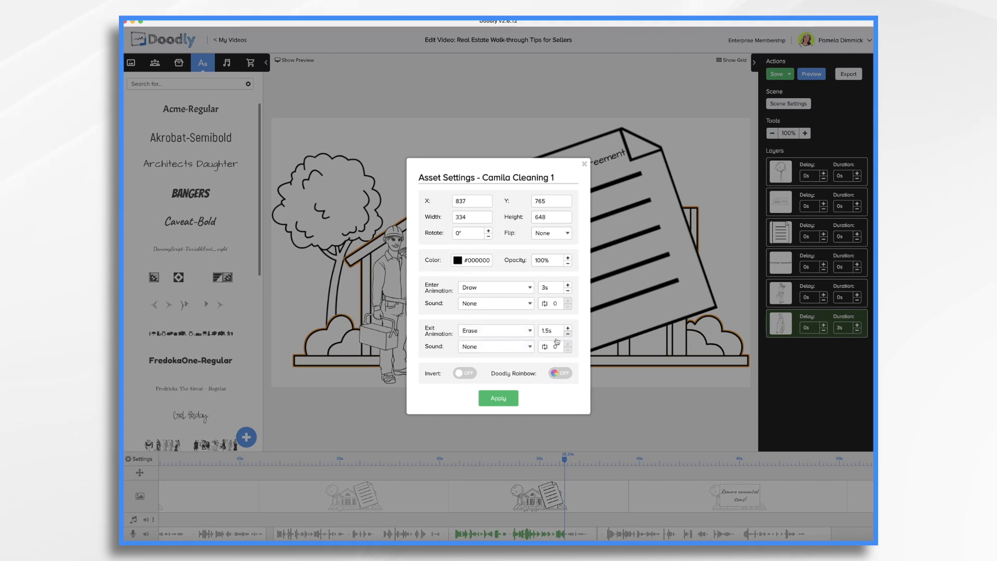
click(499, 398)
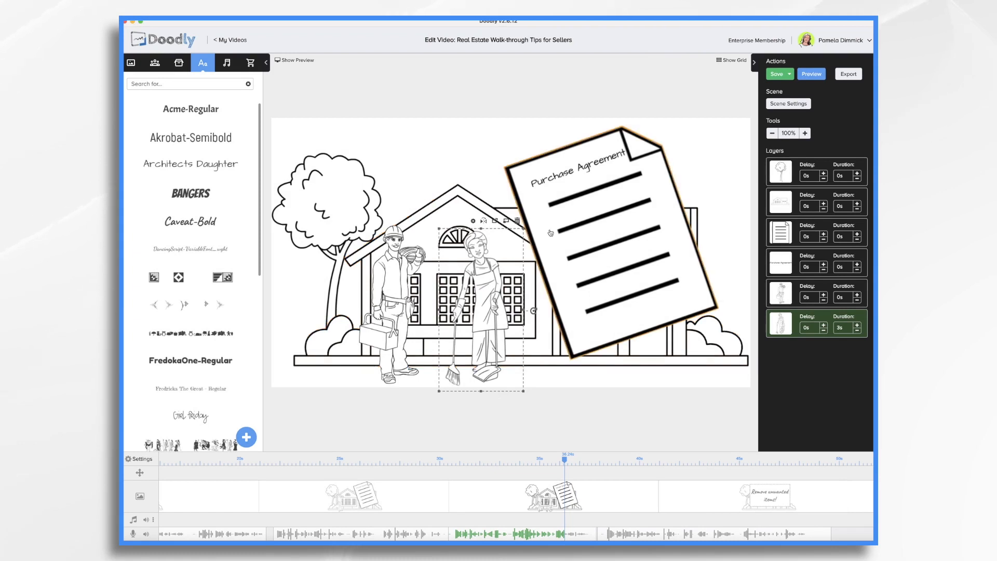
Give the purchase agreement document an Erase exit animation and shorten that animation's duration.
click(550, 233)
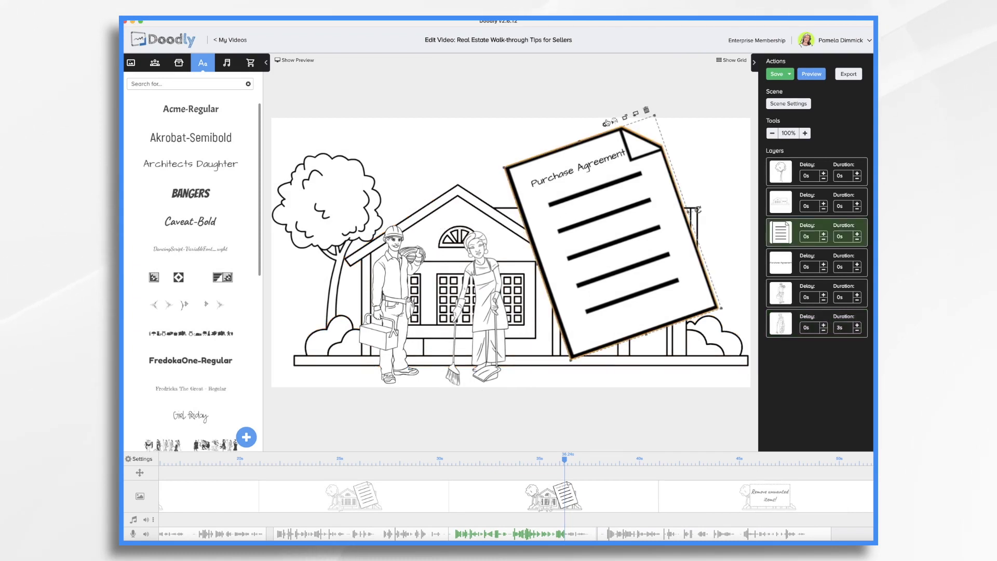
click(605, 123)
click(499, 332)
click(486, 341)
click(569, 335)
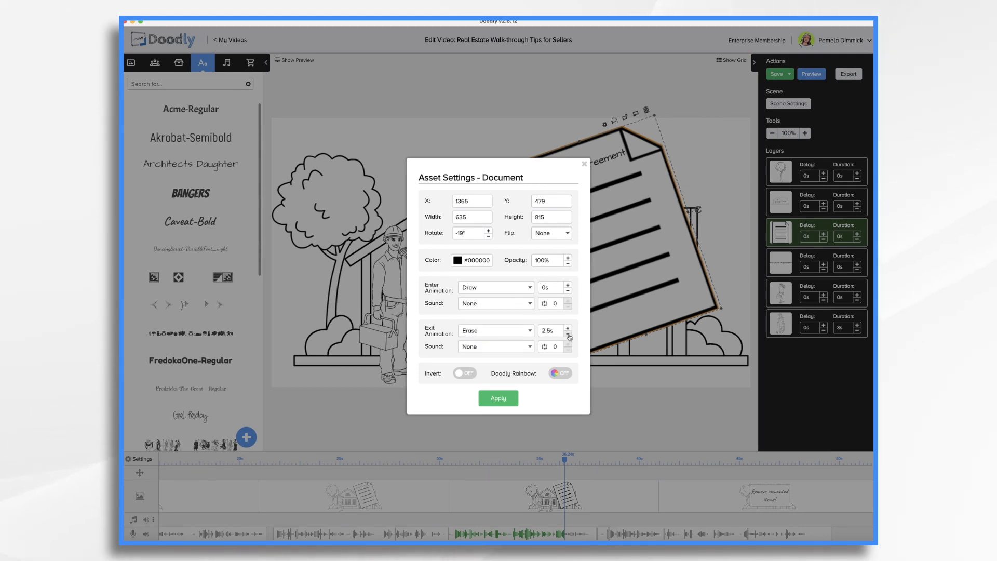
click(498, 397)
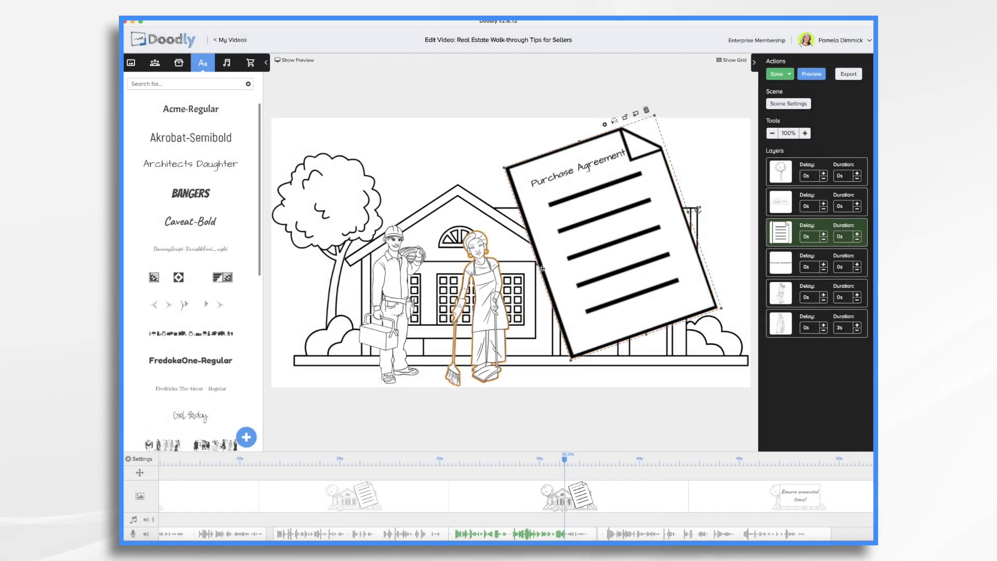
Give the "Purchase Agreement" text an Erase exit animation lasting 0.5s and save the video.
click(566, 174)
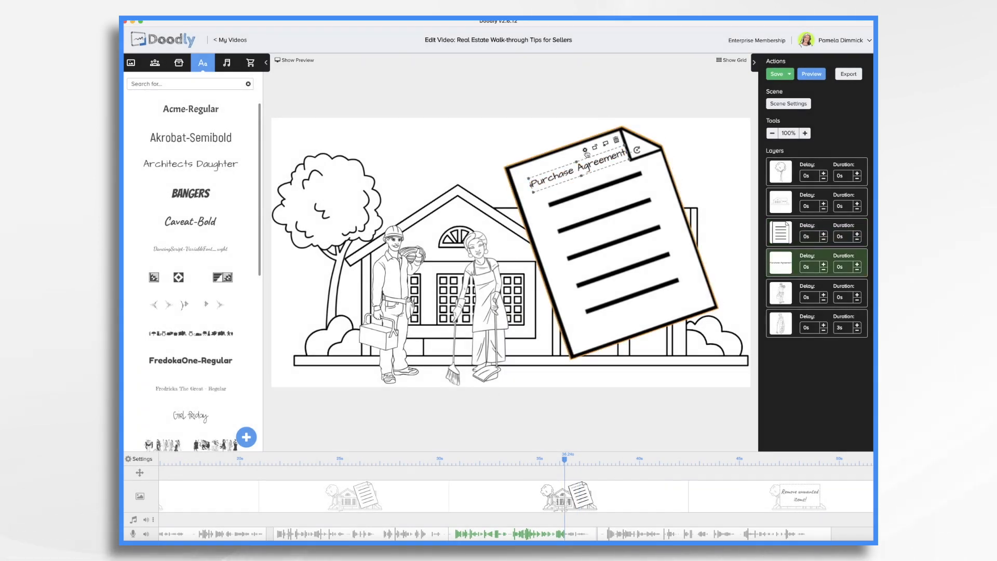
click(586, 151)
click(508, 326)
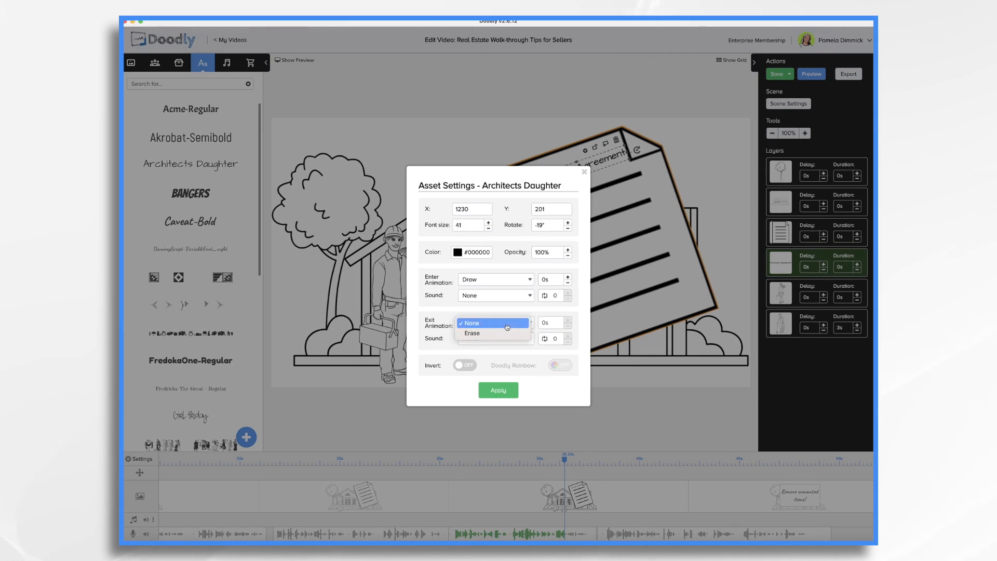
click(506, 332)
click(568, 326)
click(568, 327)
click(568, 326)
click(568, 327)
click(568, 327)
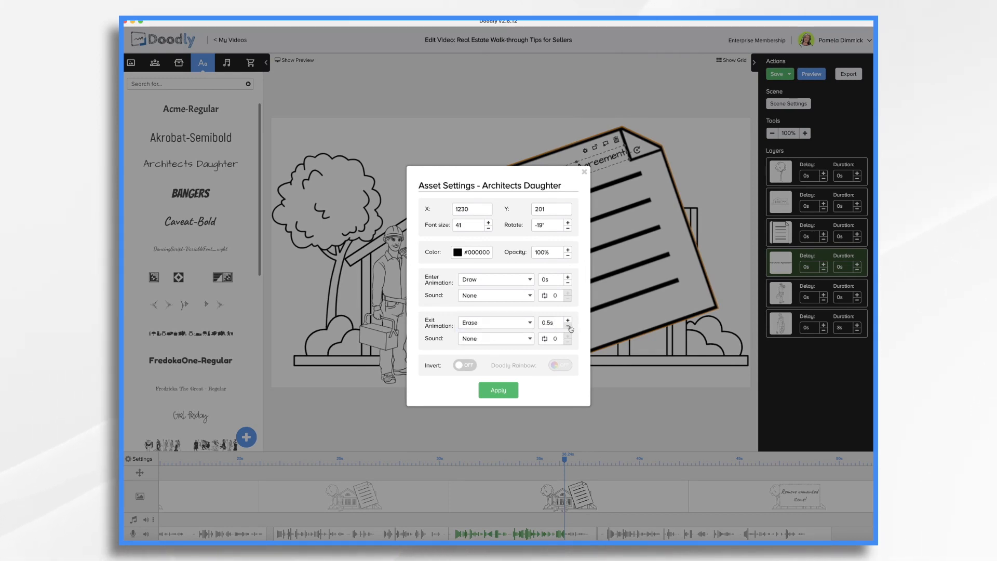
click(503, 390)
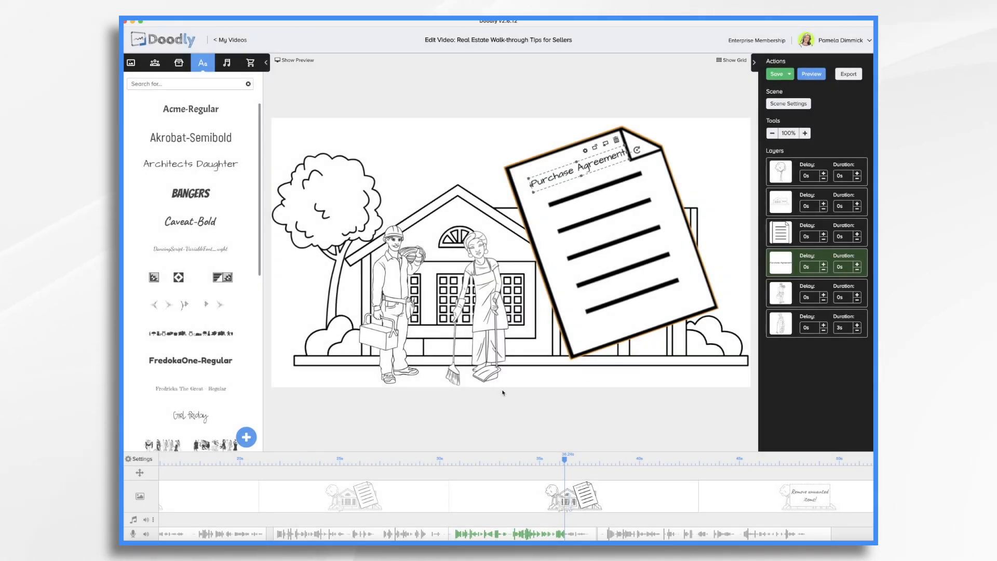
key(ctrl+s)
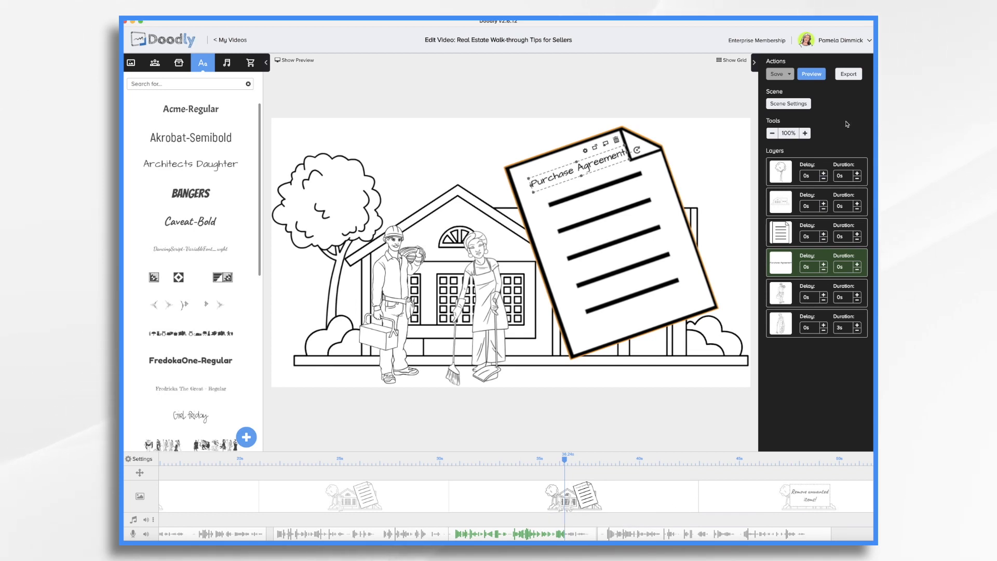
Set the video's erase mode to Off, previewing the erase animations before and after the change.
click(811, 74)
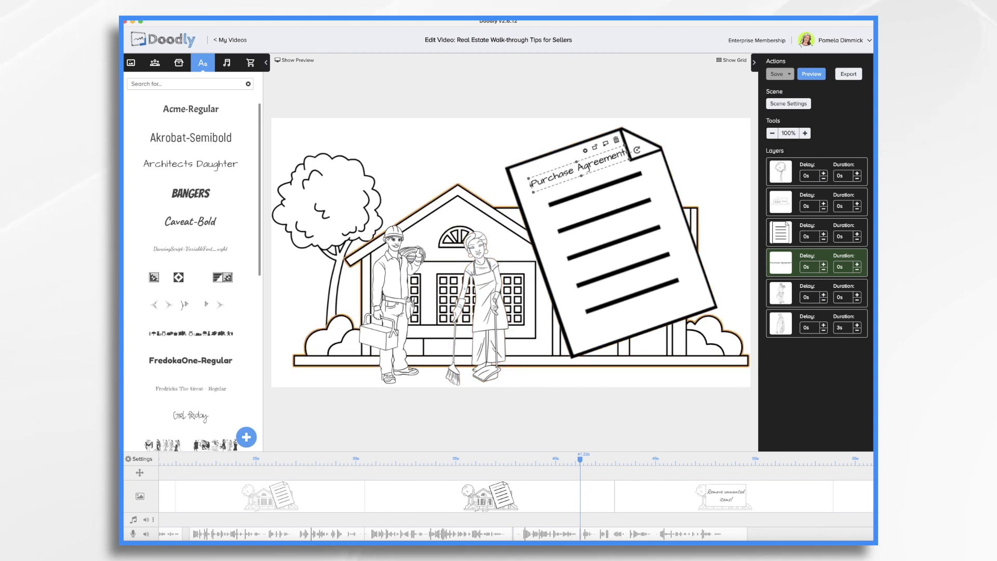
click(141, 459)
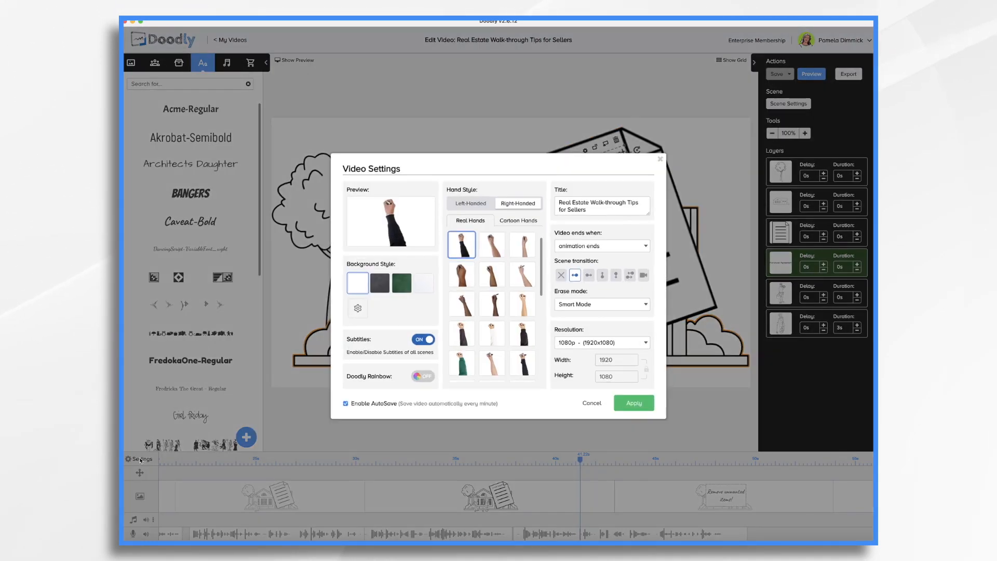
click(623, 305)
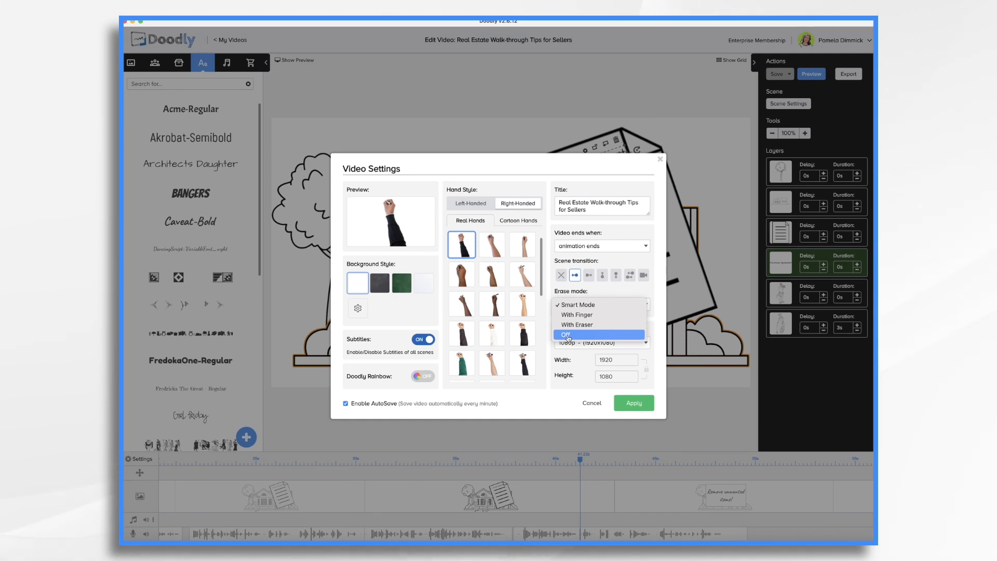
click(568, 336)
click(635, 404)
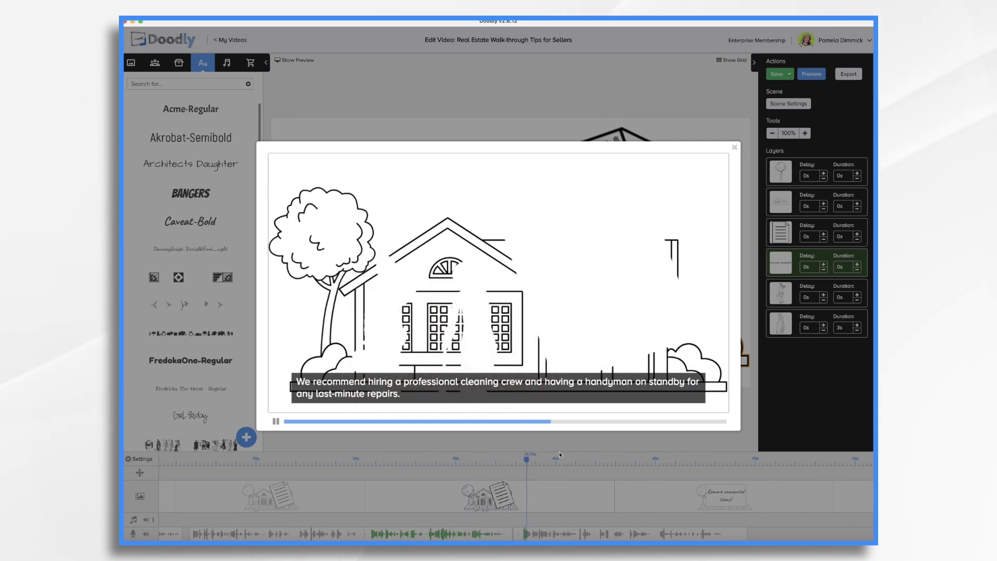
click(734, 148)
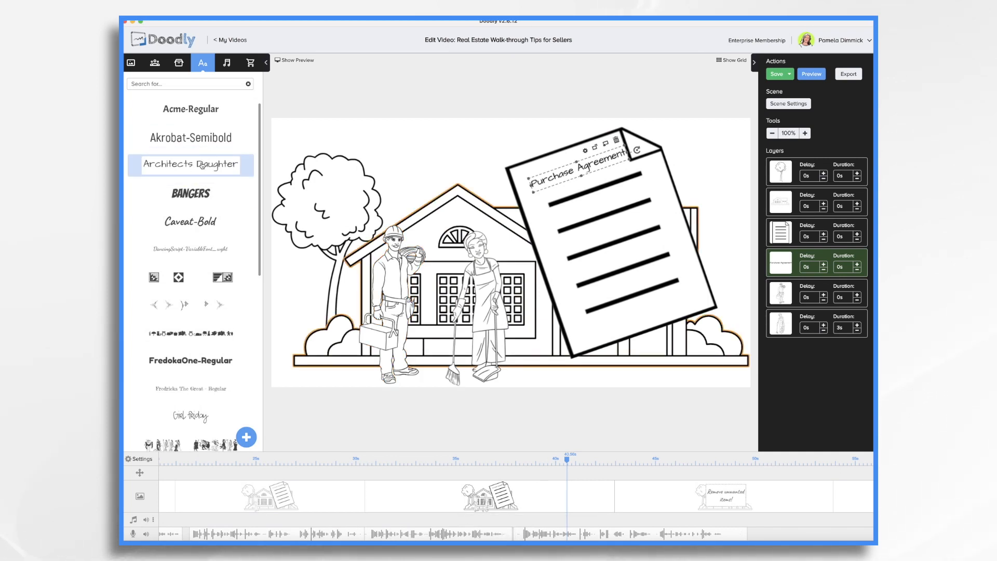
Add an Architects Daughter text containing only a period above the house and set its opacity to 0%.
drag(202, 165, 442, 150)
double_click(428, 148)
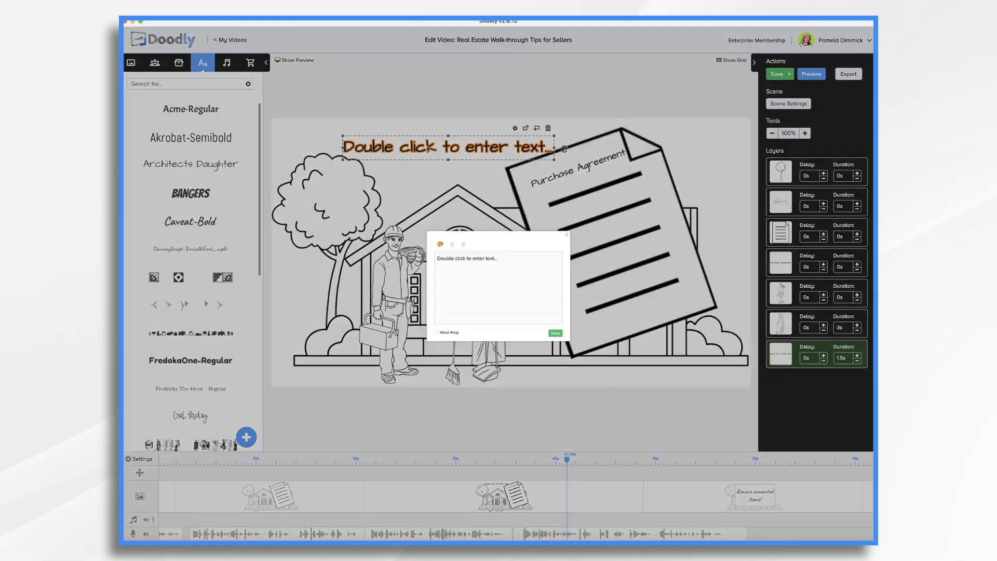
key(super+a)
key(BackSpace)
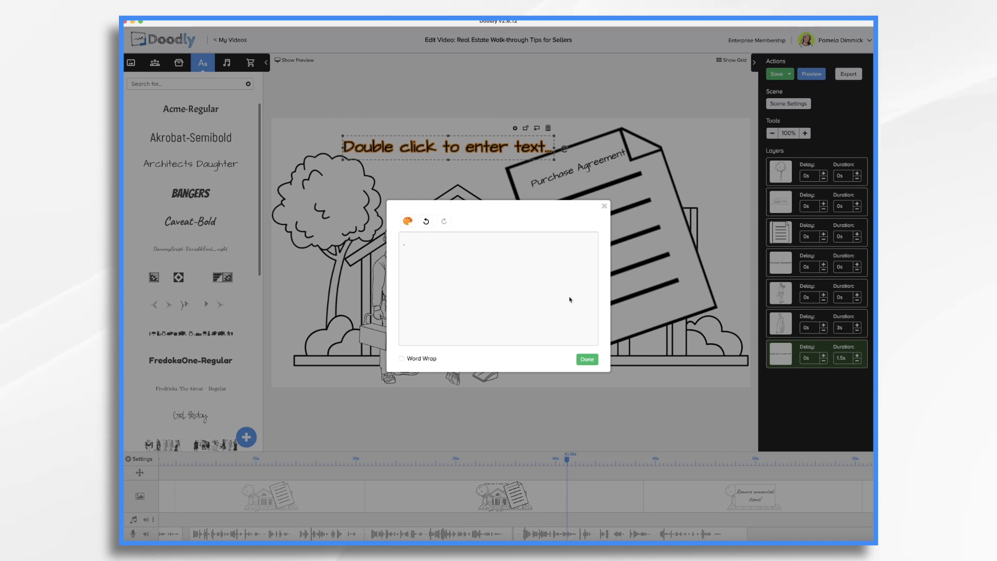
click(587, 359)
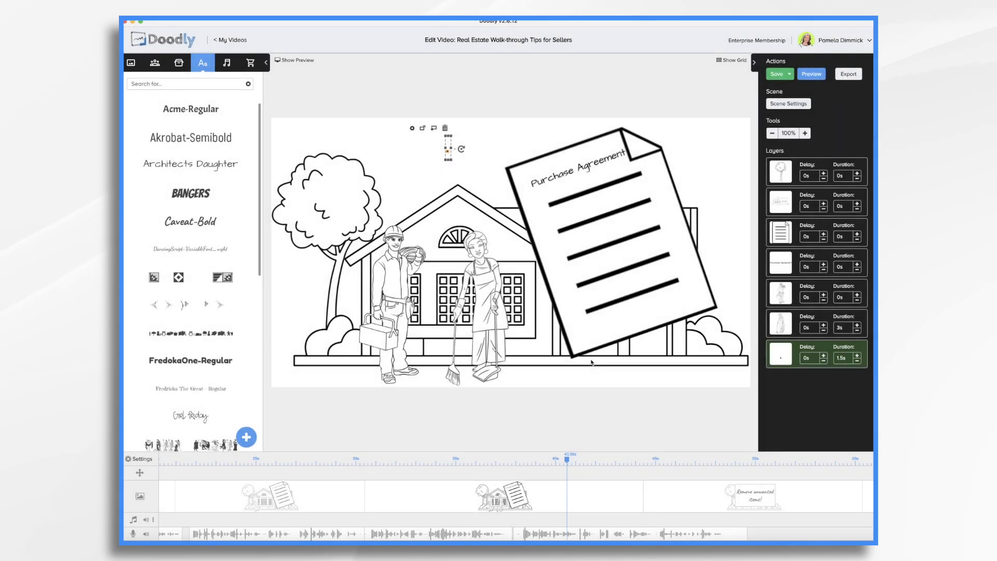
click(413, 129)
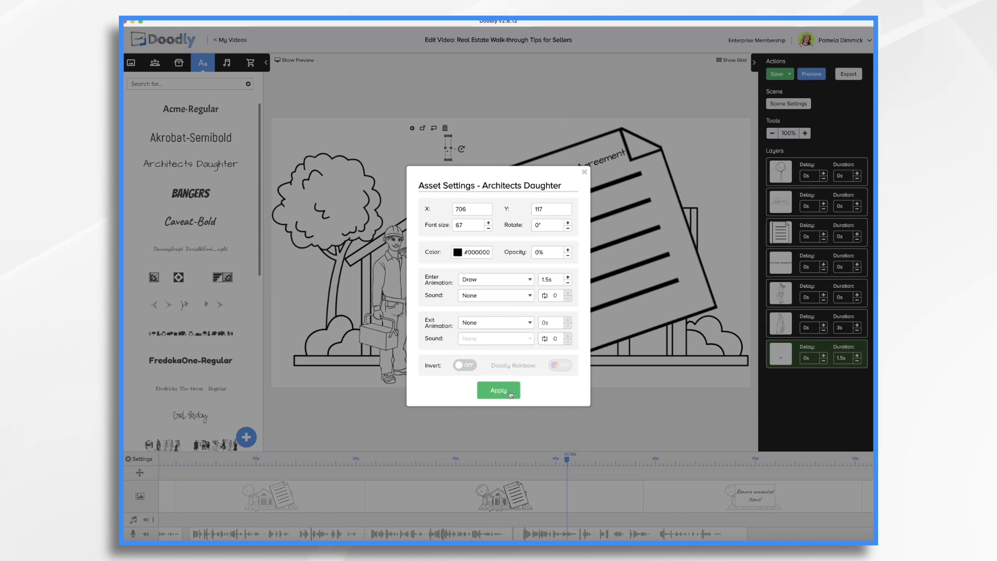
click(498, 390)
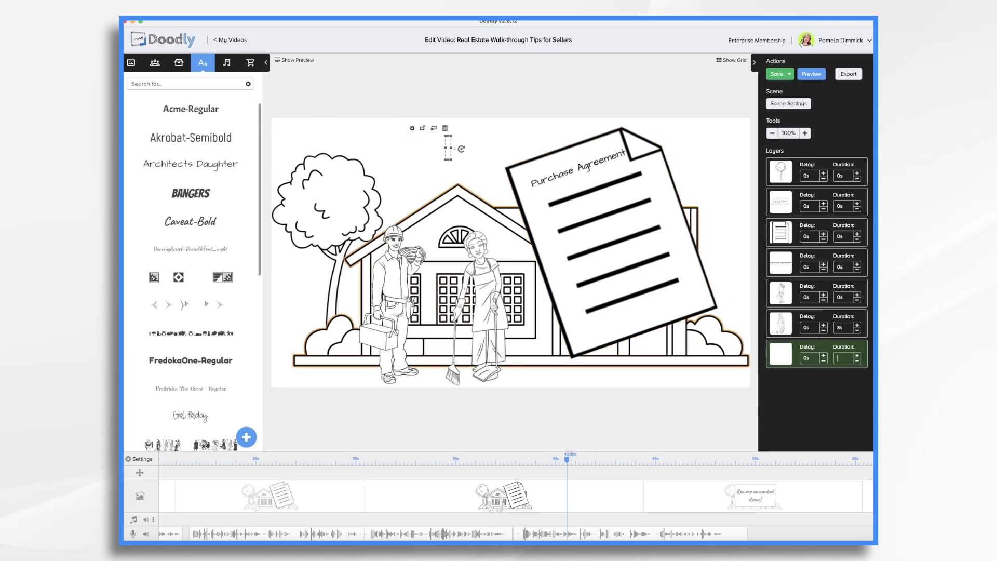
Set the invisible period text's duration to 0s and its delay to 3s.
key(Return)
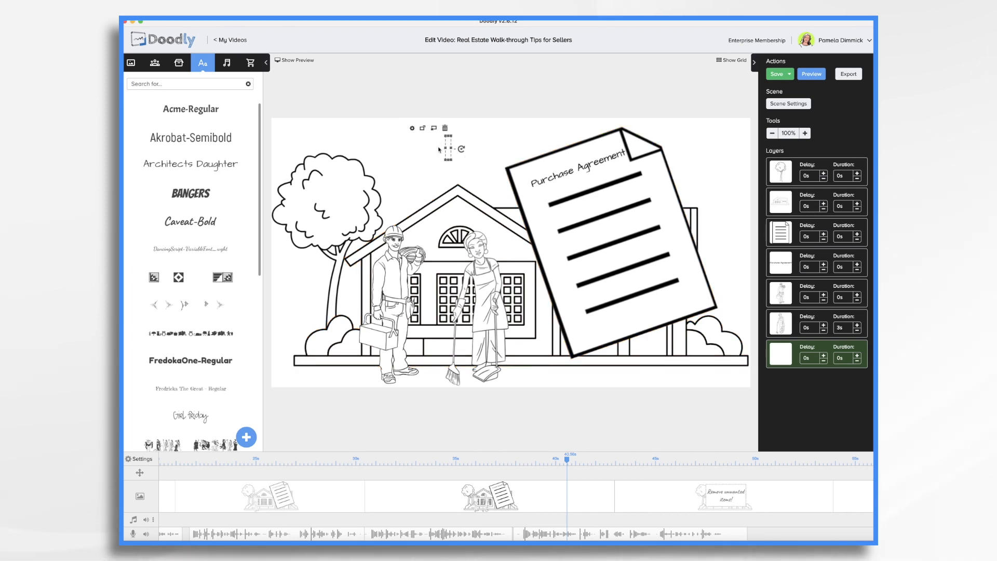
click(823, 355)
click(823, 356)
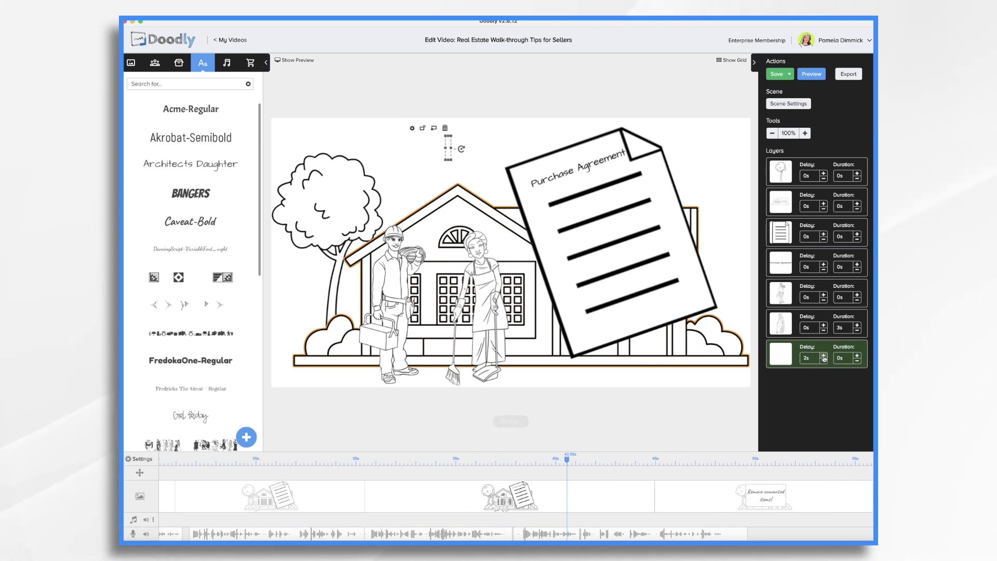
click(824, 355)
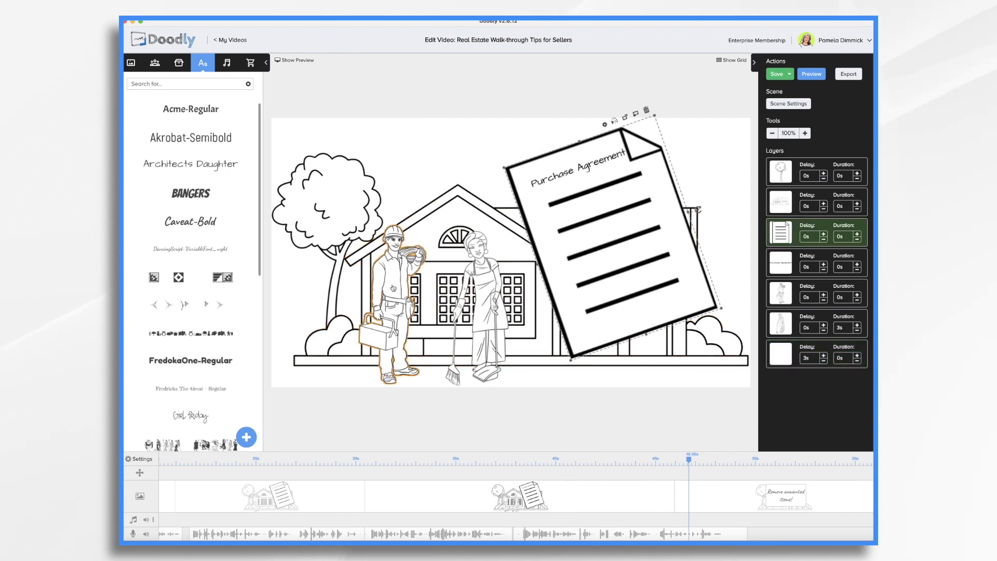
Shorten the Erase exit animations of the handyman and the cleaning woman to 1.5s each.
click(390, 285)
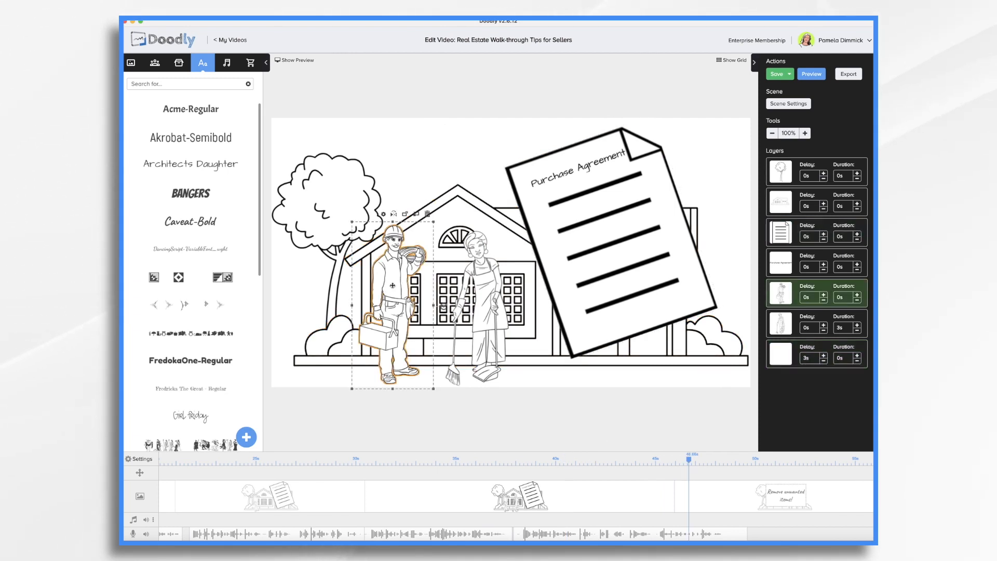
click(383, 213)
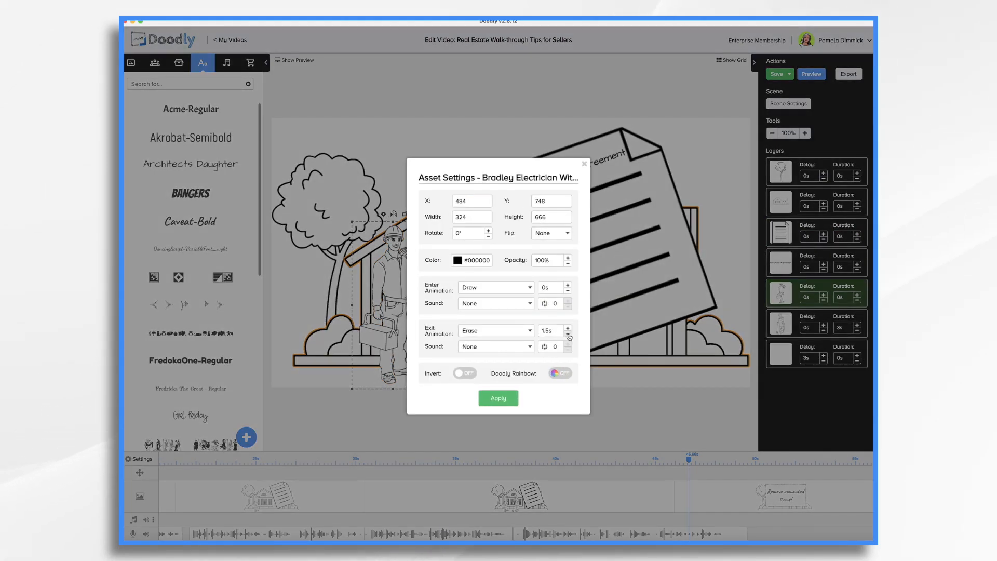
click(498, 398)
click(485, 285)
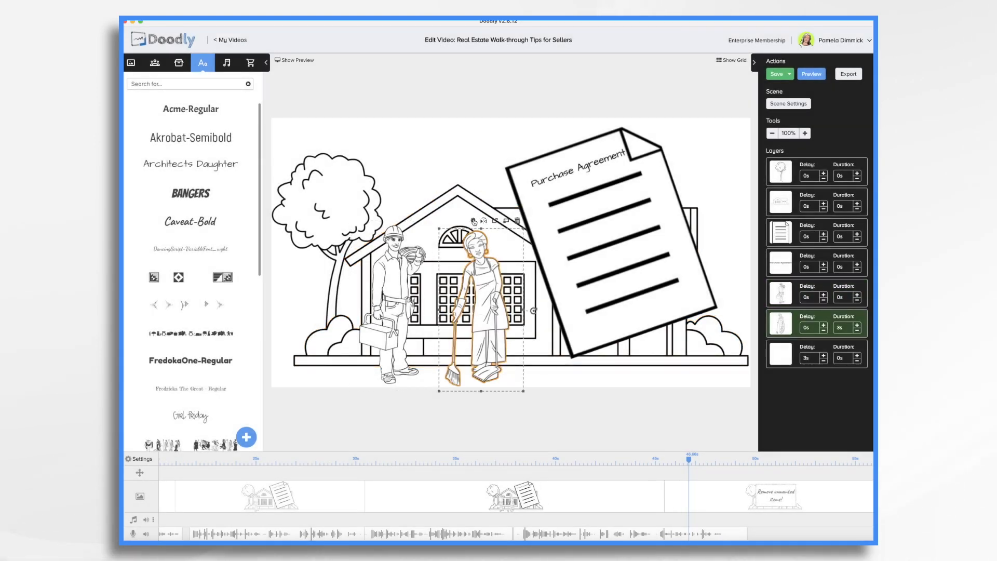
click(474, 222)
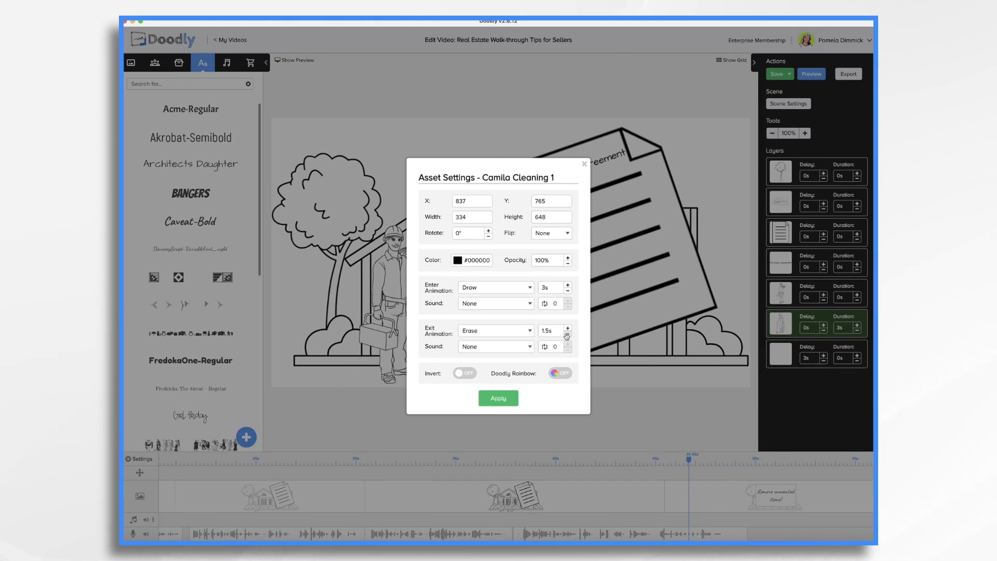
click(503, 403)
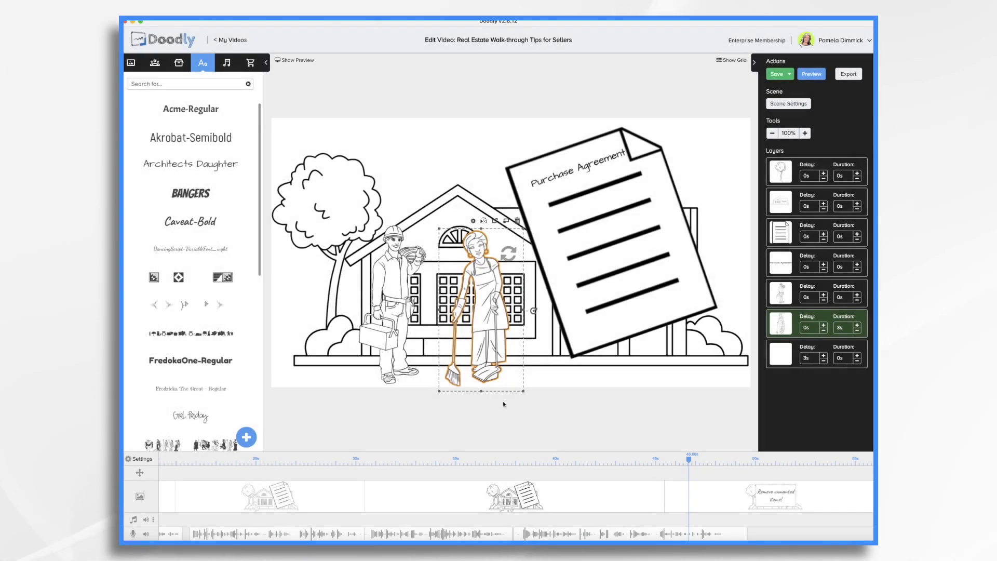
Set the purchase agreement document's Erase exit animation to 1.5s.
click(607, 225)
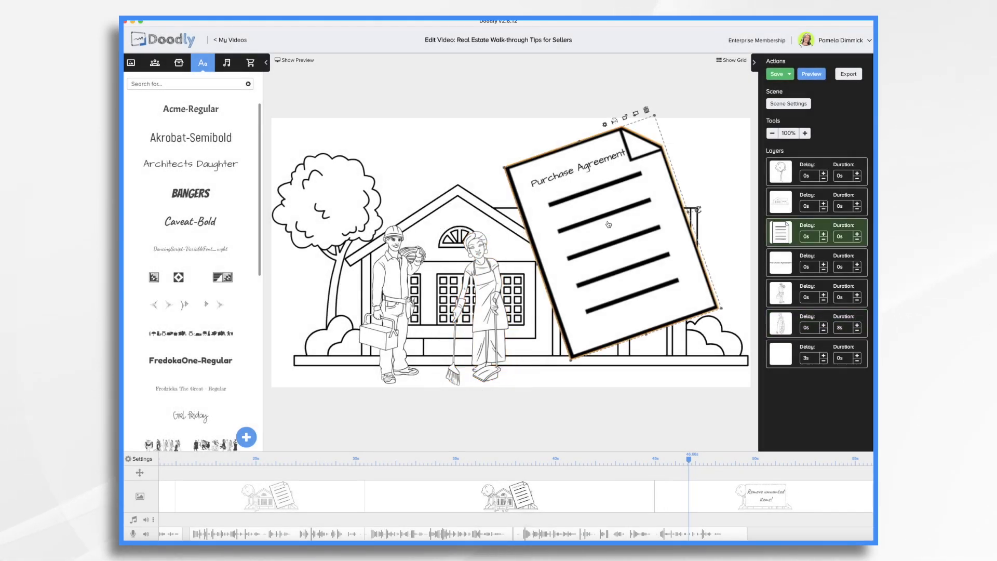
click(605, 124)
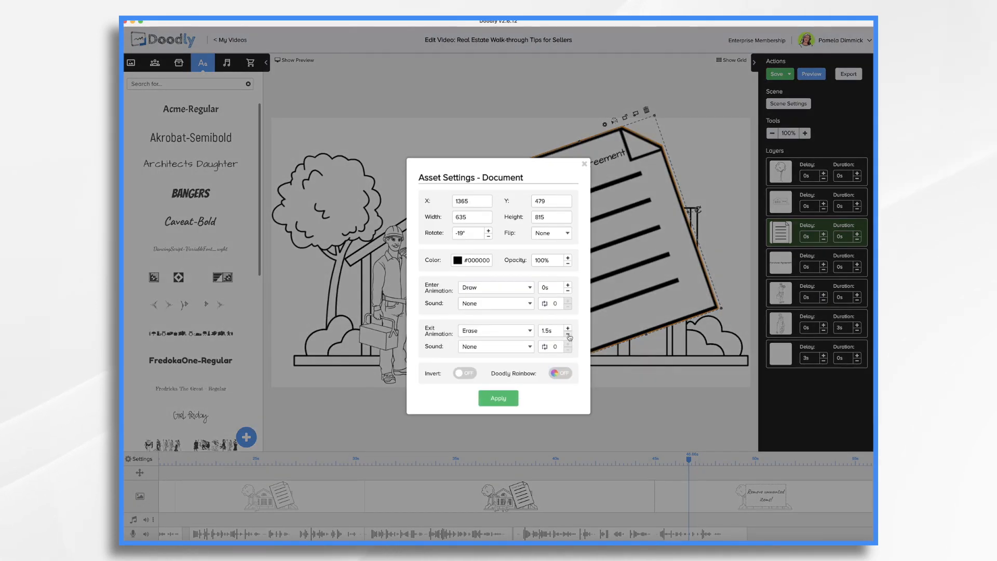
click(498, 399)
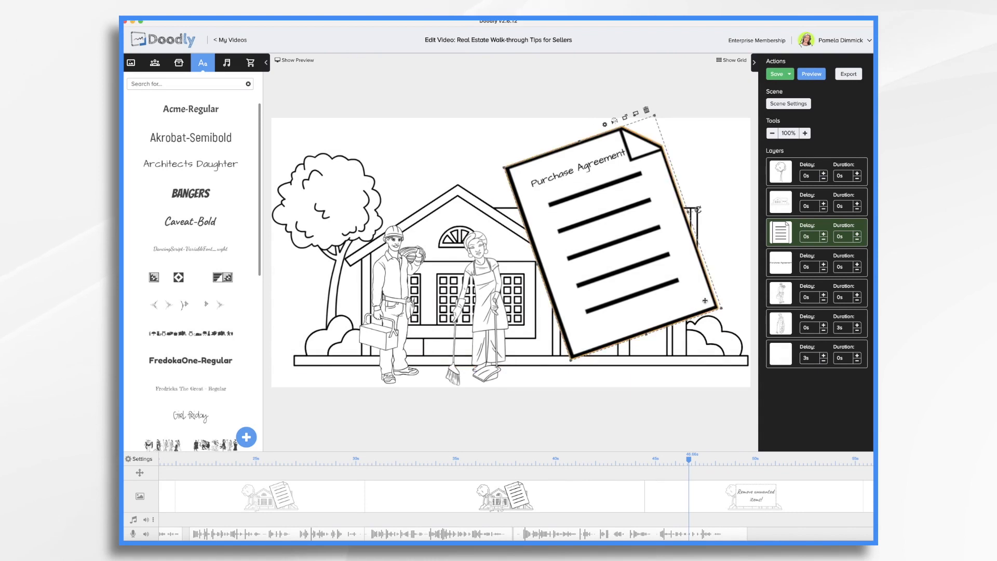
Try a 0s duration for the cleaning woman and preview the cleaning crew scene.
click(791, 340)
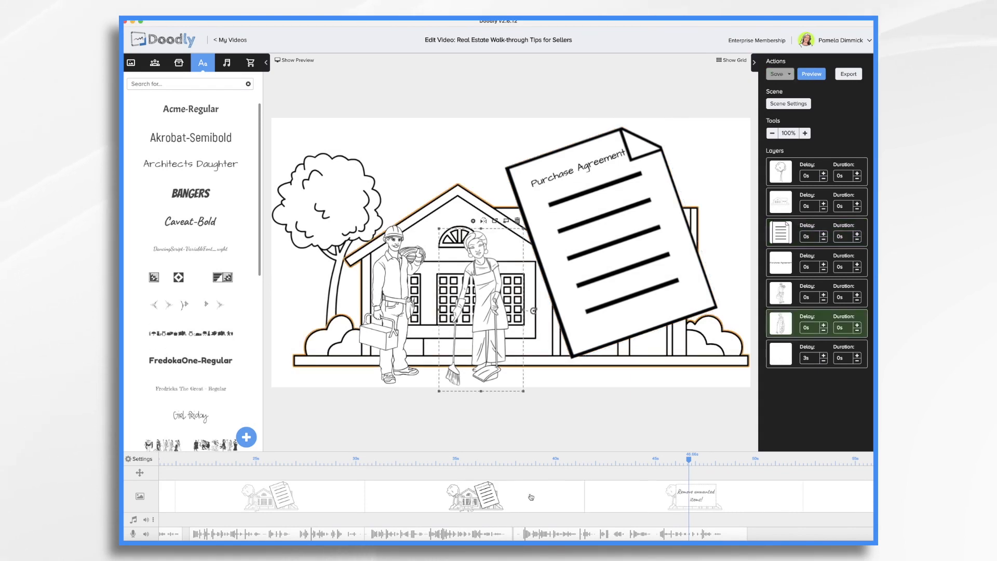
right_click(531, 496)
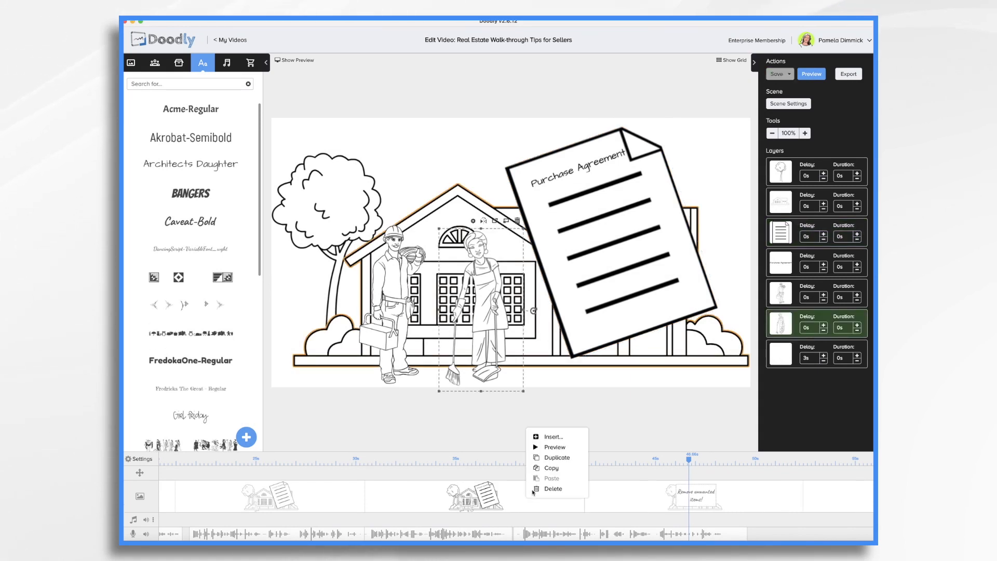
click(540, 468)
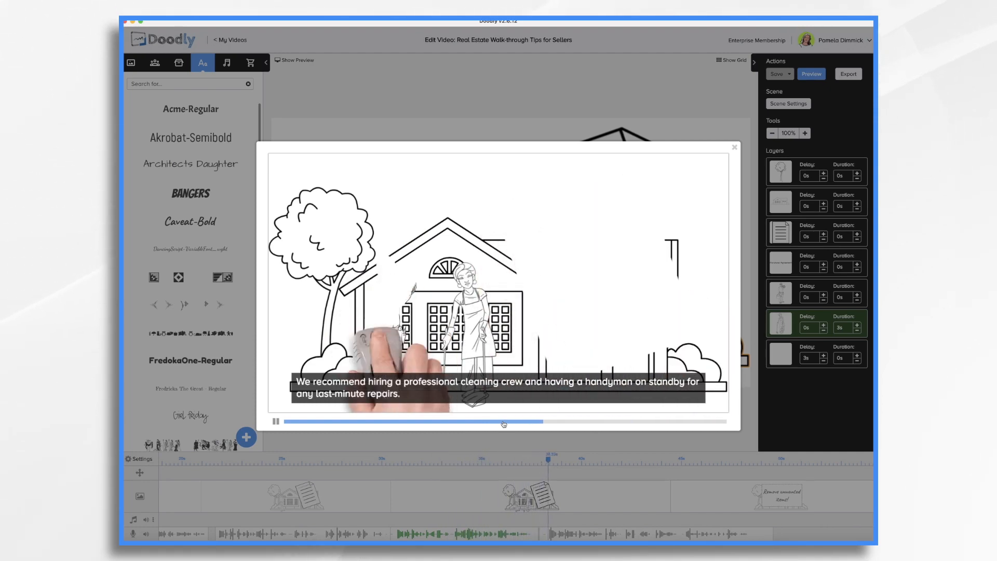
click(734, 148)
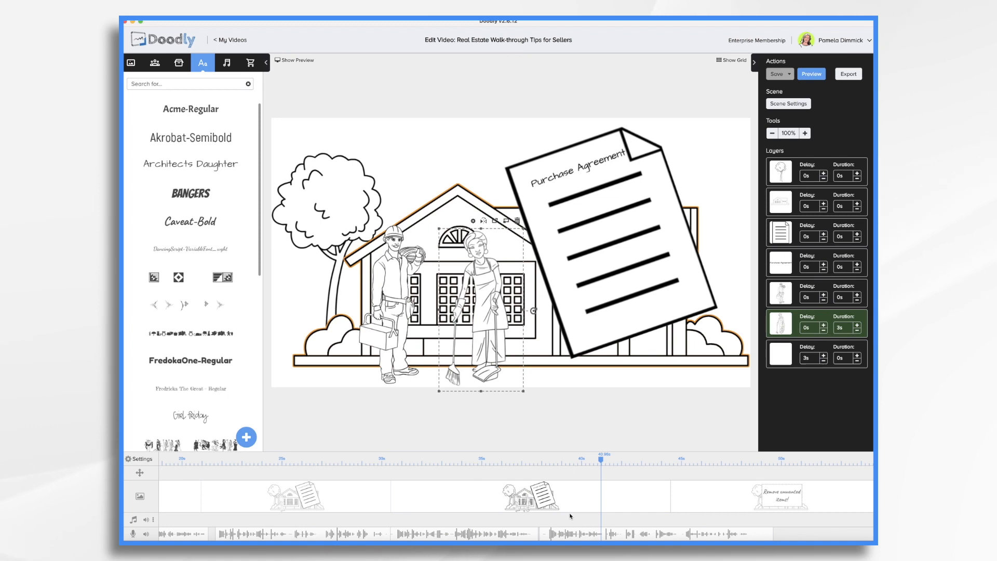
Set the invisible period text's delay to 2.5s and move the following narration clip later on the timeline.
click(824, 361)
click(824, 355)
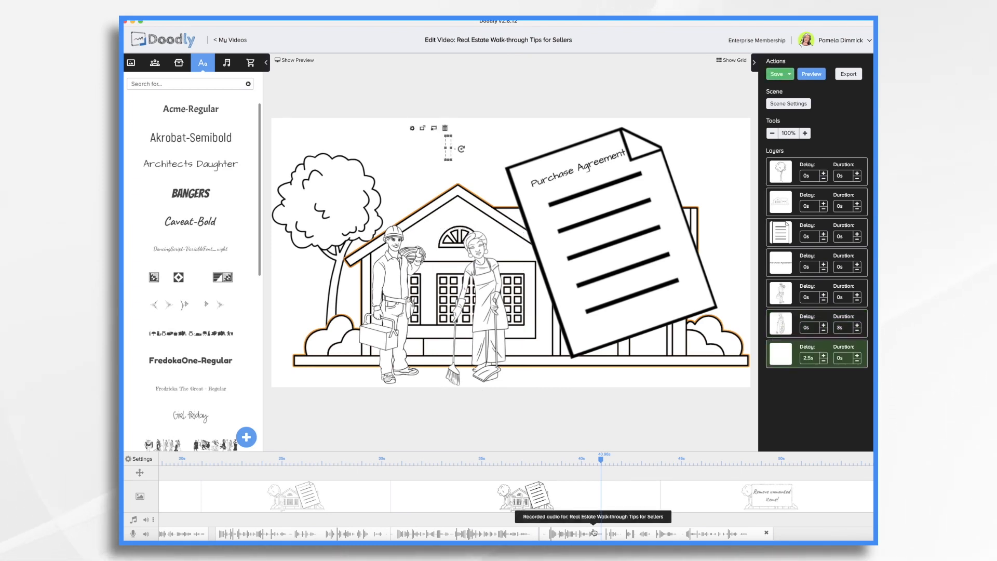
drag(593, 531, 685, 532)
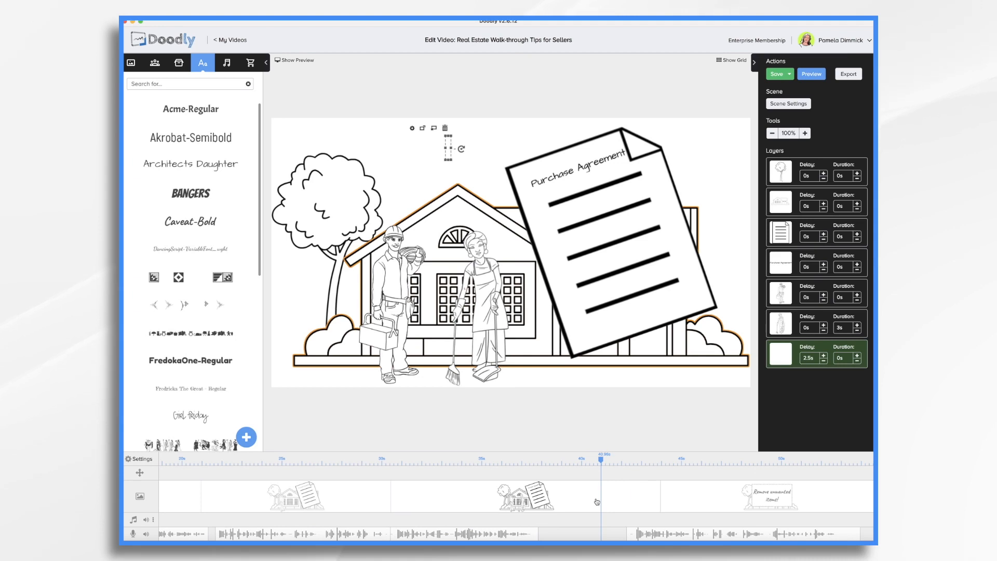
Set the cleaning crew scene's extra time at the end to 0.5s.
click(790, 104)
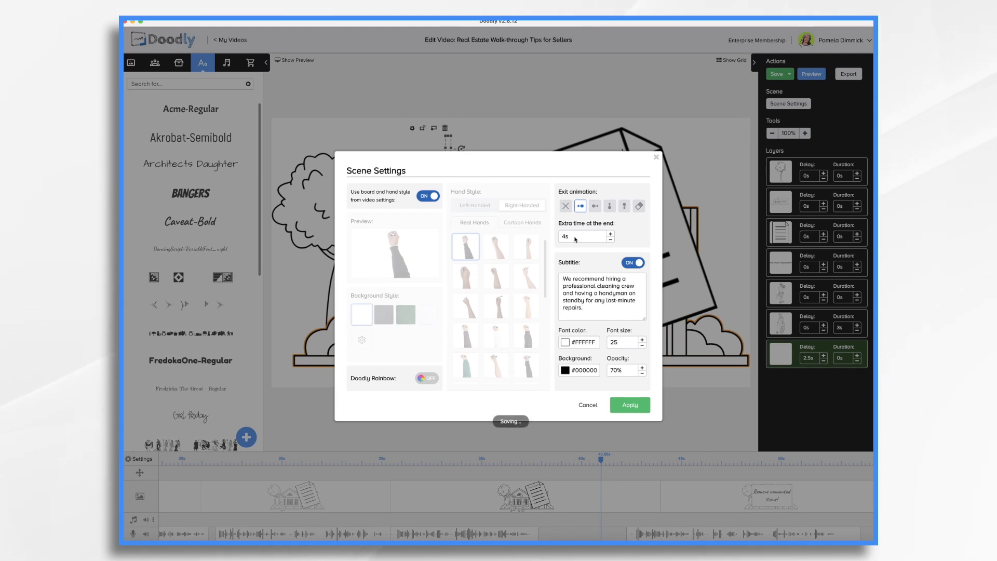
key(BackSpace)
key(BackSpace)
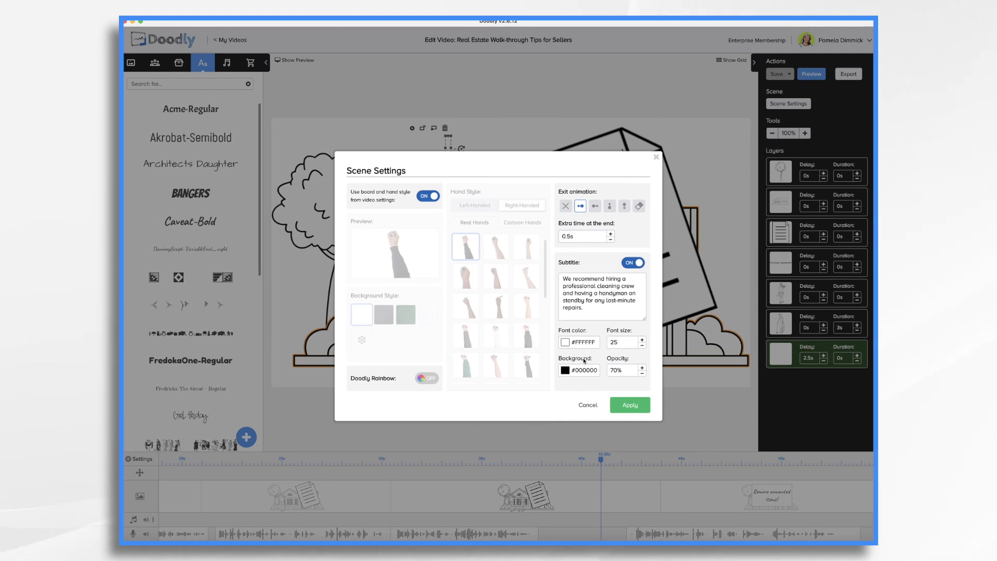
click(626, 406)
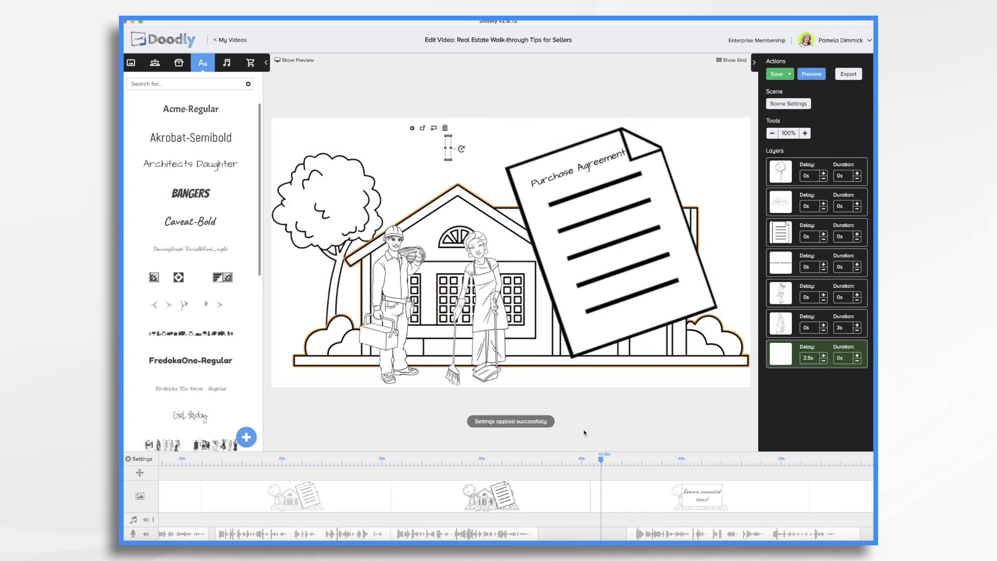
Move the narration clip back to the start of the "Remove unwanted items!" scene and preview the video from the cleaning crew scene.
drag(644, 533, 663, 535)
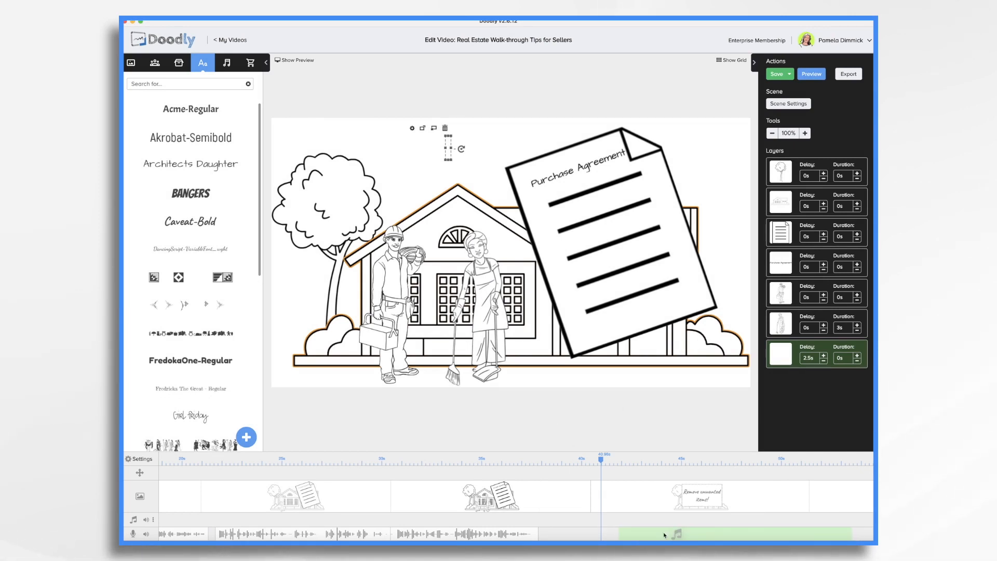
drag(644, 534, 643, 534)
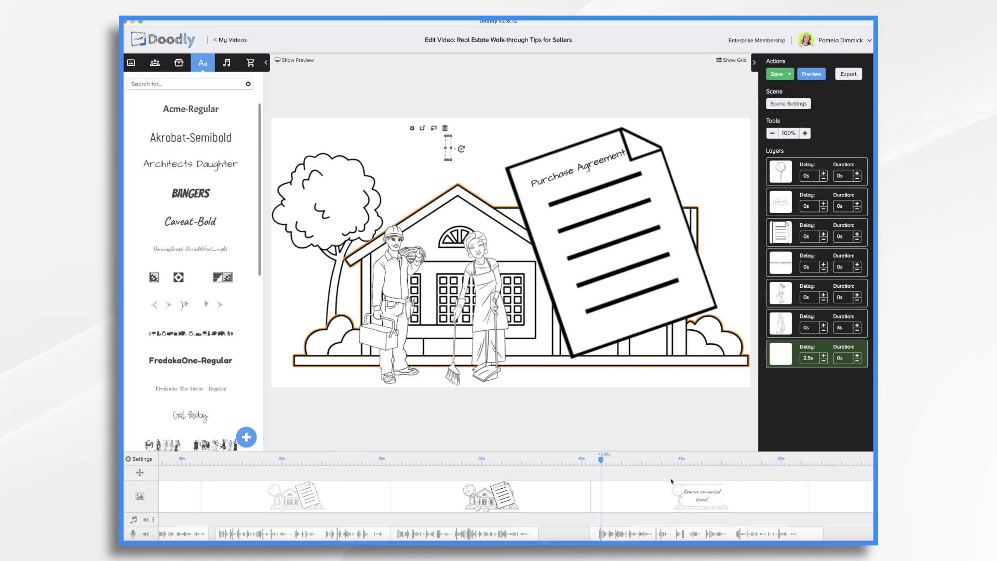
click(811, 73)
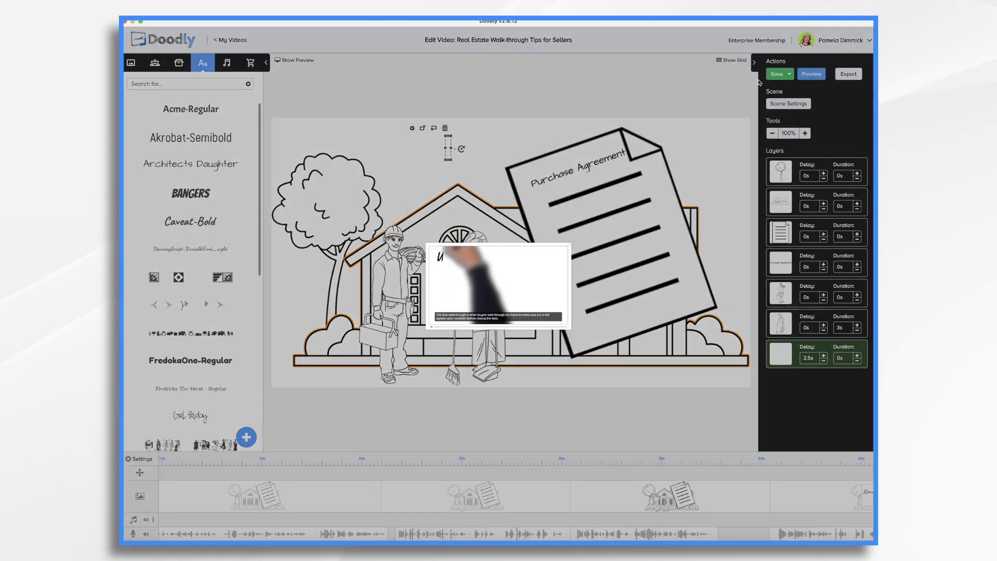
click(543, 422)
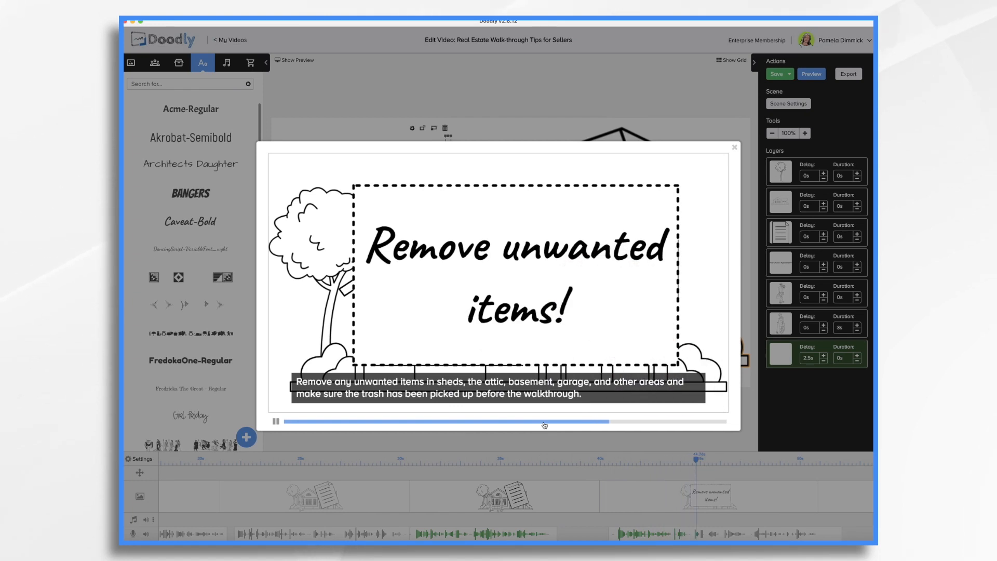
click(734, 147)
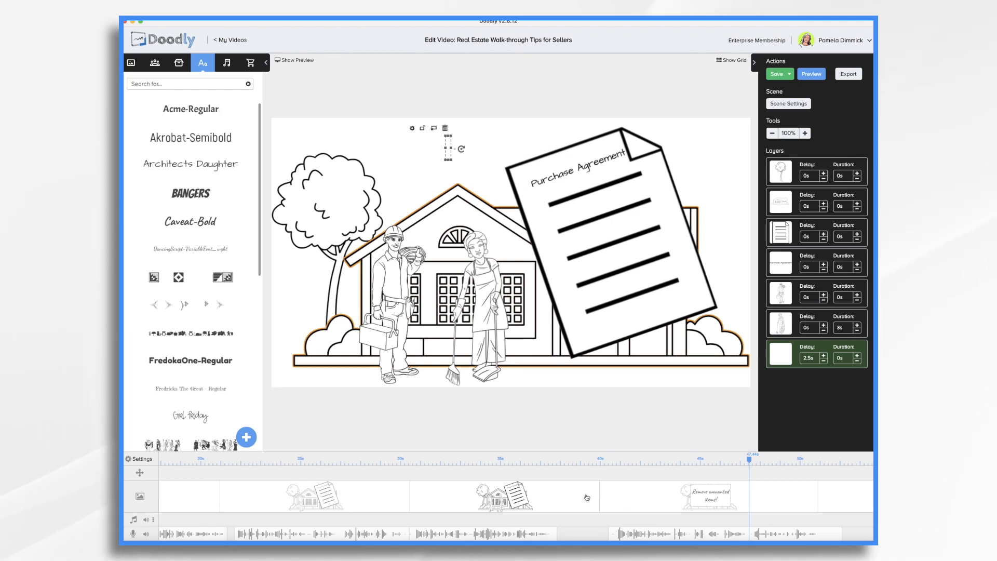
Set the purchase agreement document's Erase exit animation to 1s.
scroll(586, 497, left, 2)
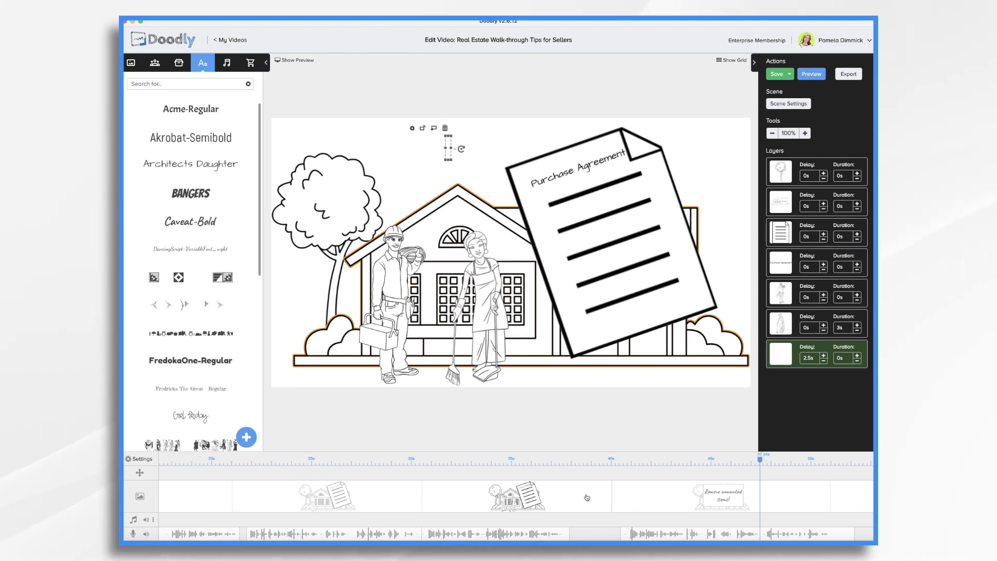
click(538, 160)
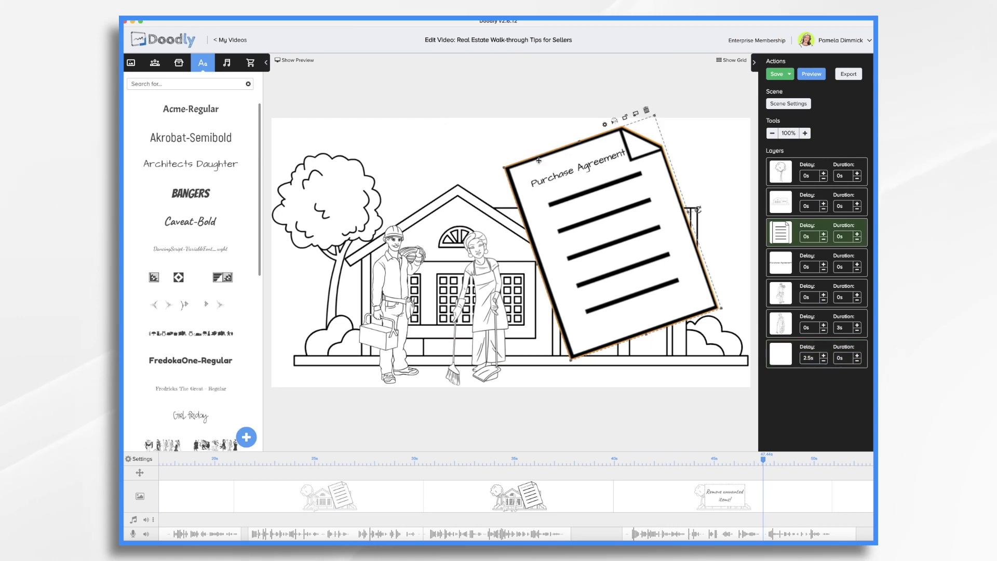
click(604, 125)
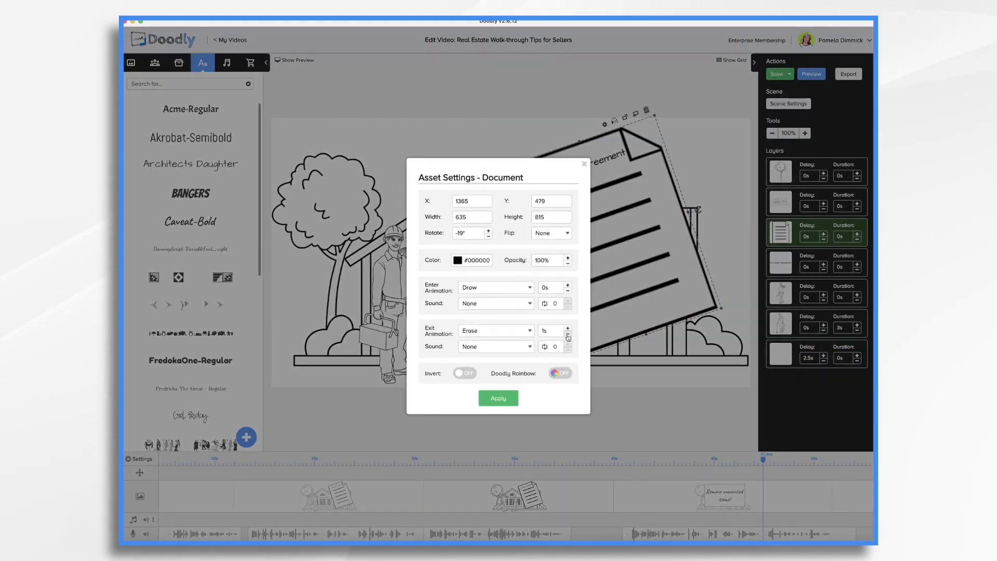
click(502, 404)
Shorten the Erase exit animations of the cleaning woman and the handyman to 1s each.
click(482, 273)
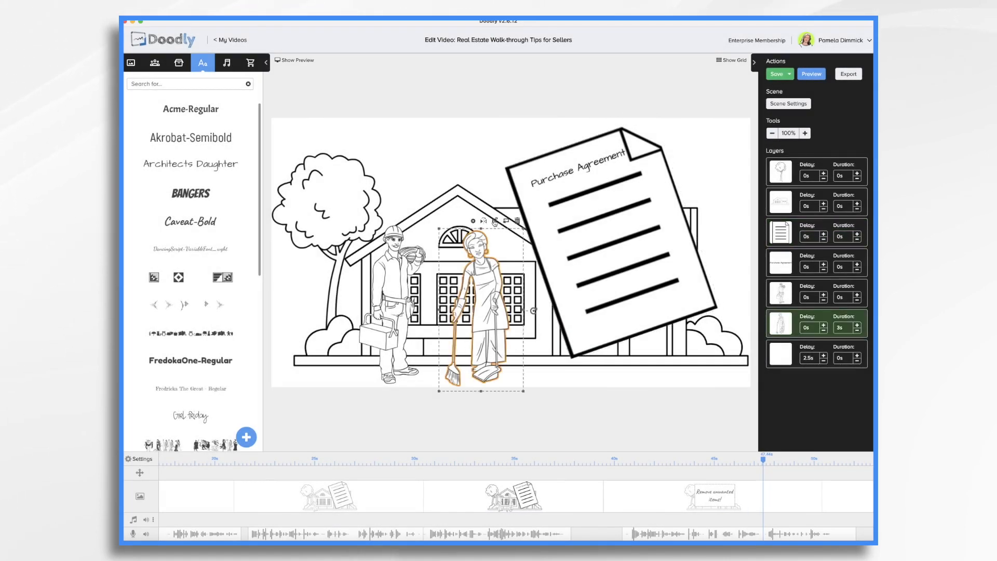
click(474, 222)
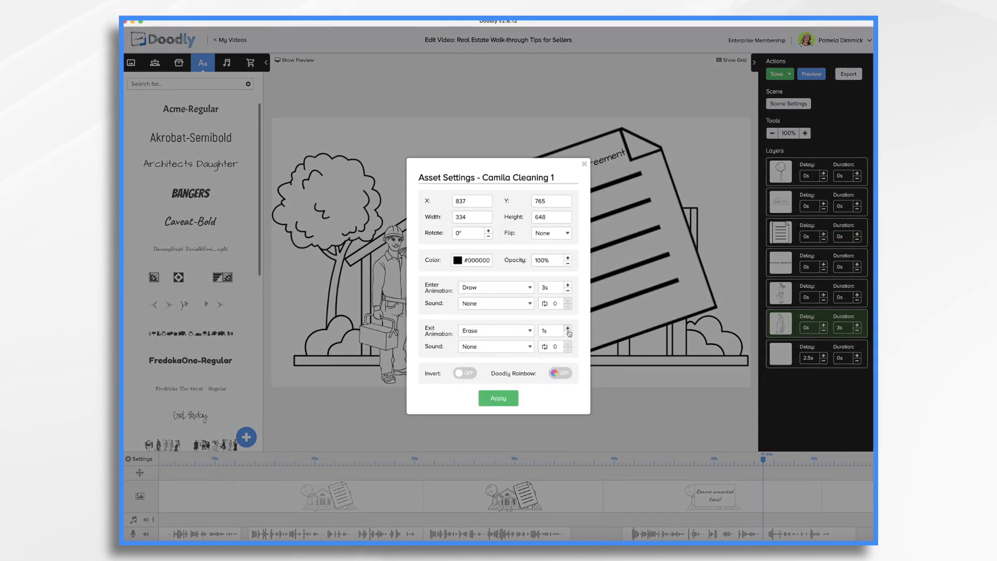
click(498, 397)
click(392, 280)
click(383, 214)
click(499, 398)
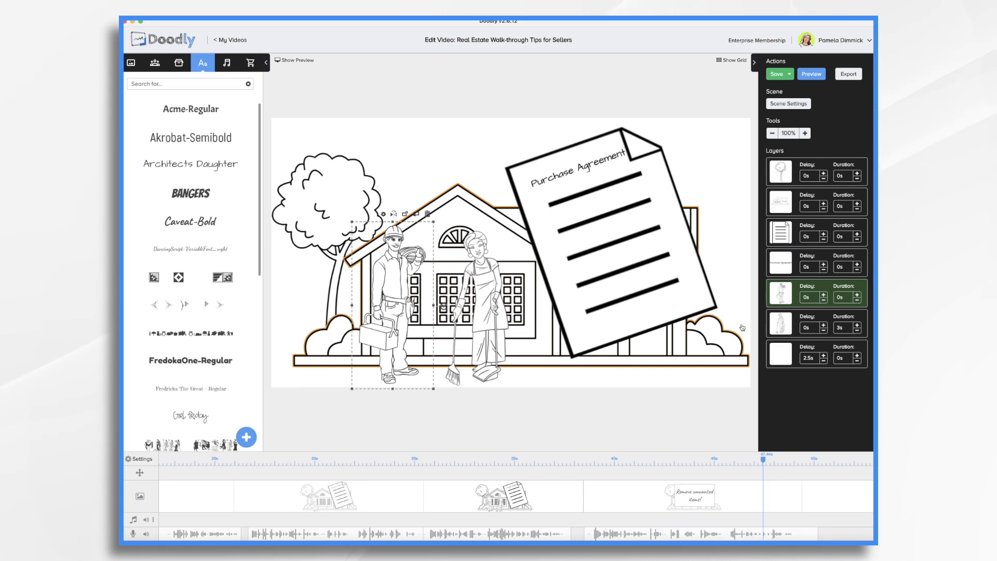
Preview the video around the transition from the cleaning crew scene to the "Remove unwanted items!" scene.
click(812, 74)
click(532, 421)
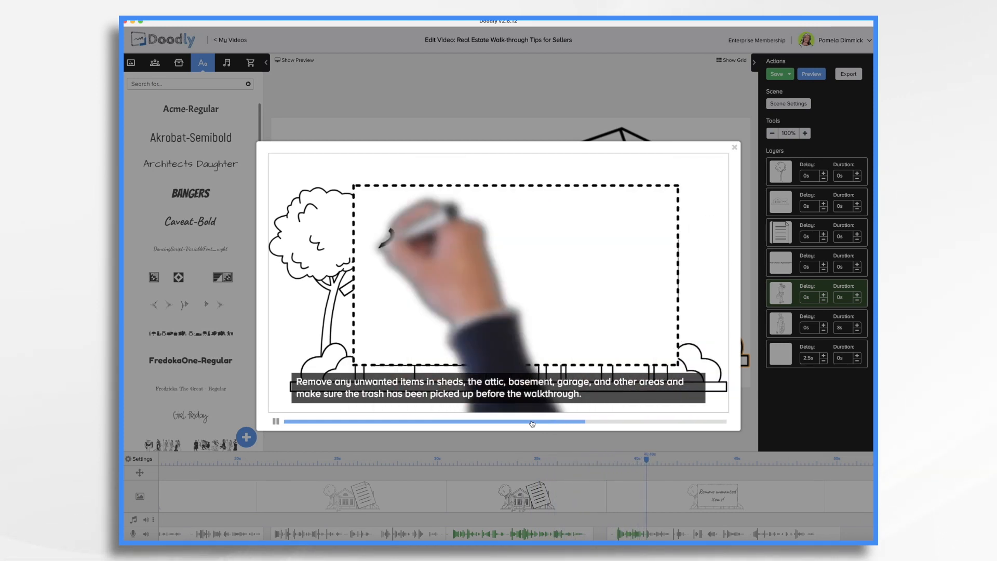
click(734, 148)
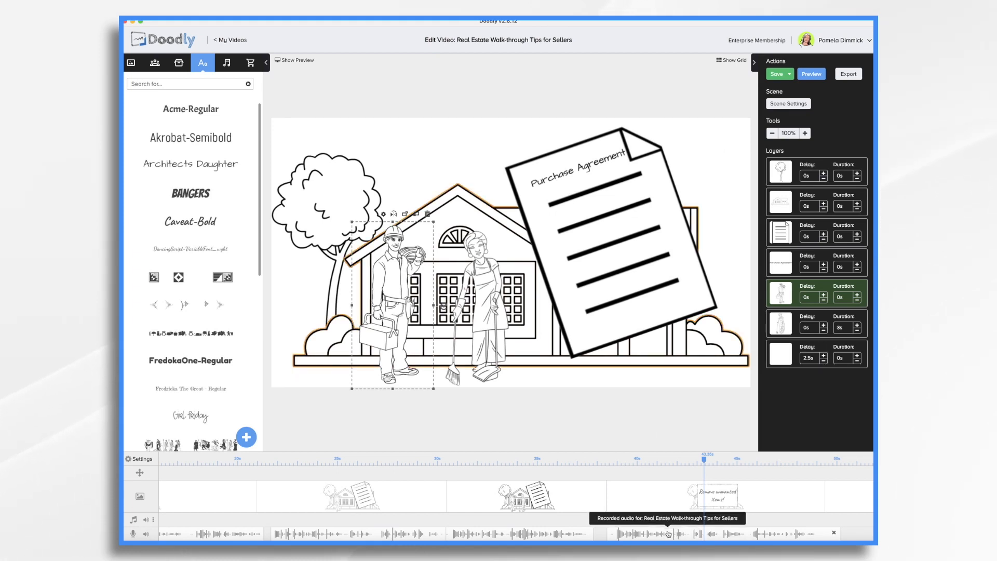
Shift the narration clip of the "Remove unwanted items!" scene slightly later and preview that scene.
mouse_move(668, 535)
mouse_down()
mouse_move(681, 532)
mouse_move(678, 524)
mouse_up()
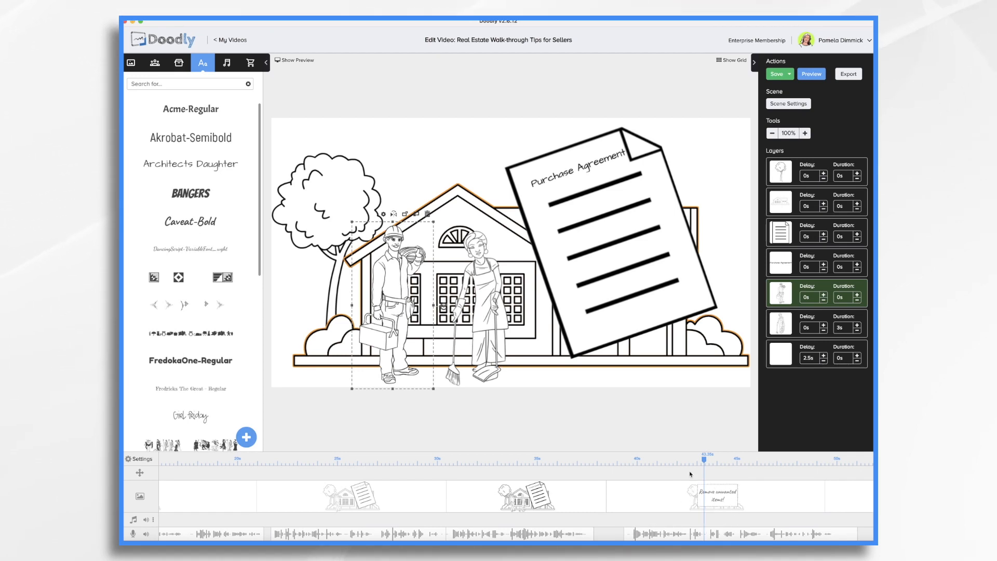
right_click(772, 497)
click(790, 452)
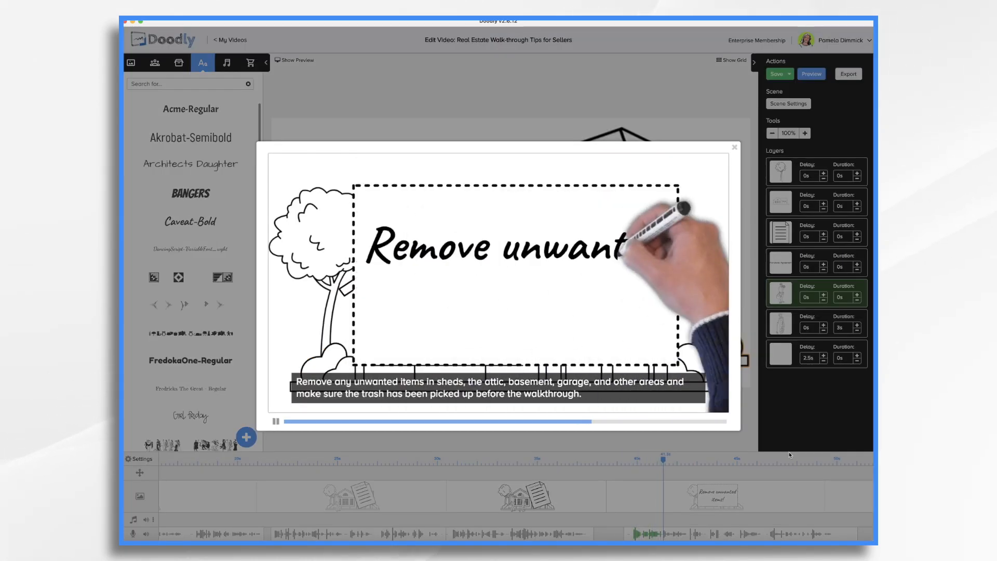
click(734, 148)
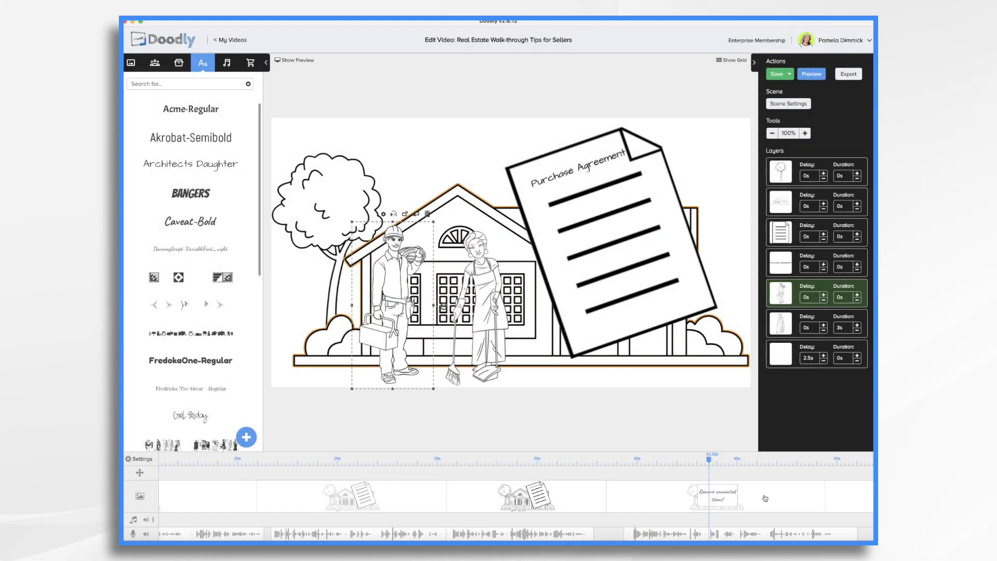
Open the closing call-to-action scene, trim the narration clips around the silent gap, and move the last clip directly after the previous one.
scroll(765, 497, right, 6)
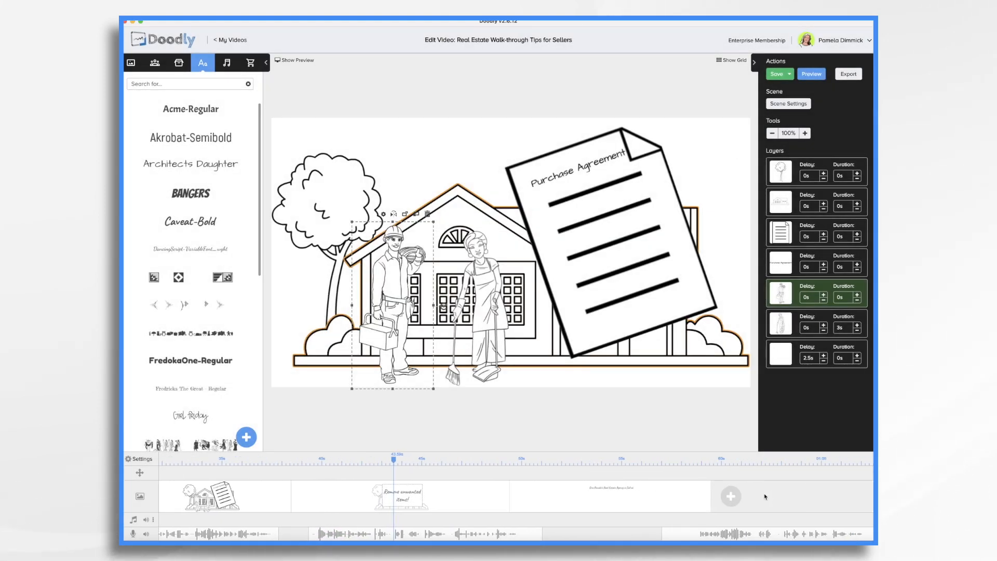
click(640, 504)
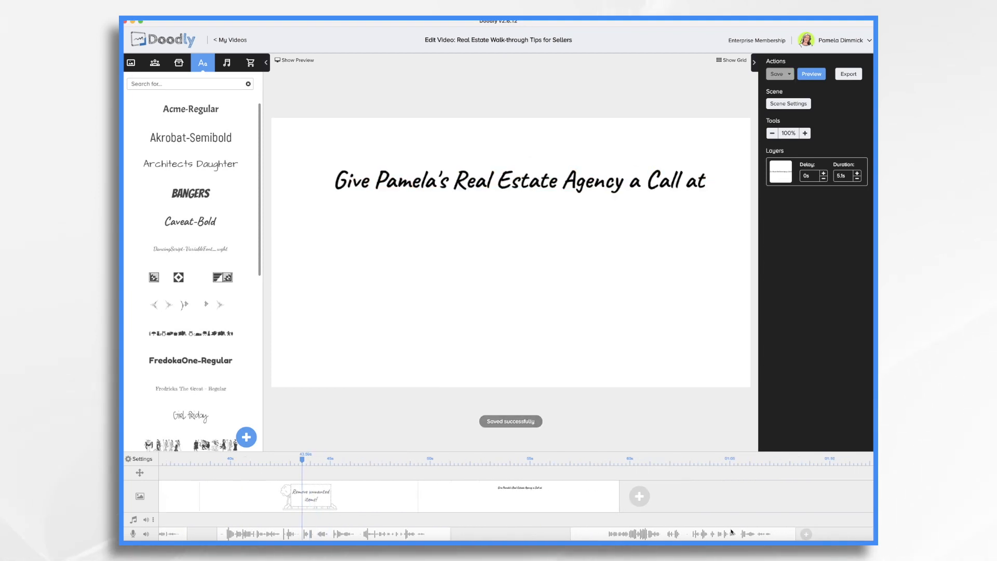
drag(451, 536, 427, 537)
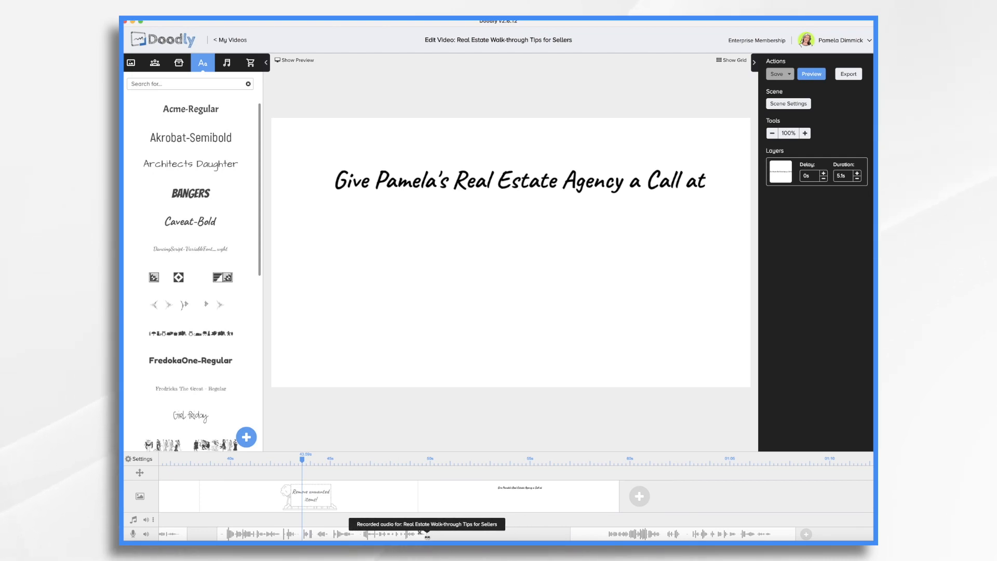
drag(570, 534, 606, 533)
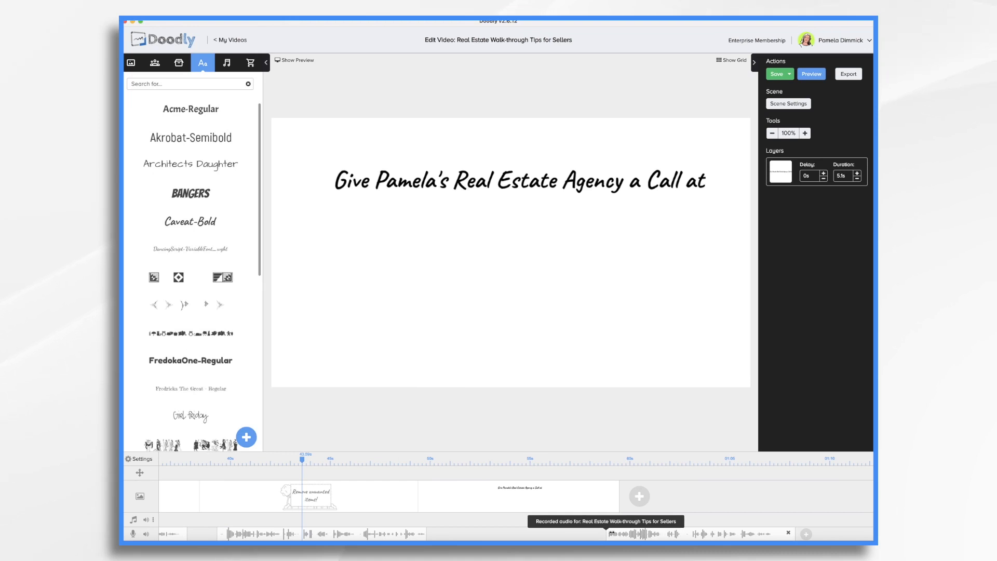
drag(714, 532, 665, 532)
drag(566, 532, 546, 530)
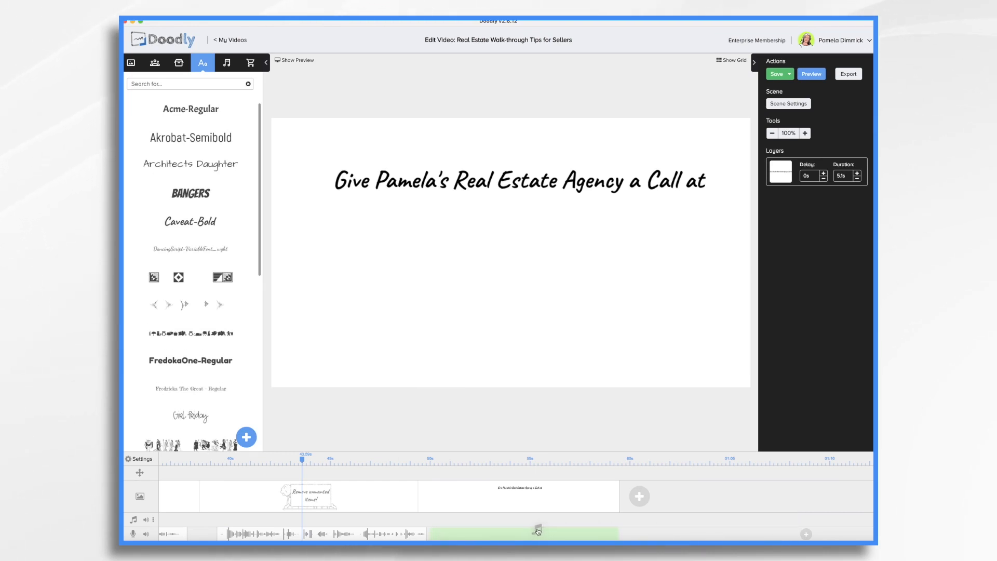
drag(537, 531, 539, 531)
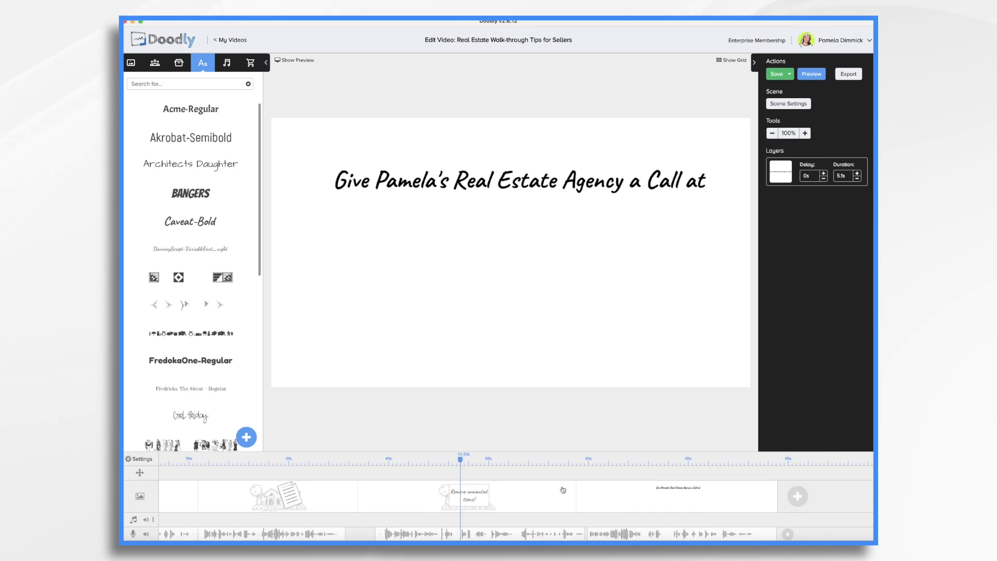
Nudge the call-to-action heading up slightly and add the agency's phone number below it in Caveat-Bold.
click(547, 180)
drag(547, 179, 545, 171)
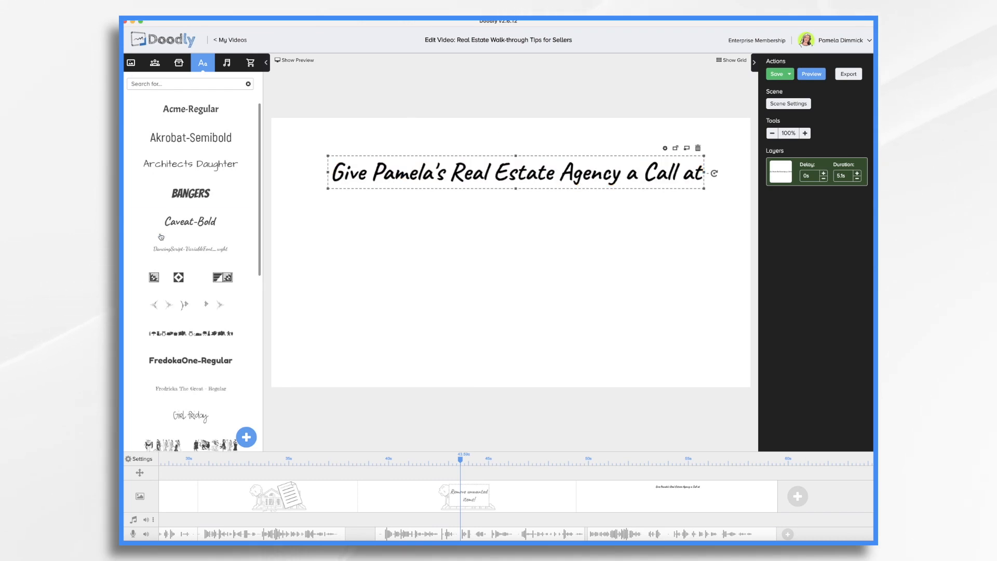
drag(186, 225, 517, 239)
double_click(509, 236)
text(555-1212)
click(652, 327)
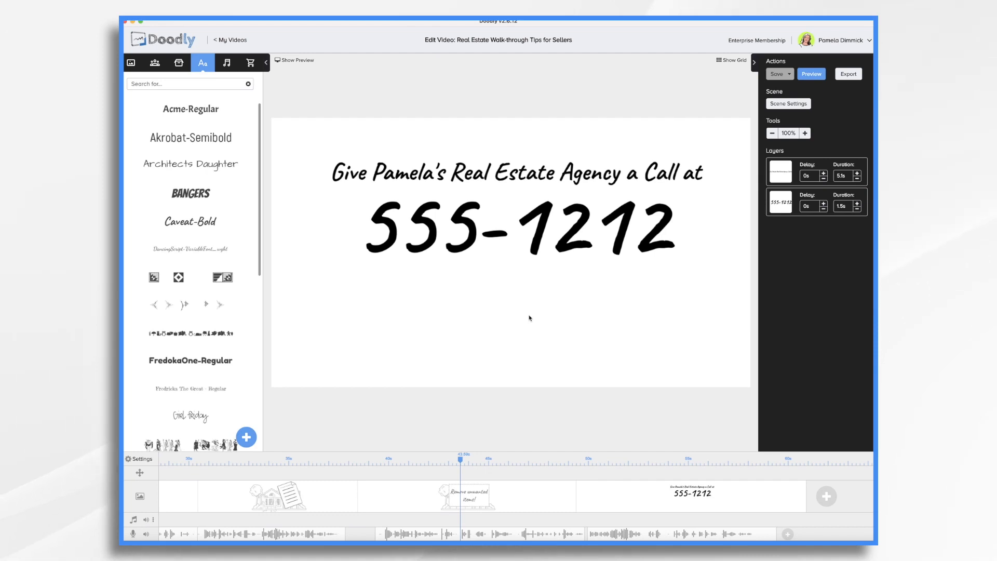
Search the characters for "Agatha" and add the businesswoman holding a folder to the closing scene.
click(155, 63)
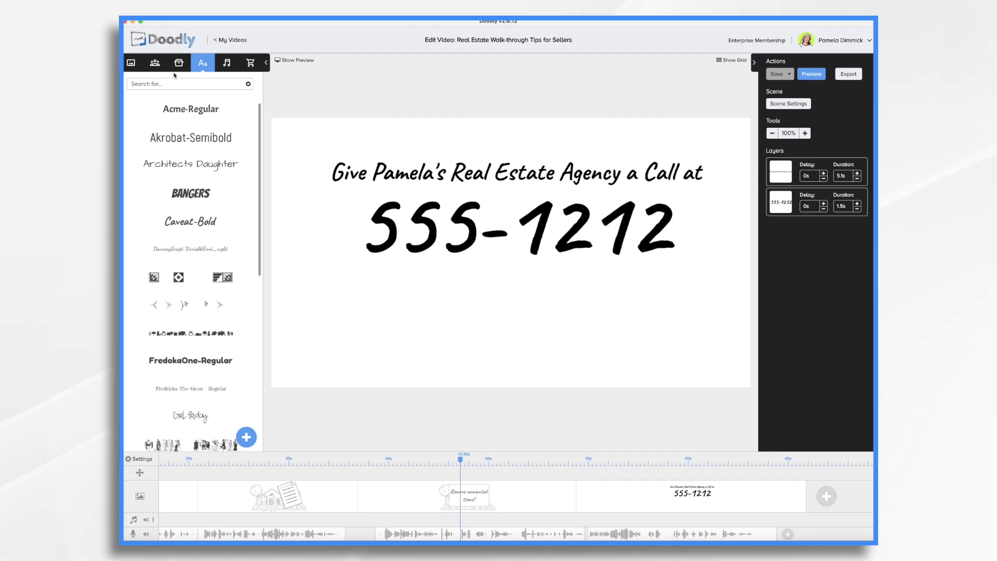
click(190, 84)
text(c)
scroll(193, 280, down, 10)
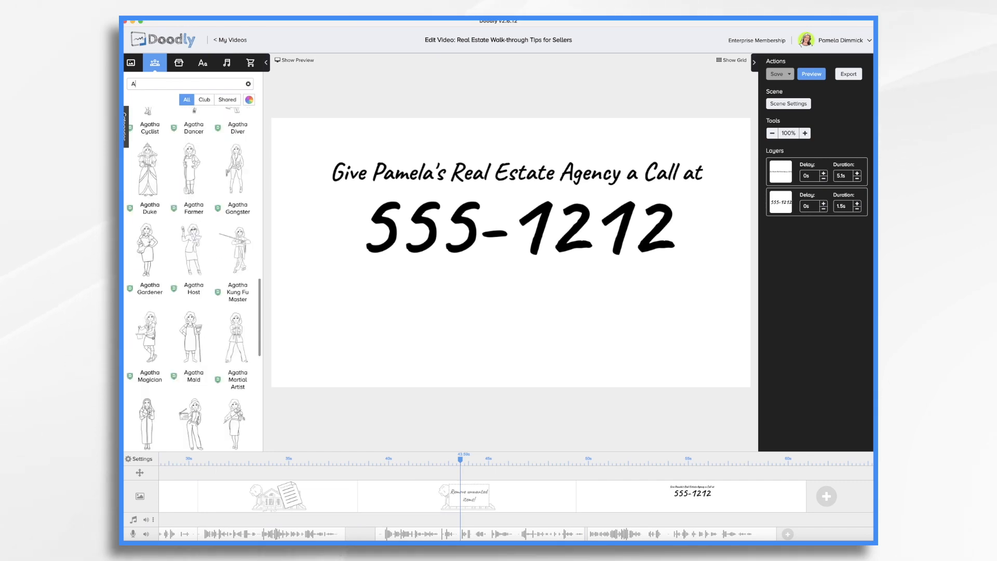
text(gatha)
scroll(223, 254, down, 10)
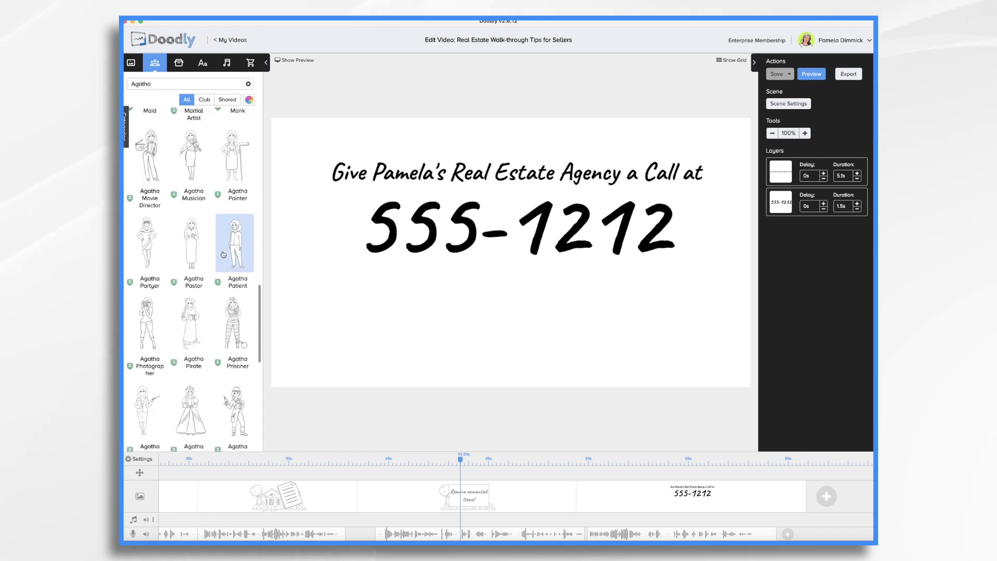
scroll(223, 254, down, 5)
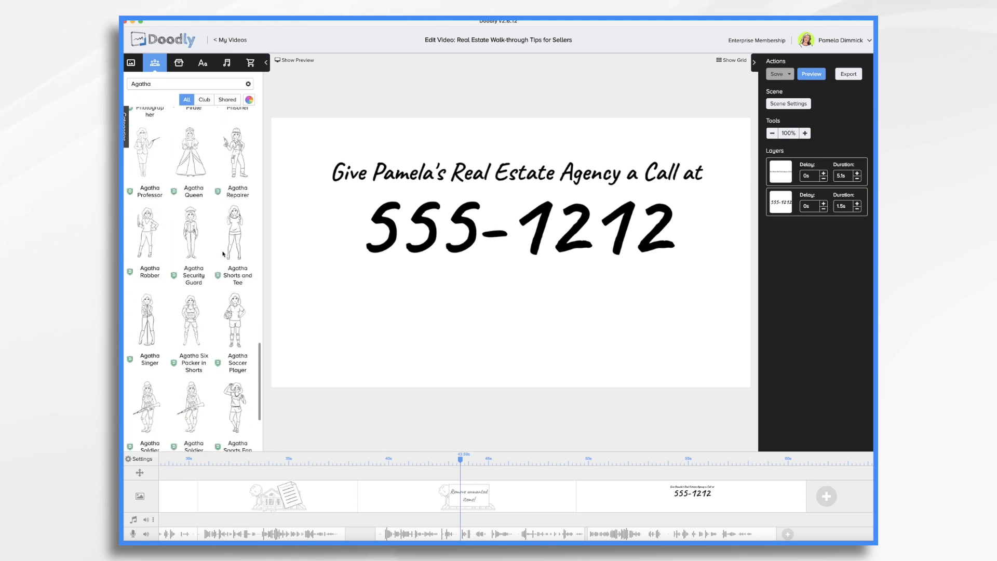
scroll(223, 253, down, 3)
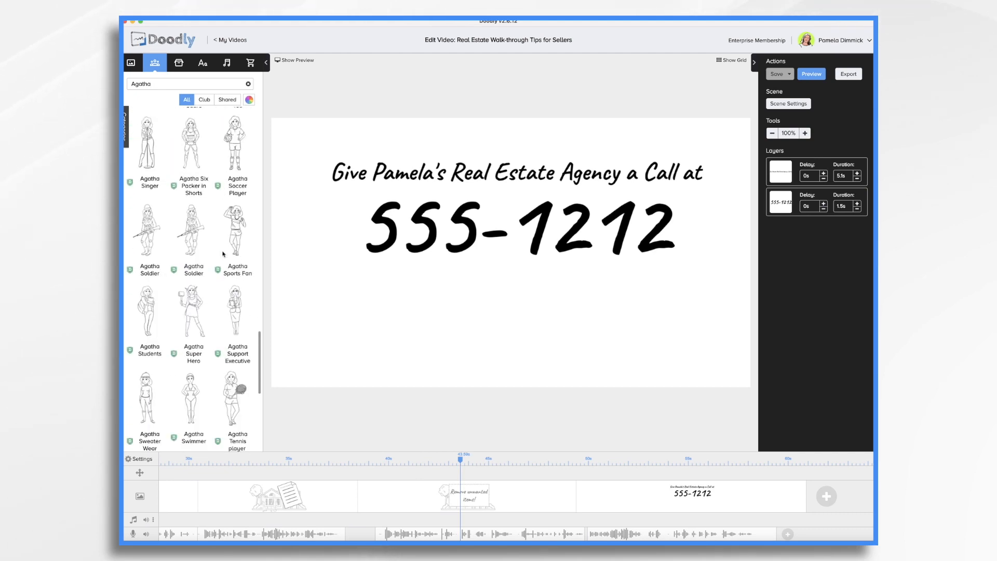
mouse_move(234, 275)
mouse_down()
mouse_move(384, 277)
mouse_move(329, 275)
mouse_up()
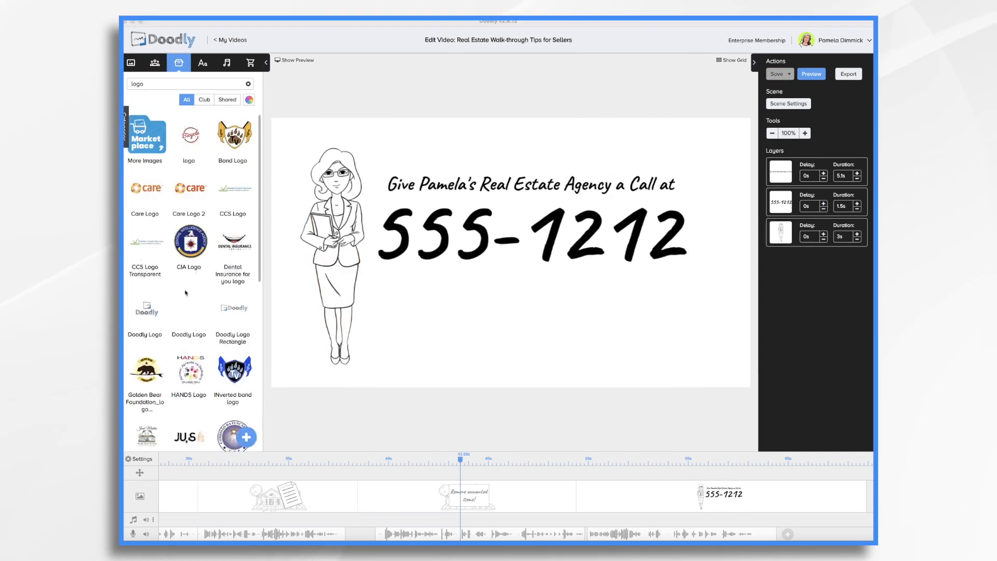
Add the Acme Real Estate logo below the phone number and enlarge it slightly.
scroll(186, 292, down, 3)
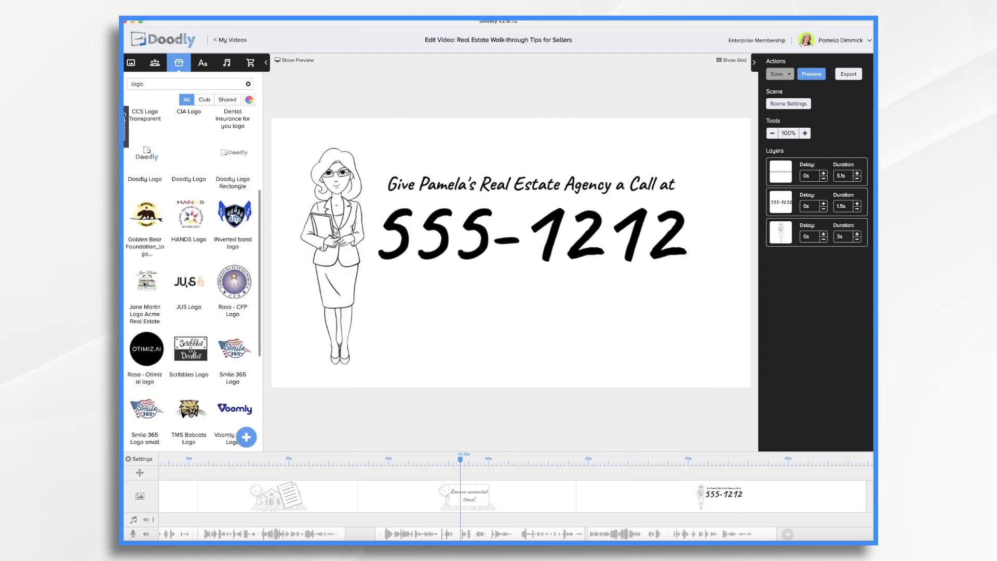
drag(146, 284, 470, 309)
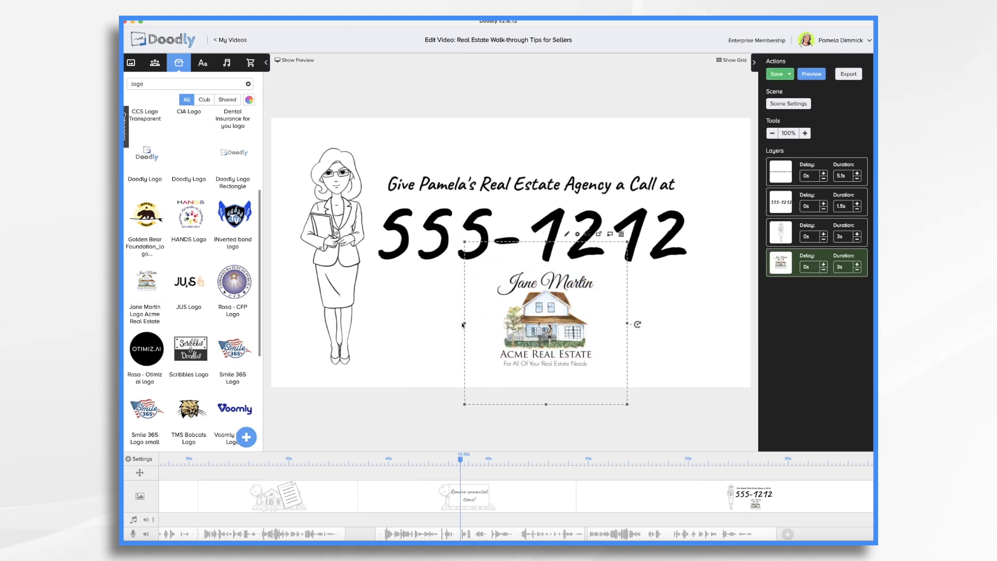
mouse_move(464, 324)
mouse_down()
mouse_move(411, 325)
mouse_move(453, 322)
mouse_up()
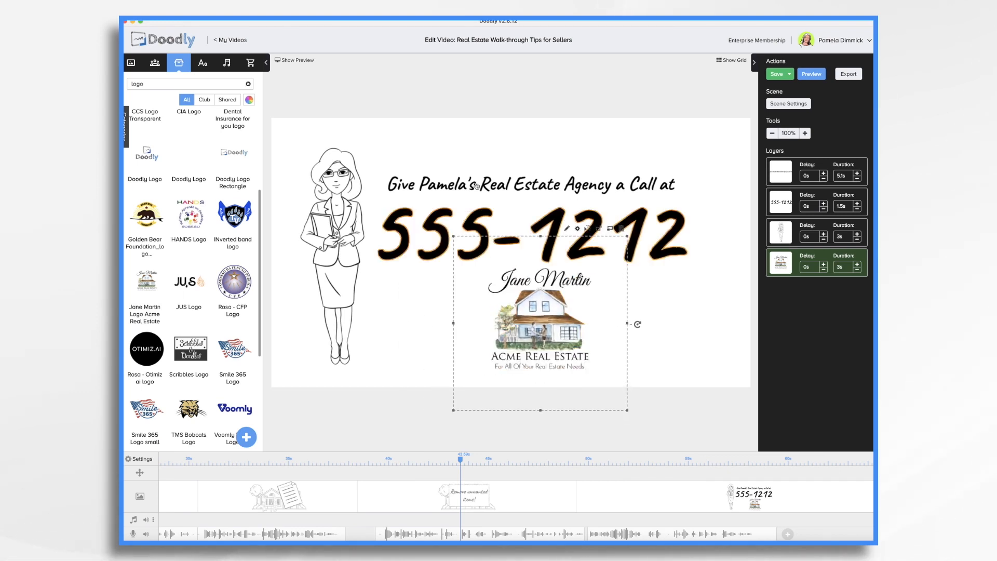
Reword the heading to ask viewers to give the agent, by full name, "at Acme Real Estate a Call at".
double_click(446, 186)
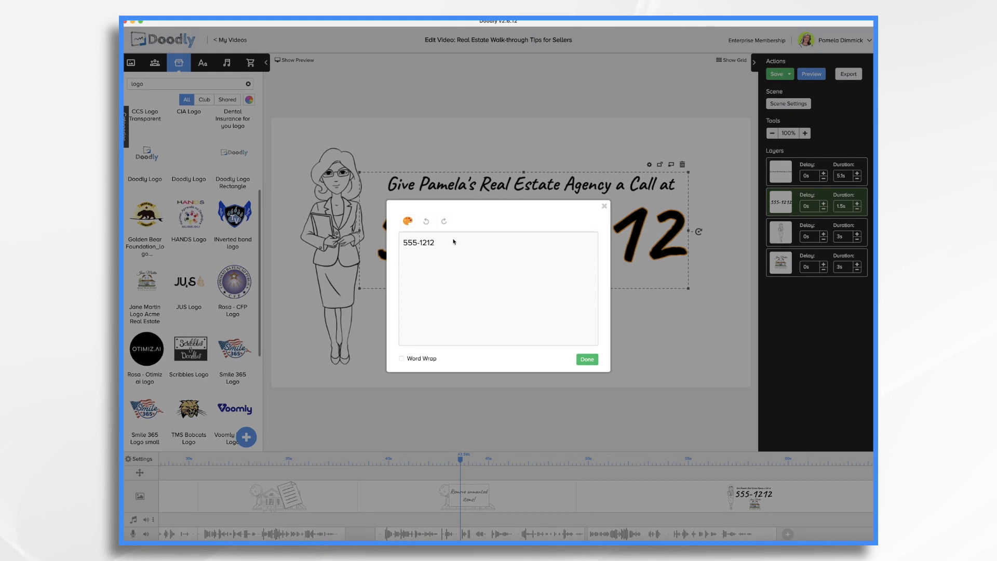
click(488, 191)
click(492, 188)
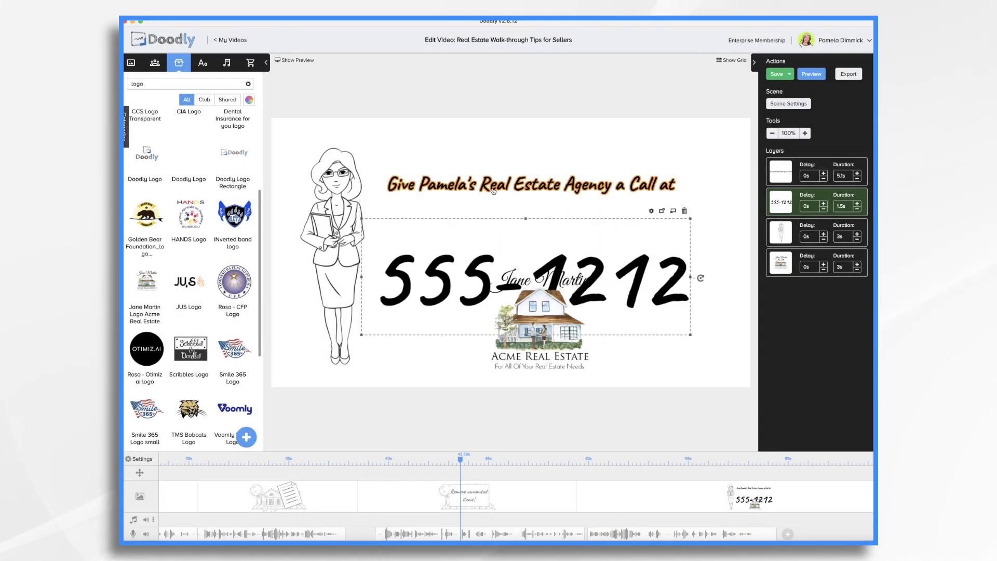
double_click(492, 188)
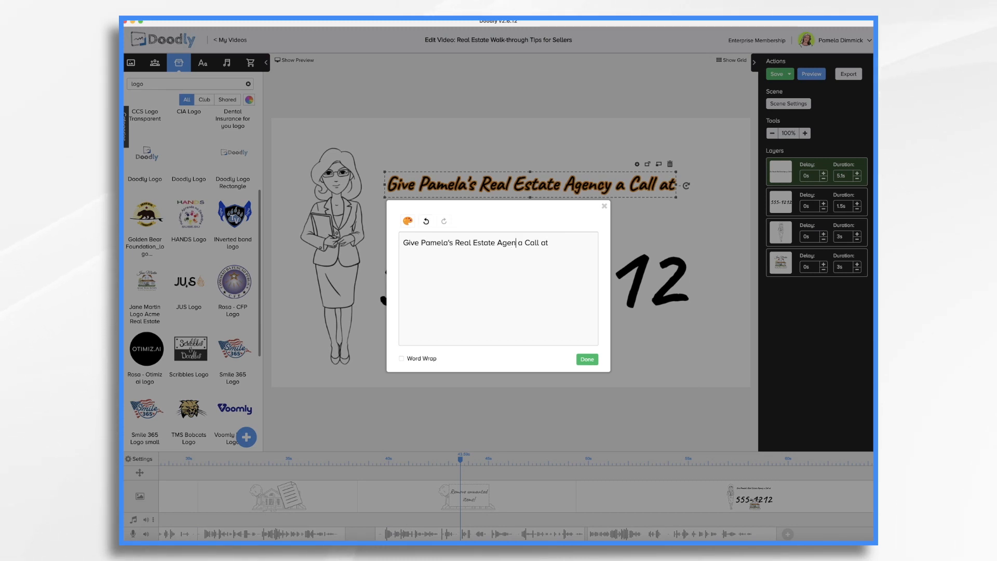
key(BackSpace)
key(BackSpace)
key(BackSpace)
key(BackSpace)
key(BackSpace)
key(BackSpace)
key(BackSpace)
key(BackSpace)
key(BackSpace)
key(BackSpace)
key(BackSpace)
key(BackSpace)
key(BackSpace)
key(BackSpace)
key(BackSpace)
key(BackSpace)
key(BackSpace)
key(BackSpace)
key(BackSpace)
key(BackSpace)
text(J)
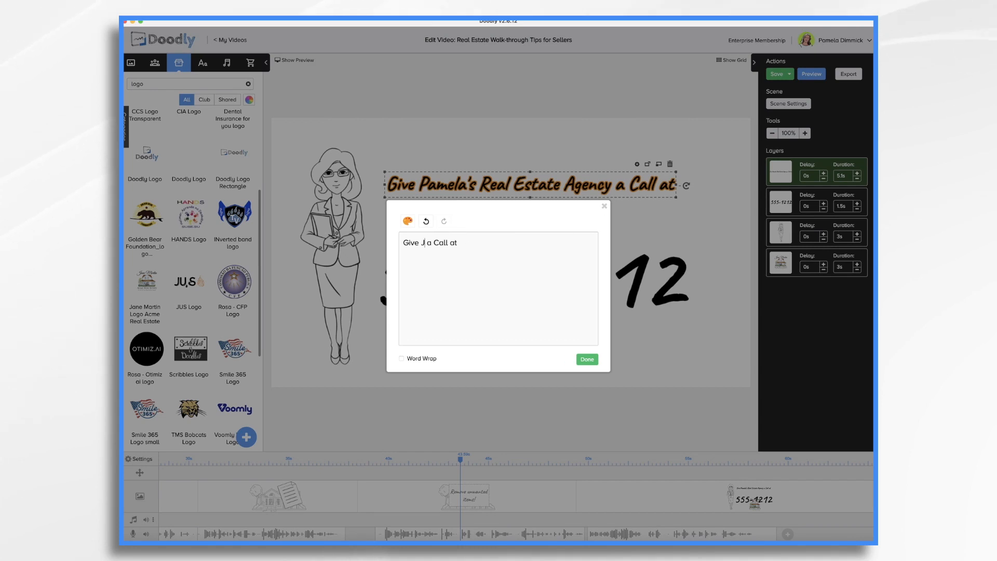
text(ane Martin at Acme Real Estate)
click(586, 359)
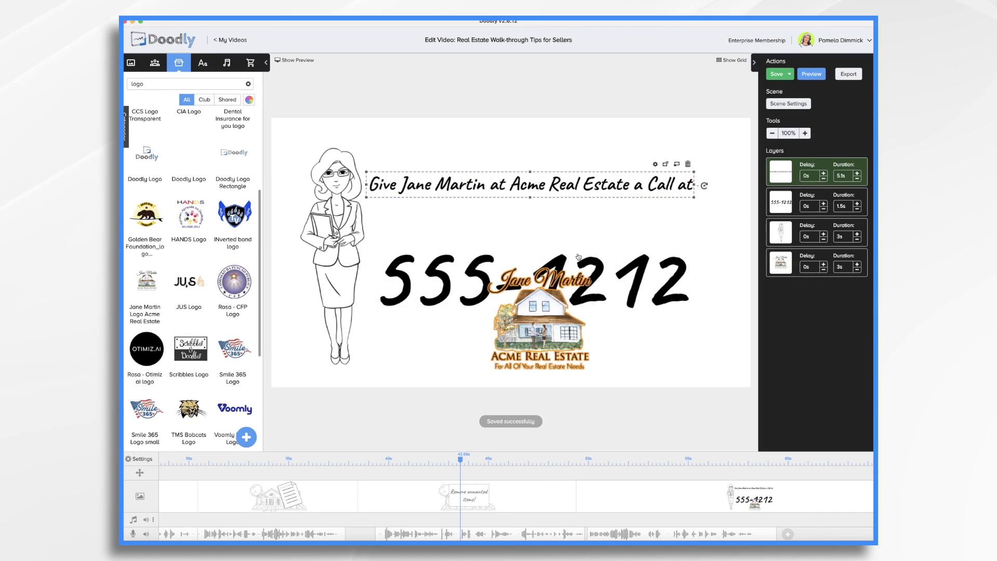
Arrange the enlarged logo above the heading and phone number, and delete the businesswoman from the scene.
click(675, 285)
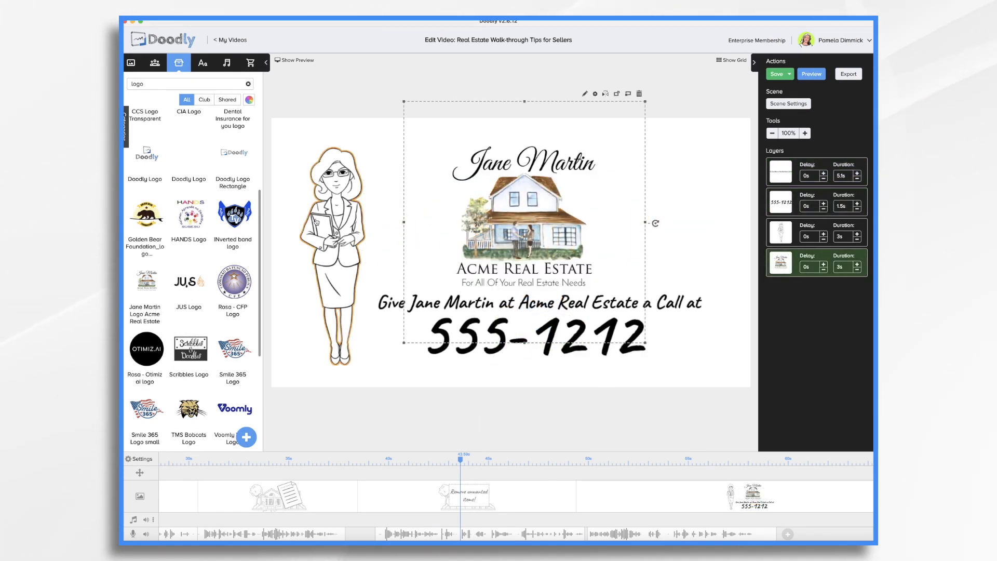
click(331, 222)
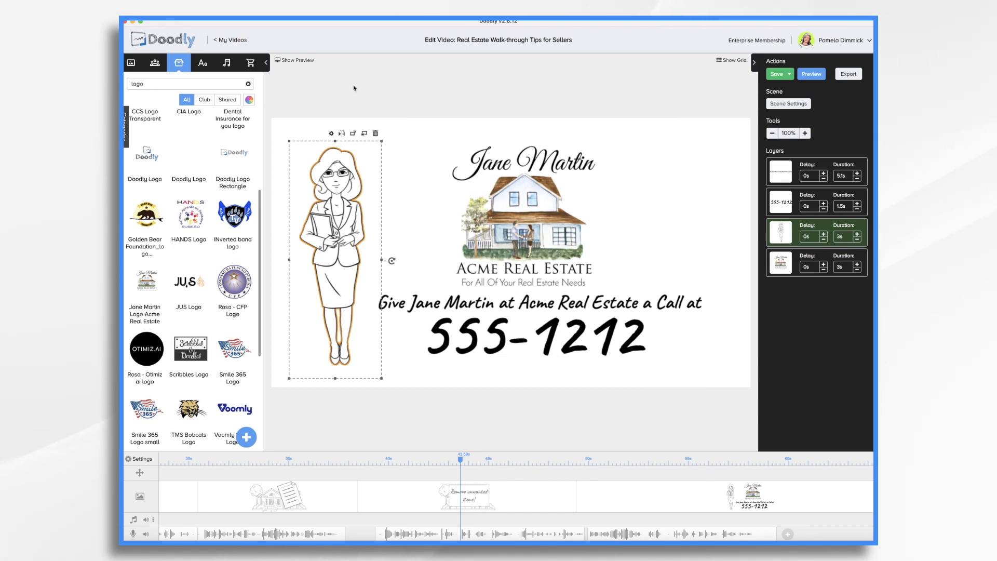
click(375, 133)
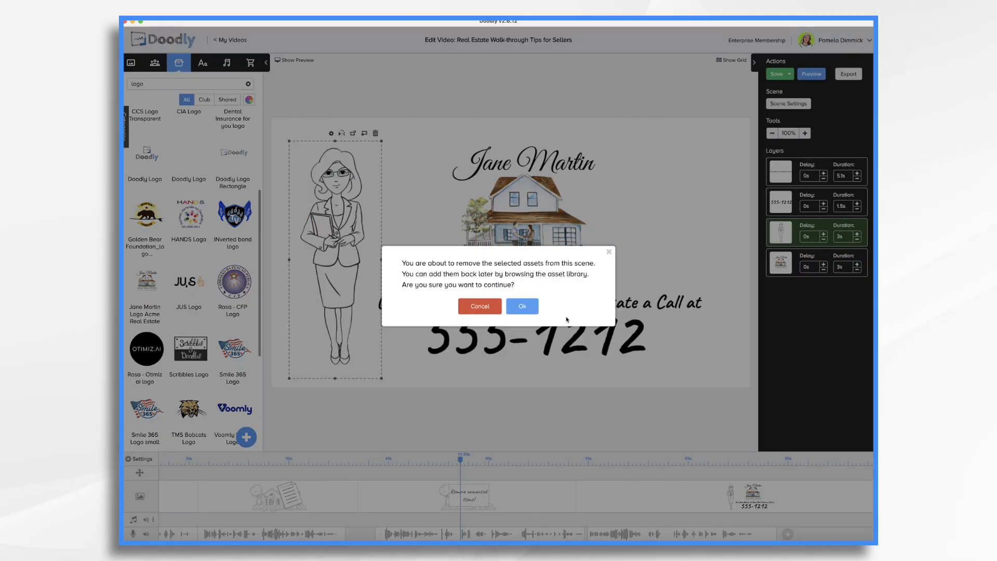
click(521, 307)
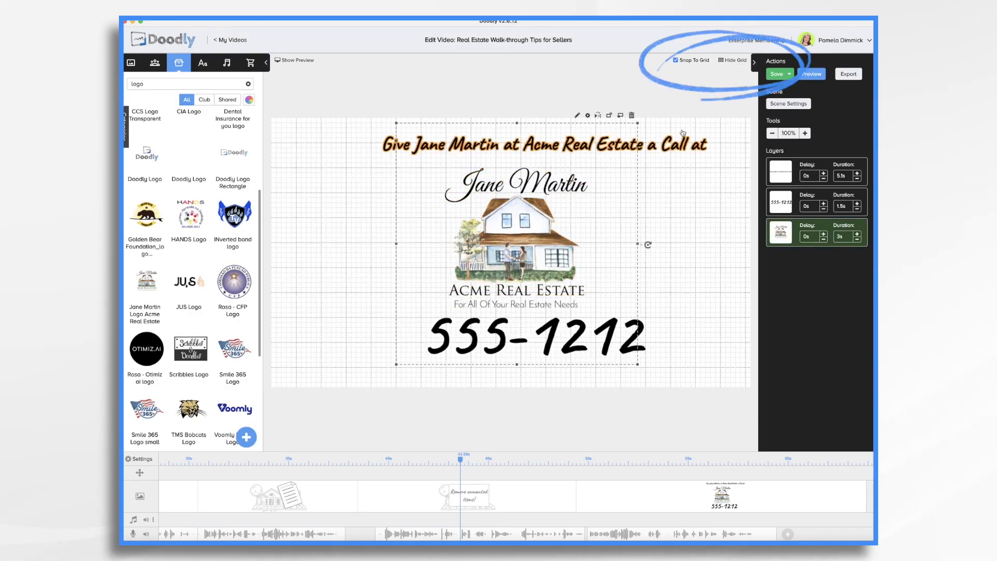
Align the heading above the logo and the phone number below it, centred on the snap grid.
click(658, 144)
drag(658, 144, 653, 139)
click(636, 326)
click(643, 328)
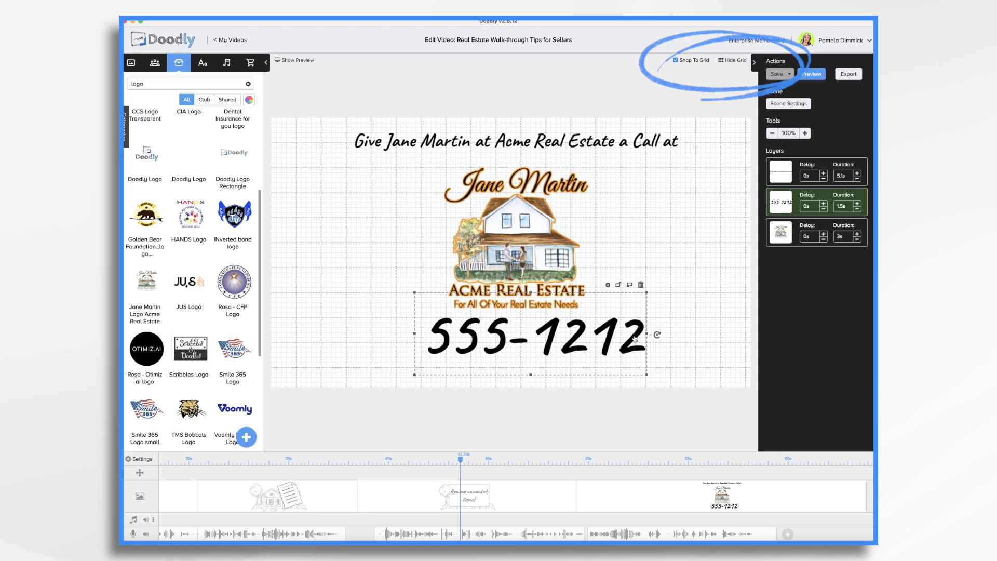
drag(634, 338, 626, 355)
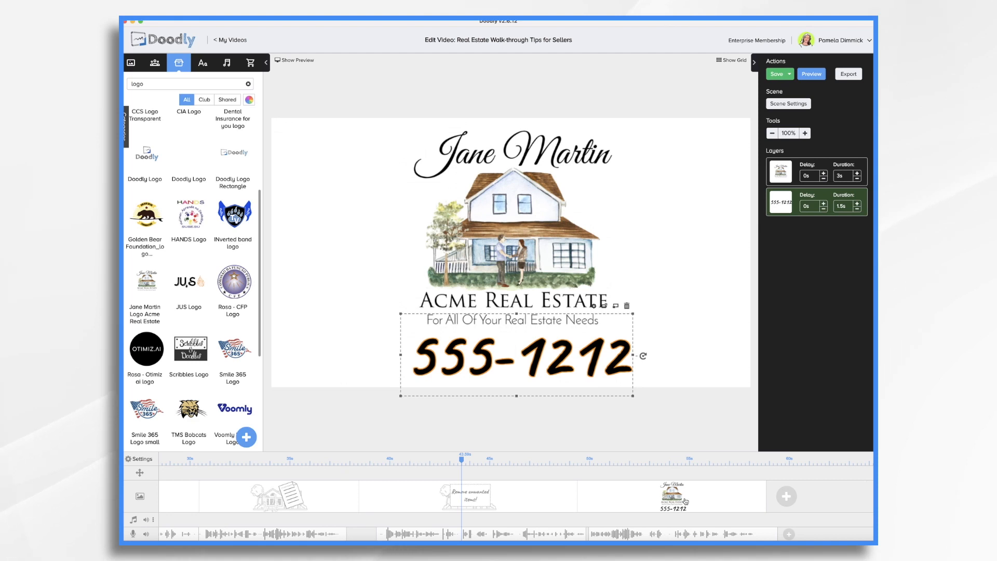
Preview the closing logo scene to check how the logo is drawn.
right_click(685, 500)
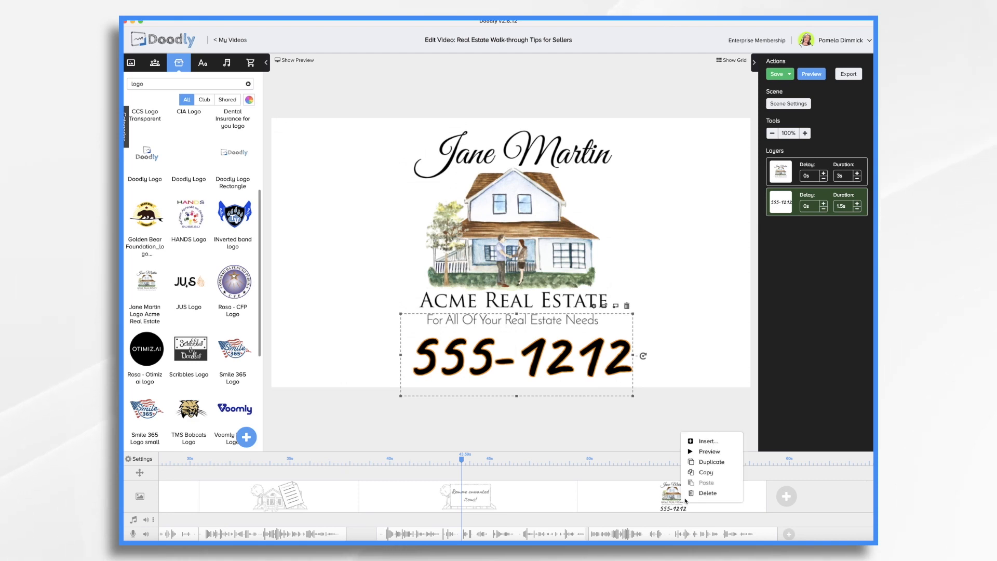
click(709, 452)
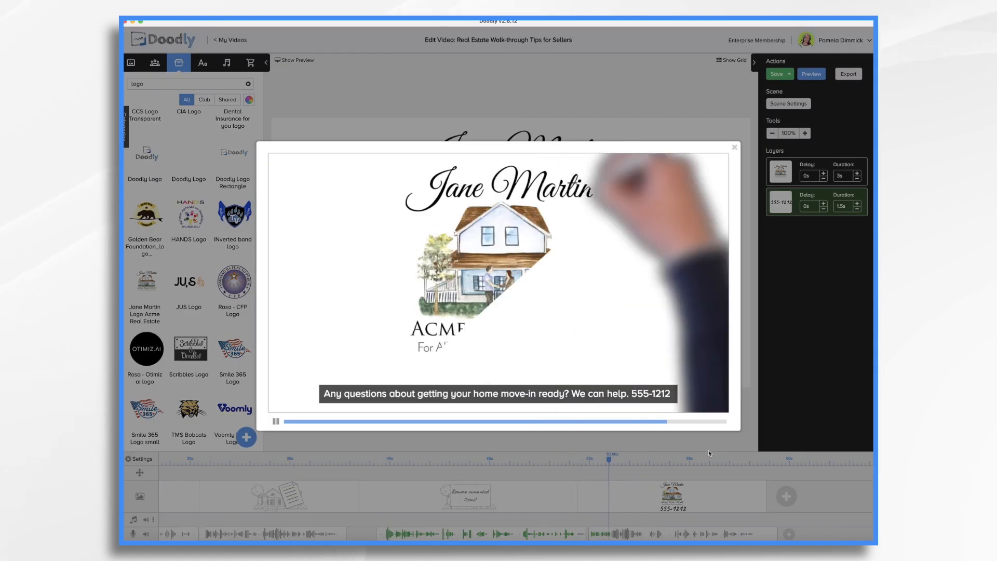
click(275, 422)
click(734, 148)
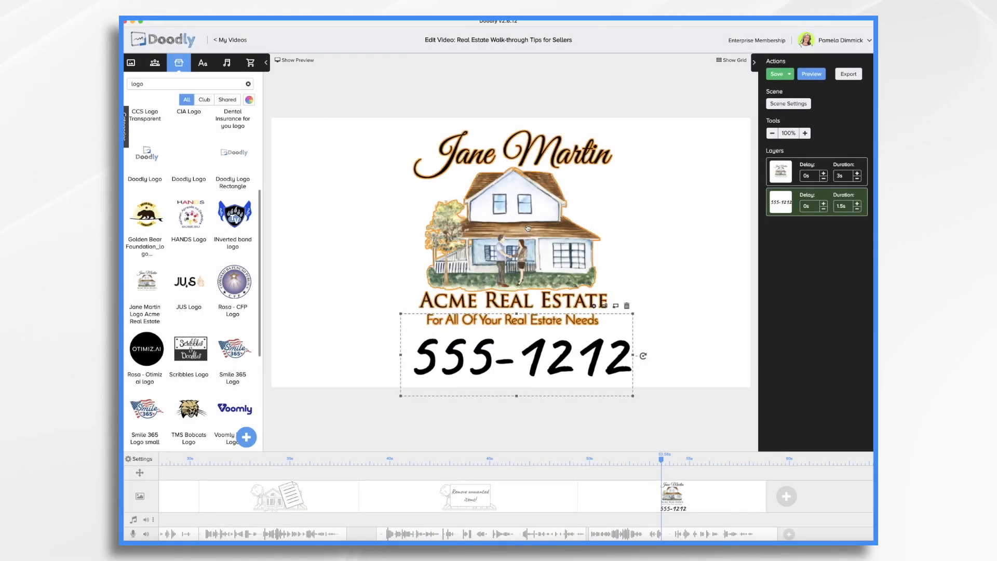
Open the Acme Real Estate logo asset for editing and set its reveal mode to Fade.
click(525, 196)
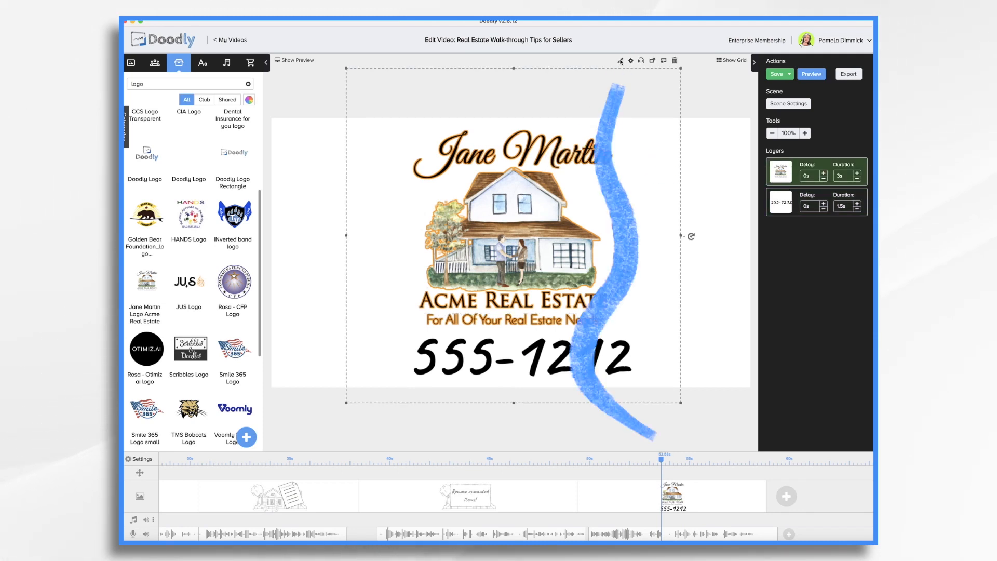
click(620, 61)
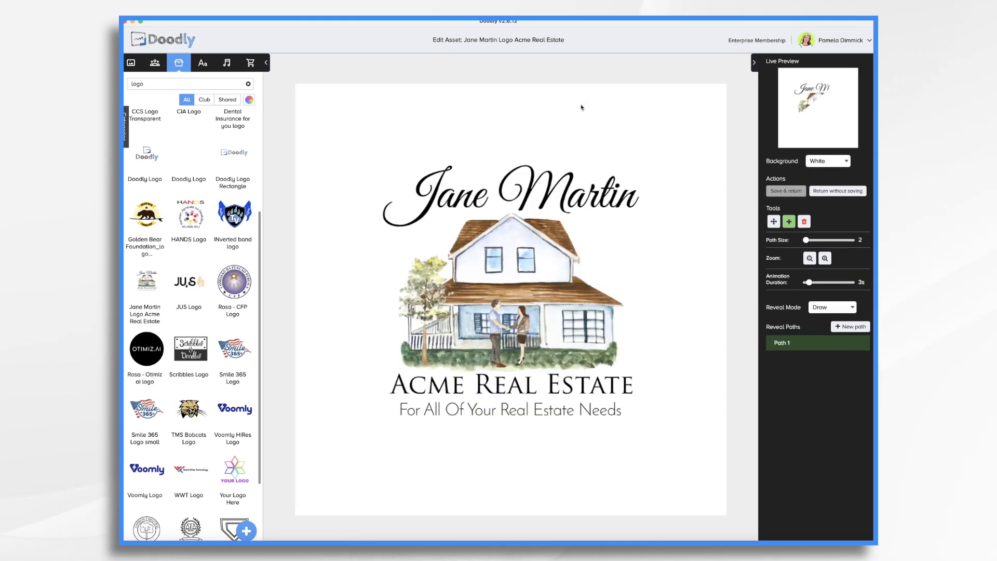
click(825, 308)
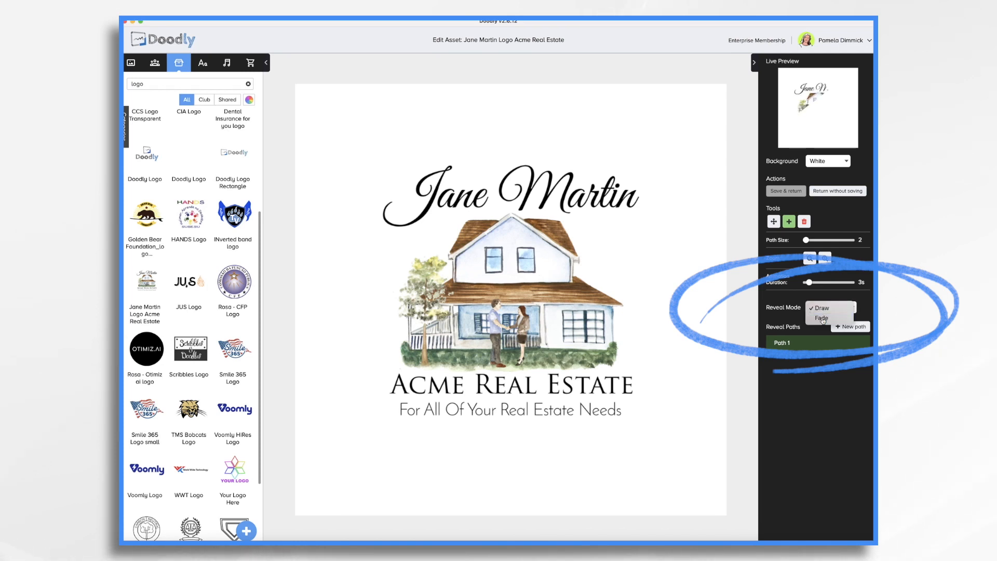
click(823, 320)
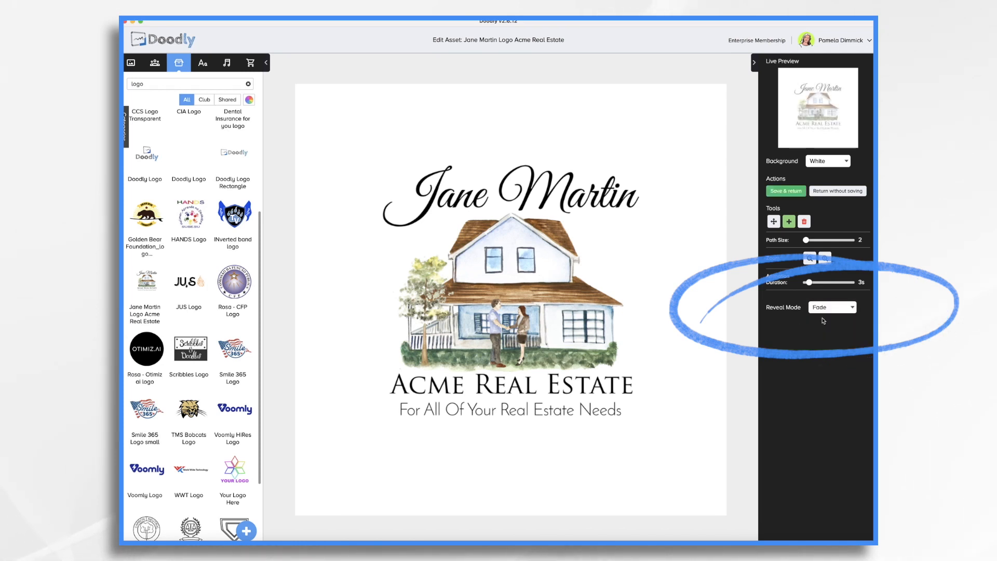
Save the logo asset's edits and set the closing scene's extra time at the end to 10 seconds.
click(793, 197)
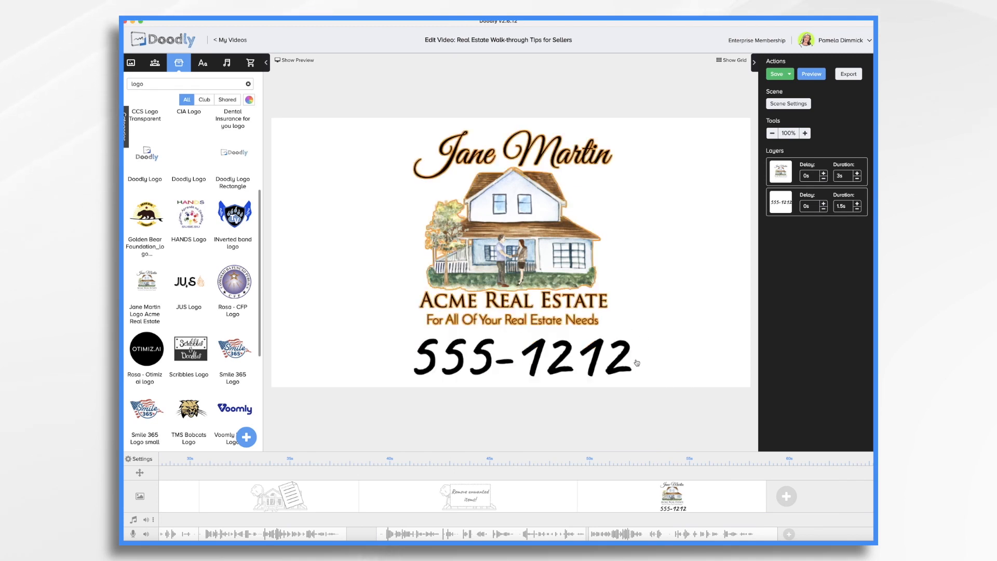
click(790, 104)
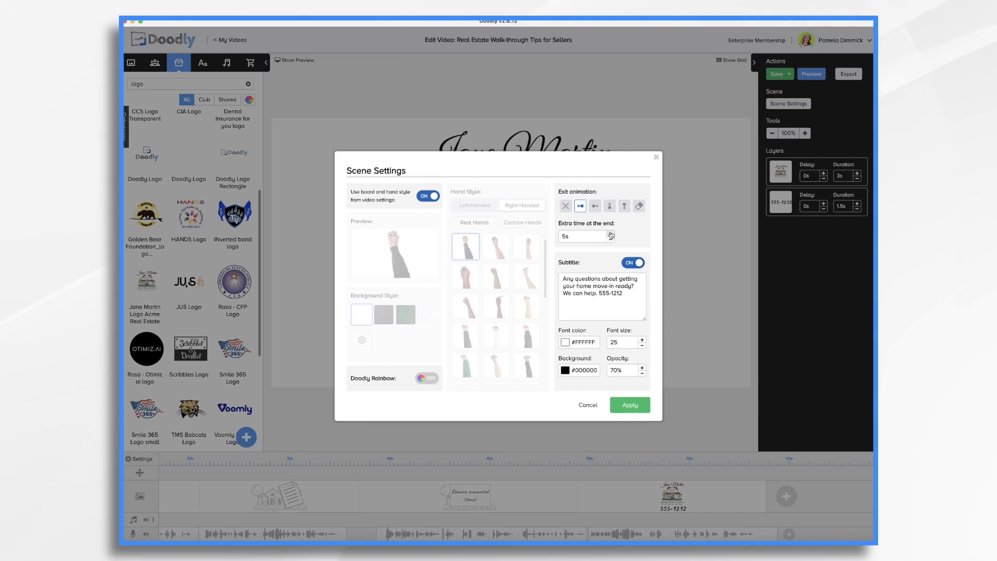
click(611, 233)
click(610, 234)
click(611, 233)
click(611, 234)
click(611, 233)
click(611, 234)
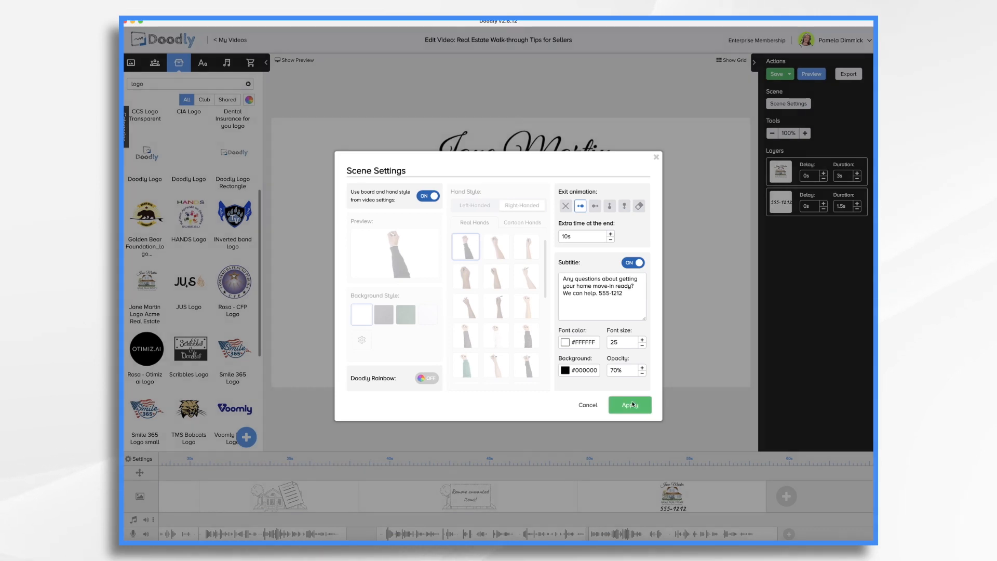
click(630, 404)
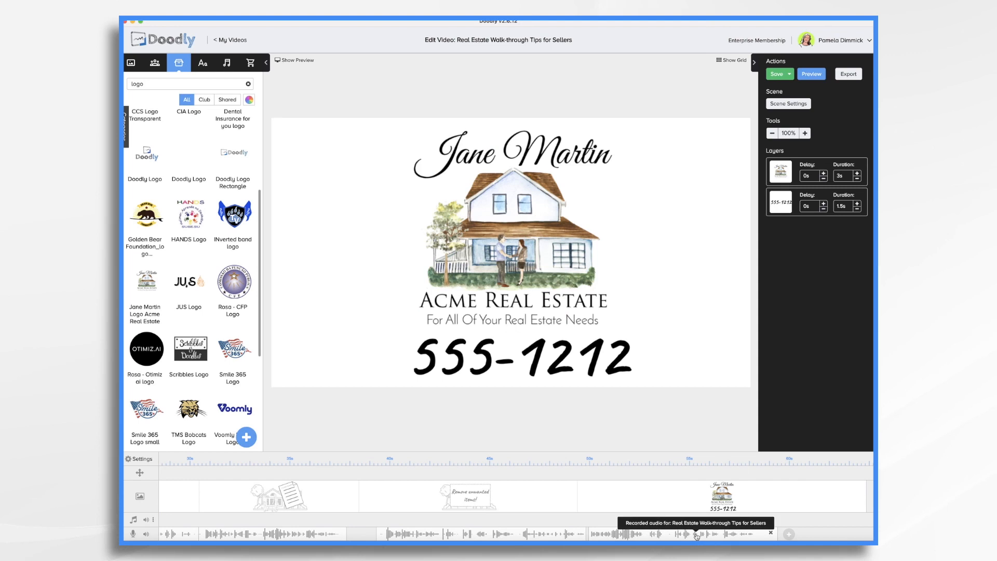
Preview the closing scene to check the logo's fade and the phone number's timing against the narration.
right_click(696, 505)
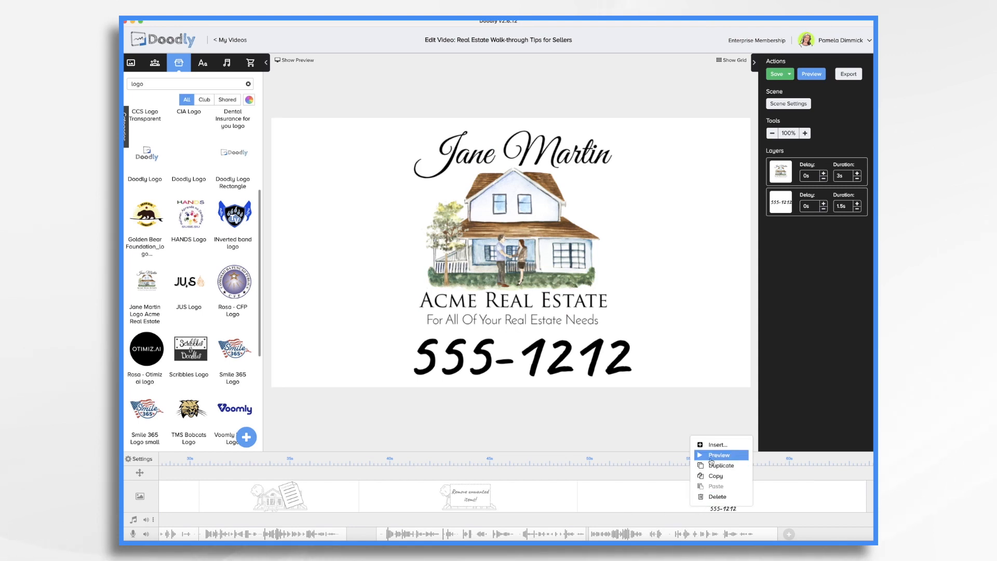
click(711, 459)
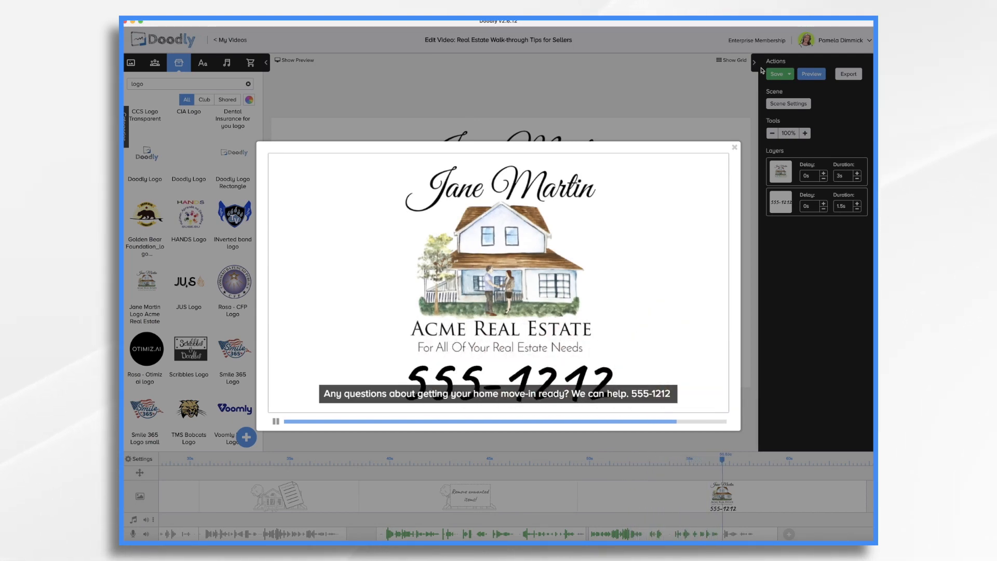
click(734, 147)
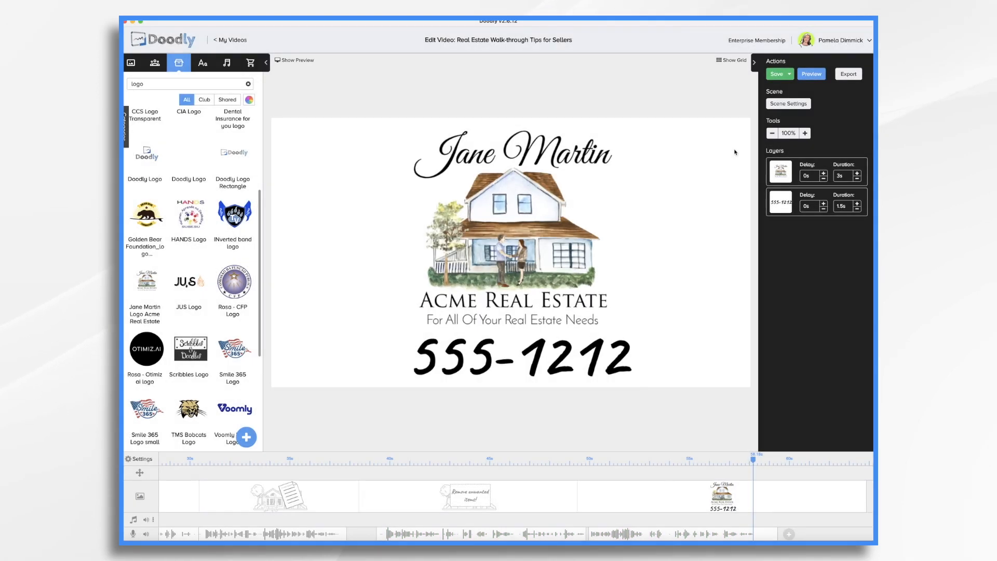
Try a 4-second delay on the phone number layer and preview the closing scene.
click(808, 207)
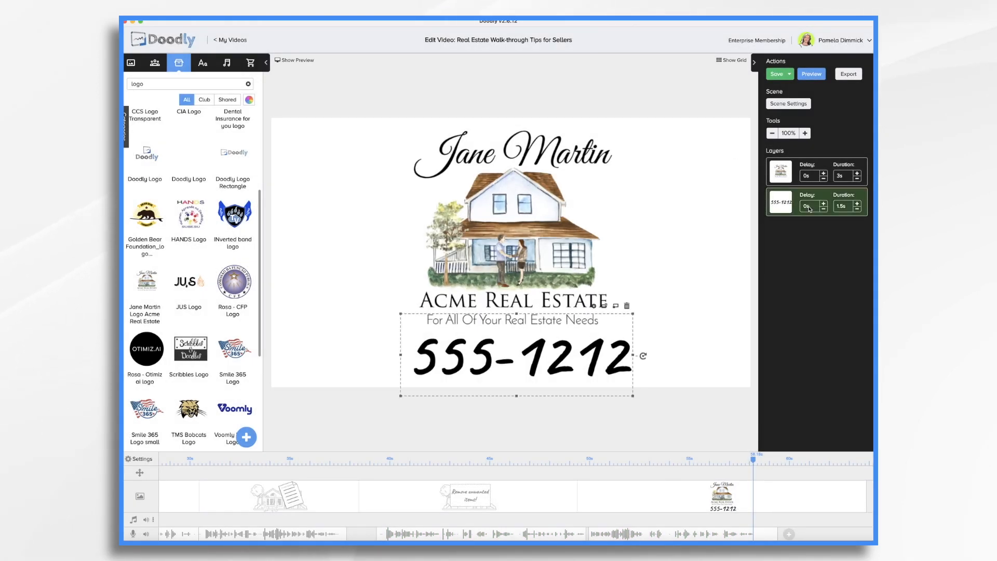
text(4)
key(Return)
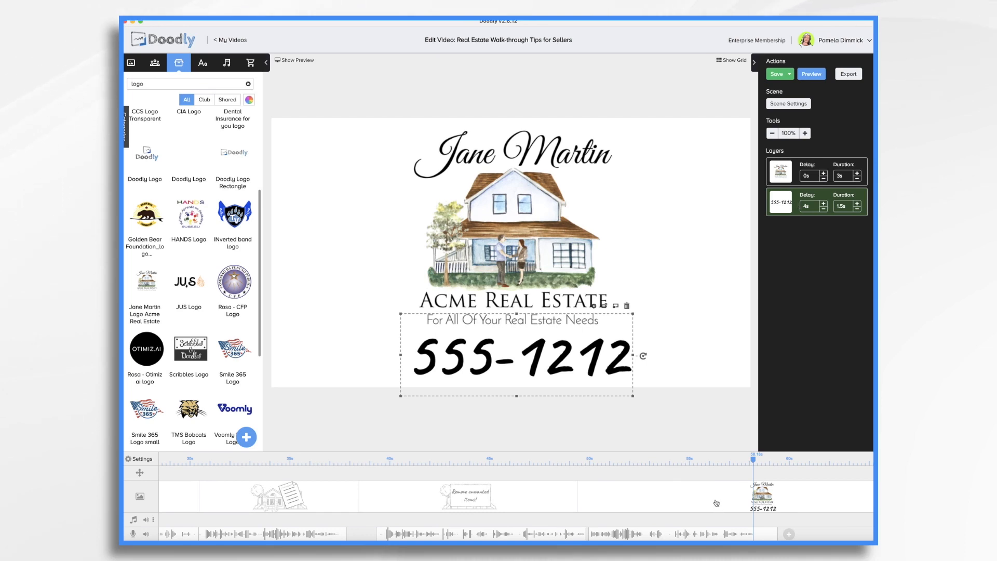
right_click(715, 503)
click(725, 454)
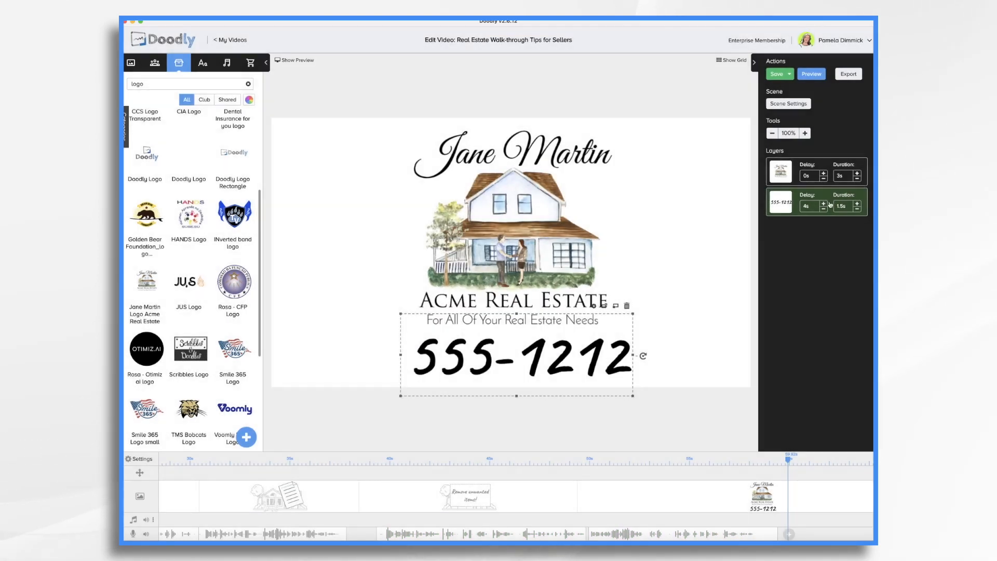
Set the phone number layer's delay to 3 seconds and preview the closing scene's timing.
click(806, 206)
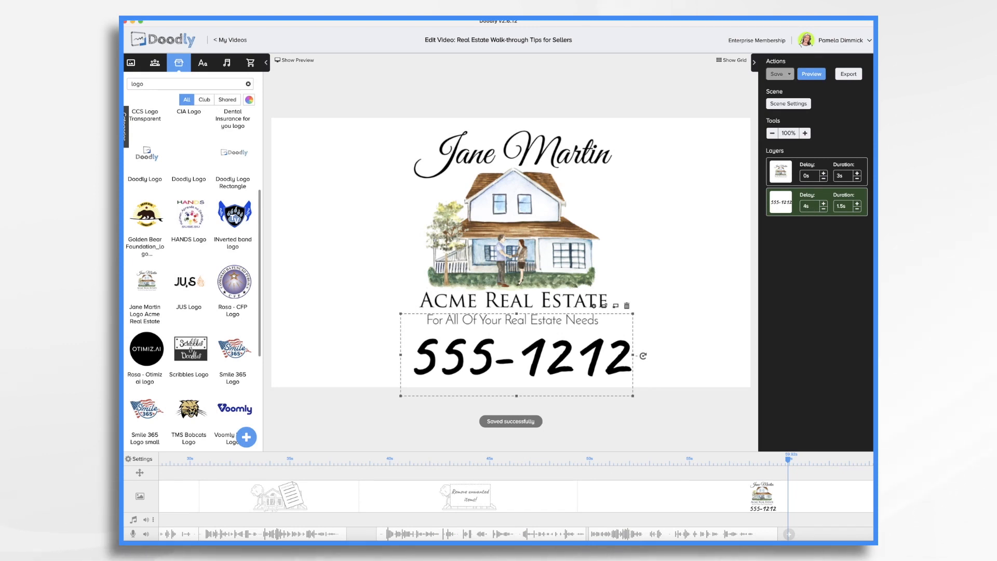
text(3)
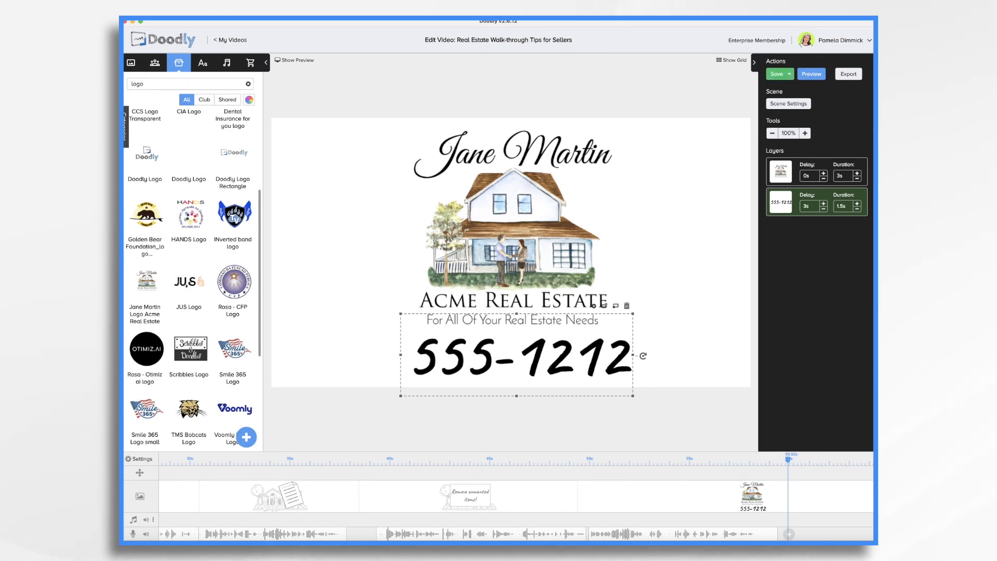
right_click(704, 499)
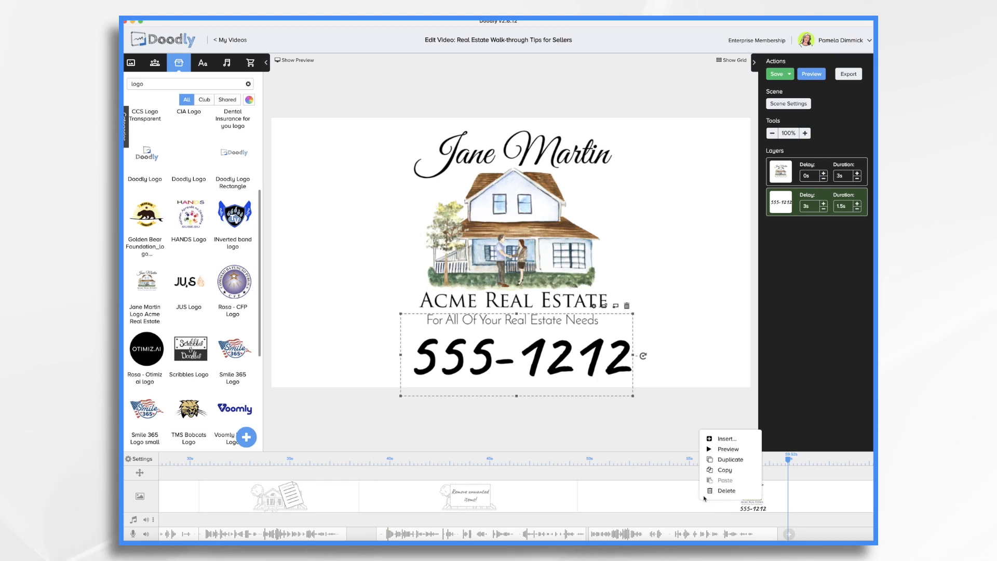
click(709, 451)
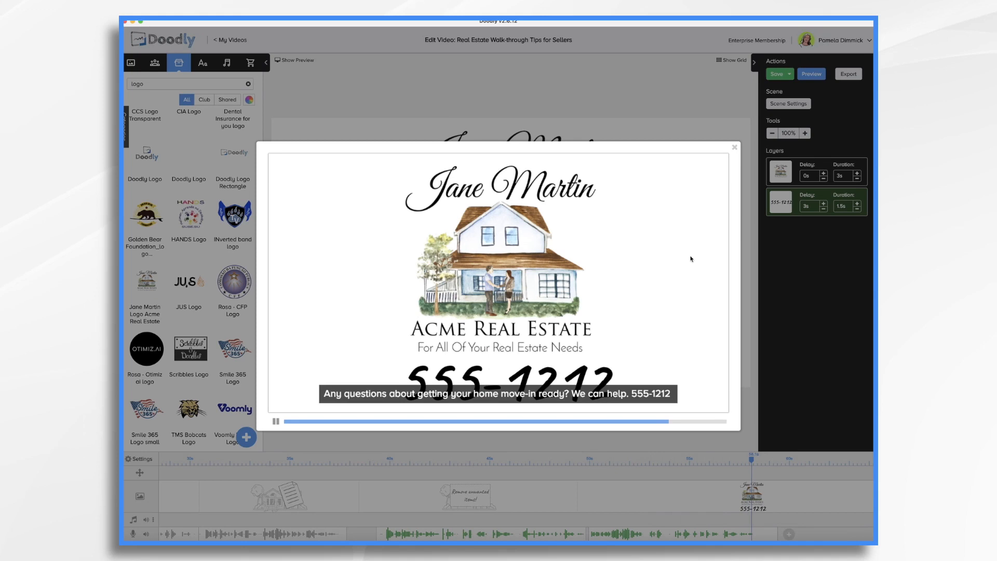
click(734, 148)
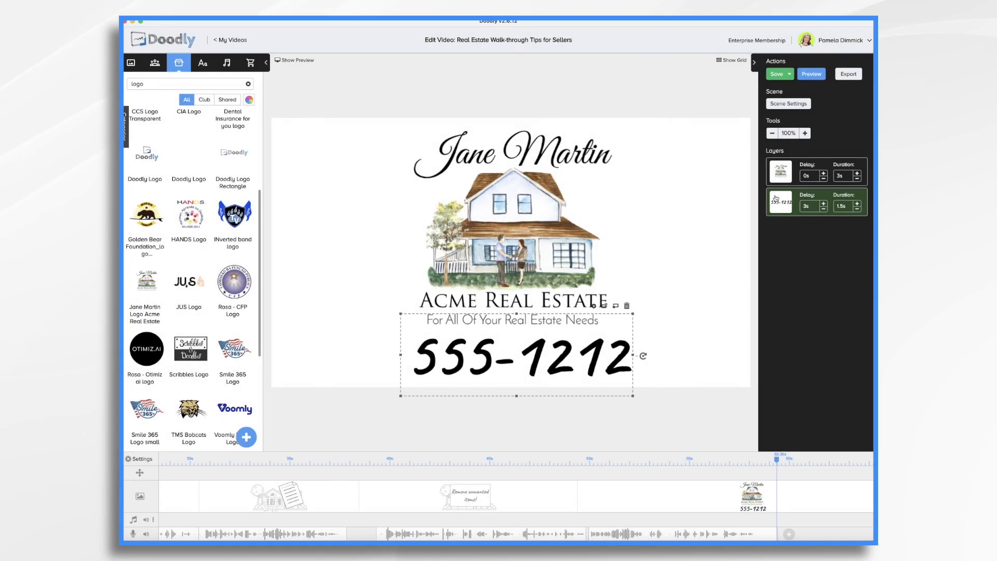
Set the phone number layer's drawing duration to 3 seconds.
click(859, 206)
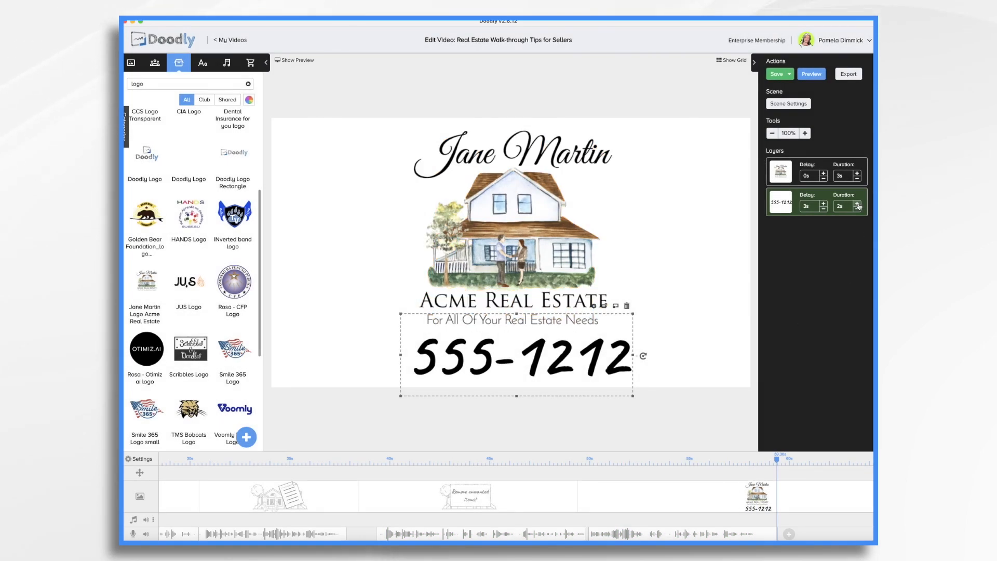
click(859, 206)
click(859, 206)
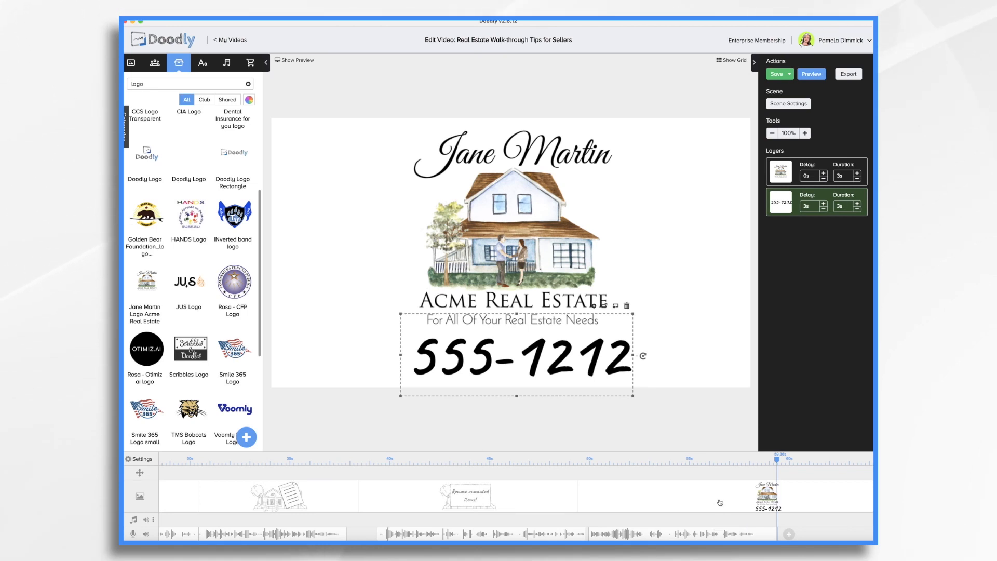